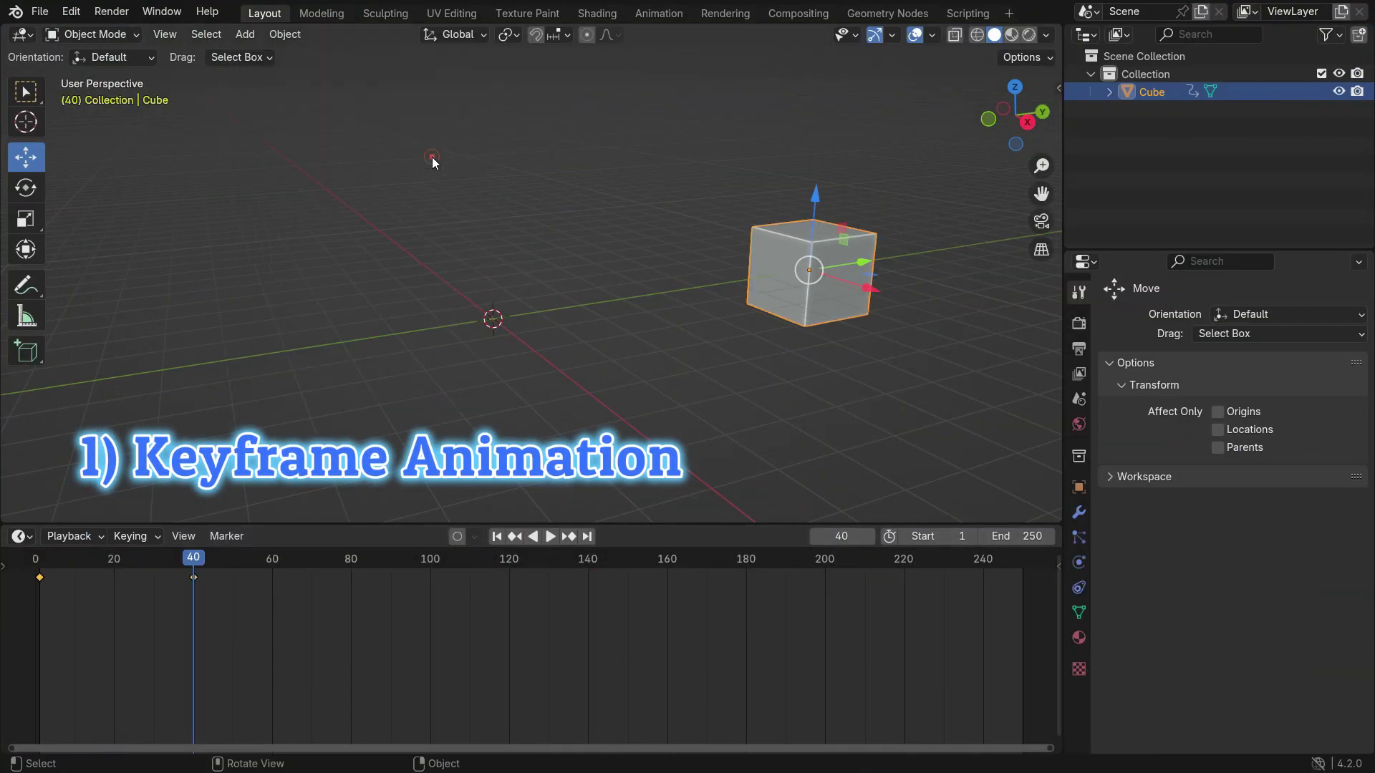
Play back the cube's movement animation, stop it and return to the first frame.
key("space")
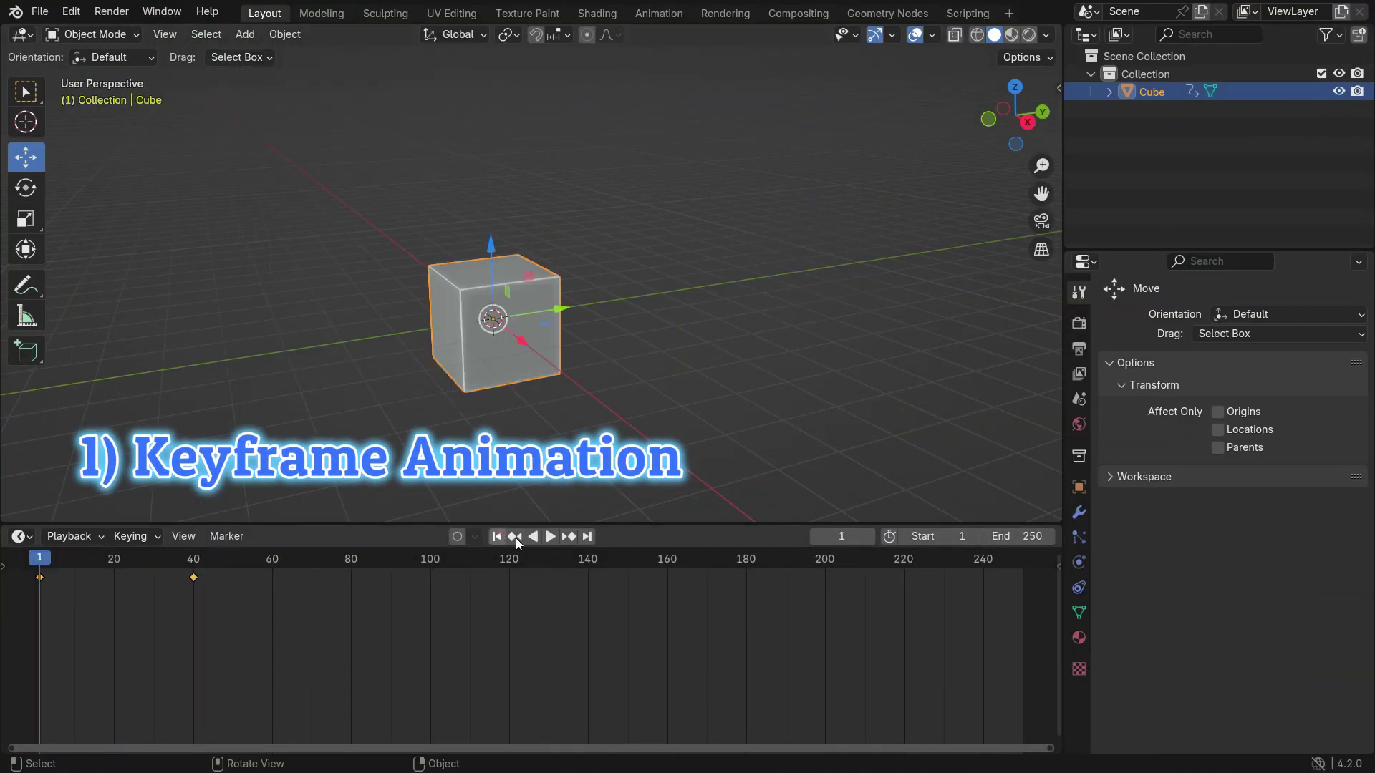
key("space")
left_click(497, 536)
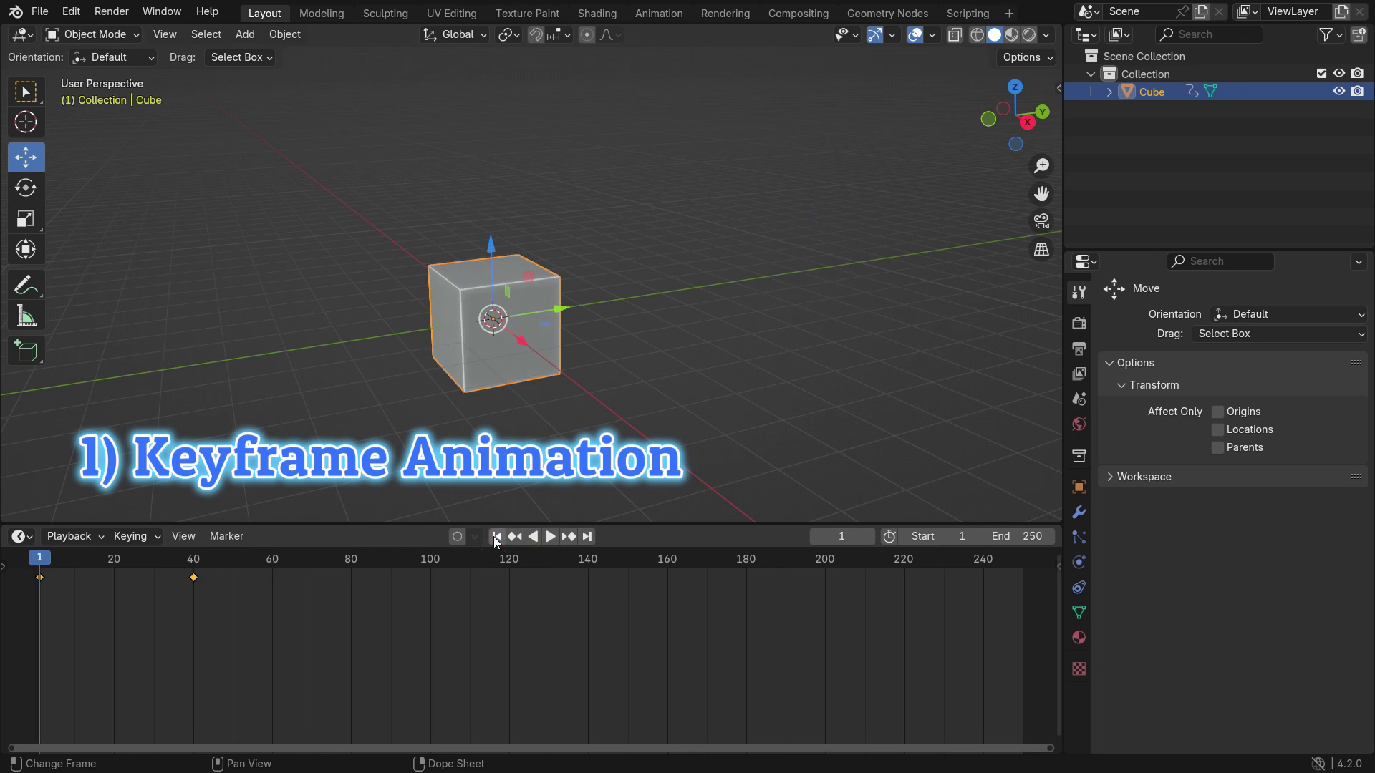
At frame 40, rotate the cube about -275° around the Z axis, keyframe it and play the animation.
left_click(26, 187)
left_click_drag(54, 566, 194, 566)
left_click_drag(829, 296, 824, 265)
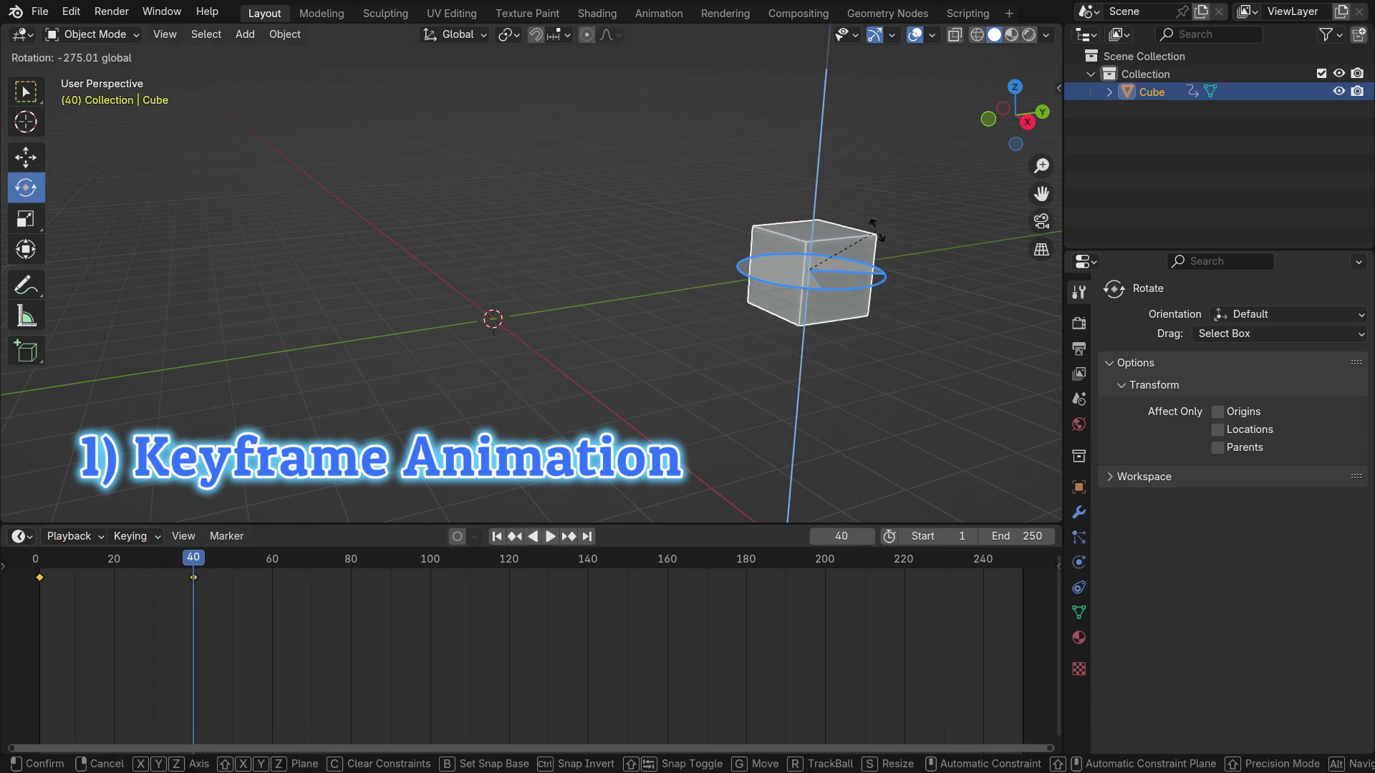
key("k")
left_click(362, 159)
left_click(550, 537)
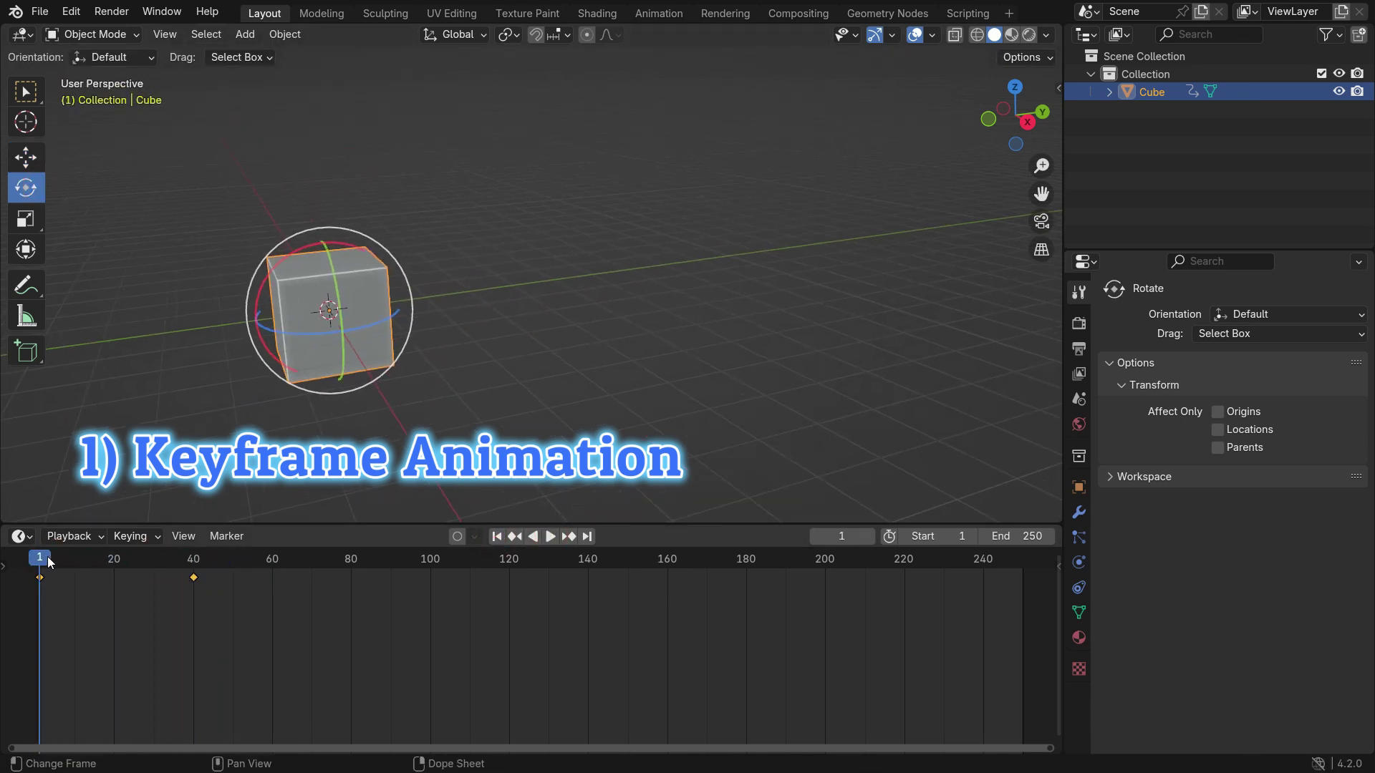
At frame 60, scale the cube down, insert a Location, Rotation & Scale keyframe and play the animation from the start.
left_click(278, 592)
key("s")
left_click(724, 281)
key("k")
left_click(390, 195)
left_click(496, 536)
left_click(550, 536)
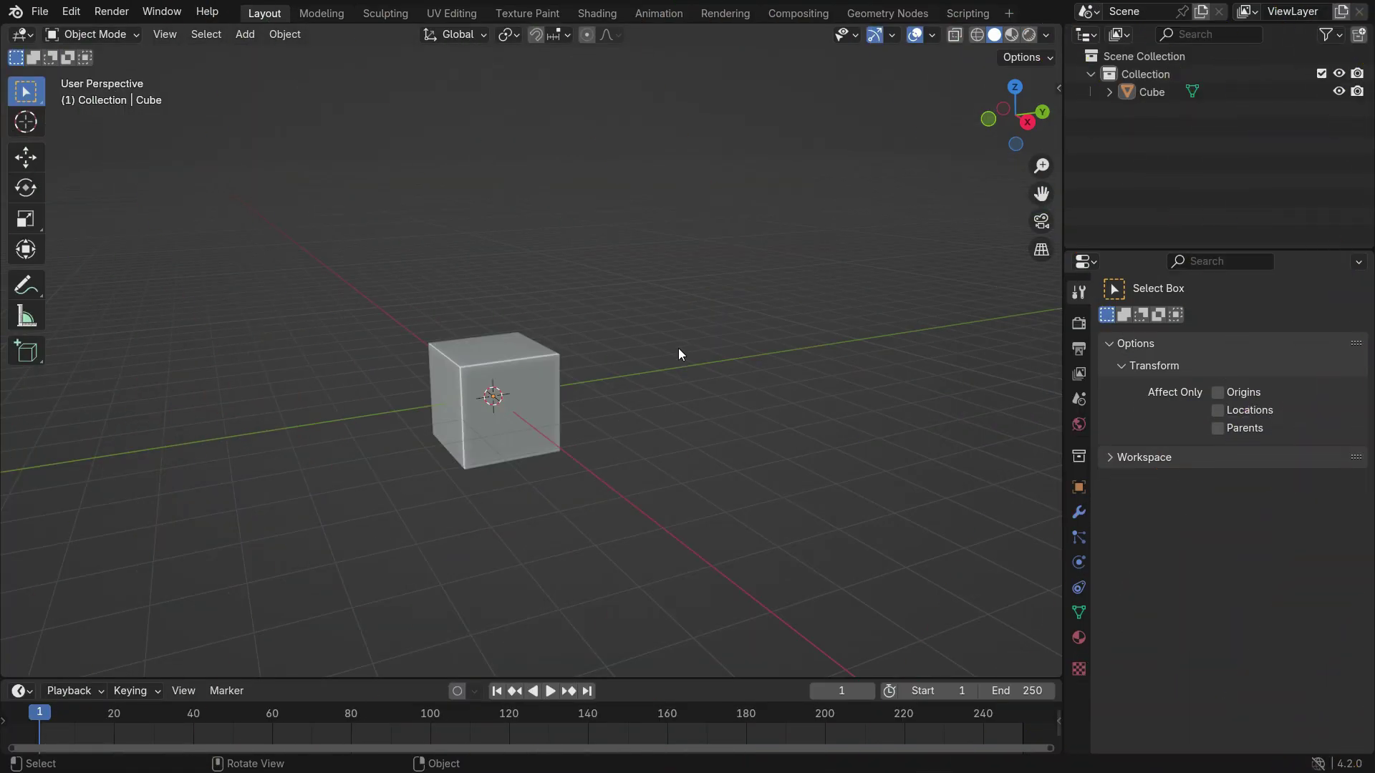
Enlarge the timeline area and insert a Location, Rotation & Scale keyframe for the cube at frame 1.
left_click(543, 368)
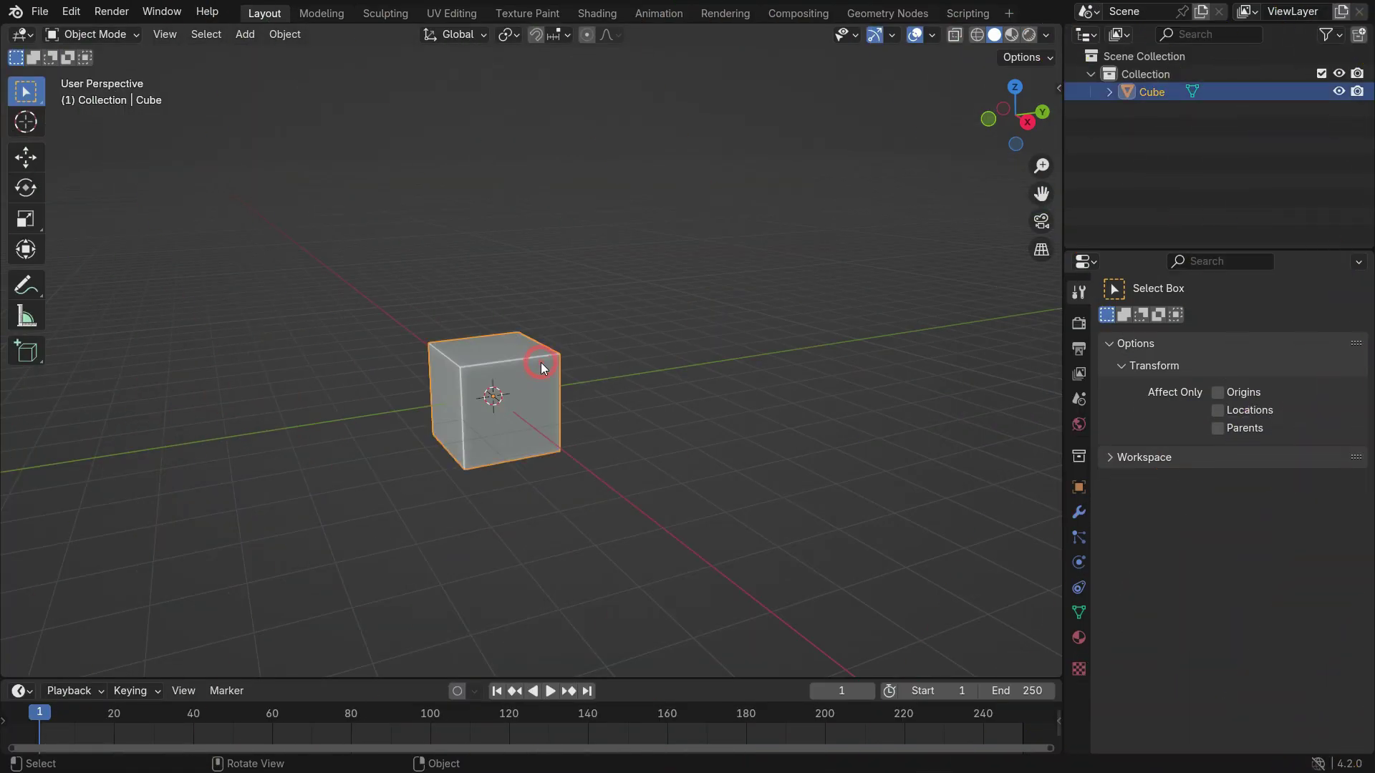
left_click(40, 165)
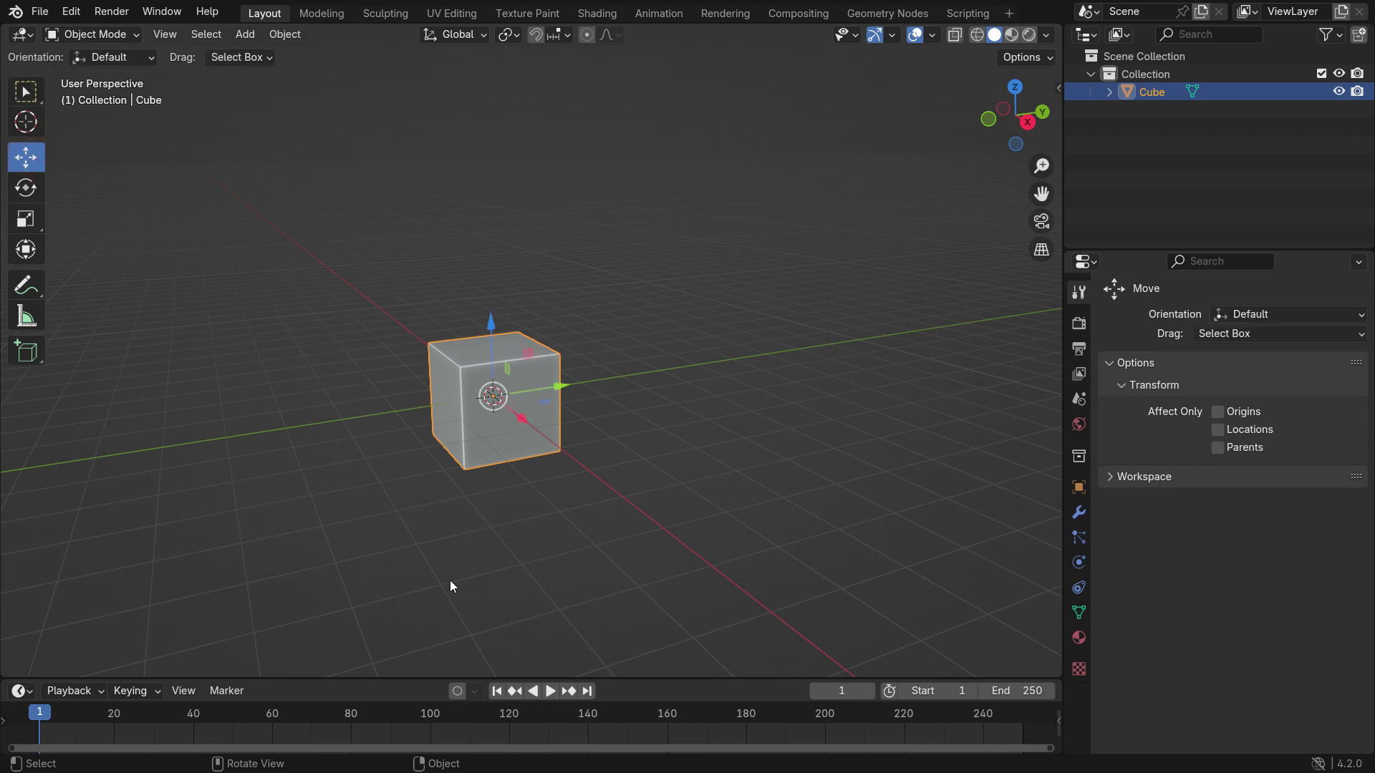
left_click_drag(615, 674, 449, 541)
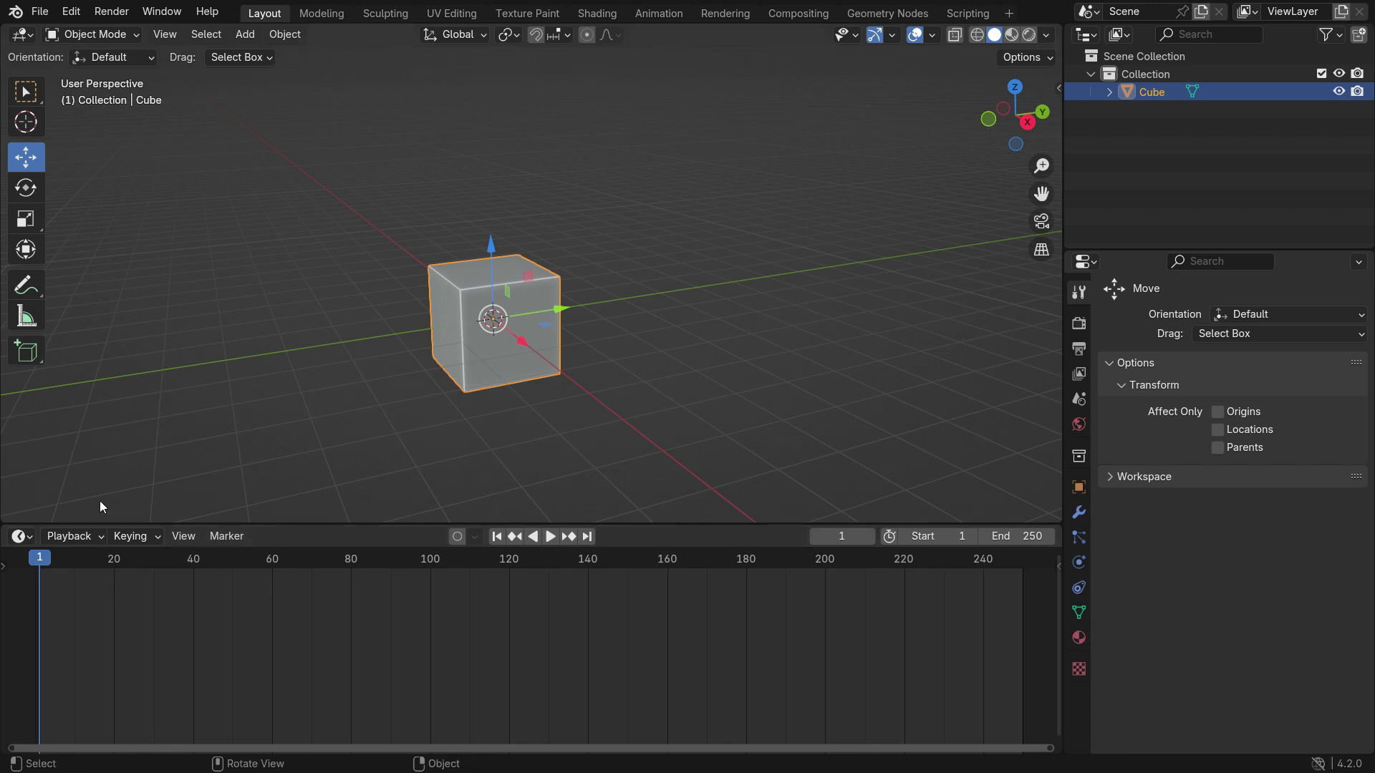
key("k")
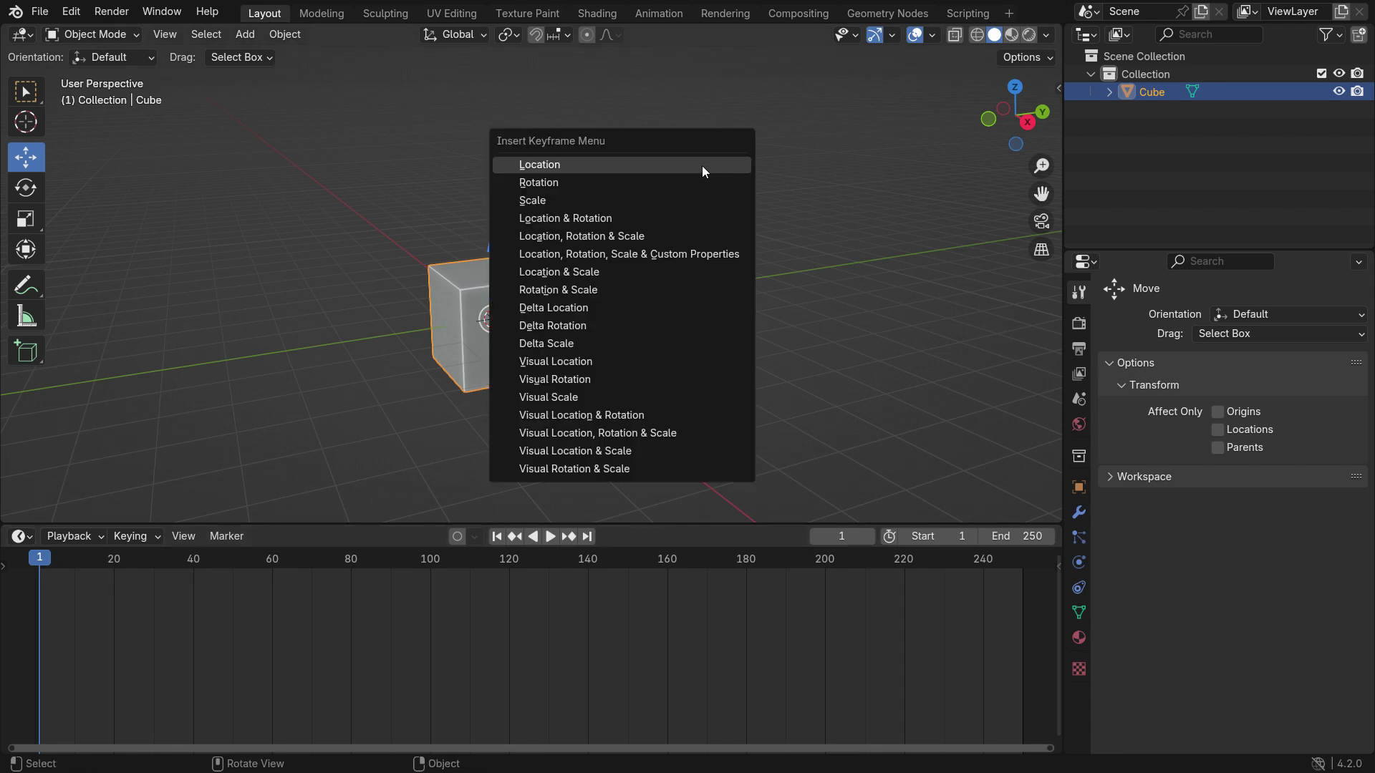
left_click(703, 239)
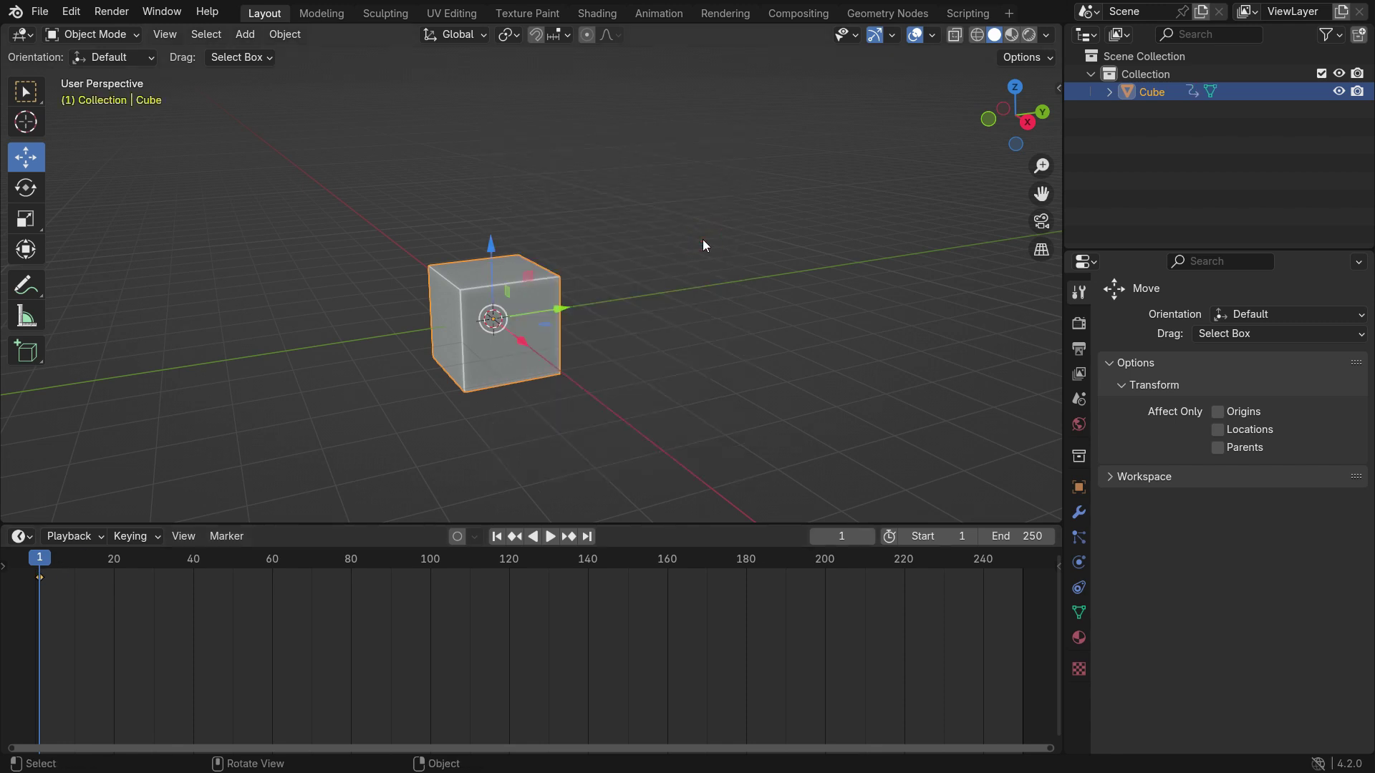
At frame 40, move the cube along the positive Y axis and insert a keyframe for its new position.
left_click_drag(36, 569, 197, 587)
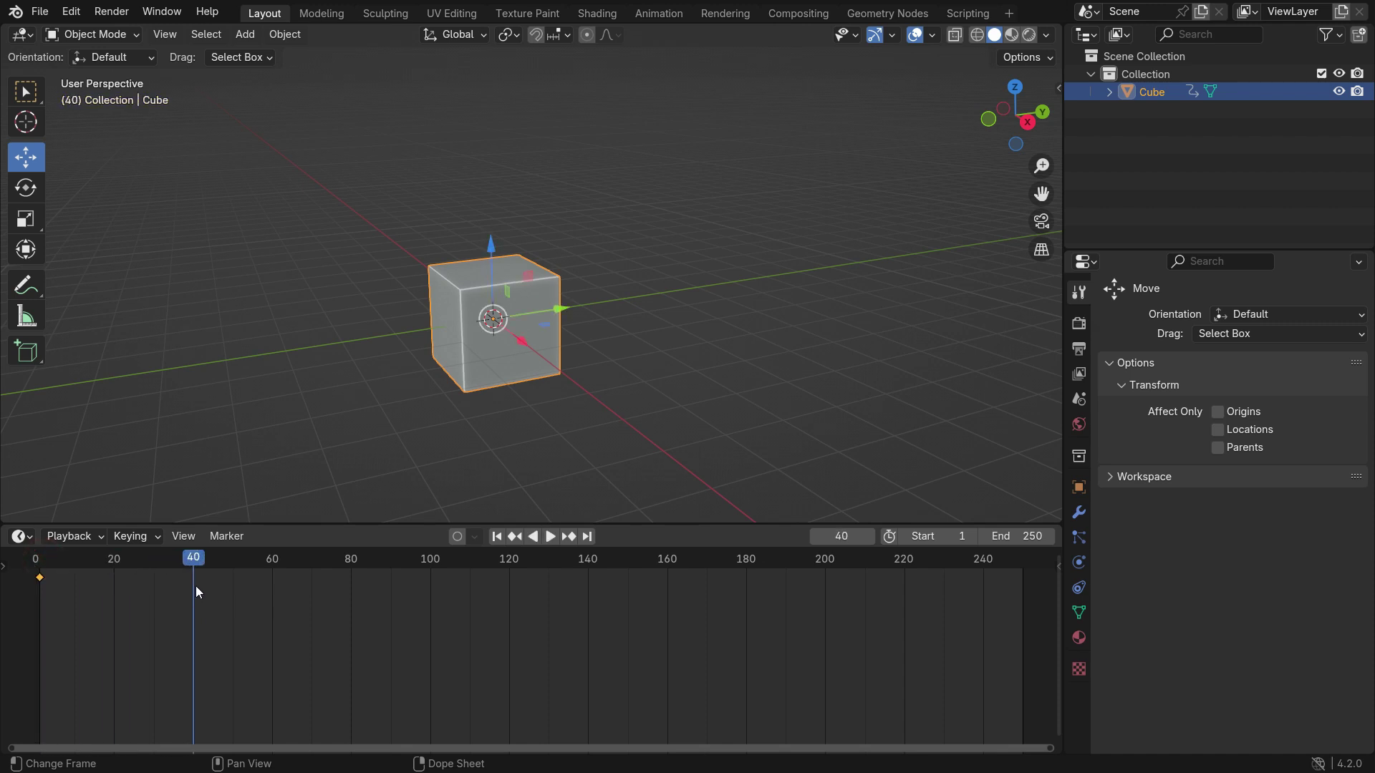
left_click_drag(559, 306, 875, 254)
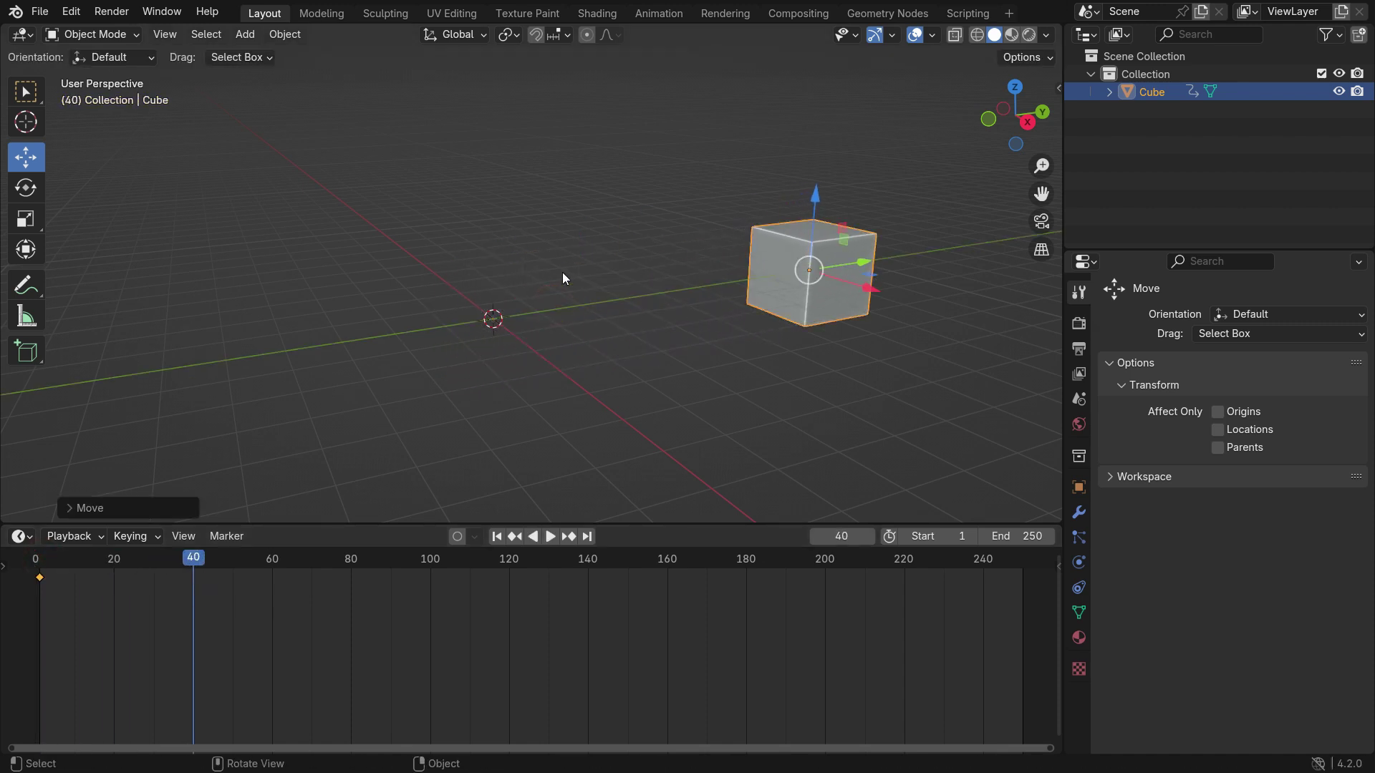
key("k")
left_click(431, 157)
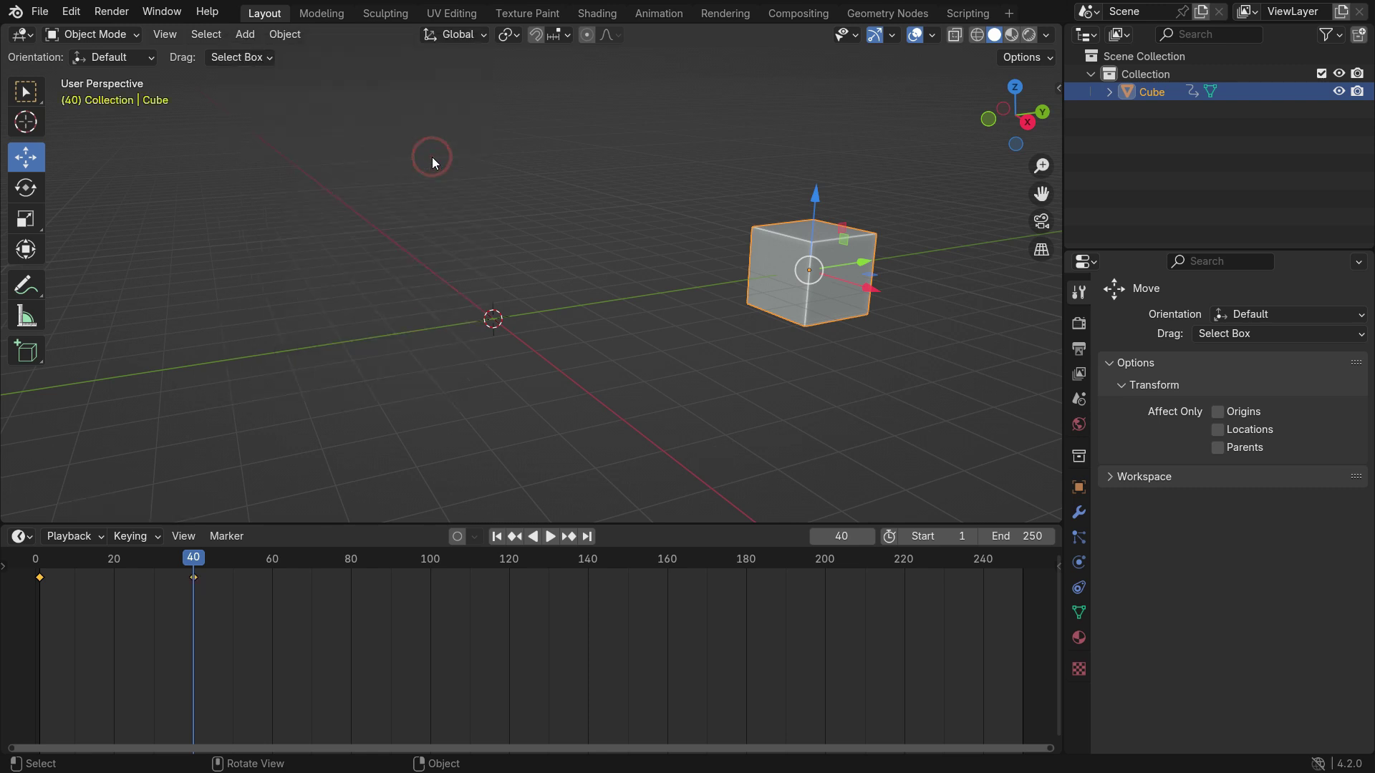
Play the cube's movement animation twice from frame 1, then return to the first frame.
left_click(501, 536)
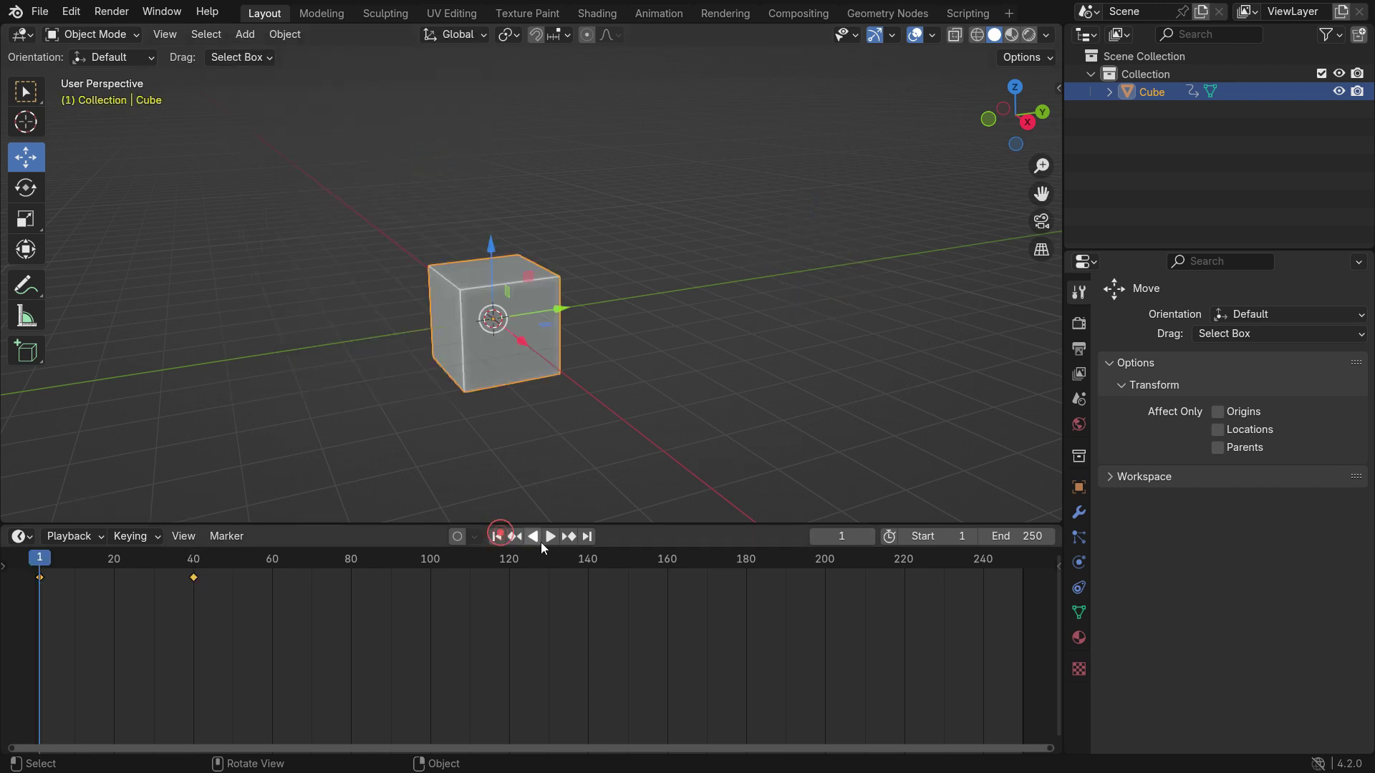
left_click(549, 536)
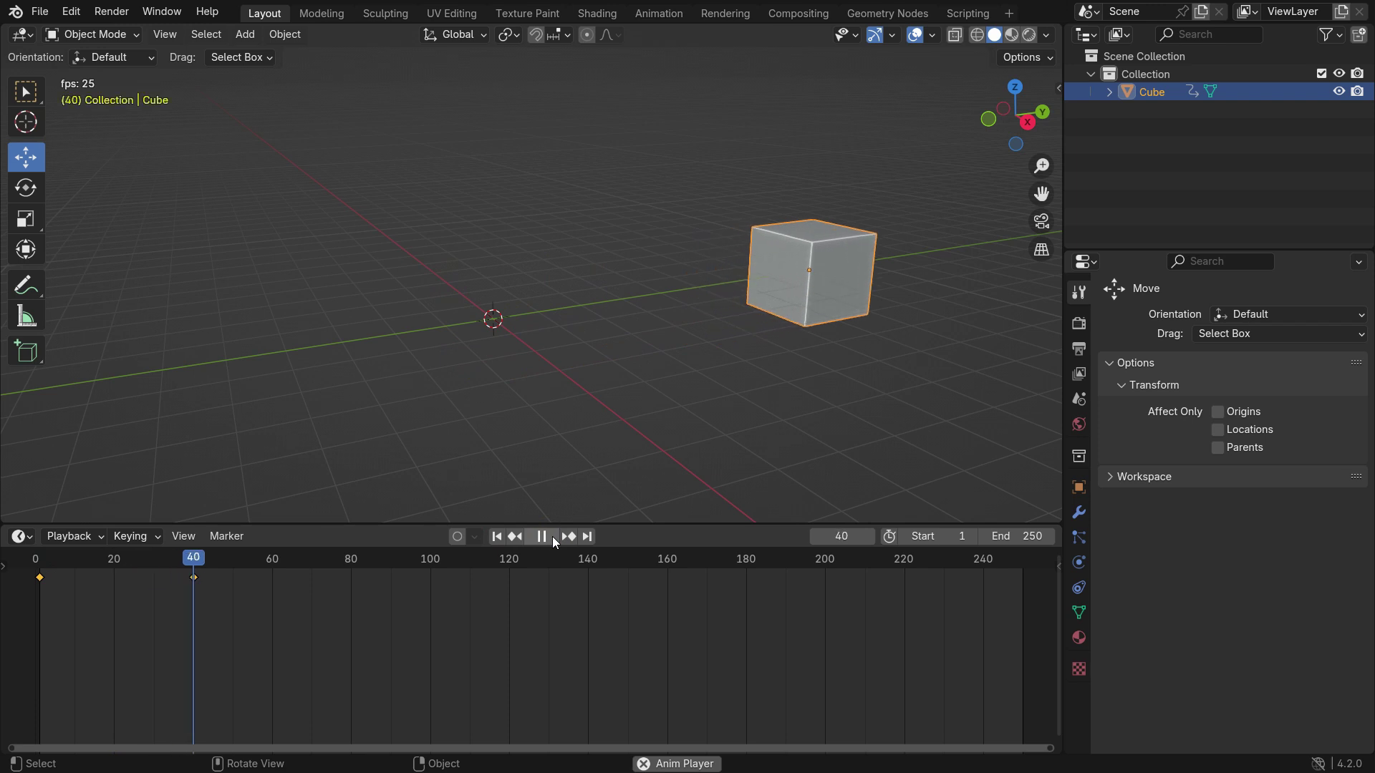
left_click(494, 536)
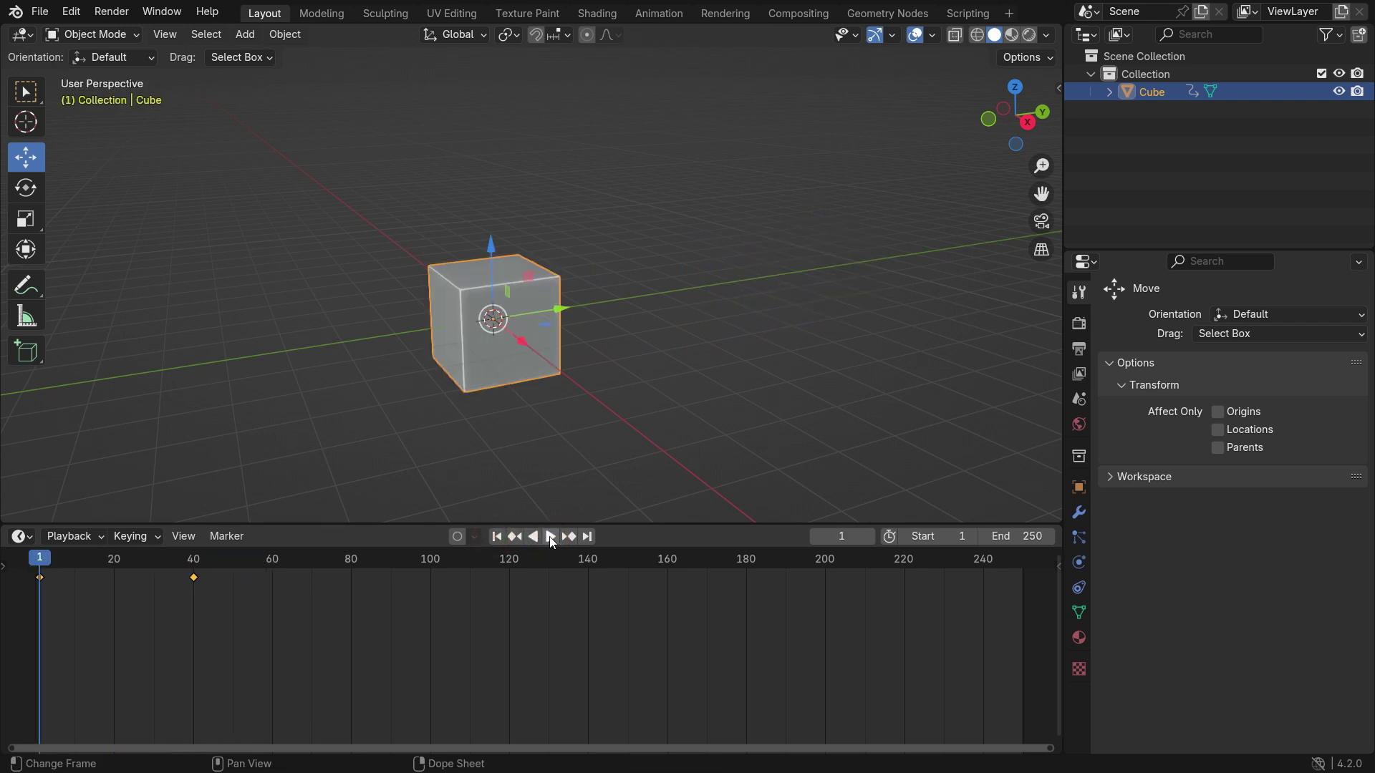
left_click(550, 537)
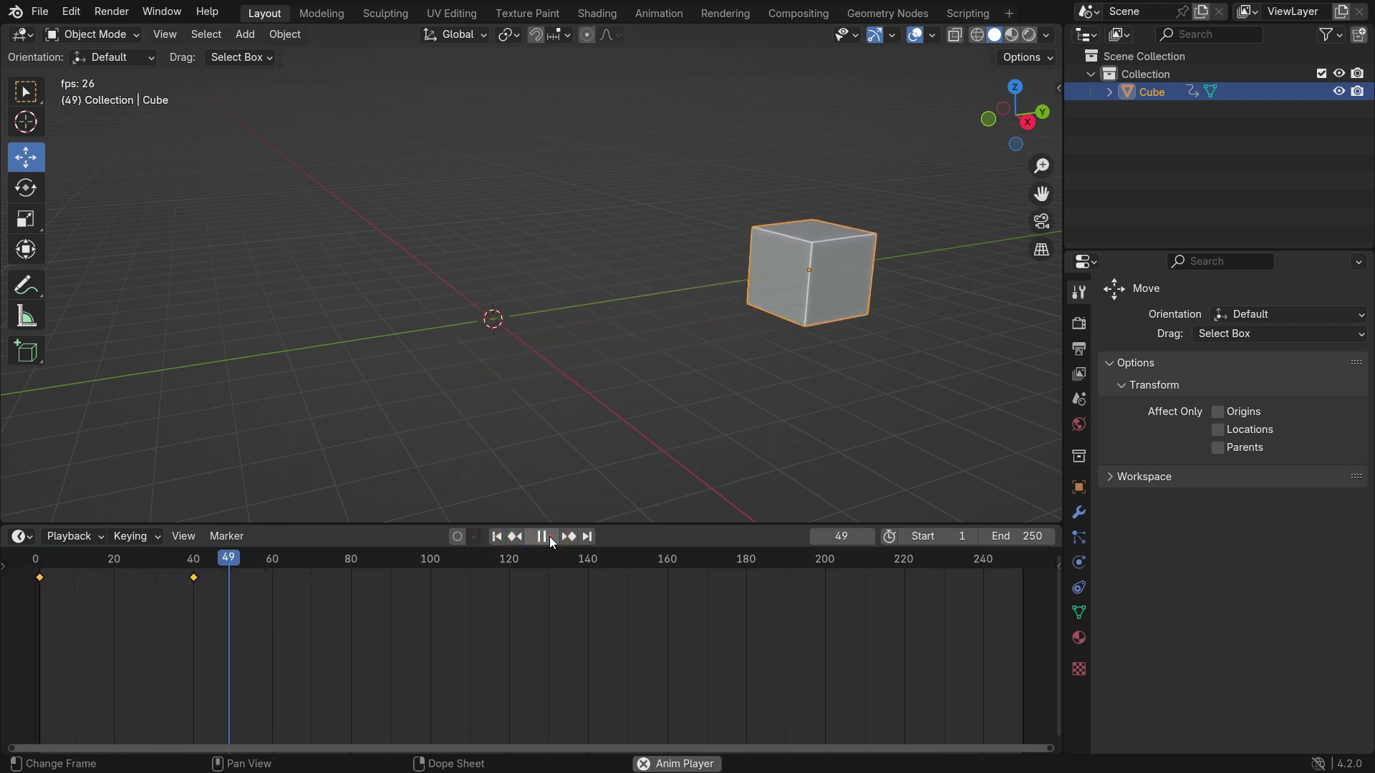
left_click(544, 537)
left_click(495, 537)
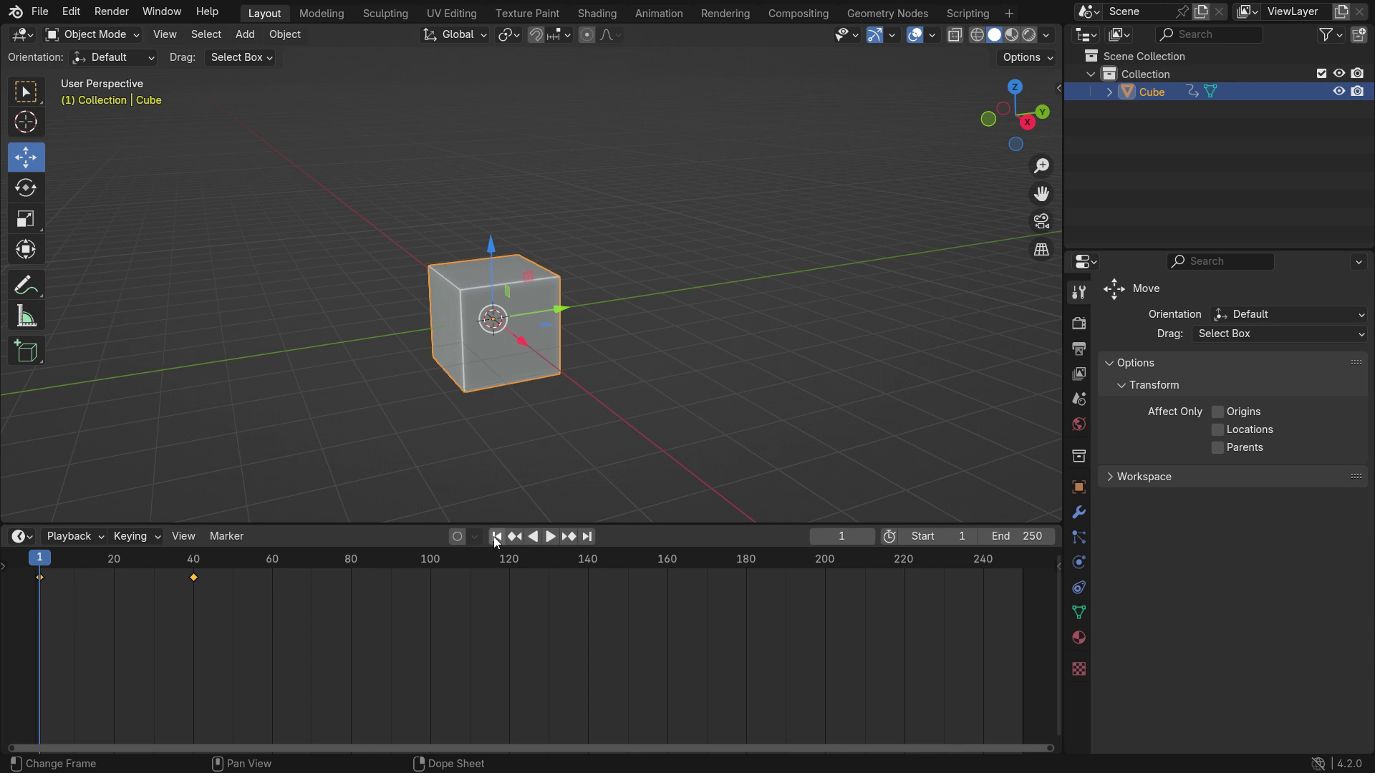
At frame 40, rotate the cube around the Z axis and insert a keyframe for the new rotation.
left_click(40, 187)
left_click_drag(50, 562, 195, 585)
left_click_drag(828, 290, 880, 236)
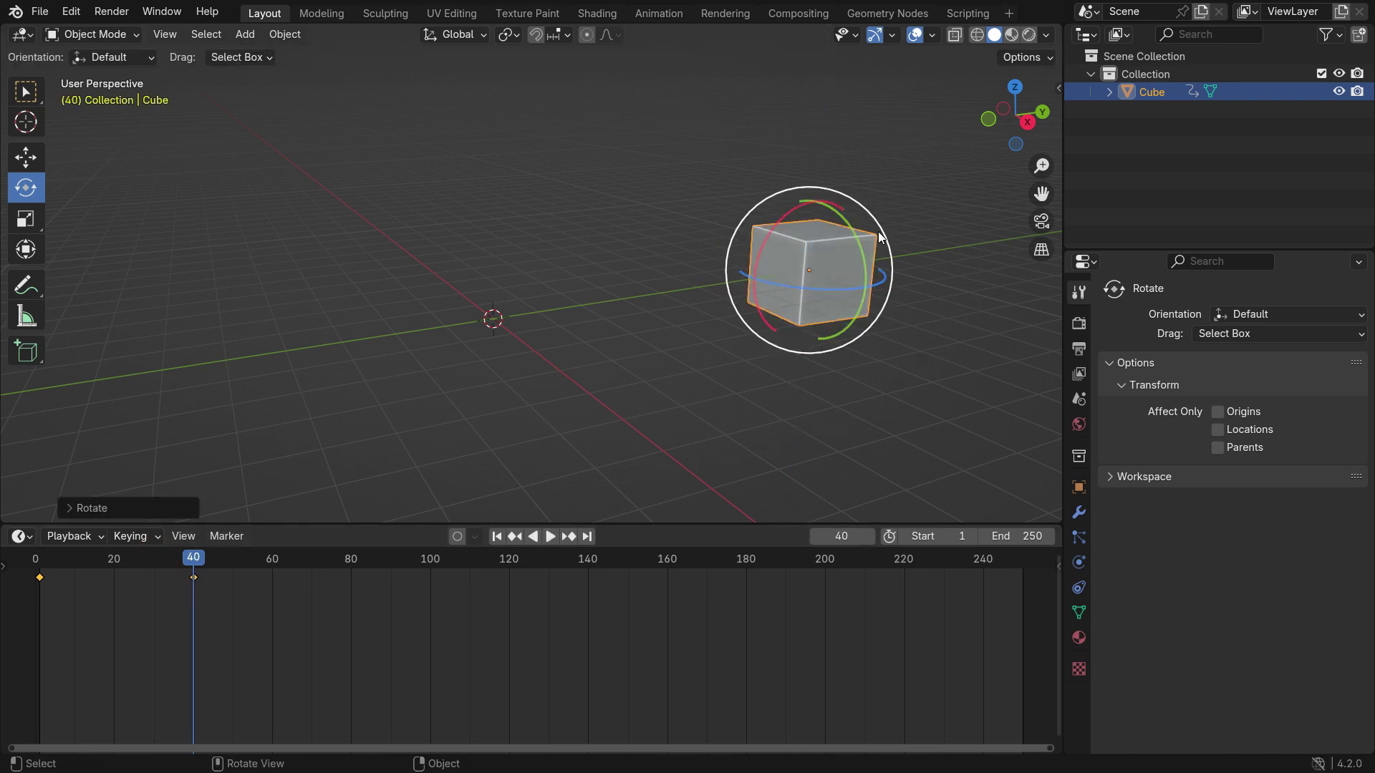
key("k")
left_click(362, 155)
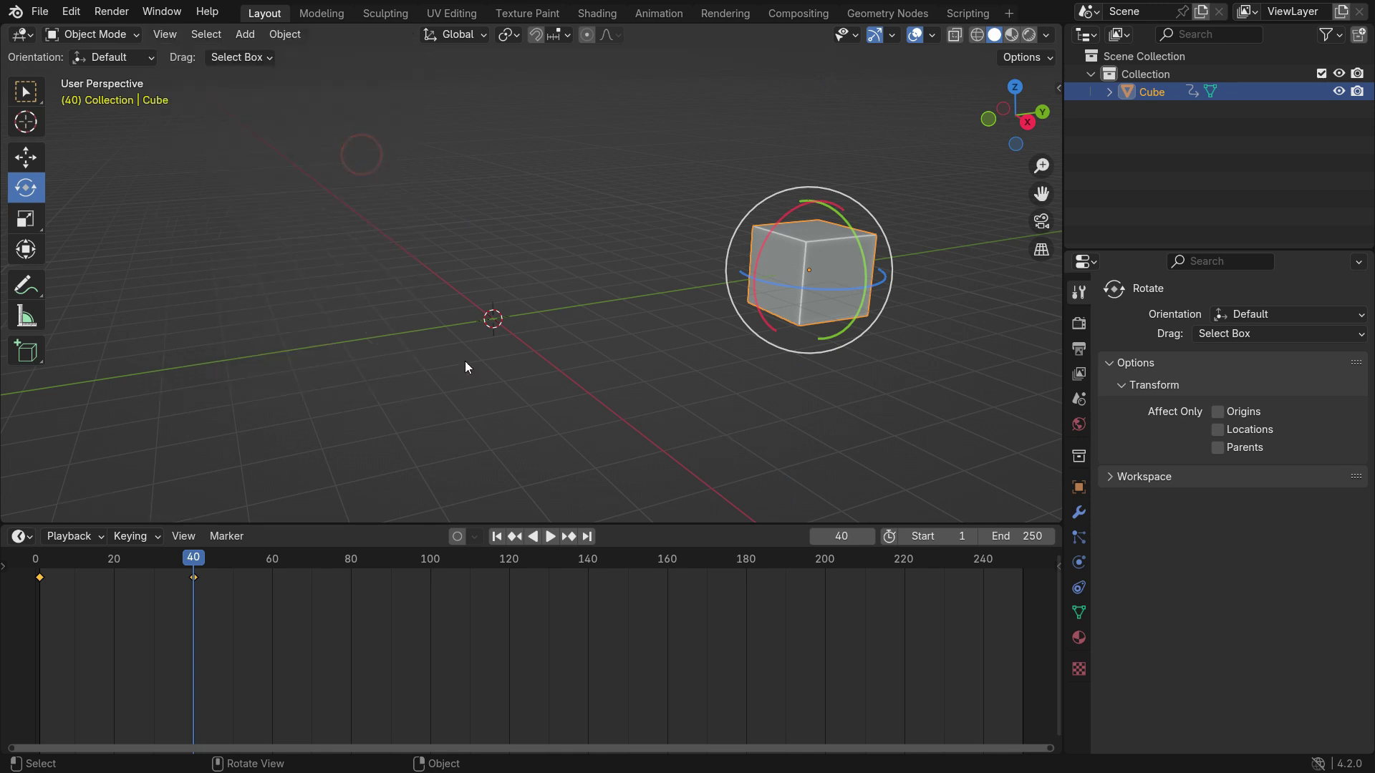
Play the combined movement and rotation animation twice from the start and return to frame 1.
left_click(500, 535)
left_click(551, 537)
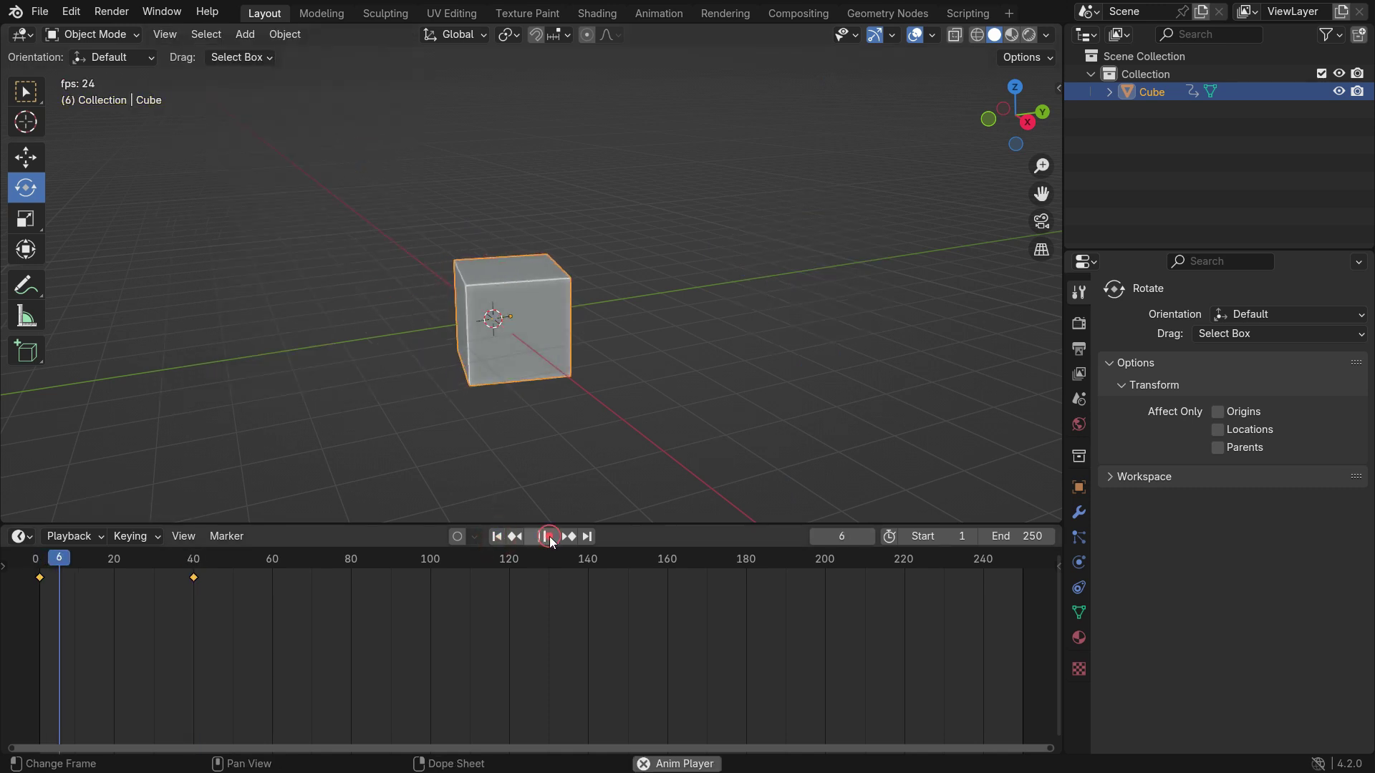
left_click(551, 537)
key("shift+Left")
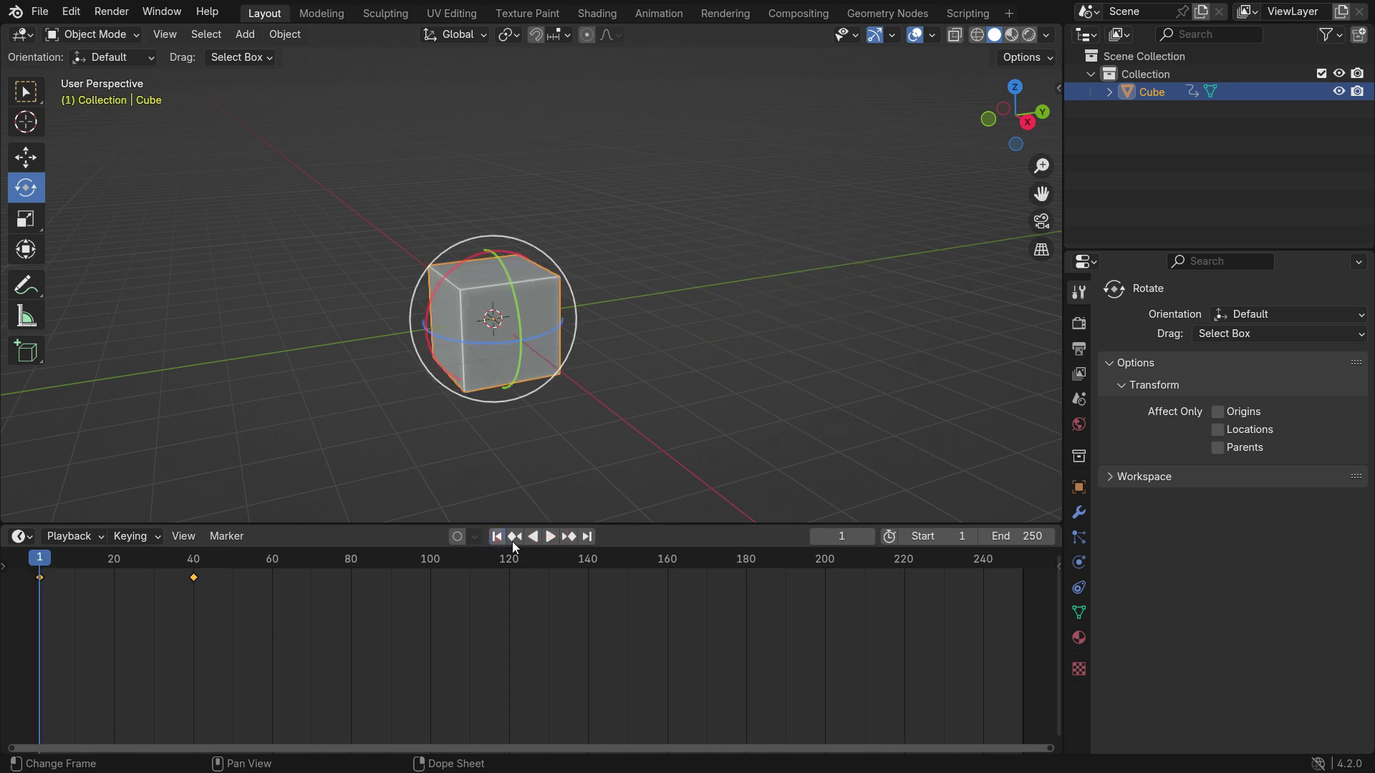
left_click(550, 537)
left_click(551, 537)
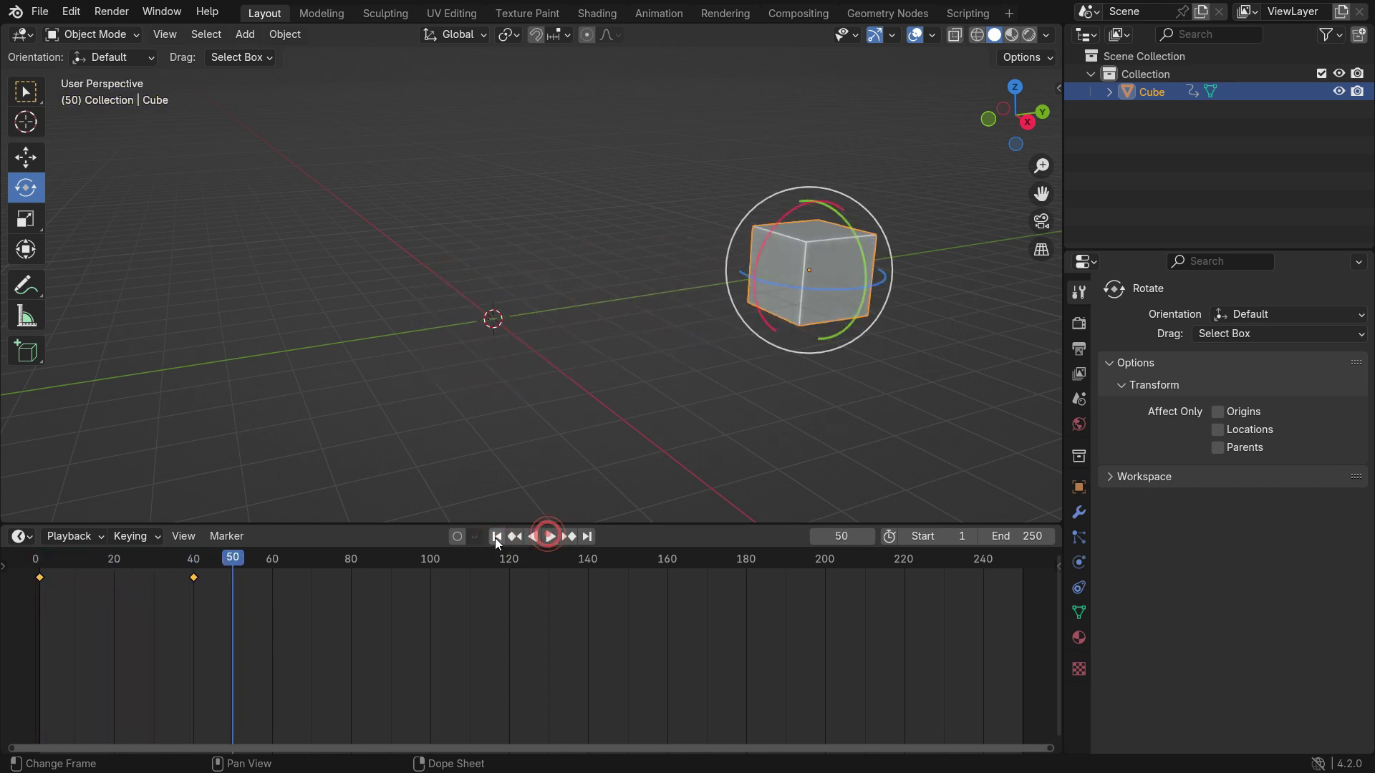
left_click(496, 537)
At frame 60, scale the cube down to a small size and insert a Location, Rotation & Scale keyframe.
middle_click_drag(607, 392, 439, 384, "shift")
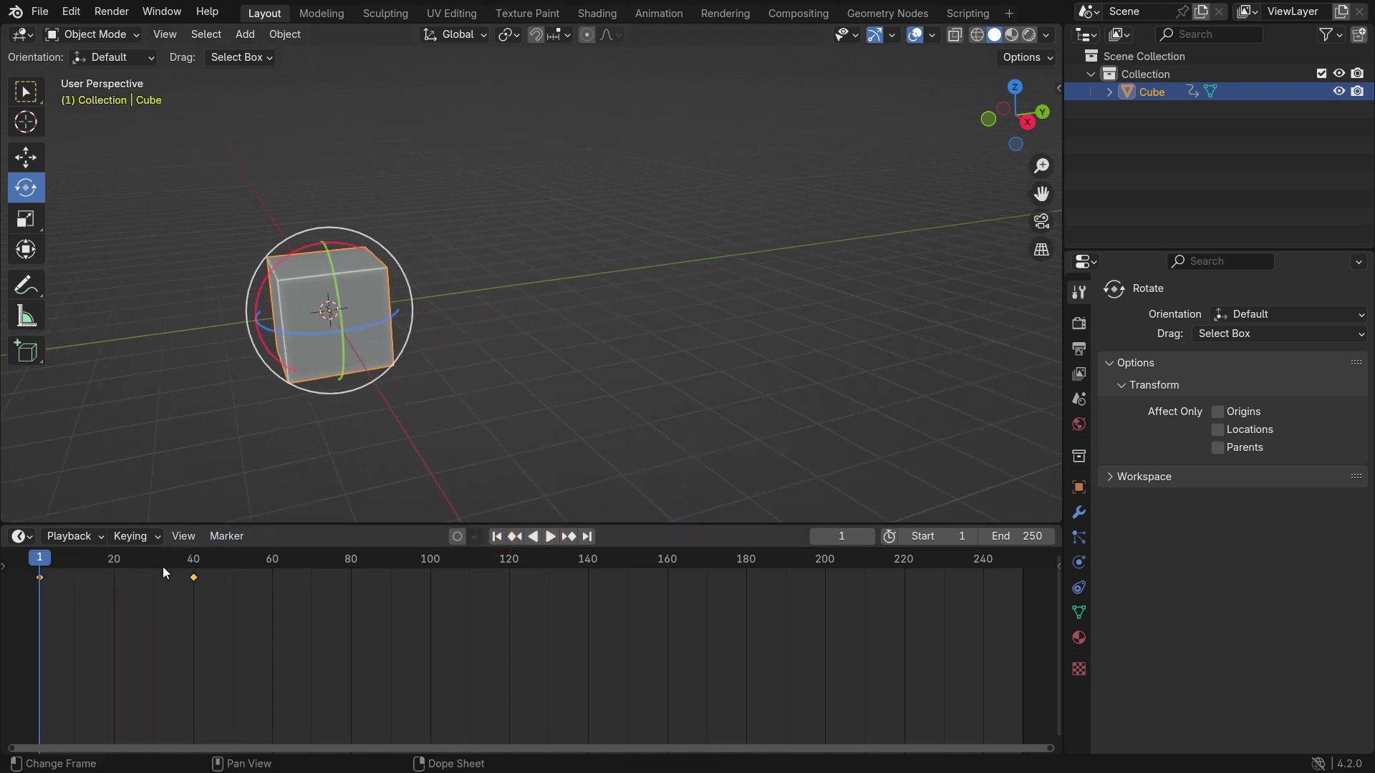
left_click_drag(49, 564, 277, 591)
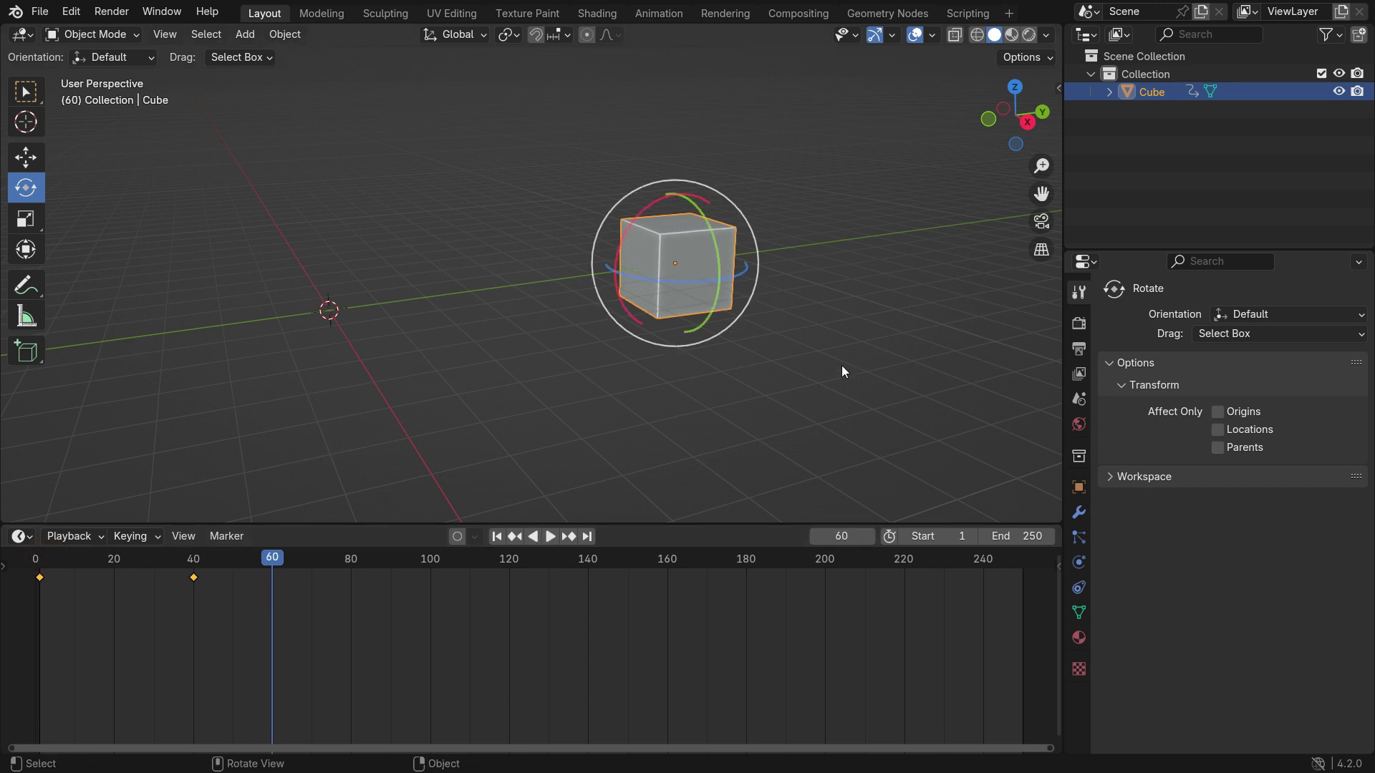
key("s")
left_click(731, 289)
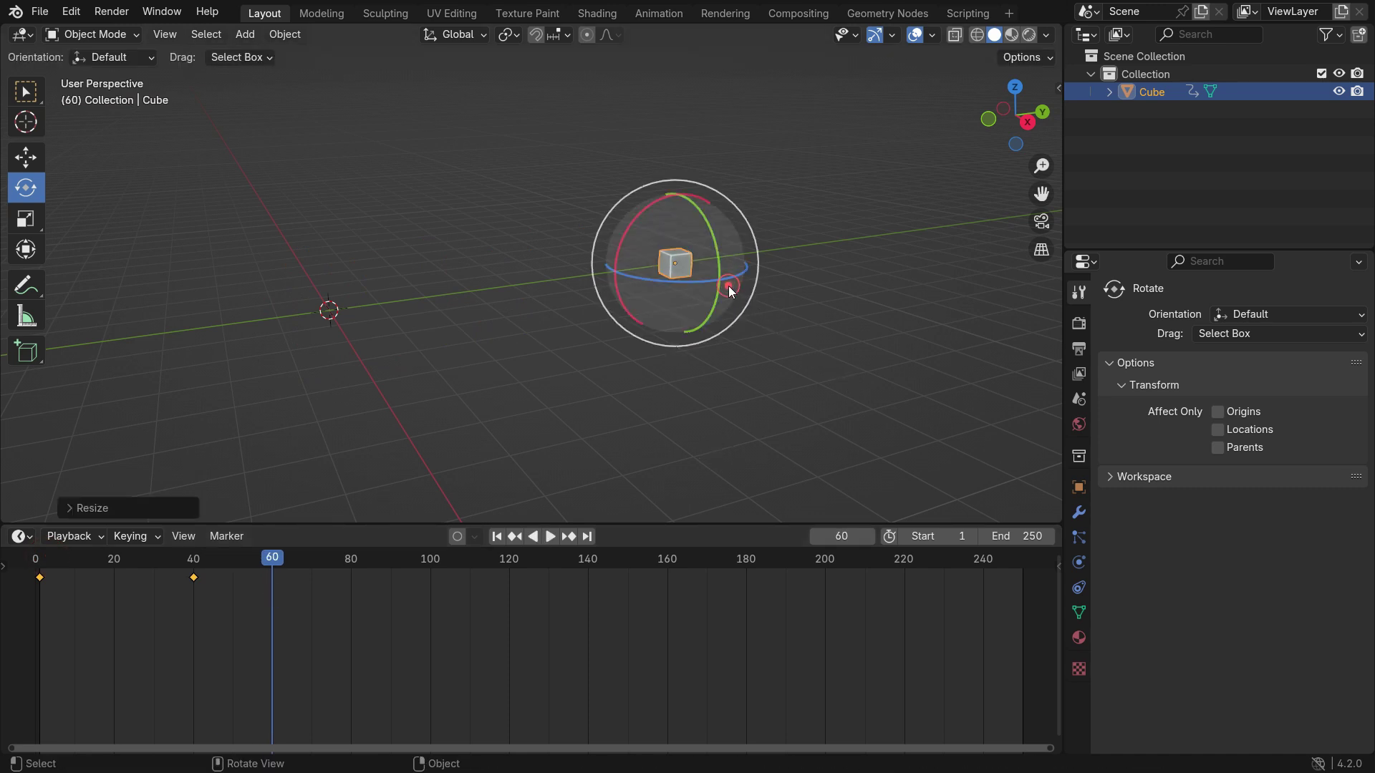
key("k")
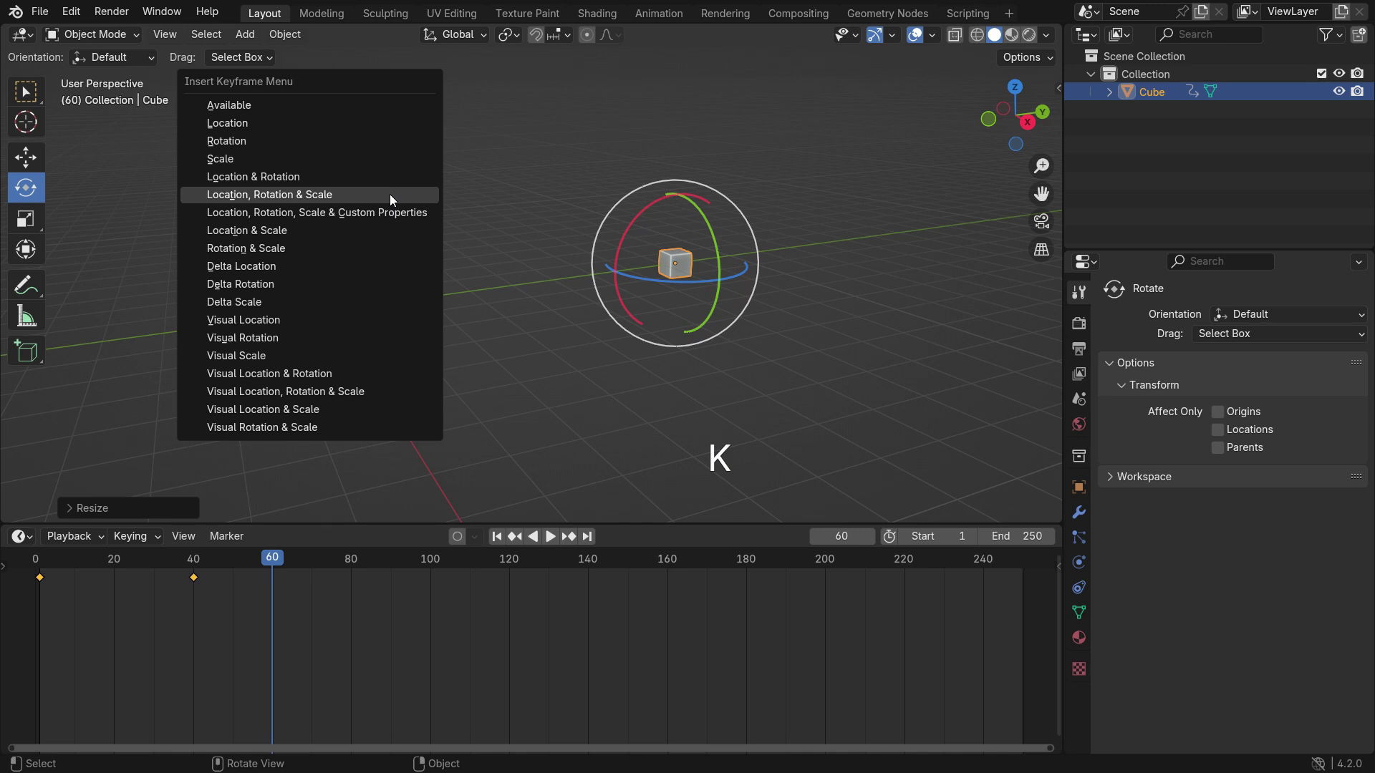
left_click(390, 195)
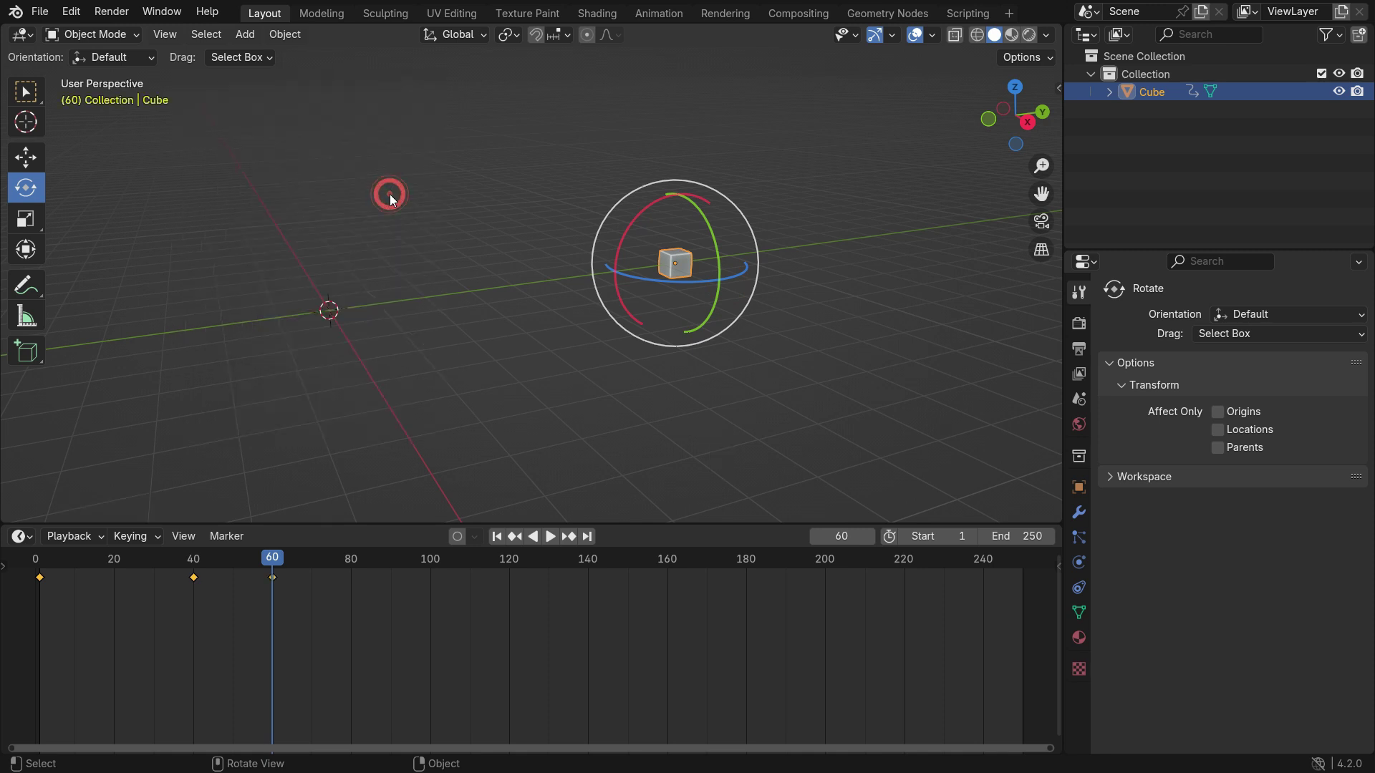
Play the cube animation with its scaling phase from the start, stop it and replay it.
left_click(499, 537)
left_click(551, 539)
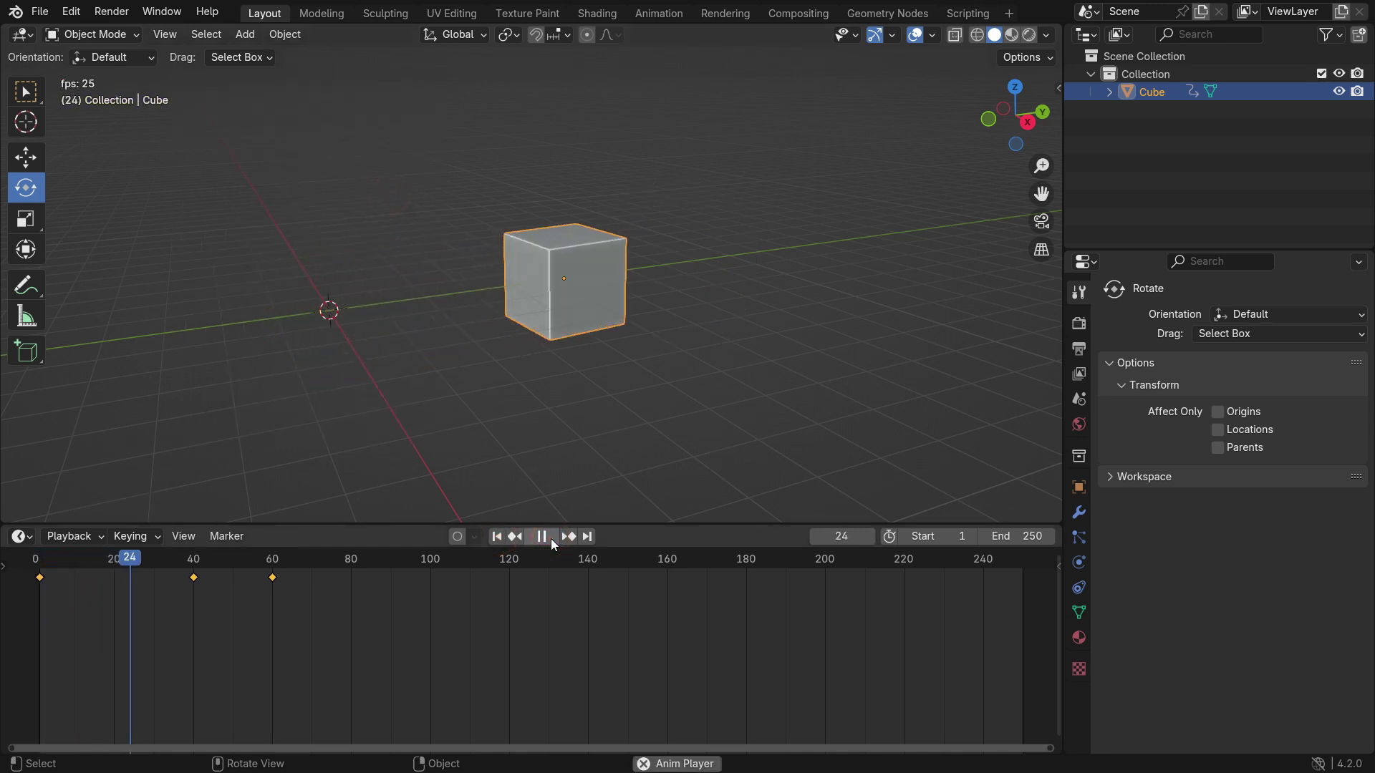
left_click(551, 539)
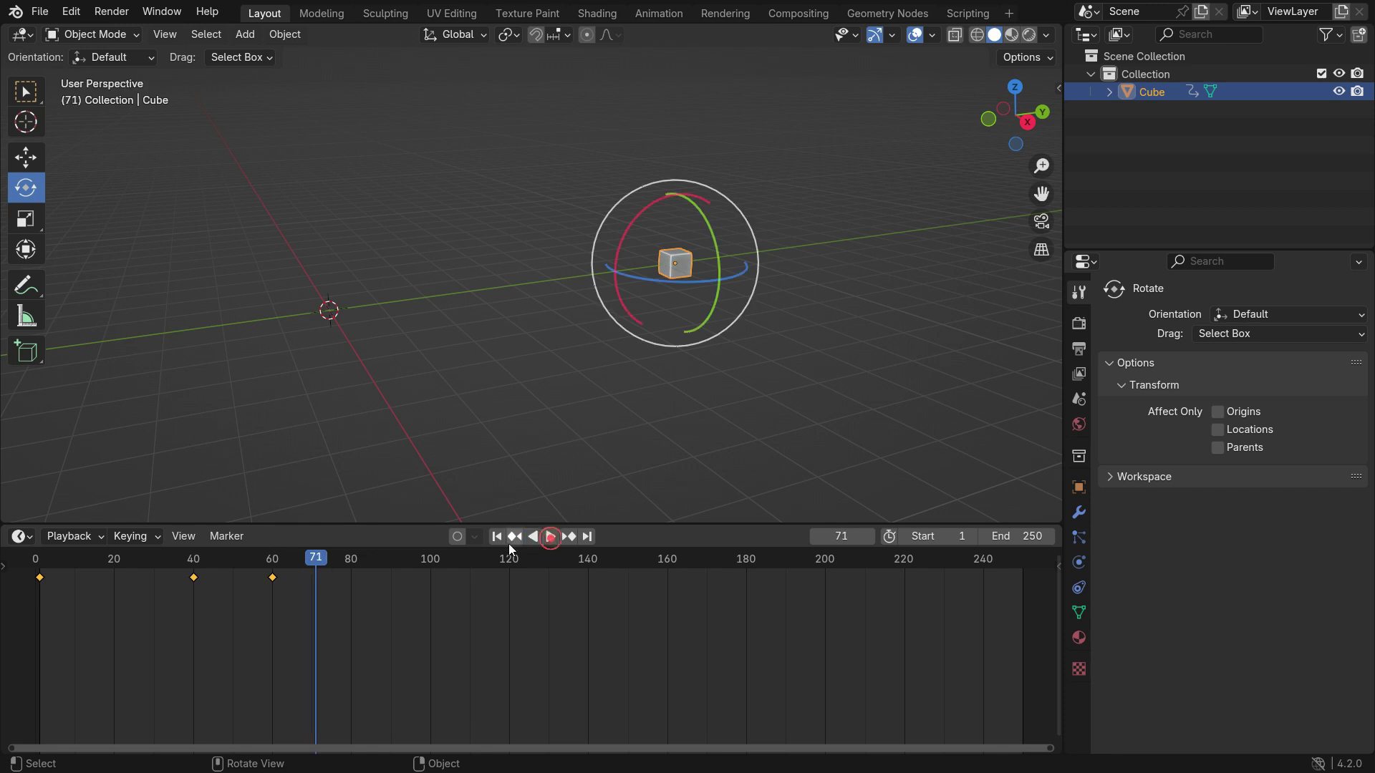
key("shift+Left")
left_click(549, 539)
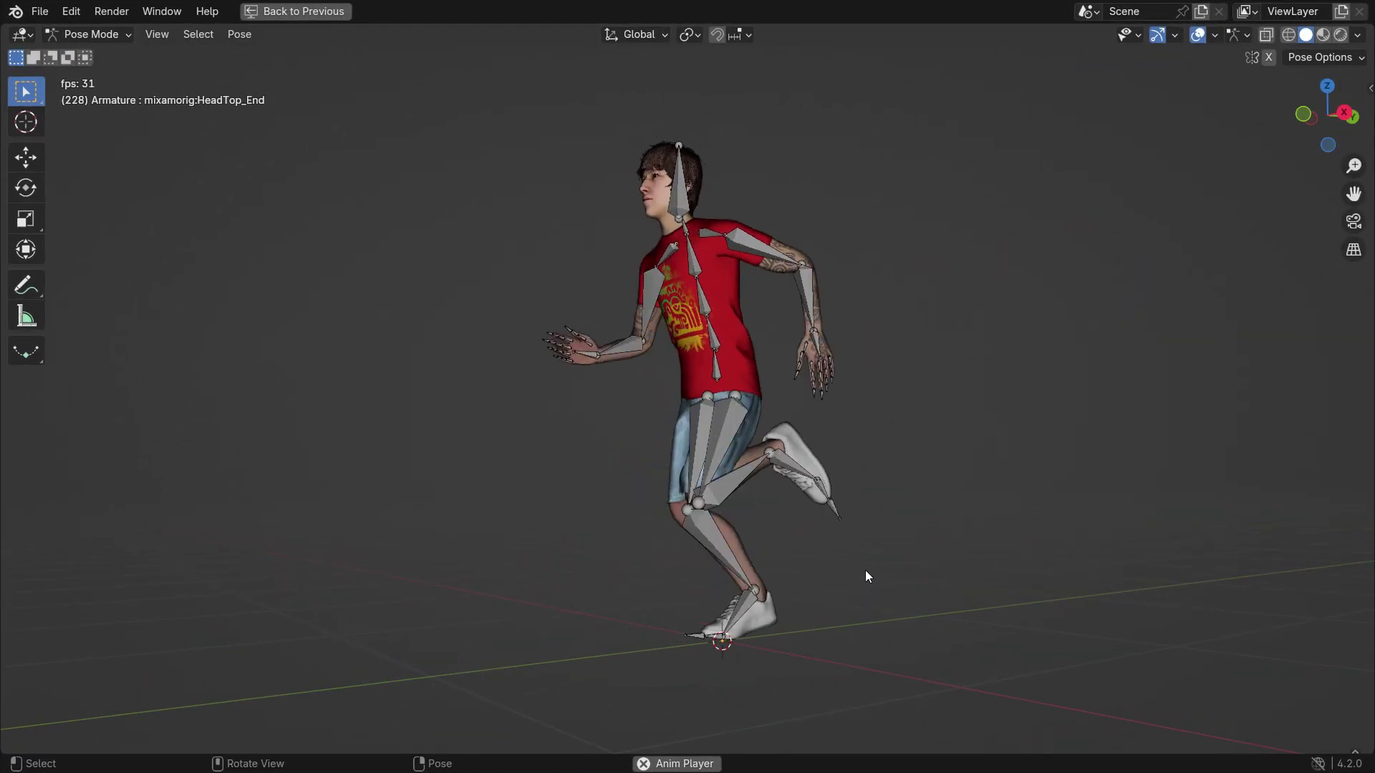
Stop the rigged character's running animation and rotate one of its arm bones.
mouse_move(847, 602)
middle_mouse_down()
mouse_move(1078, 604)
mouse_move(951, 613)
mouse_move(840, 597)
mouse_move(860, 596)
middle_mouse_up()
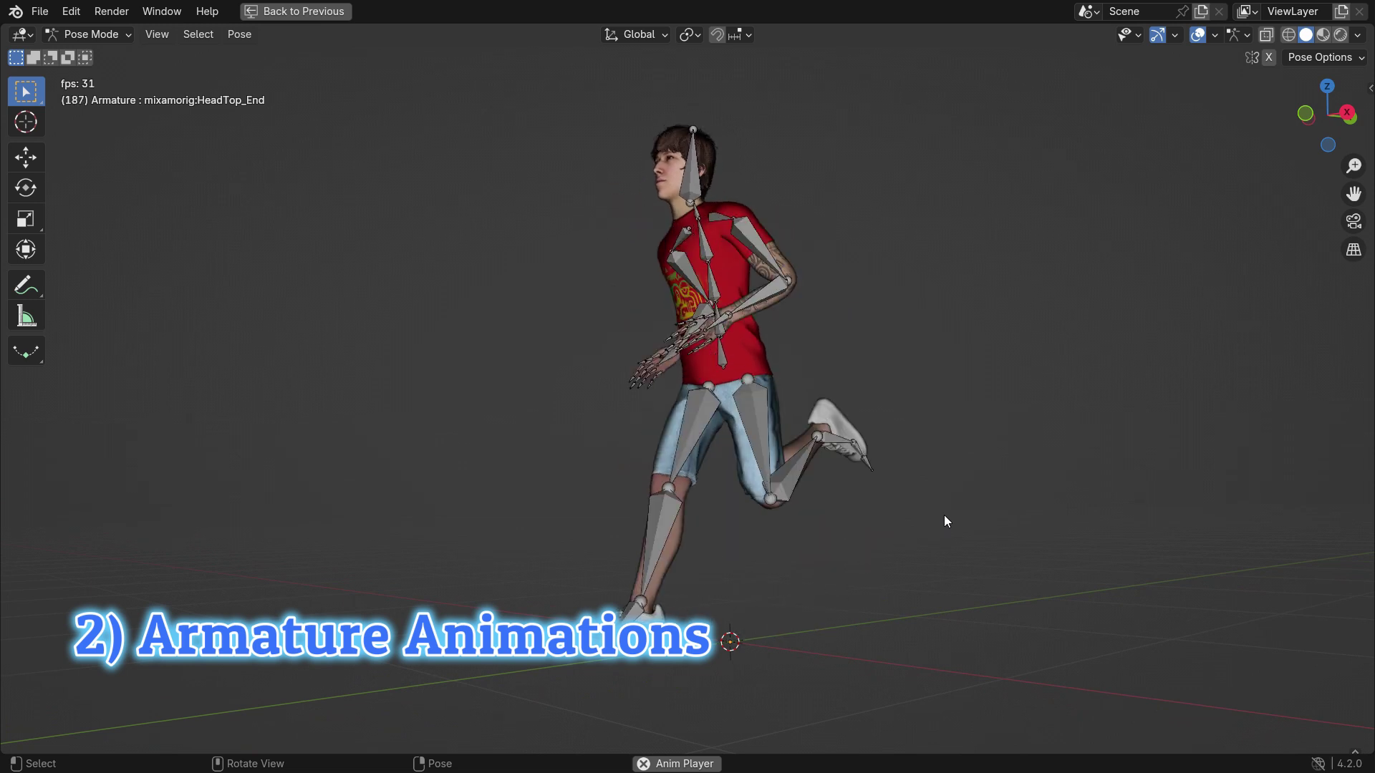
key("space")
left_click(760, 295)
key("r")
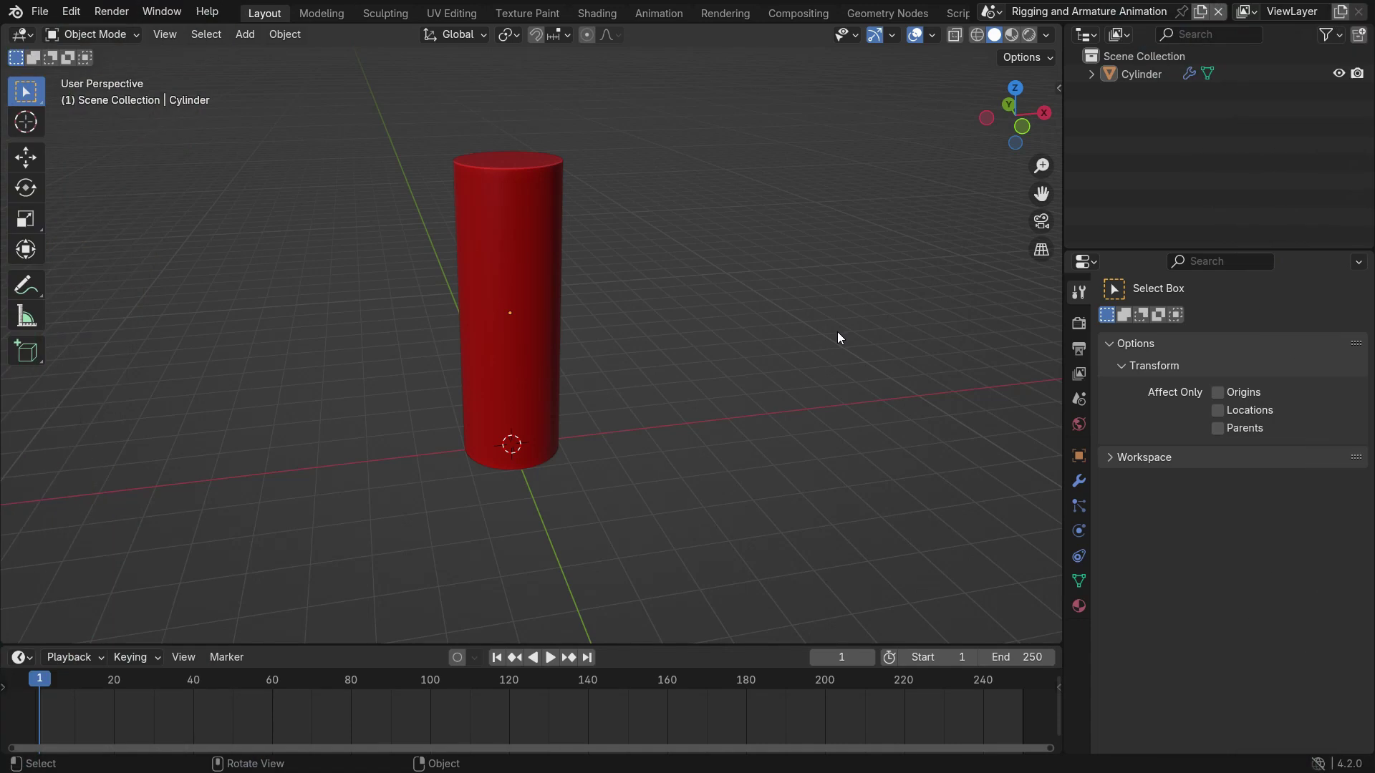
Add a single-bone armature at the cylinder's base and switch the viewport to wireframe shading.
left_click(256, 36)
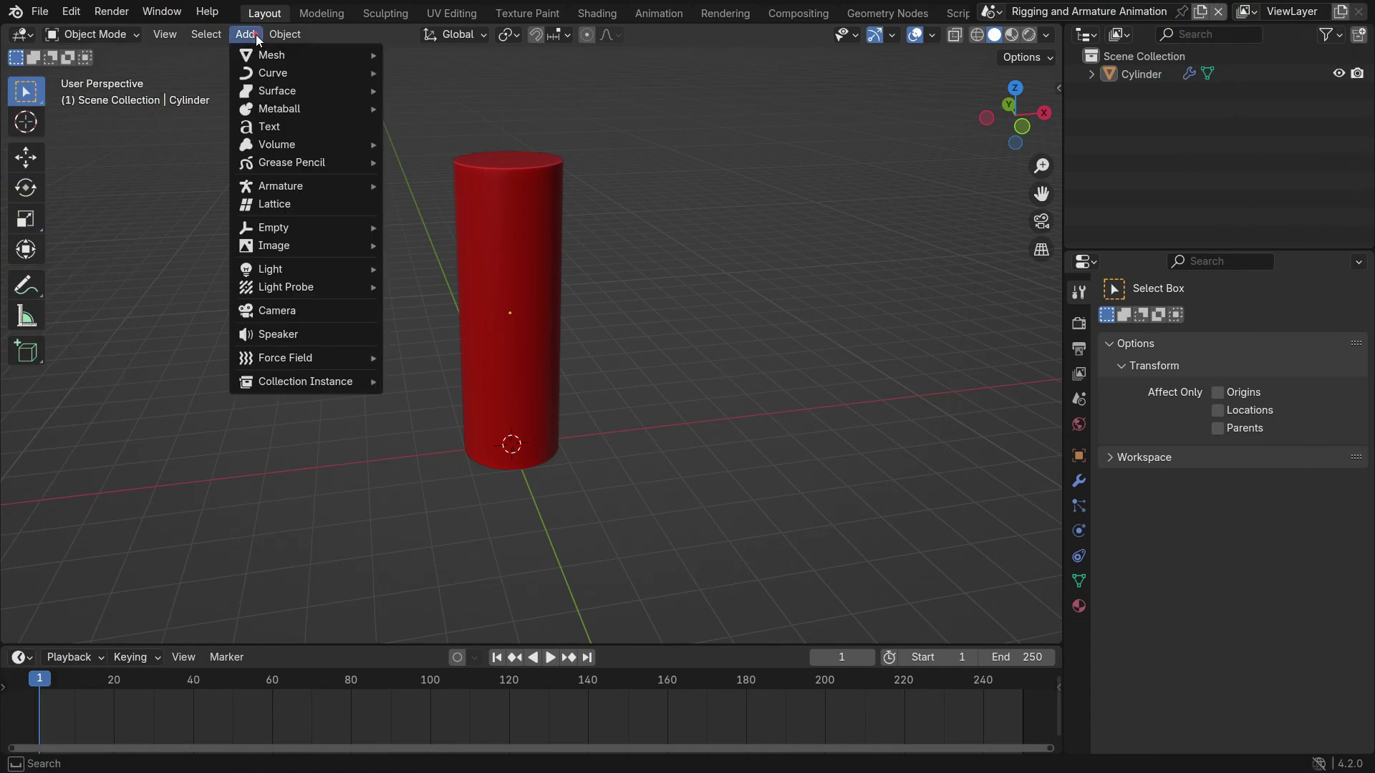
mouse_move(281, 187)
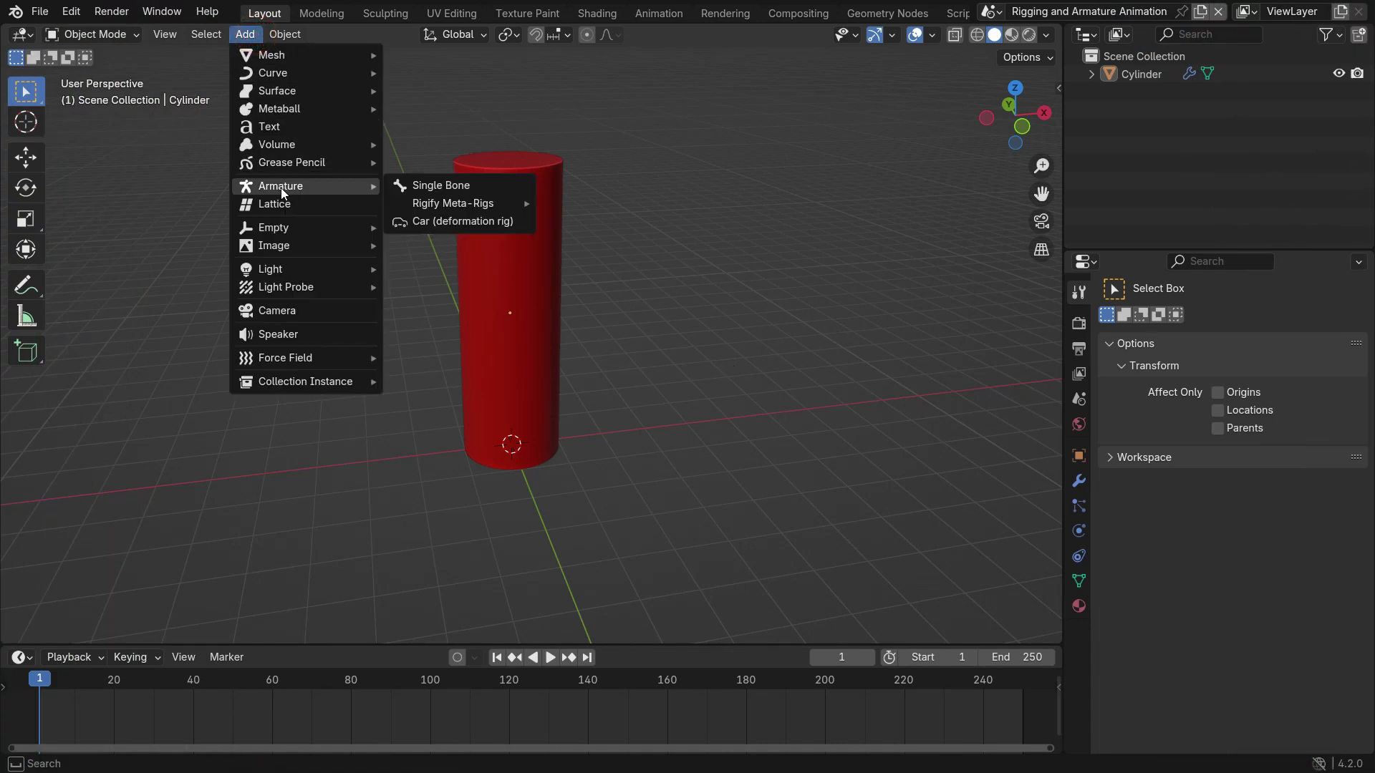
left_click(471, 188)
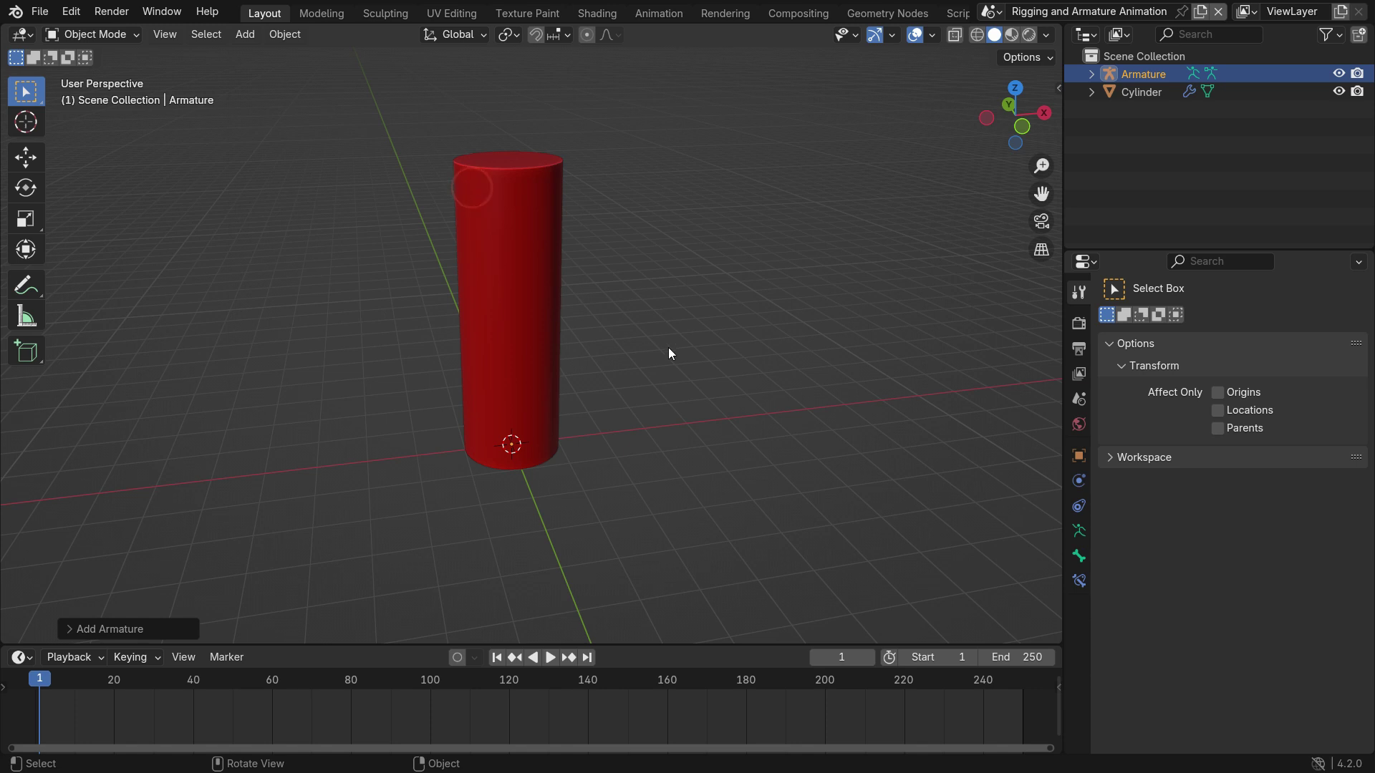
key("z")
left_click(629, 297)
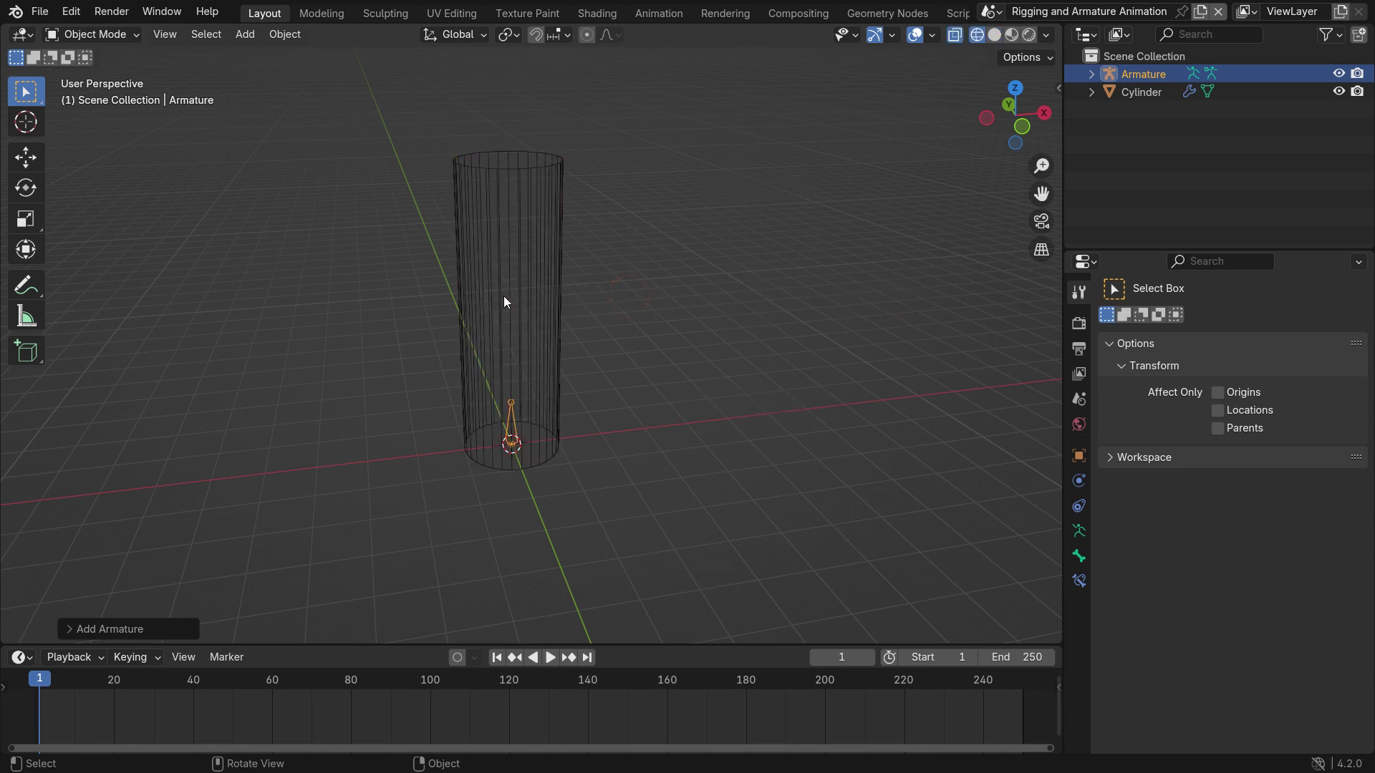
scroll(497, 295, "up", 1)
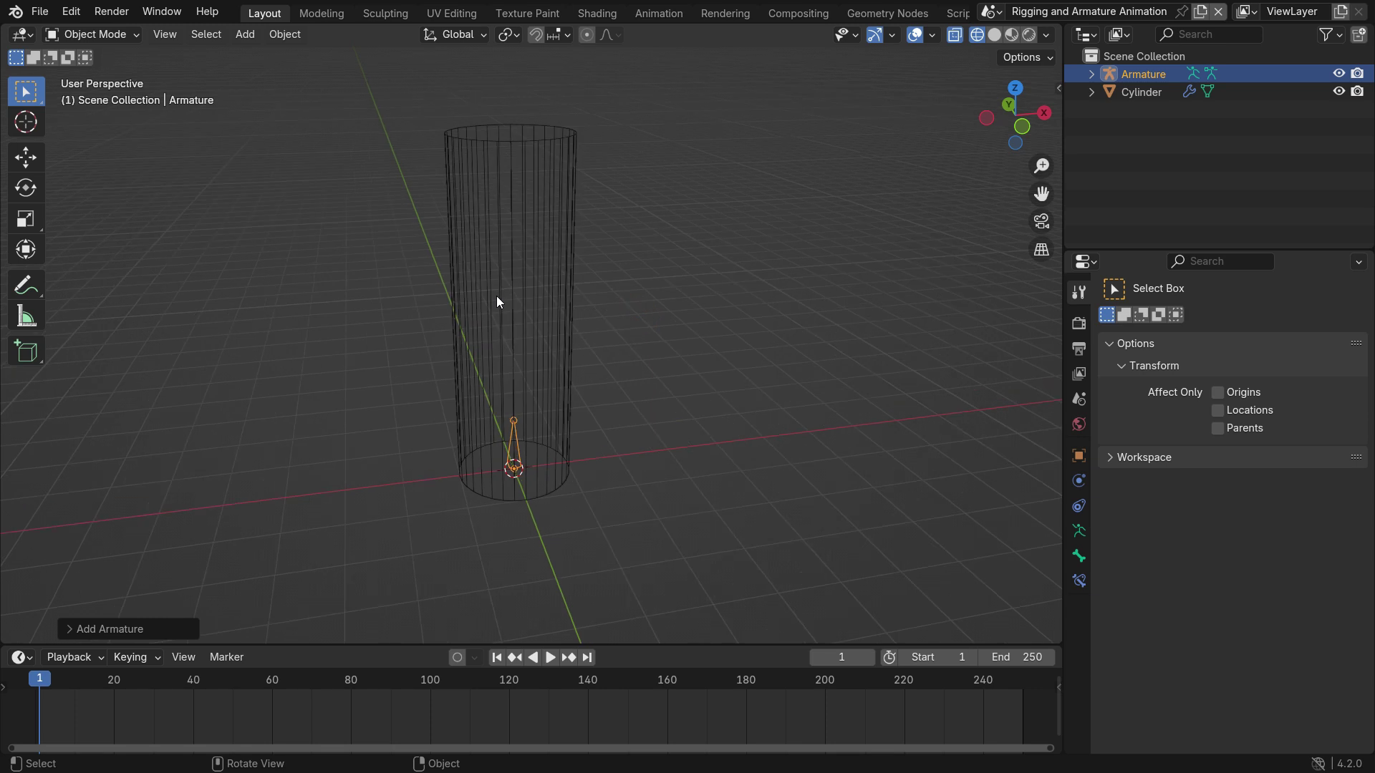
In Edit Mode and front view, lengthen the bone by moving its tip up about 0.99 m along Z.
key("Tab")
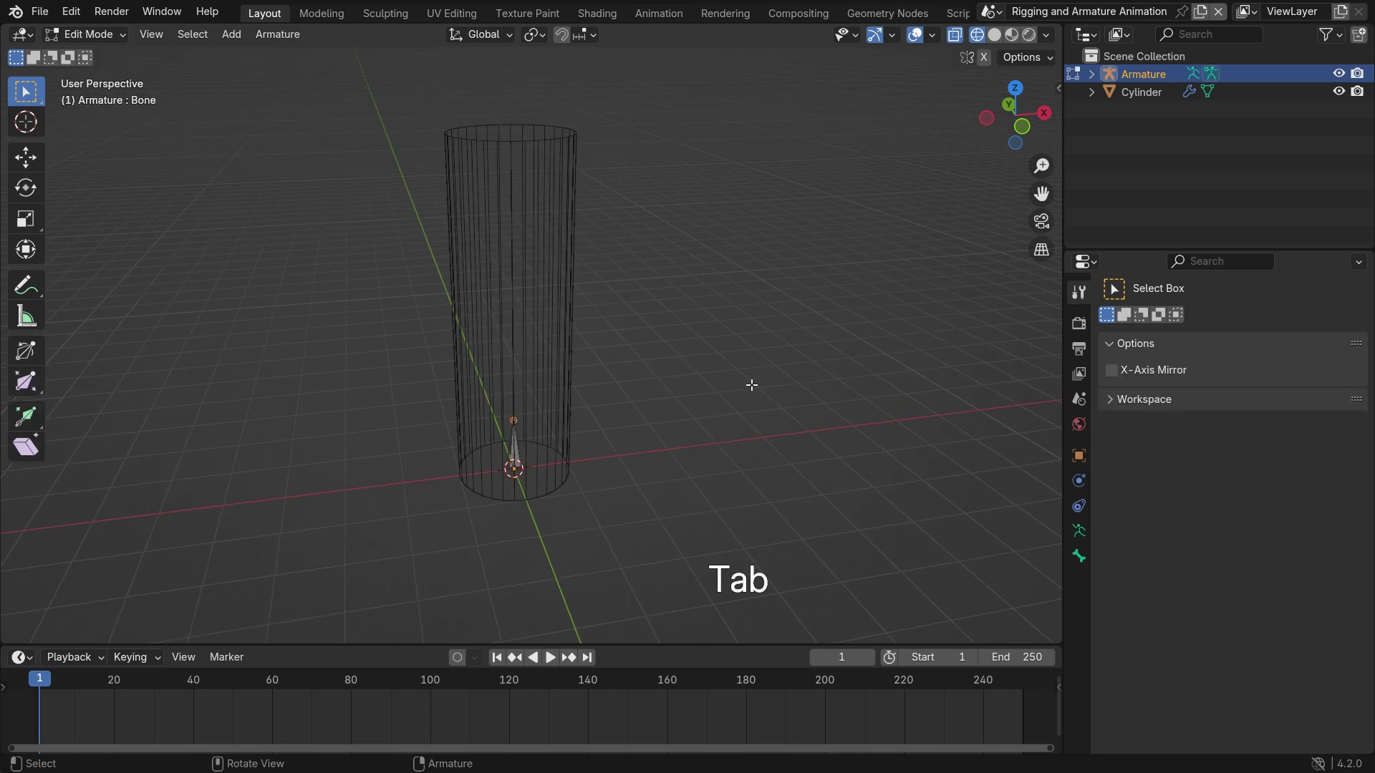
key("KP_1")
middle_click_drag(747, 394, 715, 463, "shift")
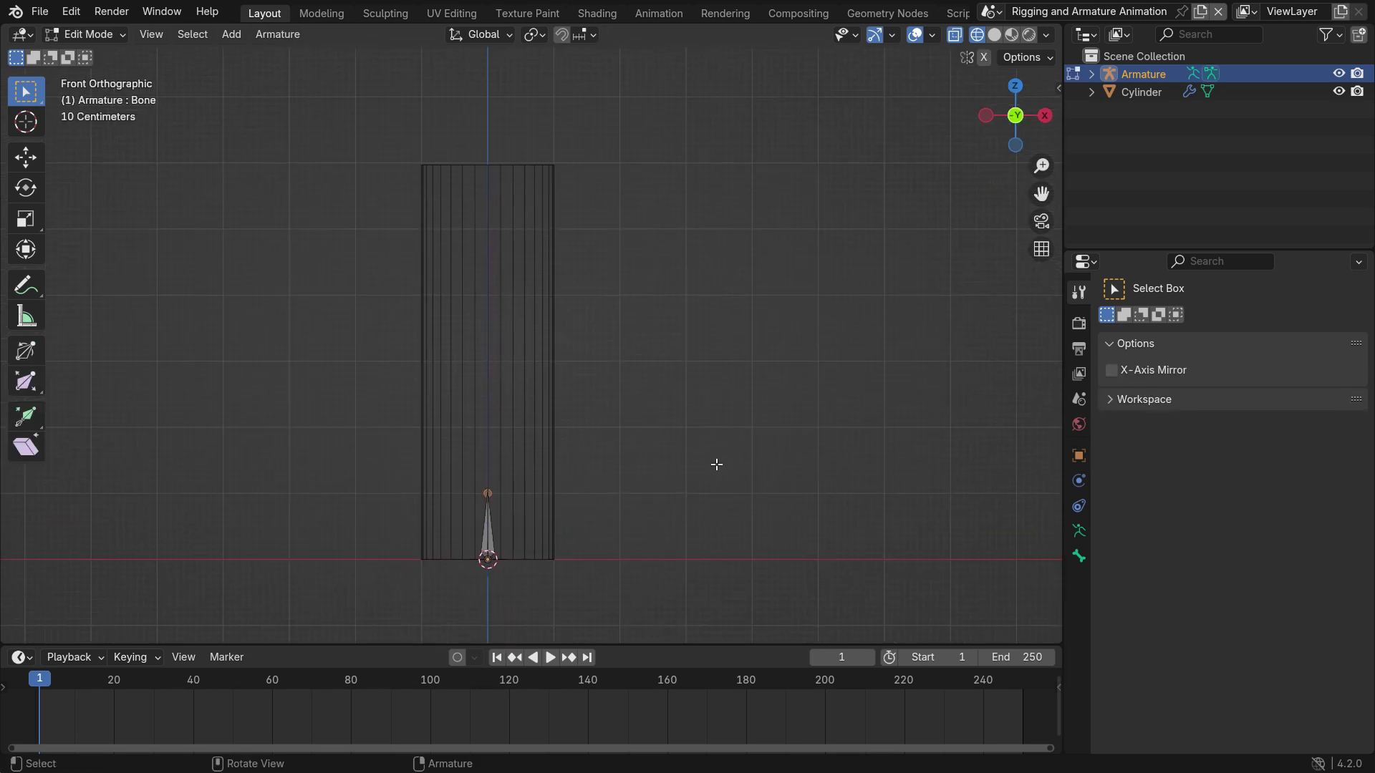
key("g")
key("z")
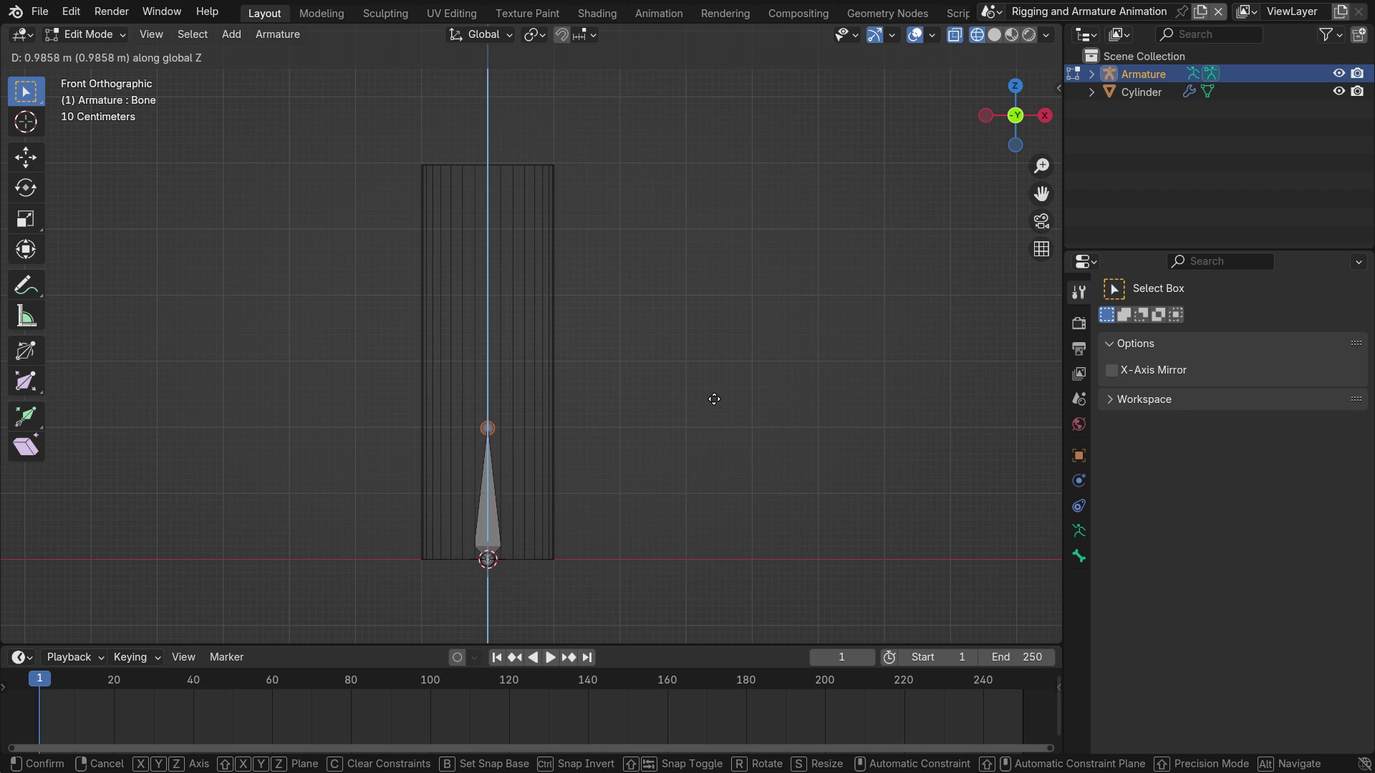
left_click(714, 399)
Extrude two more bones straight up along Z to the cylinder's top and return to Object Mode.
key("e")
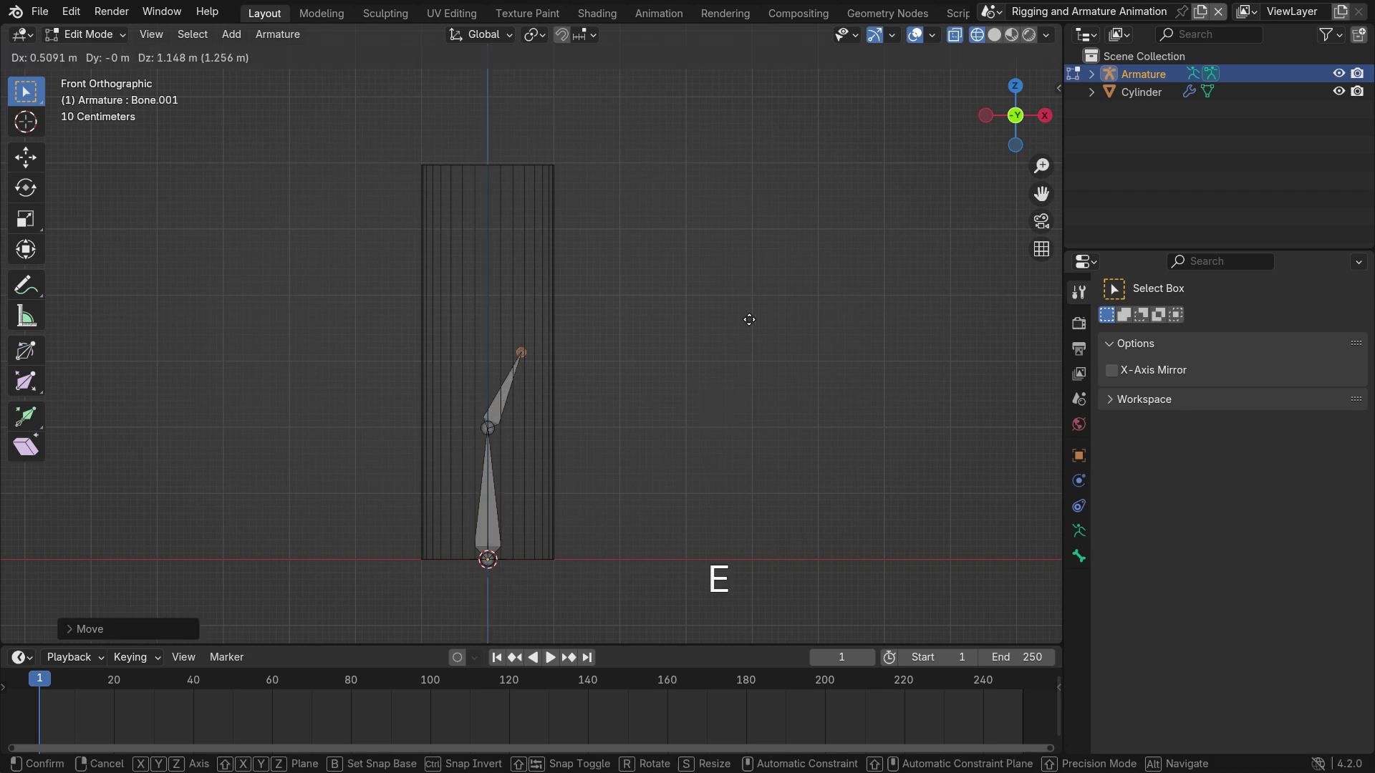
key("z")
left_click(742, 262)
key("e")
key("z")
left_click(763, 233)
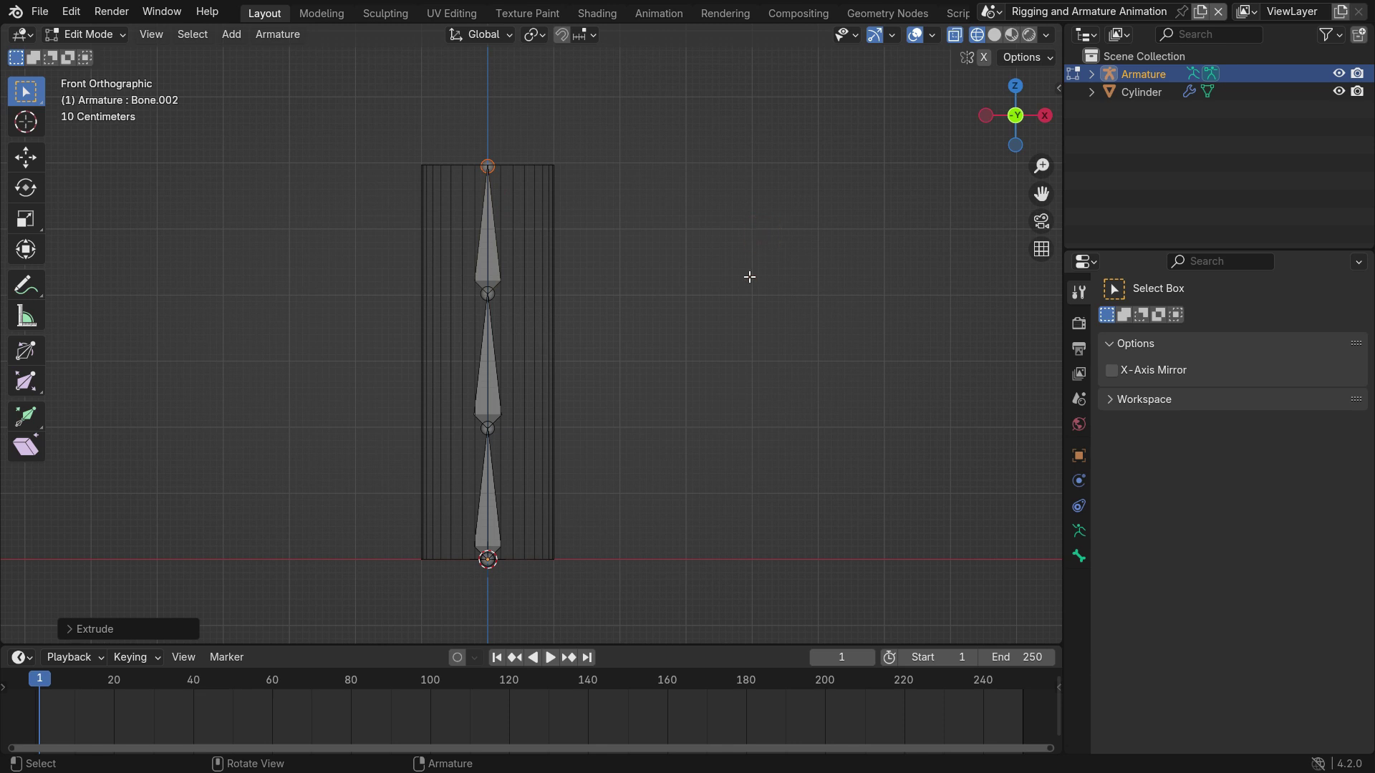
key("Tab")
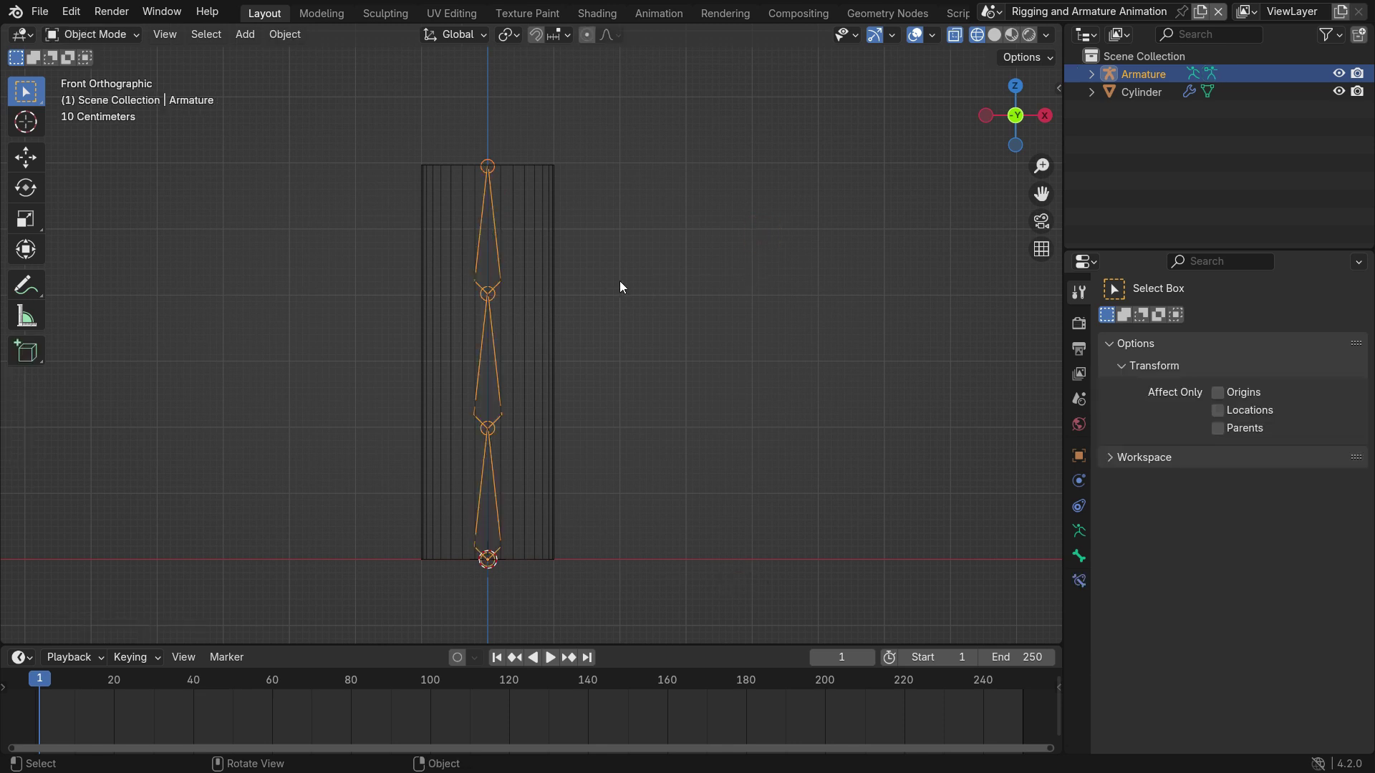
Subdivide the cylinder's full height with dozens of evenly spaced horizontal loop cuts, then leave Edit Mode and deselect it.
left_click(537, 244)
key("Tab")
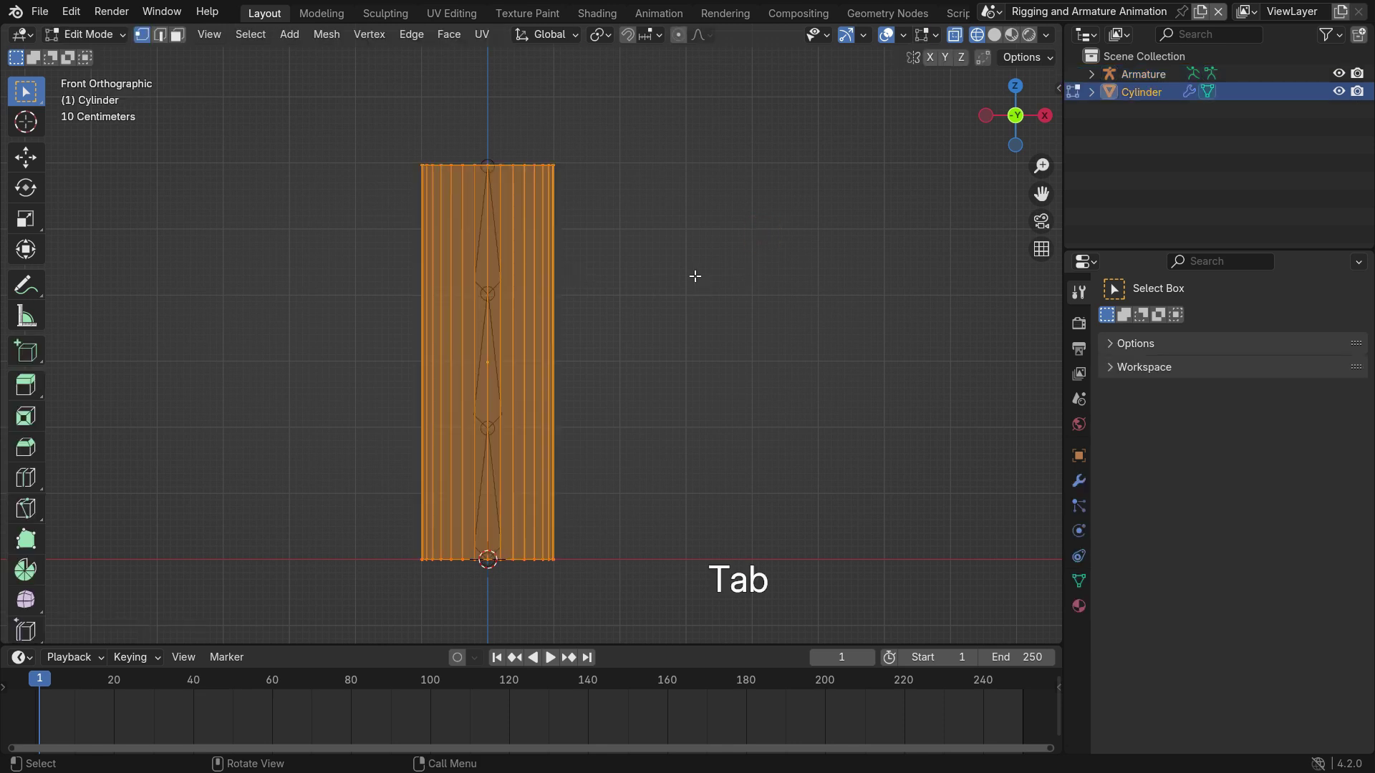
left_click(695, 276)
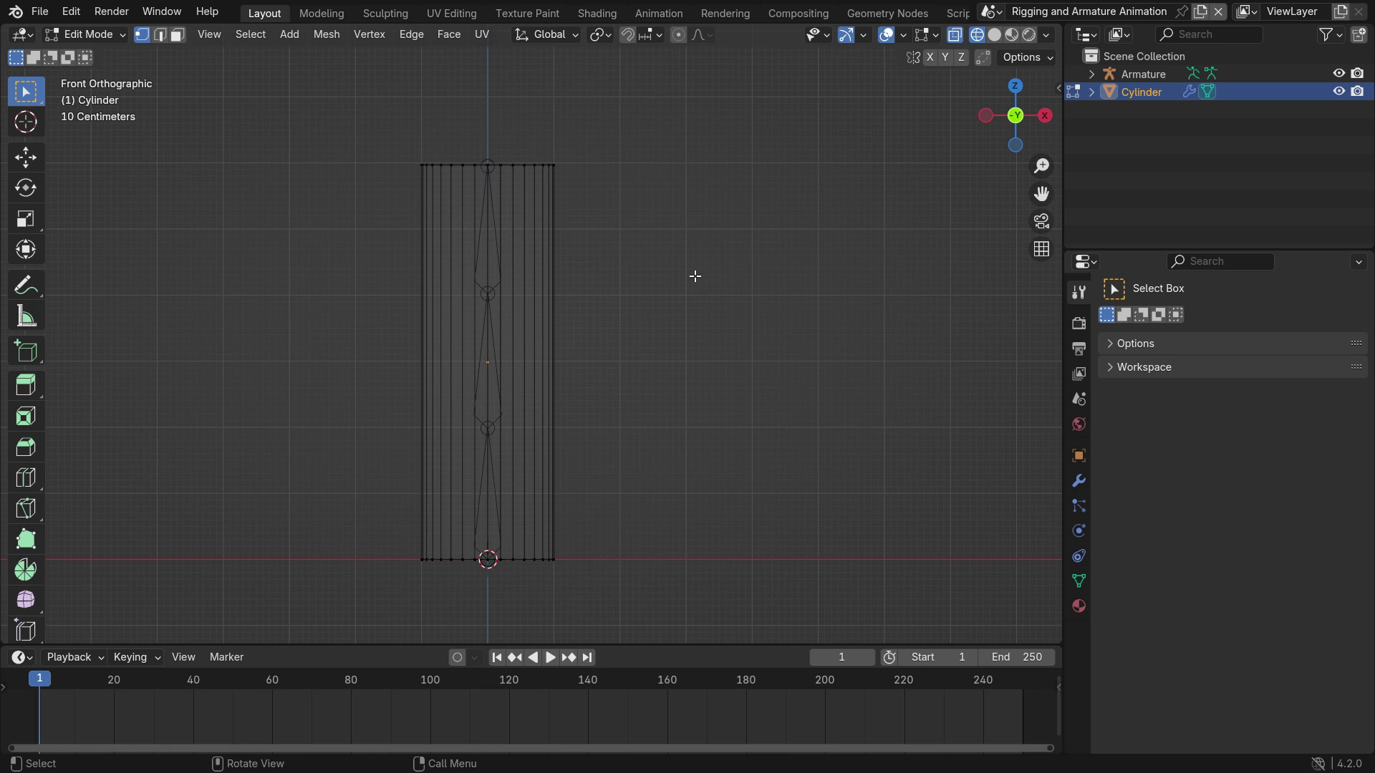
key("ctrl+r")
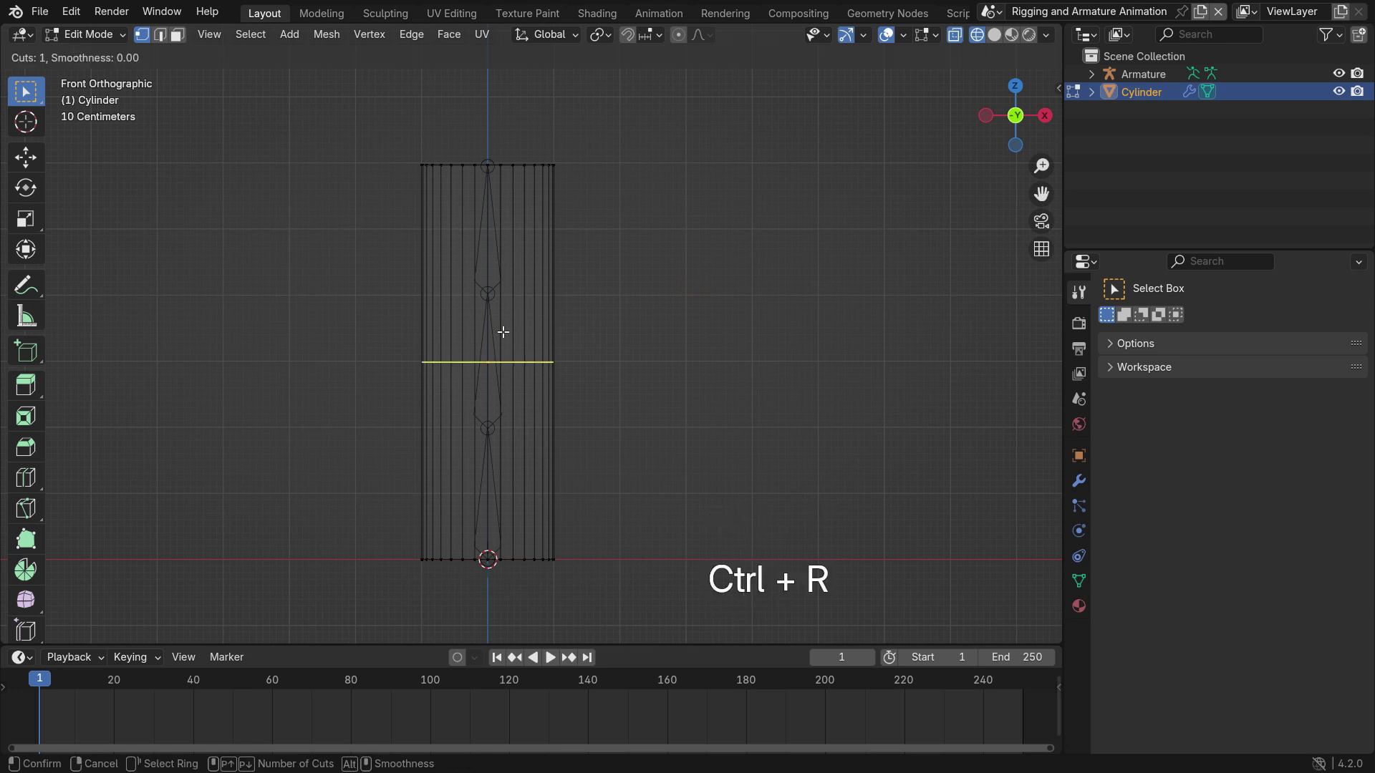
scroll(504, 333, "up", 20)
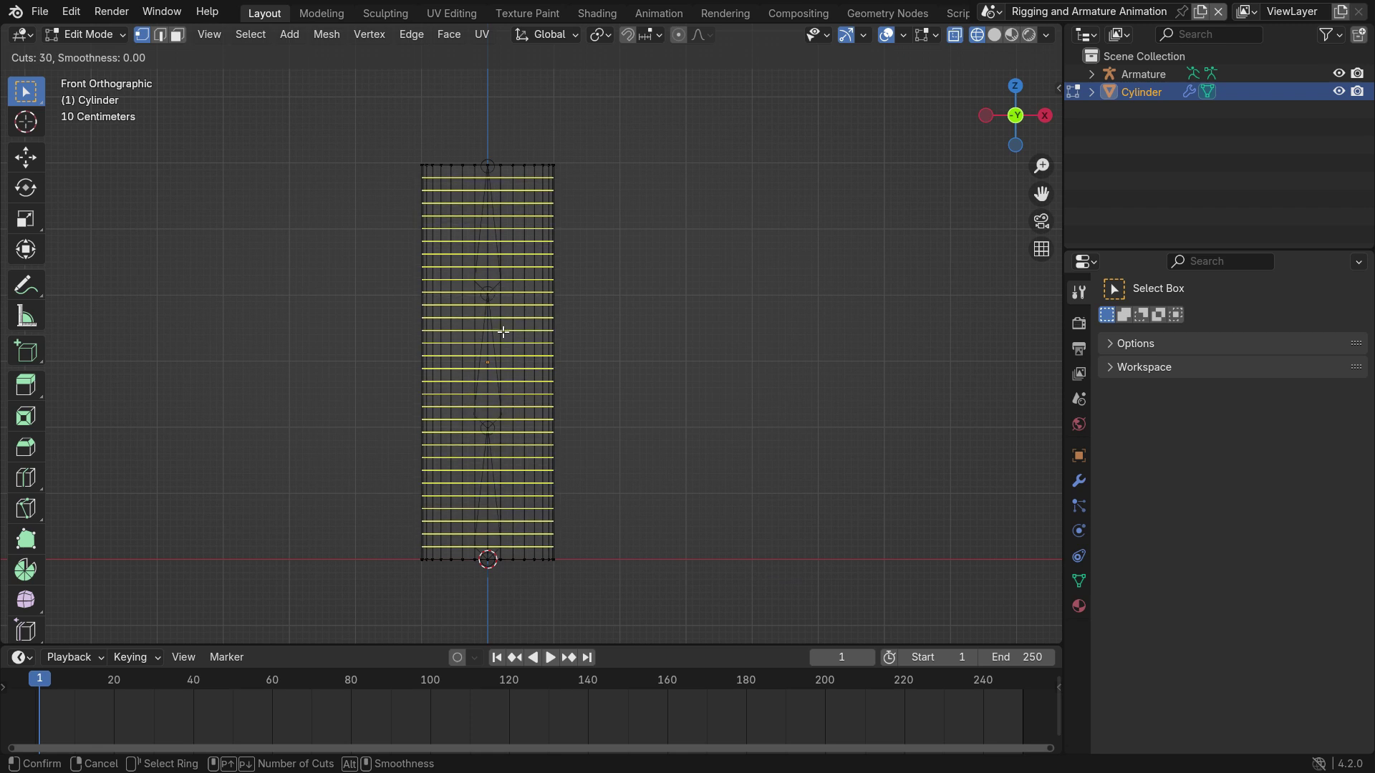
scroll(504, 333, "up", 20)
left_click(504, 332)
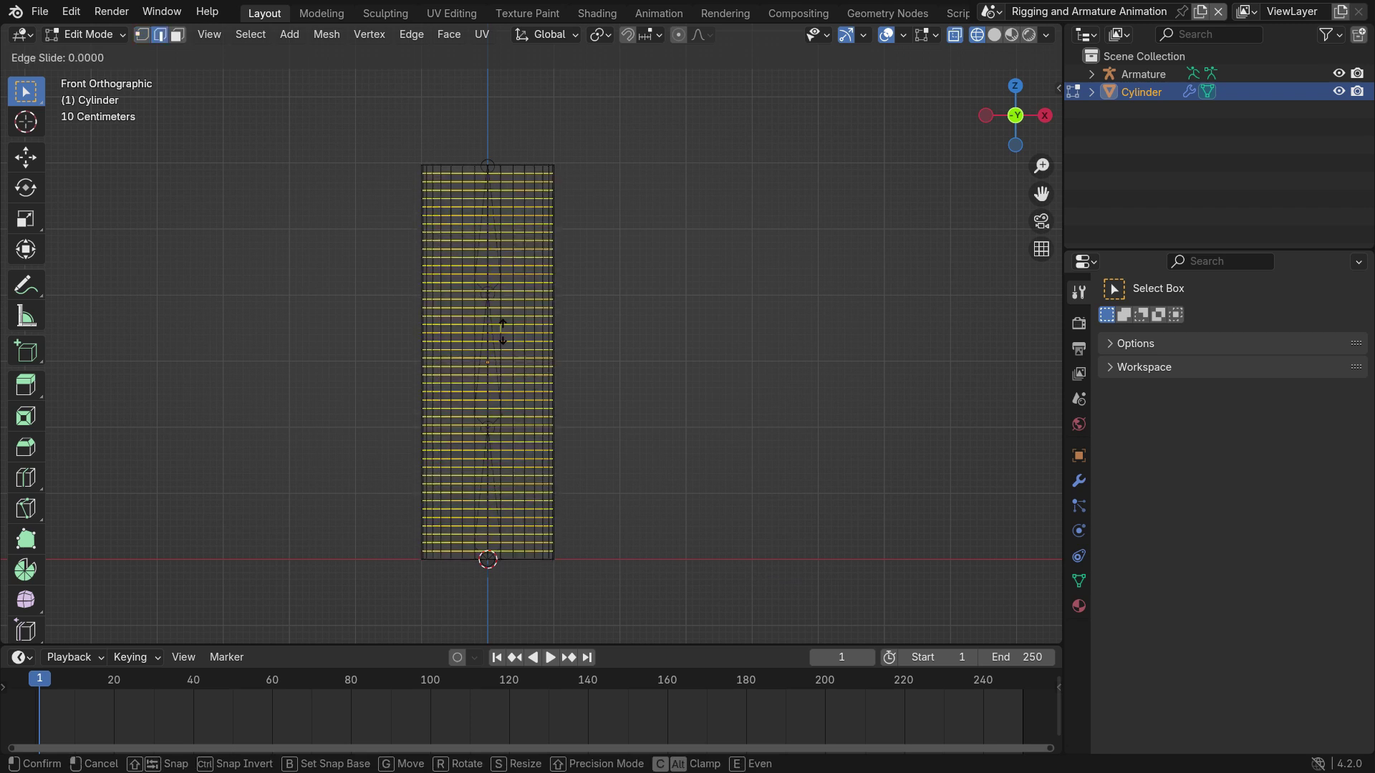
left_click(503, 332)
left_click(652, 304)
key("Tab")
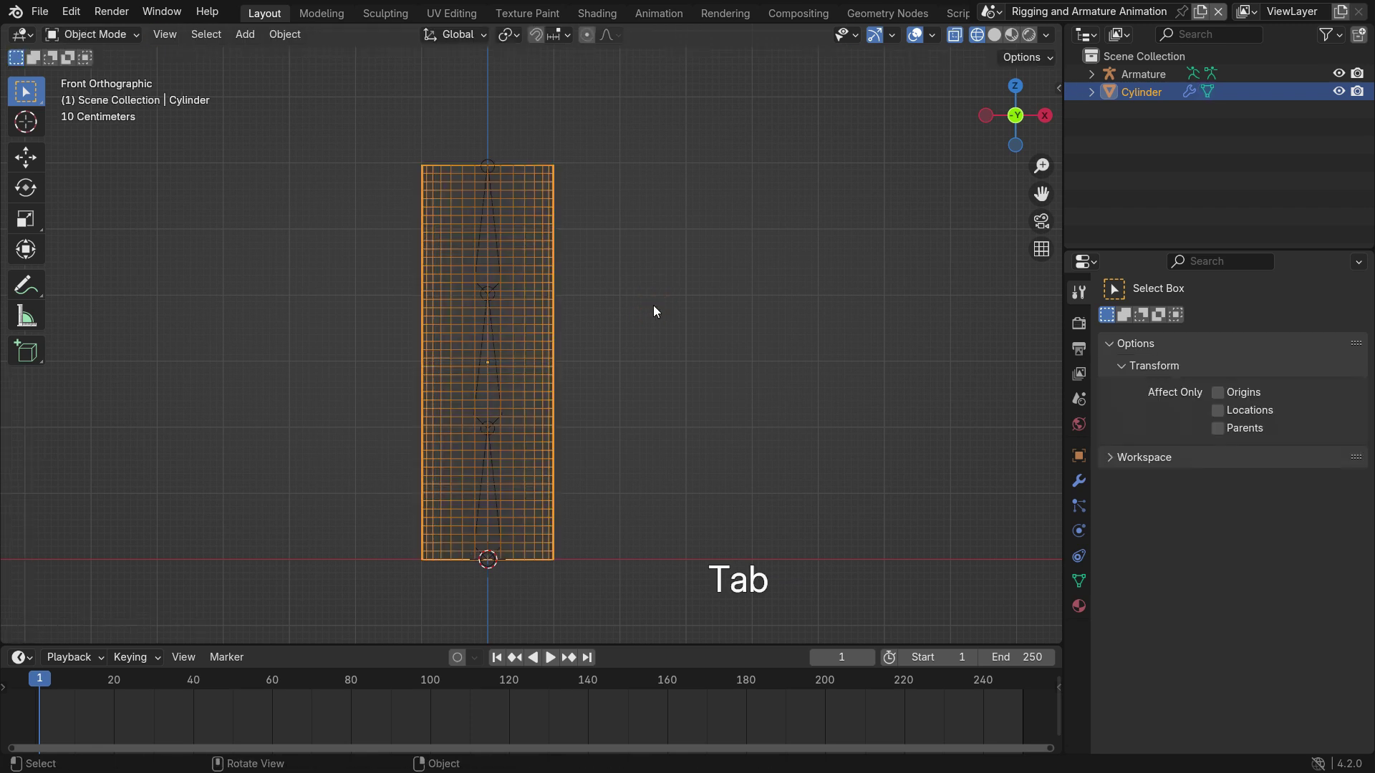
left_click(653, 305)
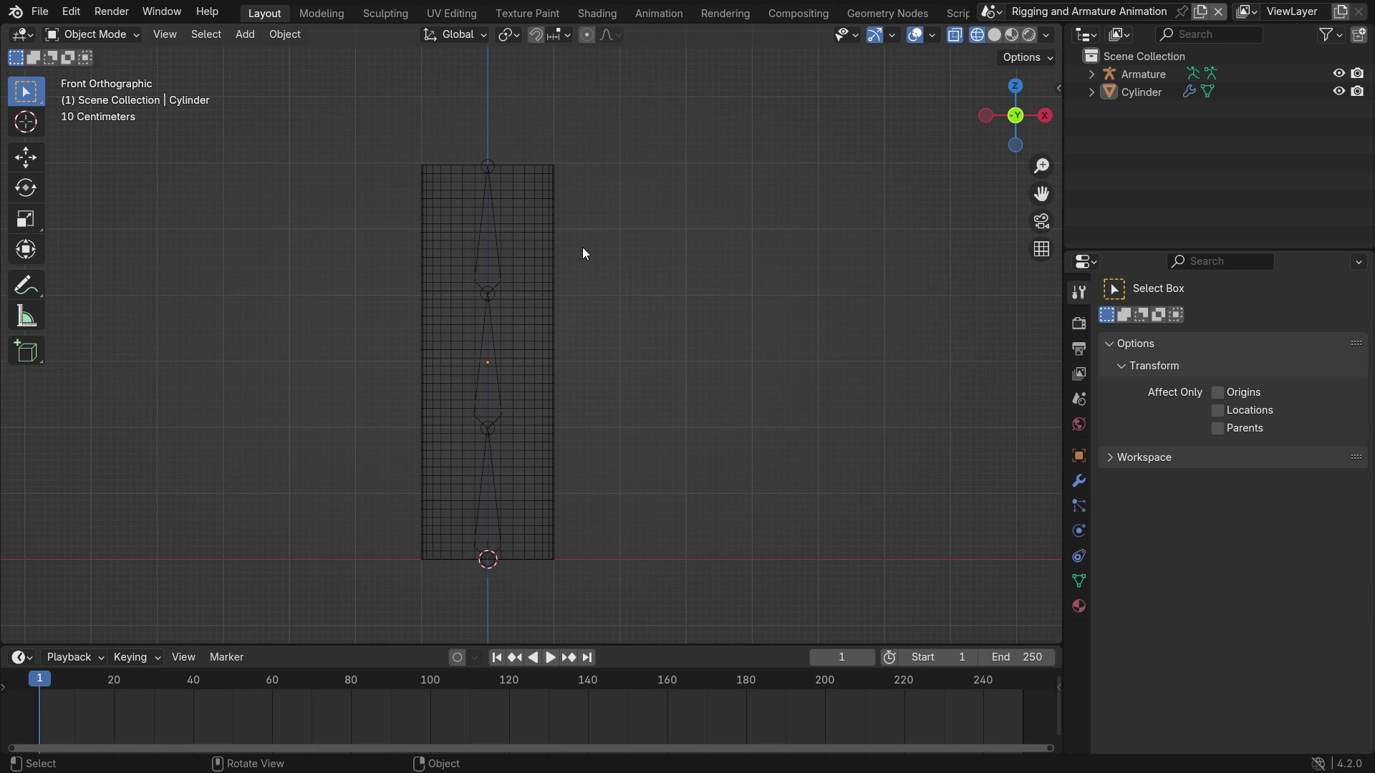
Parent the cylinder to the armature using Armature Deform With Automatic Weights and clear the selection.
left_click(548, 209)
key("shift")
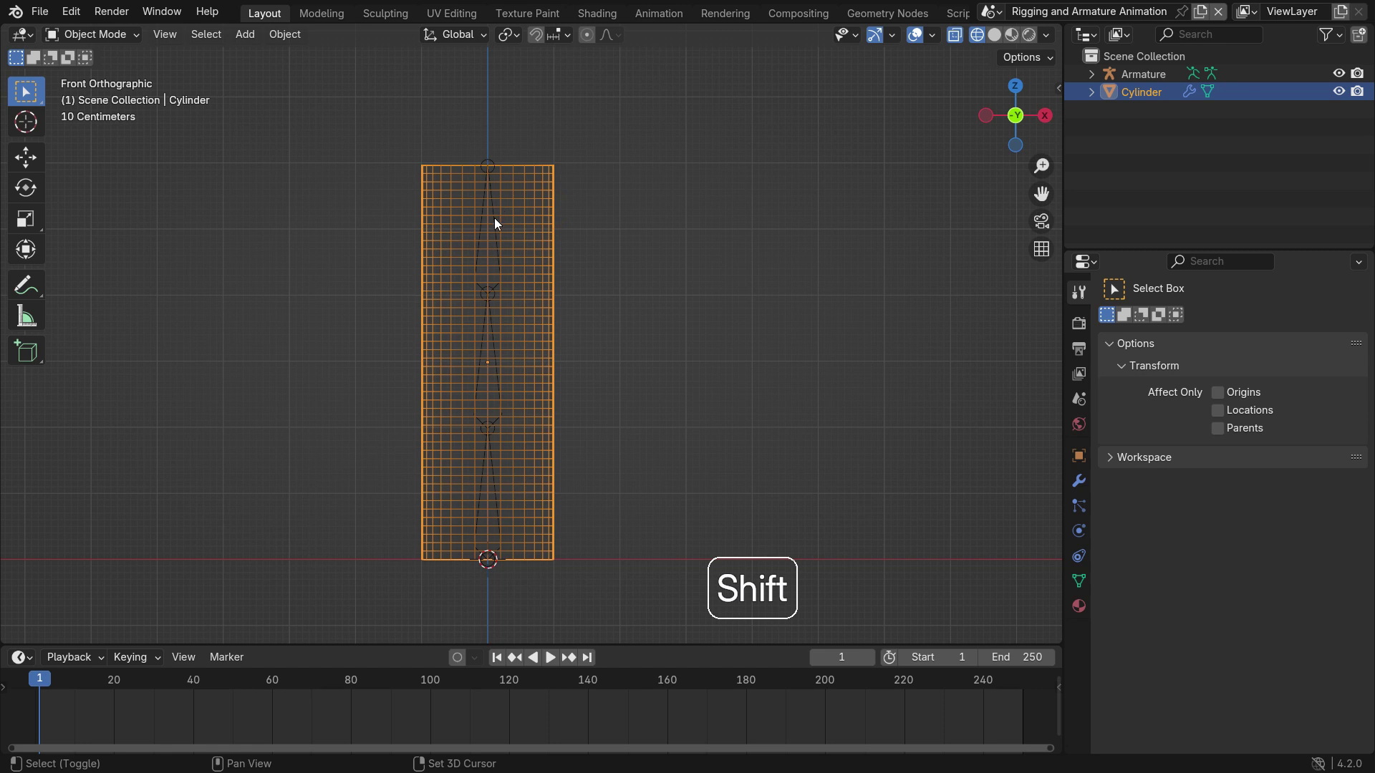
left_click(494, 219, "shift")
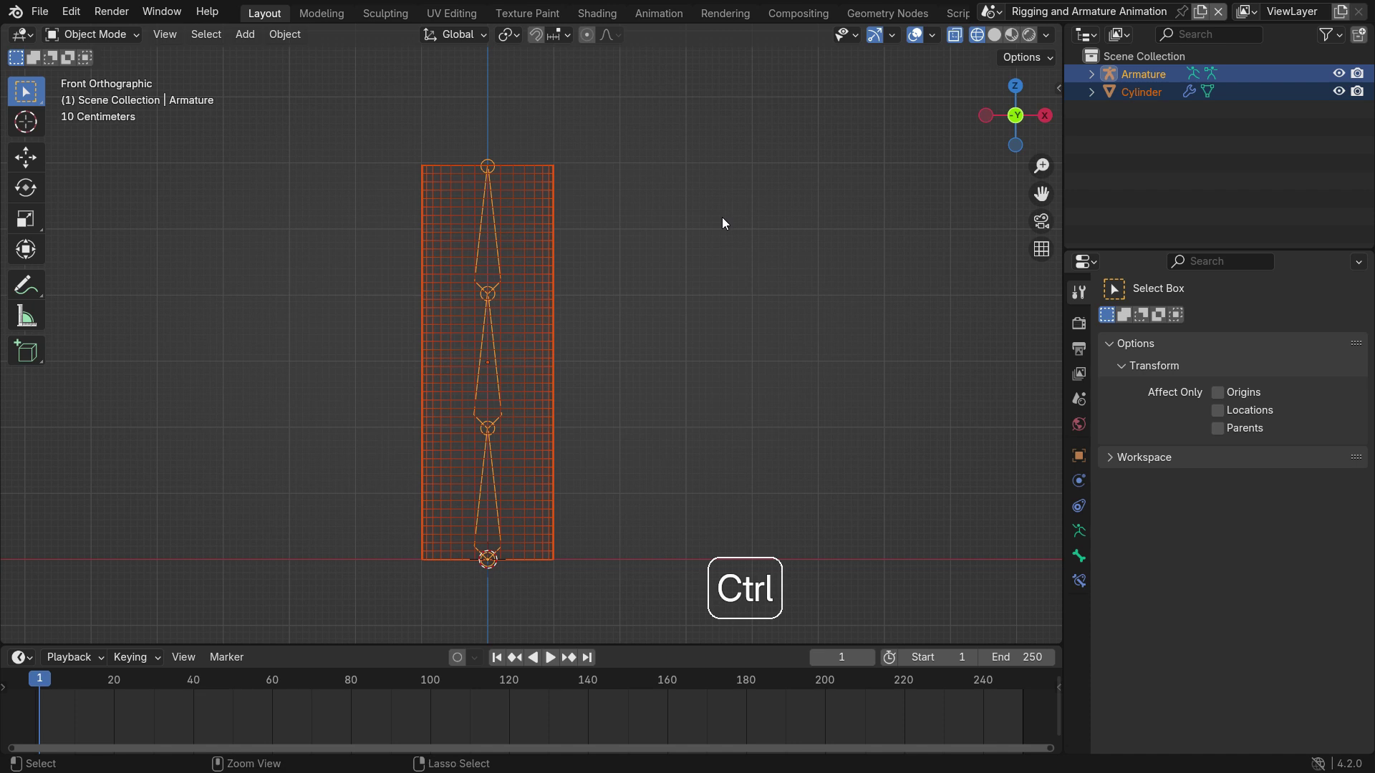
key("ctrl+p")
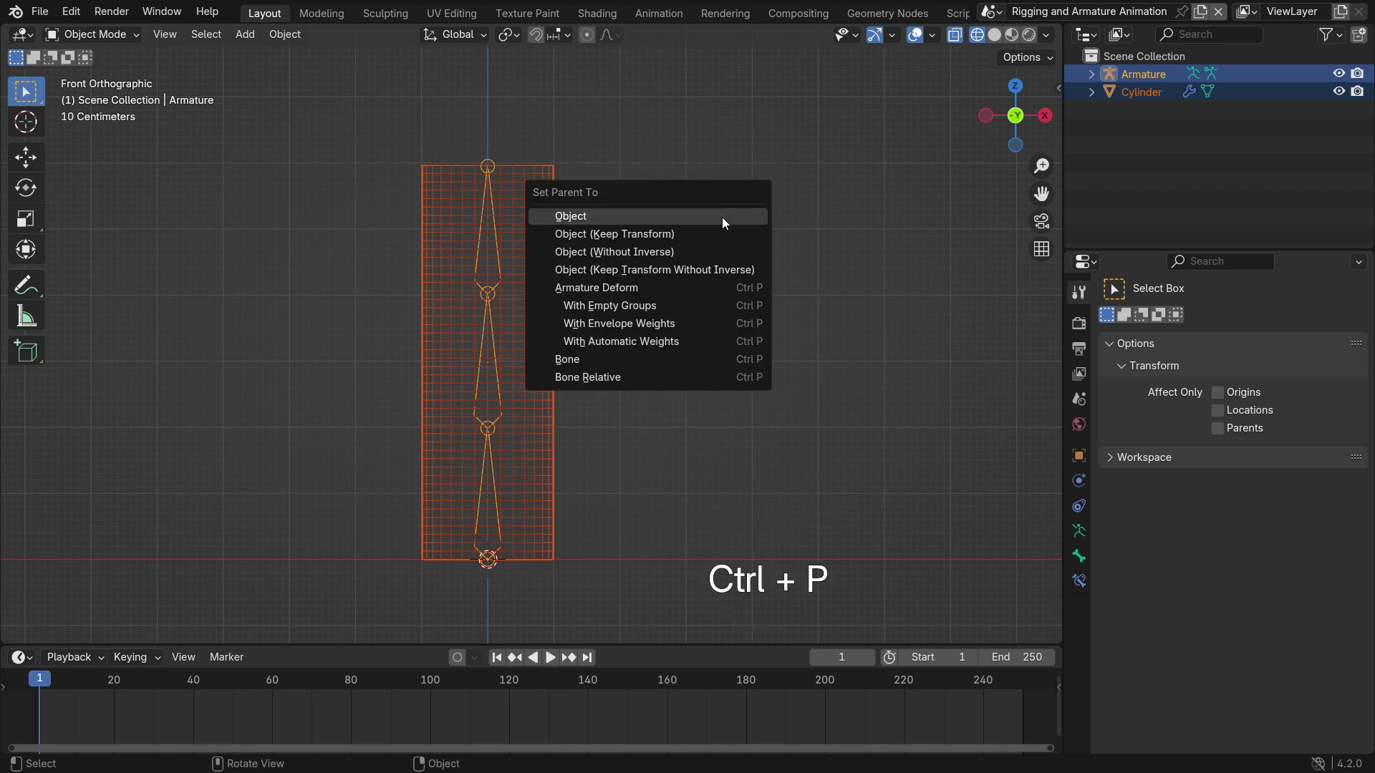
left_click(710, 340)
left_click(709, 340)
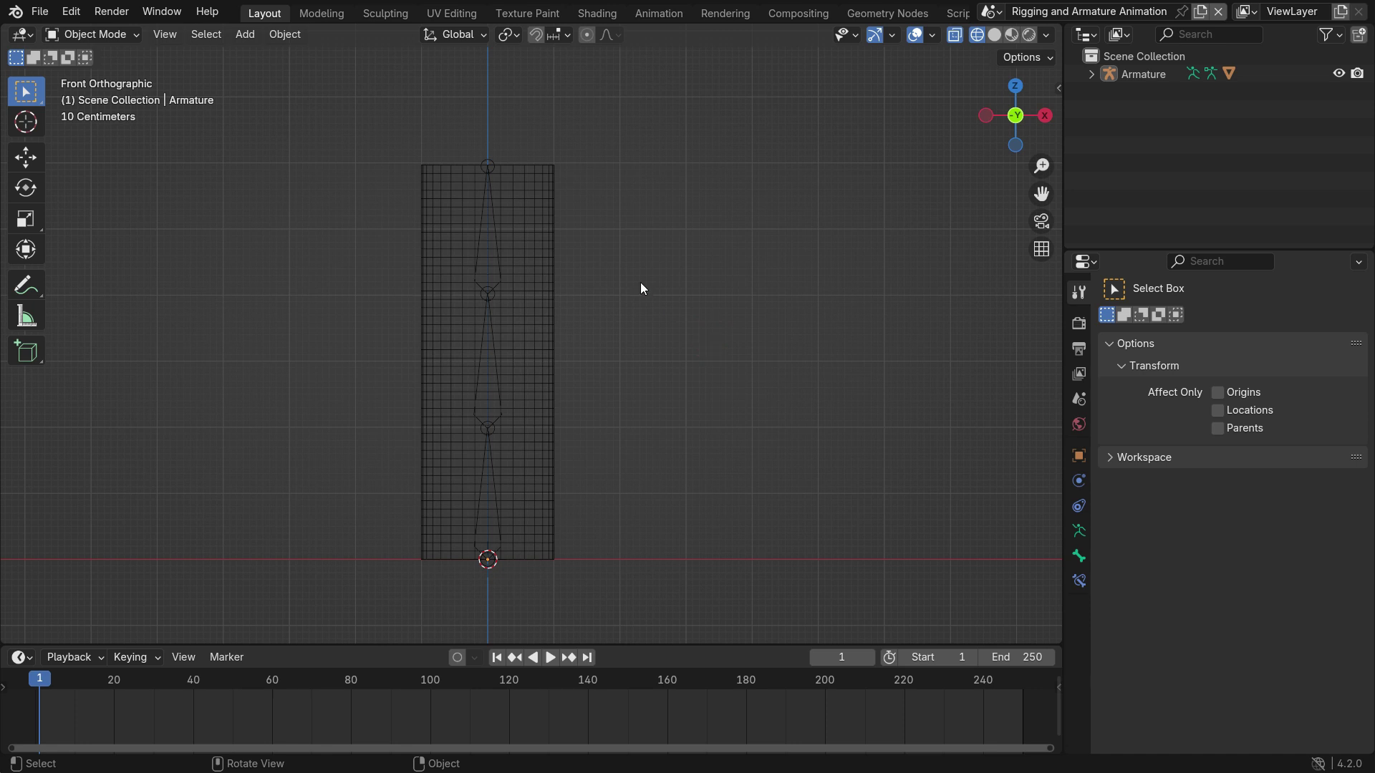
Select the armature and switch it to Pose Mode.
left_click(490, 164)
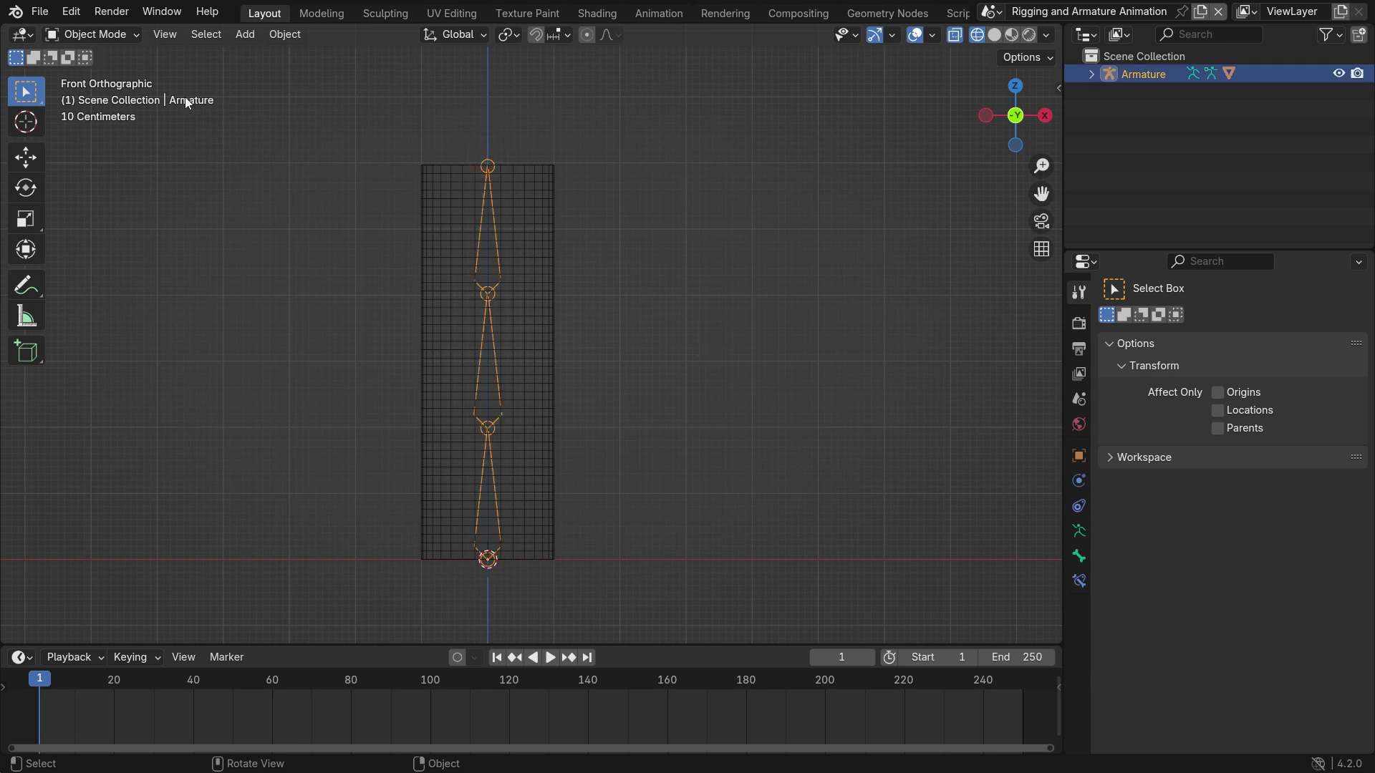
left_click(85, 34)
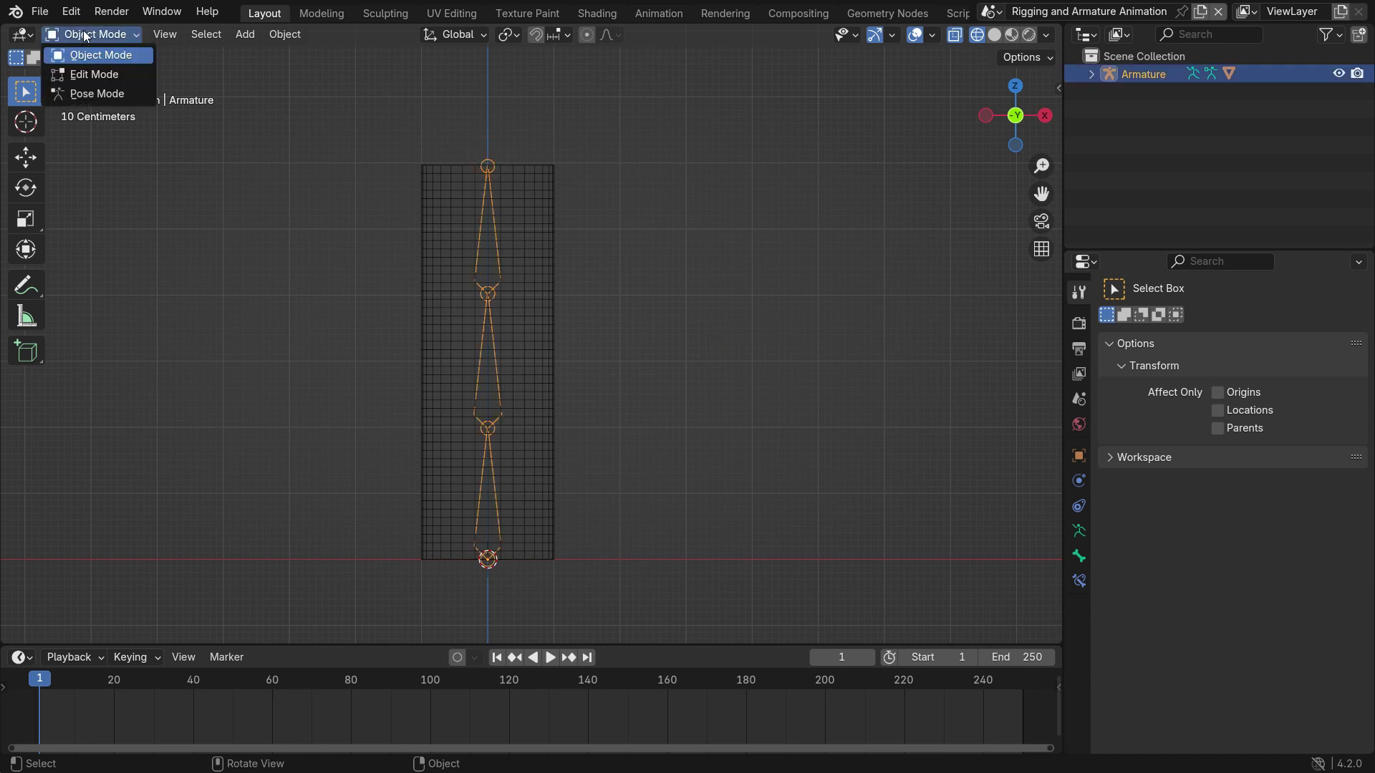
left_click(96, 94)
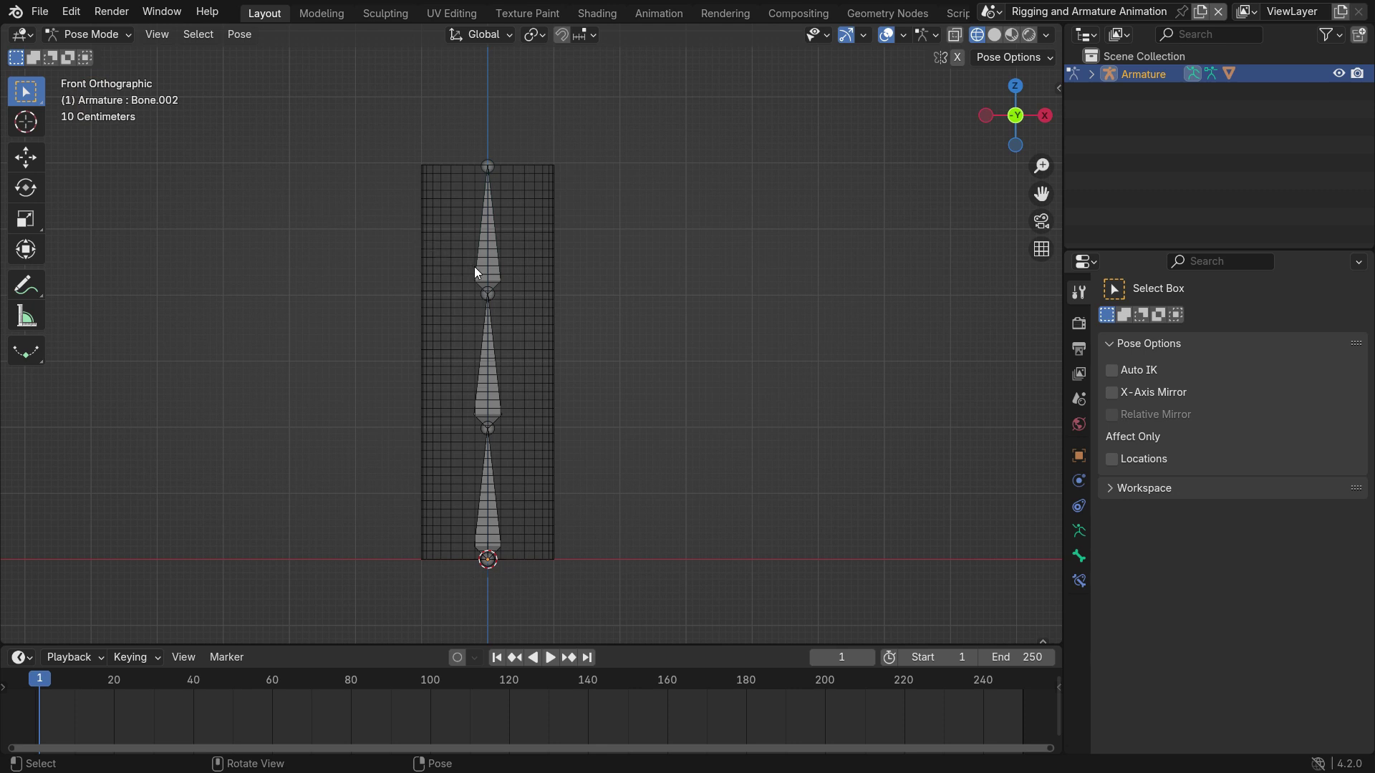
Test the cylinder's deformation by rotating the bottom, middle and top bones in turn, cancelling each rotation.
left_click(486, 535)
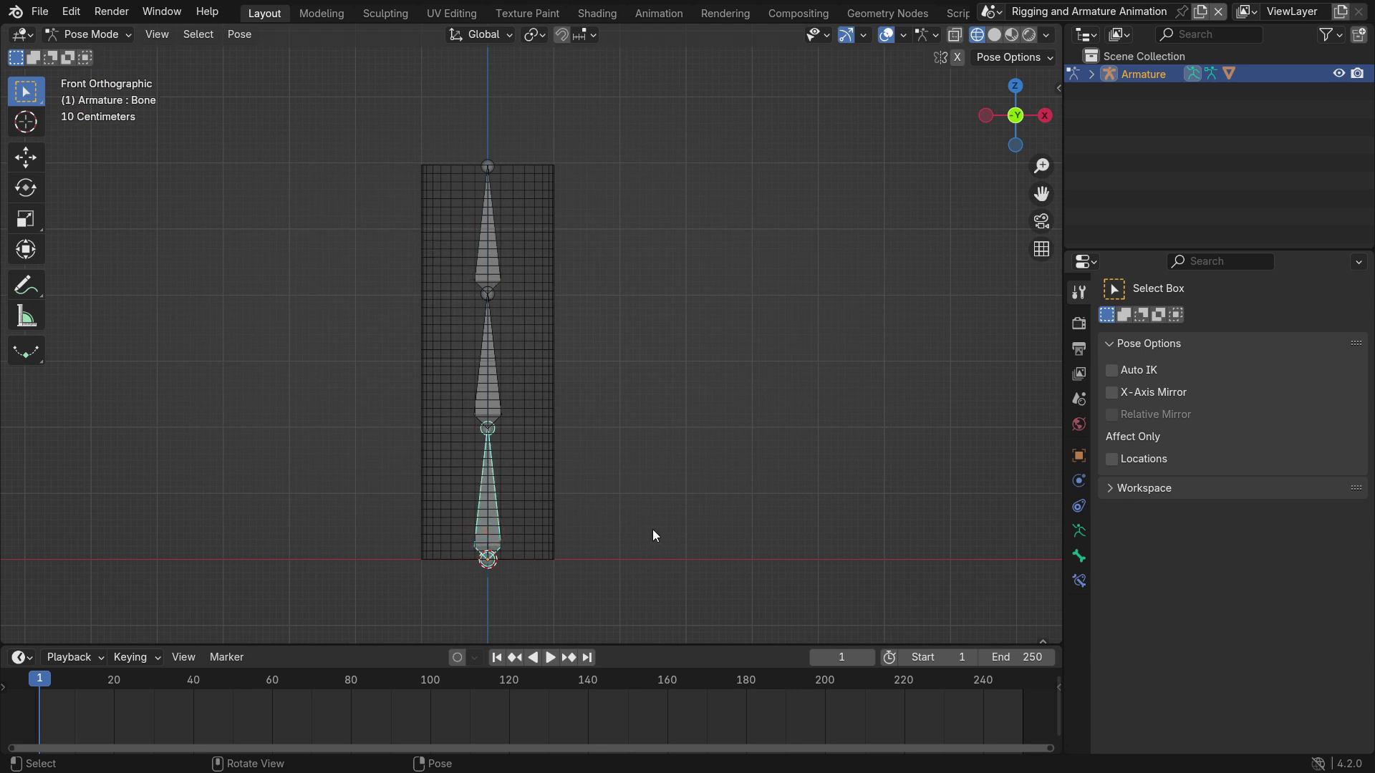
key("r")
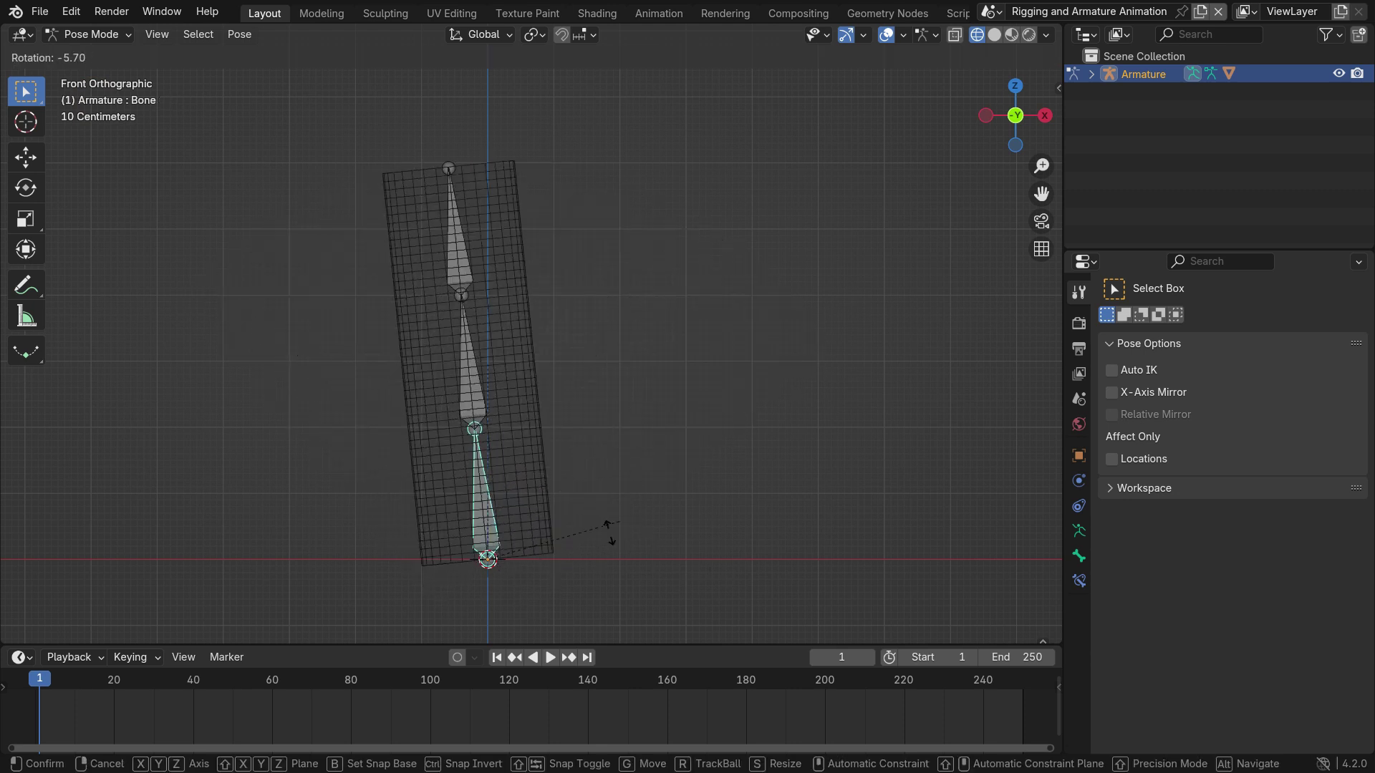
key("Escape")
left_click(485, 382)
key("r")
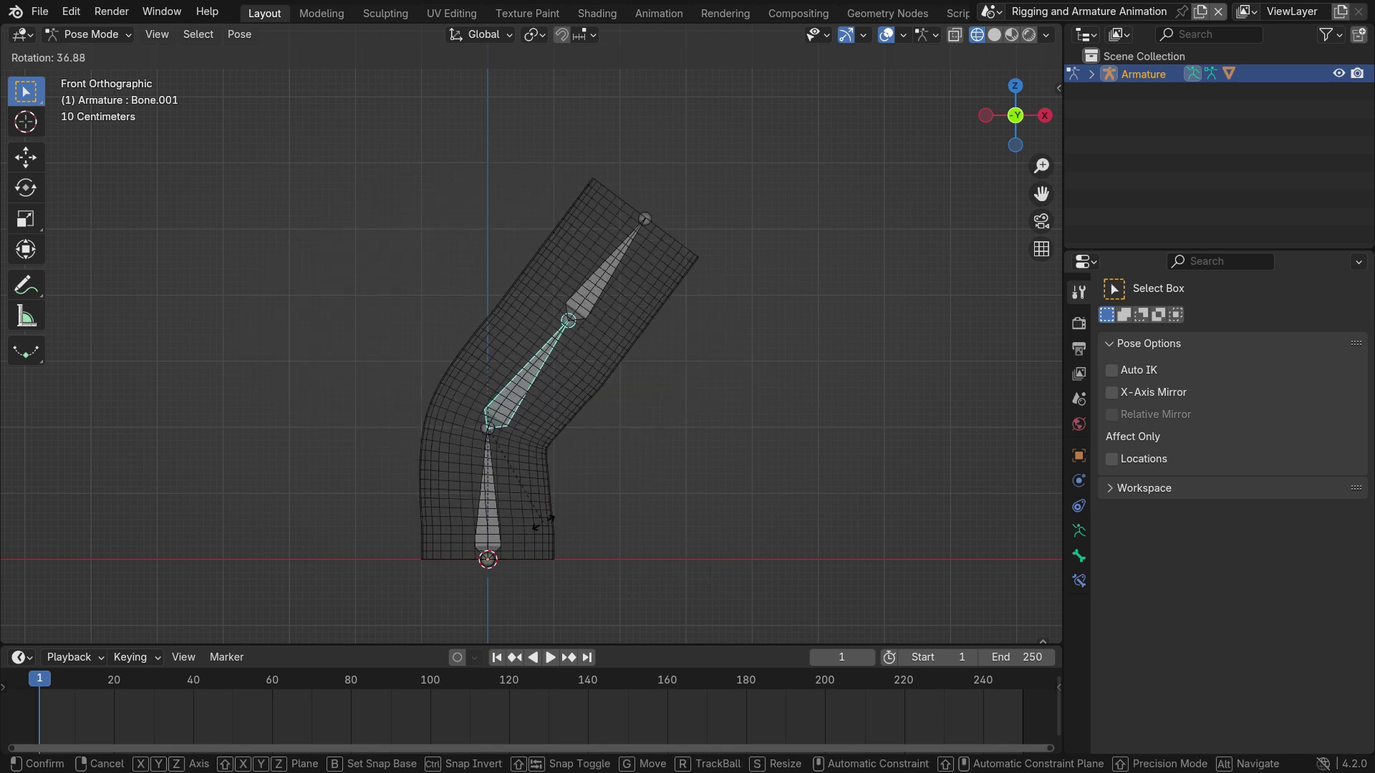
key("Escape")
left_click(491, 258)
key("r")
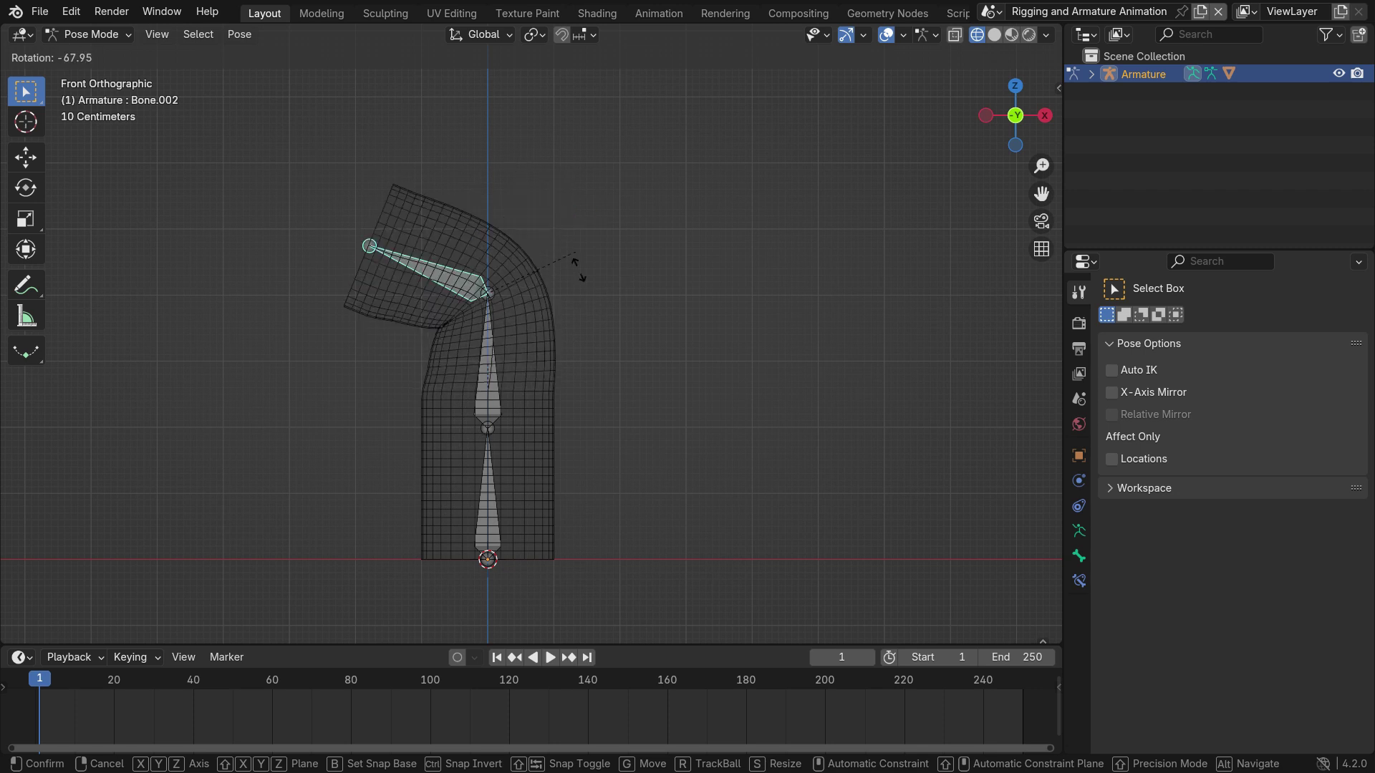
key("Escape")
Keyframe the upright top bone at frame 1, then rotate it counterclockwise at frame 20 and keyframe that pose.
key("k")
left_click(725, 209)
left_click_drag(39, 688, 113, 697)
key("r")
left_click(703, 194)
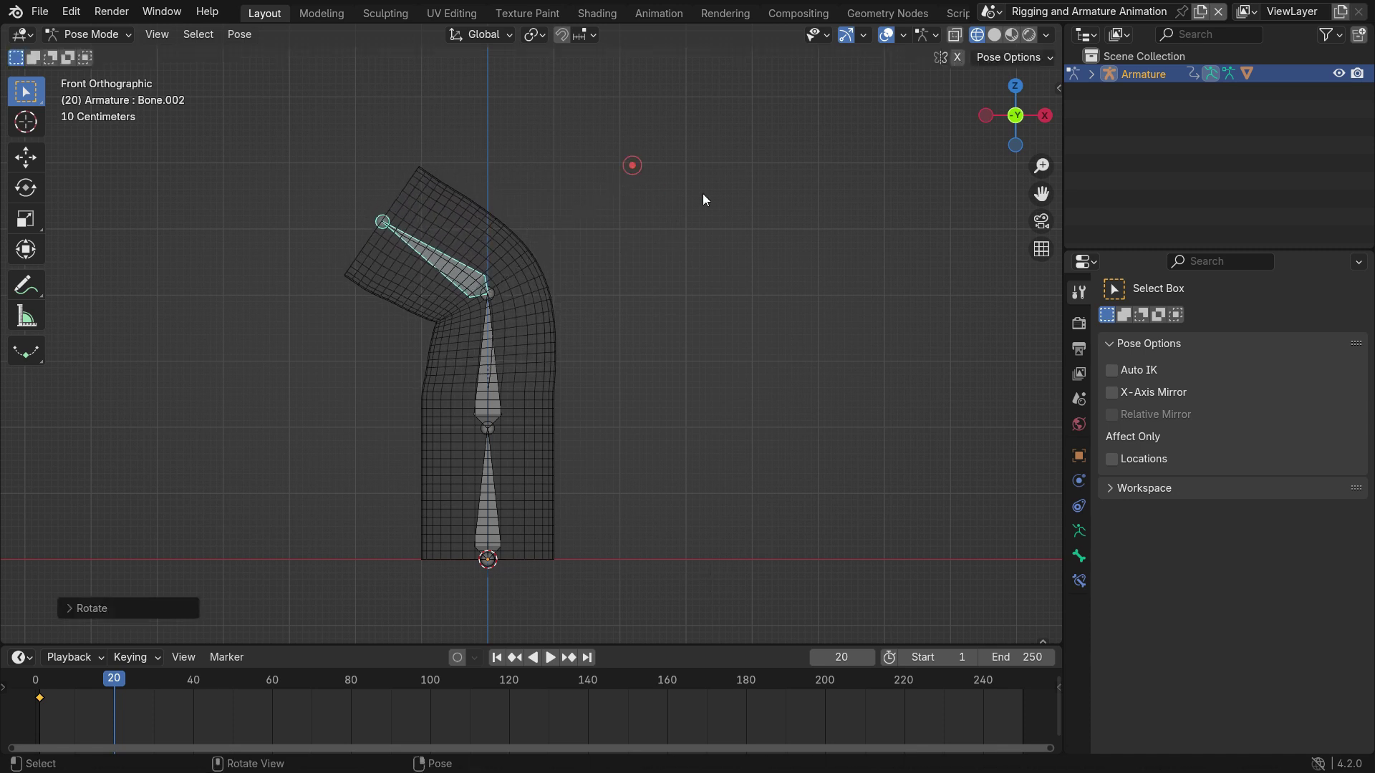
key("k")
left_click(749, 203)
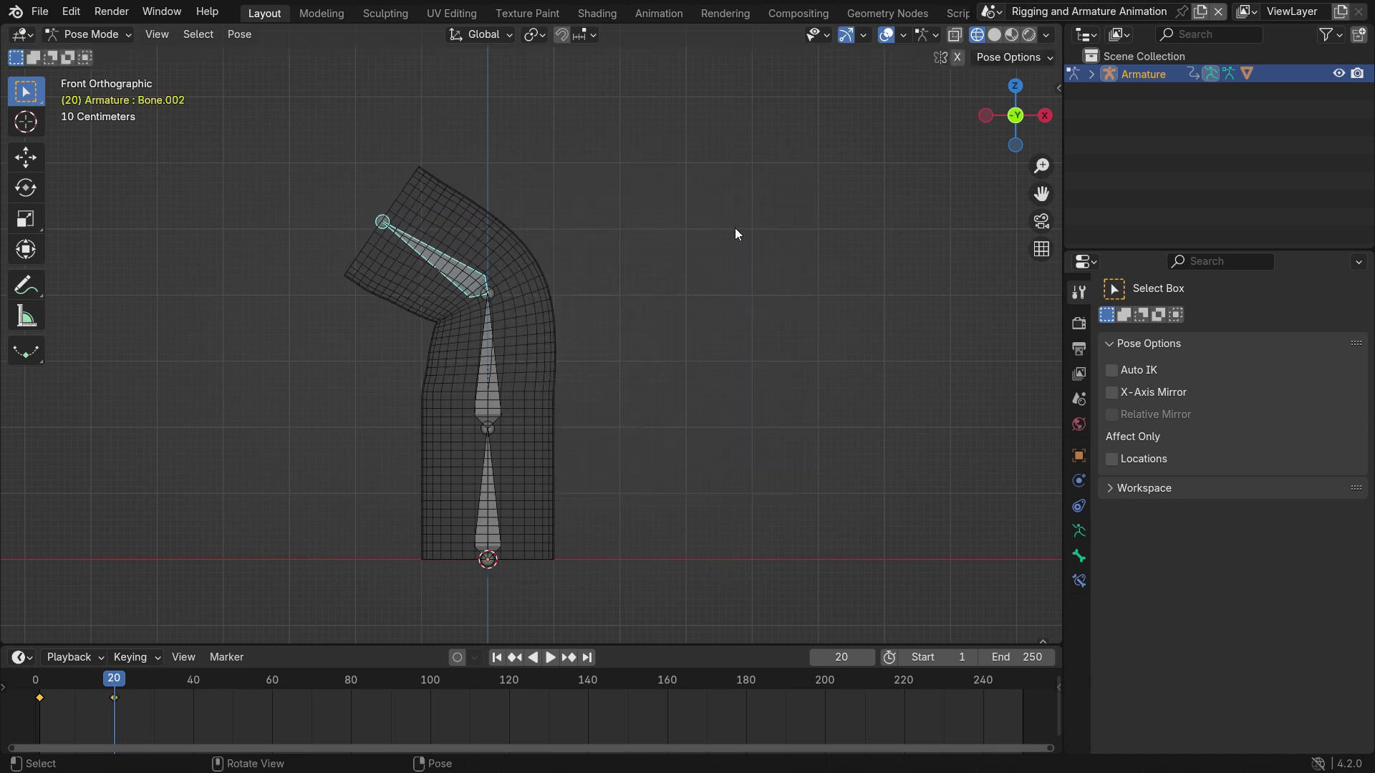
Keyframe the middle bone at frame 20, then rotate it clockwise at frame 40 and insert a Rotation keyframe.
left_click(497, 404)
key("k")
left_click(728, 224)
left_click_drag(104, 699, 193, 696)
key("r")
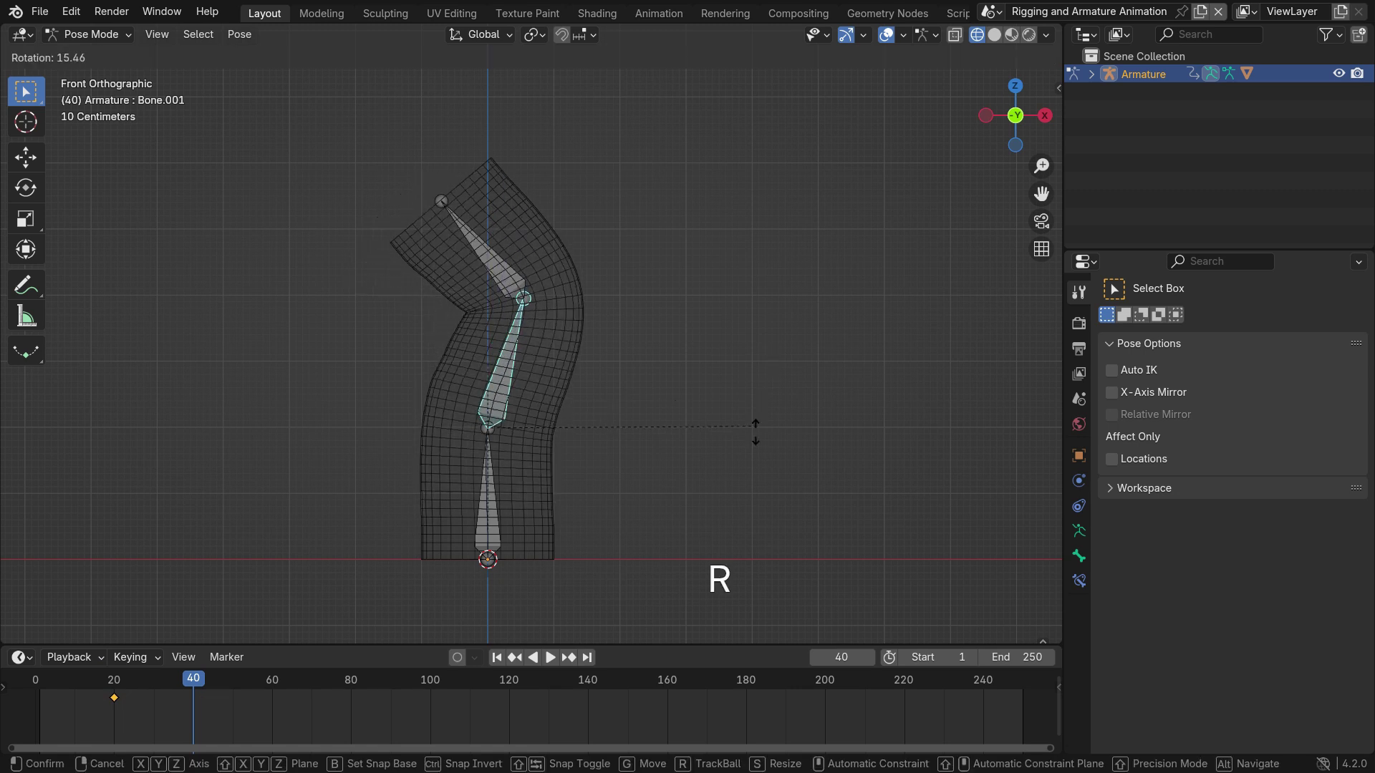
left_click(642, 530)
key("k")
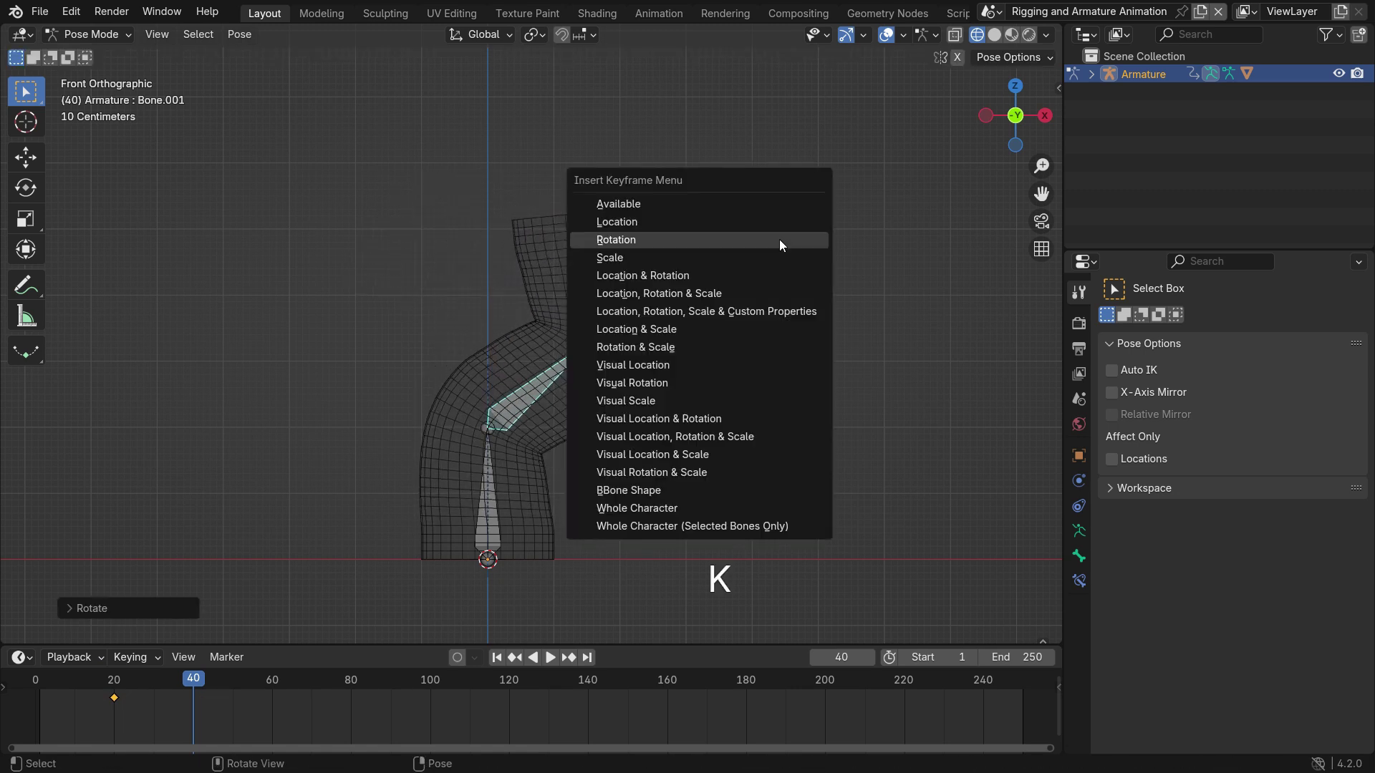
left_click(779, 239)
Play the bending cylinder's armature animation from the first frame and stop it.
left_click(498, 658)
left_click(550, 658)
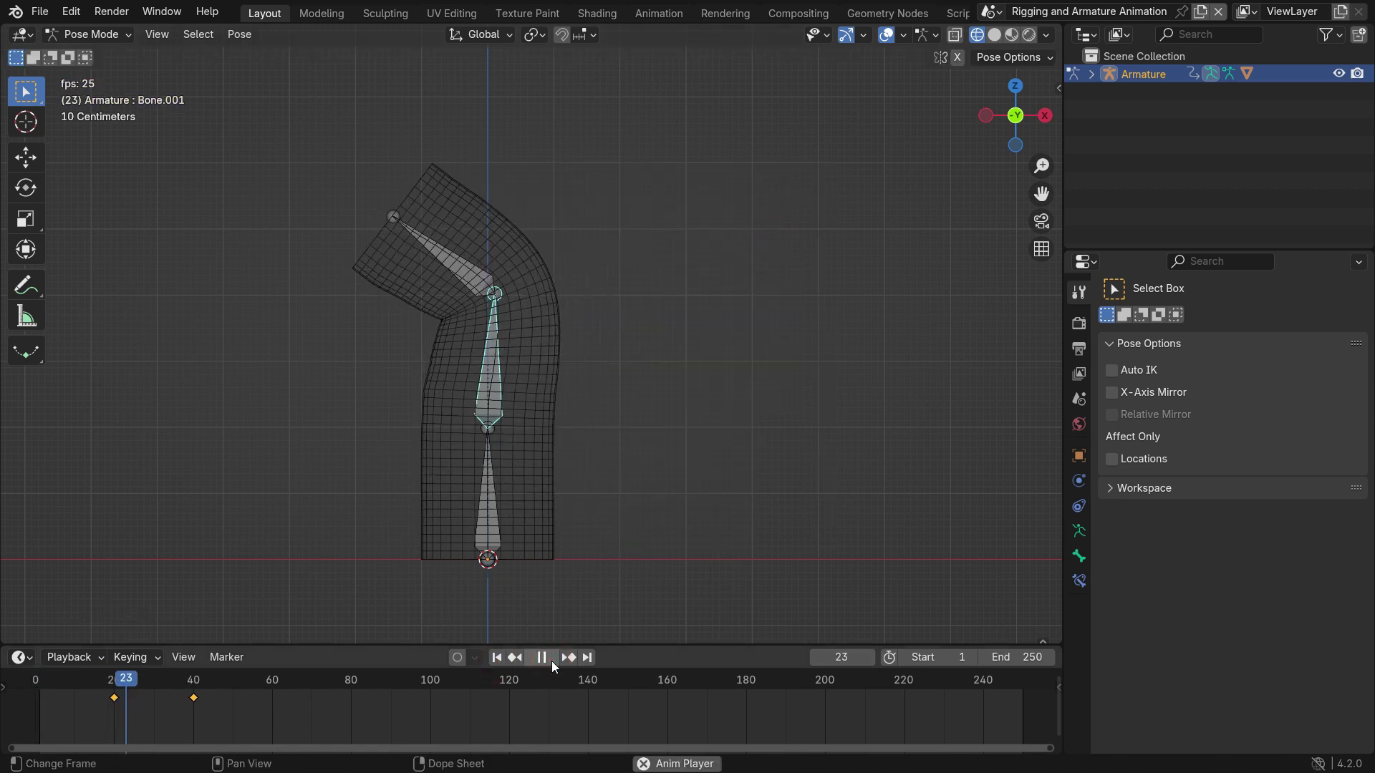
key("Escape")
left_click(548, 659)
key("space")
Switch the viewport to solid shading and replay the armature animation from the first frame.
key("z")
left_click(788, 427)
left_click(497, 658)
left_click(550, 657)
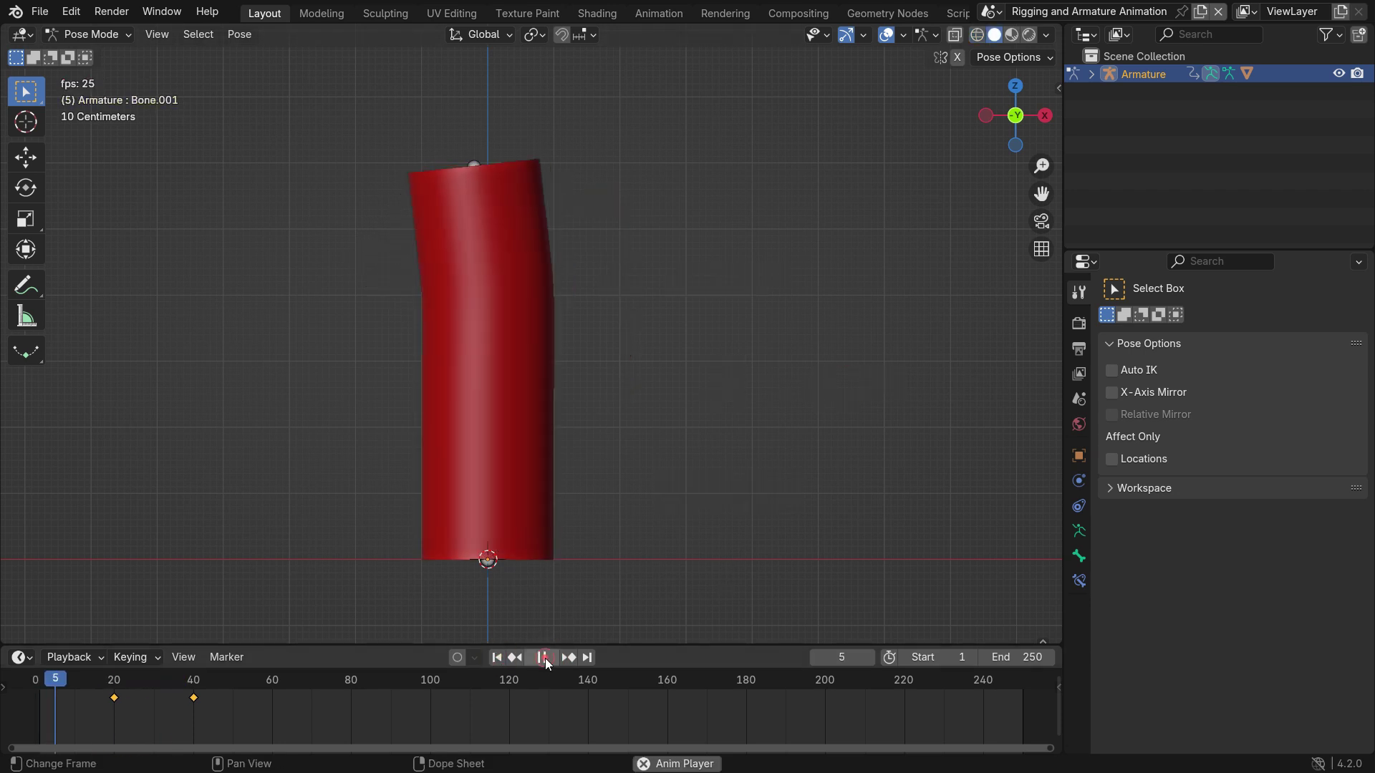
Stop the playback, return to the first frame and replay the cylinder's bending from an angled perspective view.
middle_click_drag(544, 616, 546, 528)
left_click(542, 658)
left_click(497, 657)
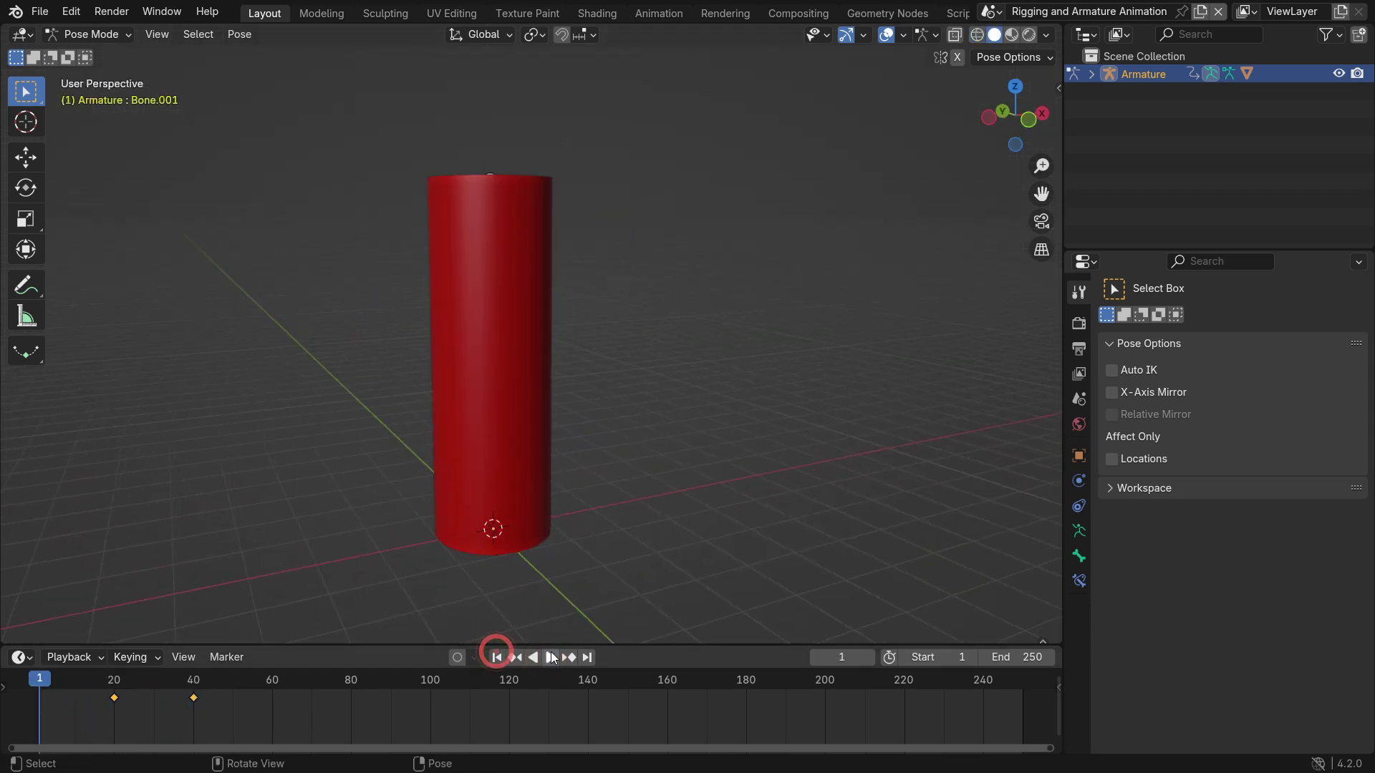
left_click(550, 657)
left_click(551, 658)
middle_click_drag(644, 566, 807, 491)
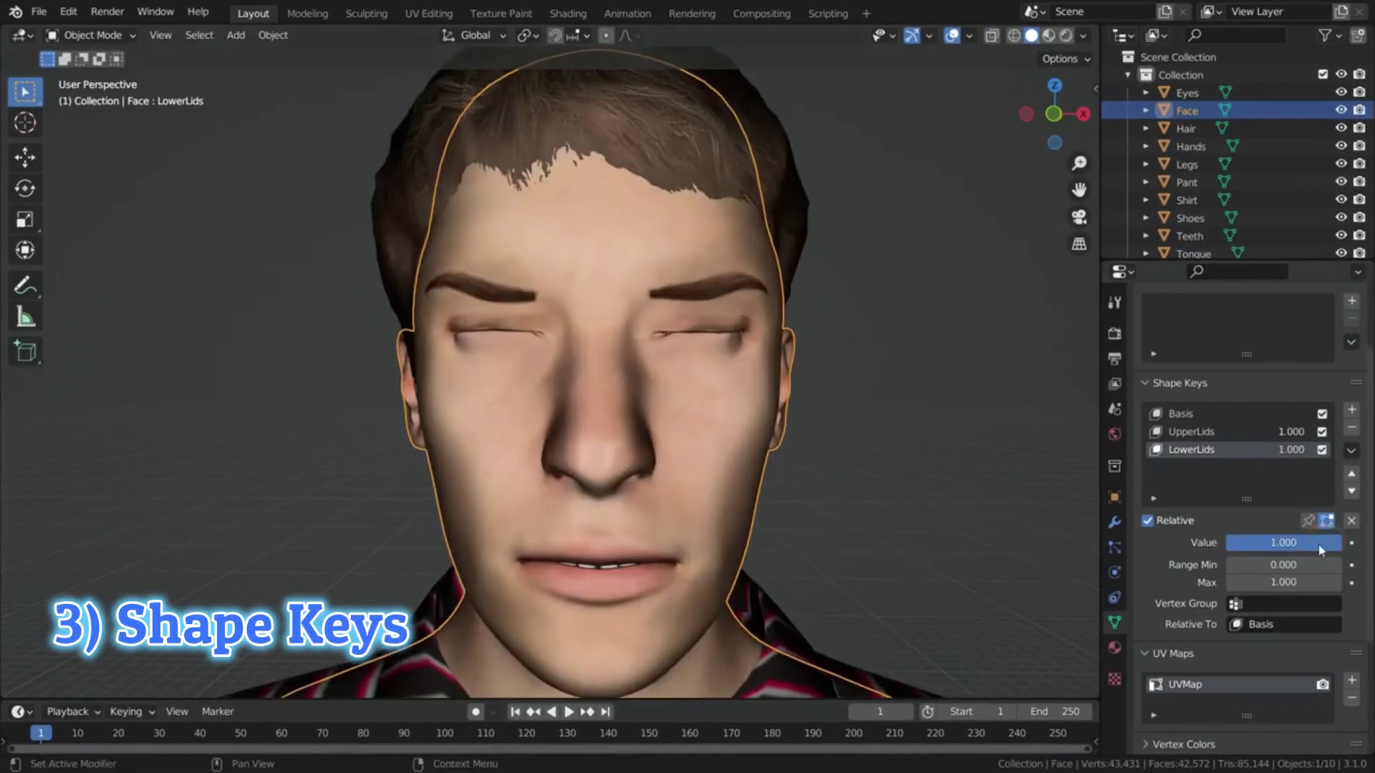
Set the face's LowerLids and UpperLids shape key values to 0 to open the eyes.
left_click_drag(1325, 543, 1229, 543)
left_click(1192, 432)
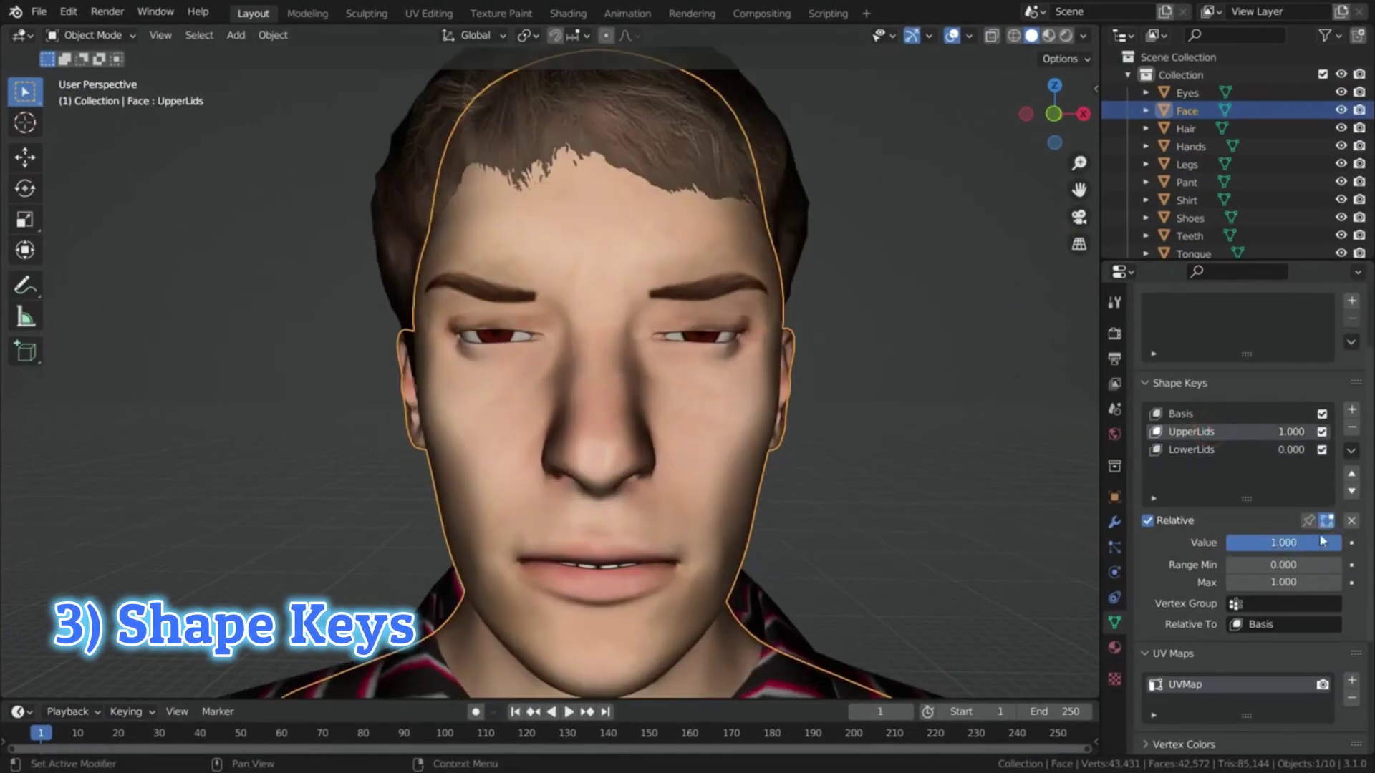
left_click_drag(1325, 543, 1229, 543)
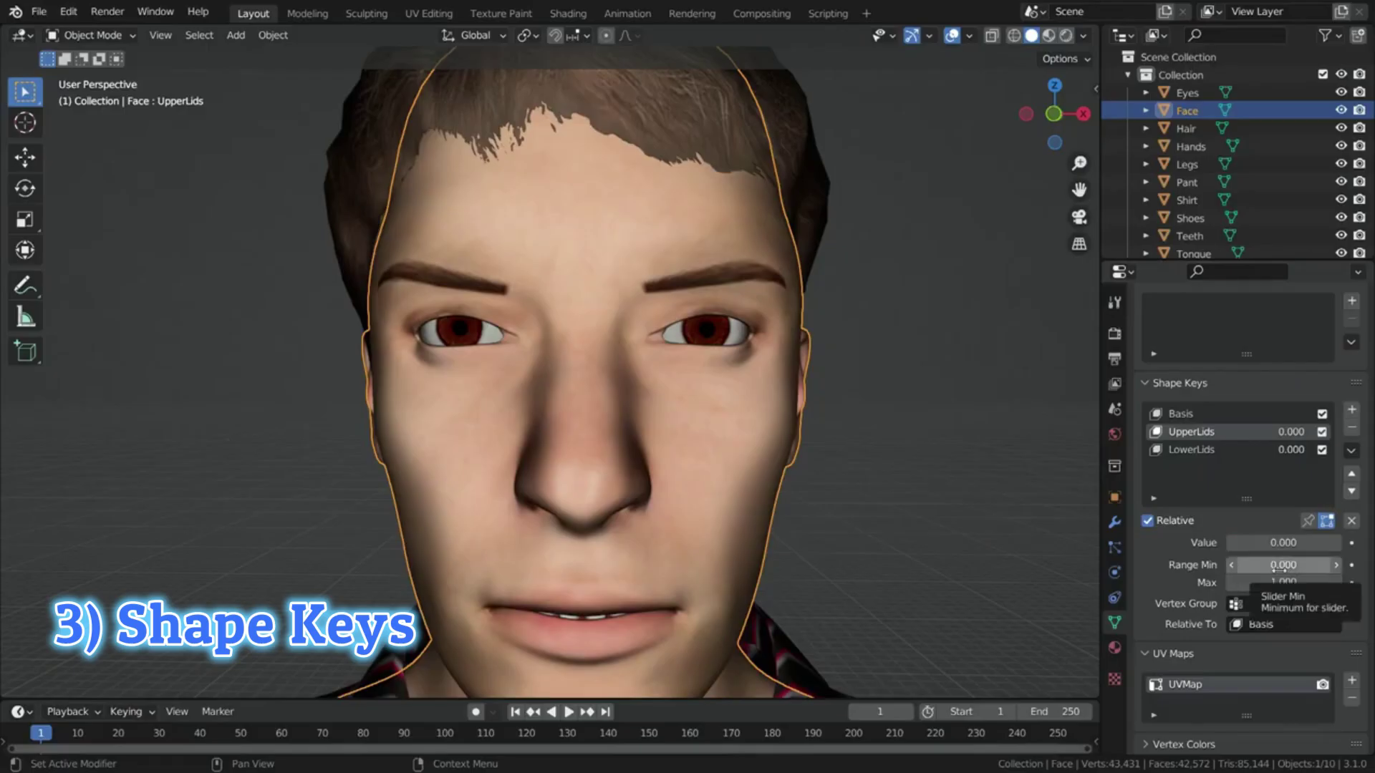
Set the UpperLids shape key's Range Min to -1 and vary its value below and above zero.
left_click(1175, 475)
type("-1")
key("Return")
left_click_drag(1284, 543, 1229, 543)
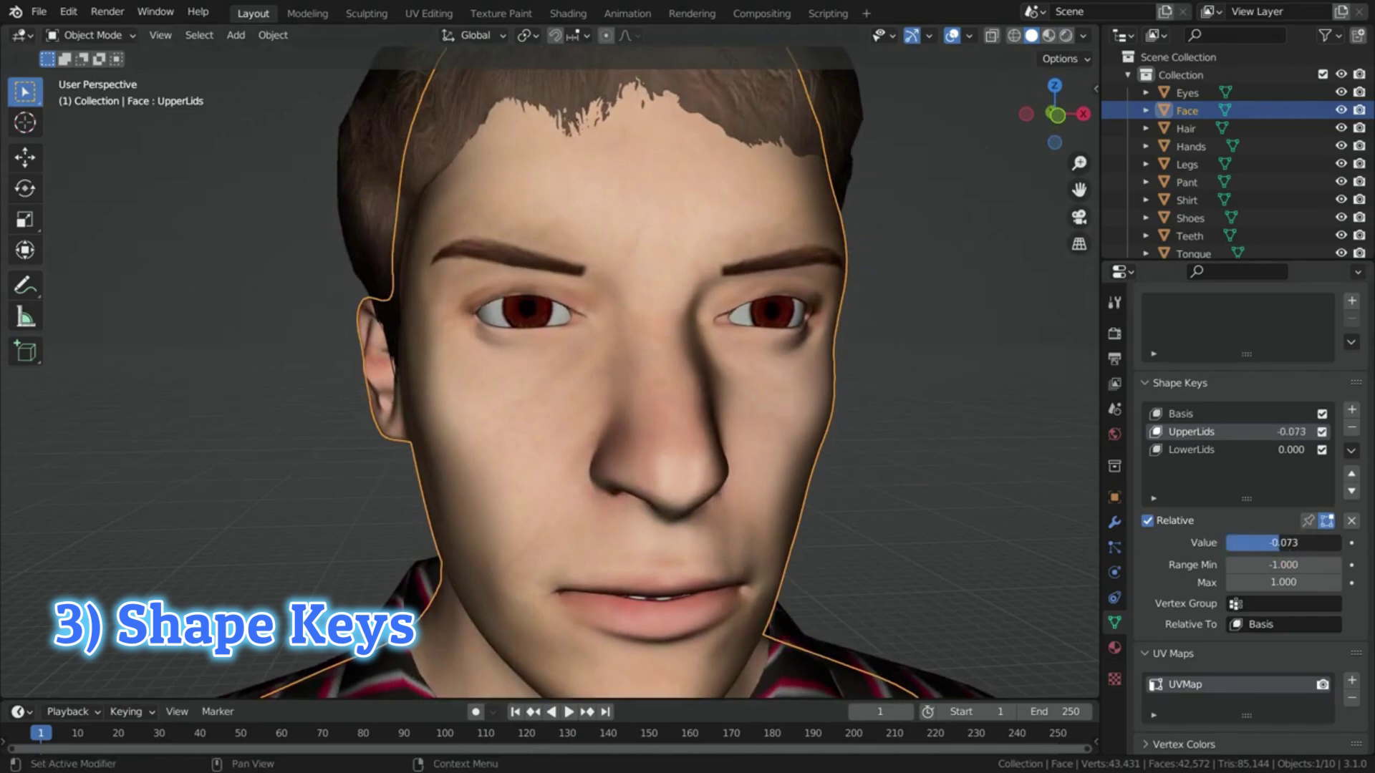
left_click_drag(1266, 543, 1325, 543)
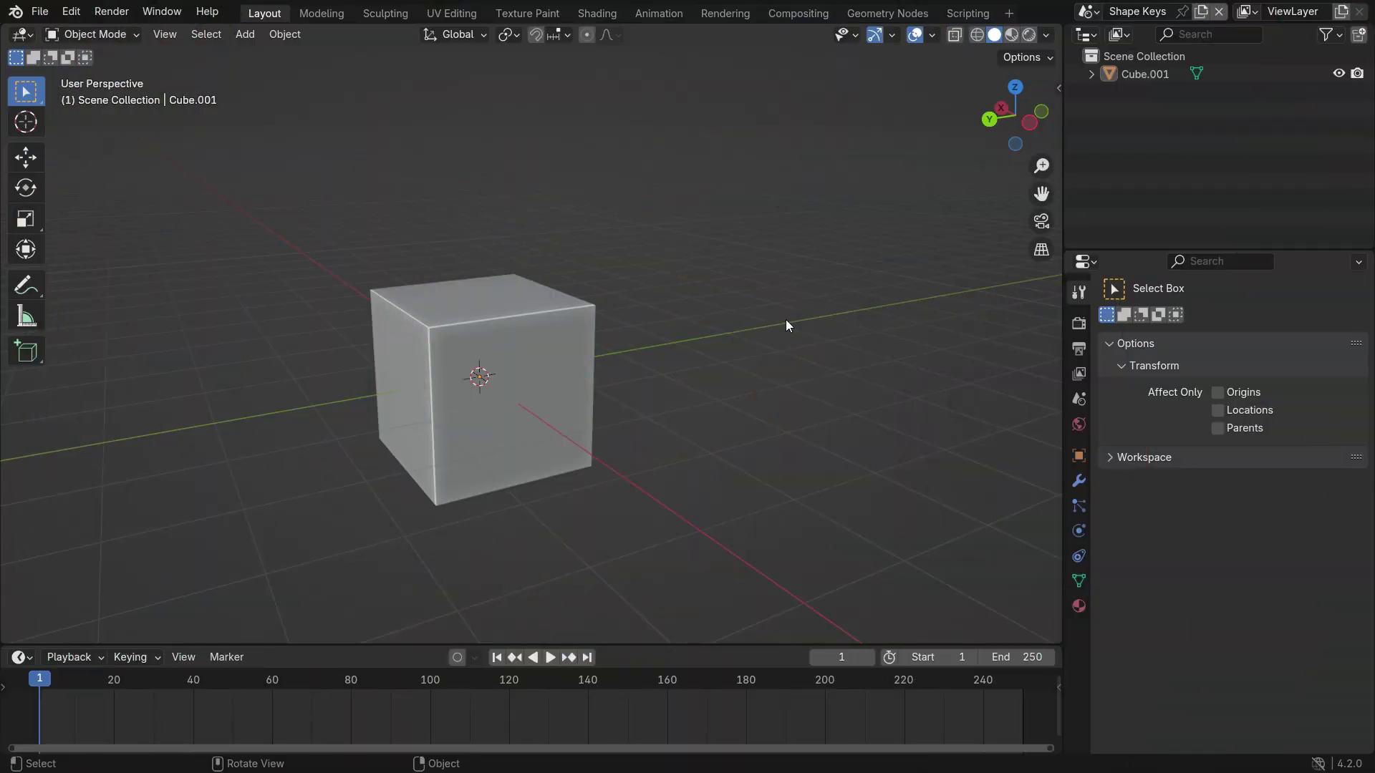
Select the cube and add three shape keys to its mesh data: Basis, Key 1 and Key 2.
left_click(578, 361)
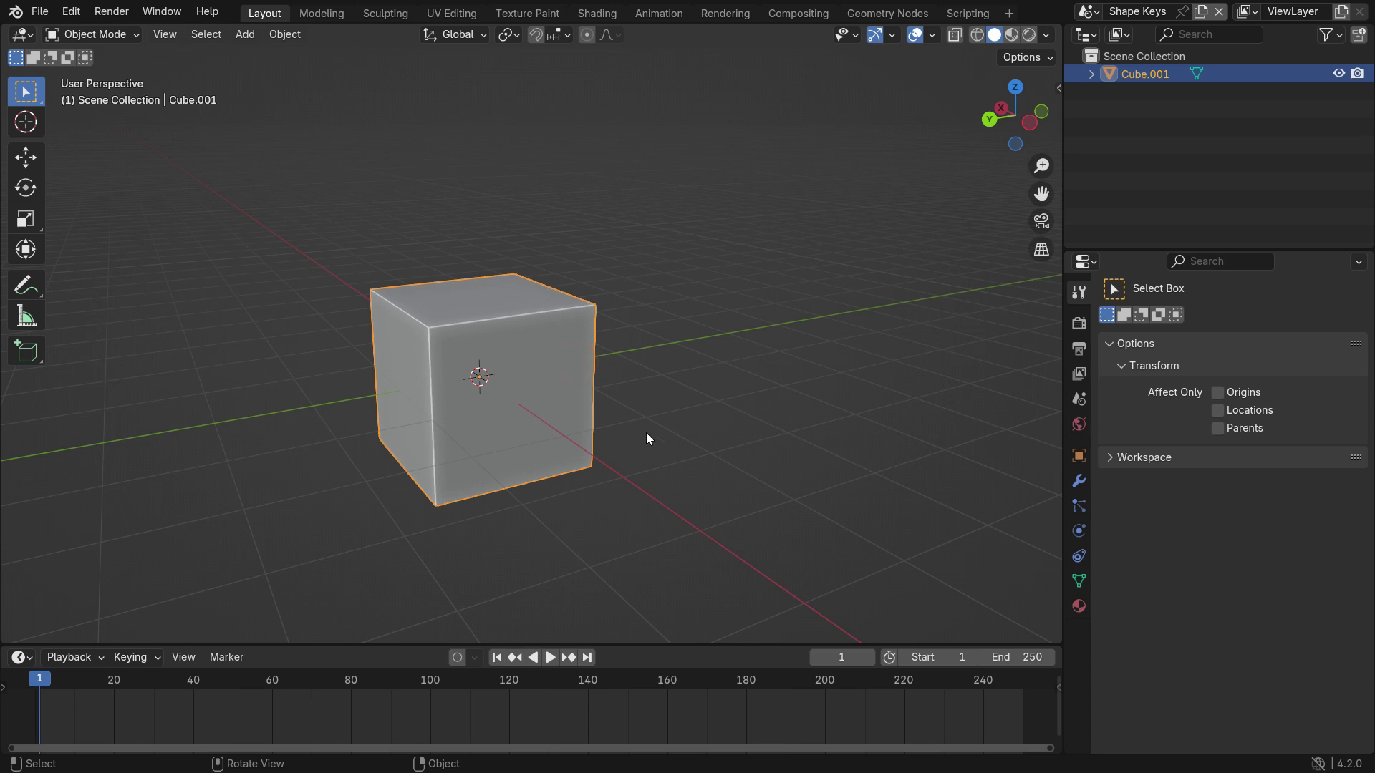
left_click(1072, 581)
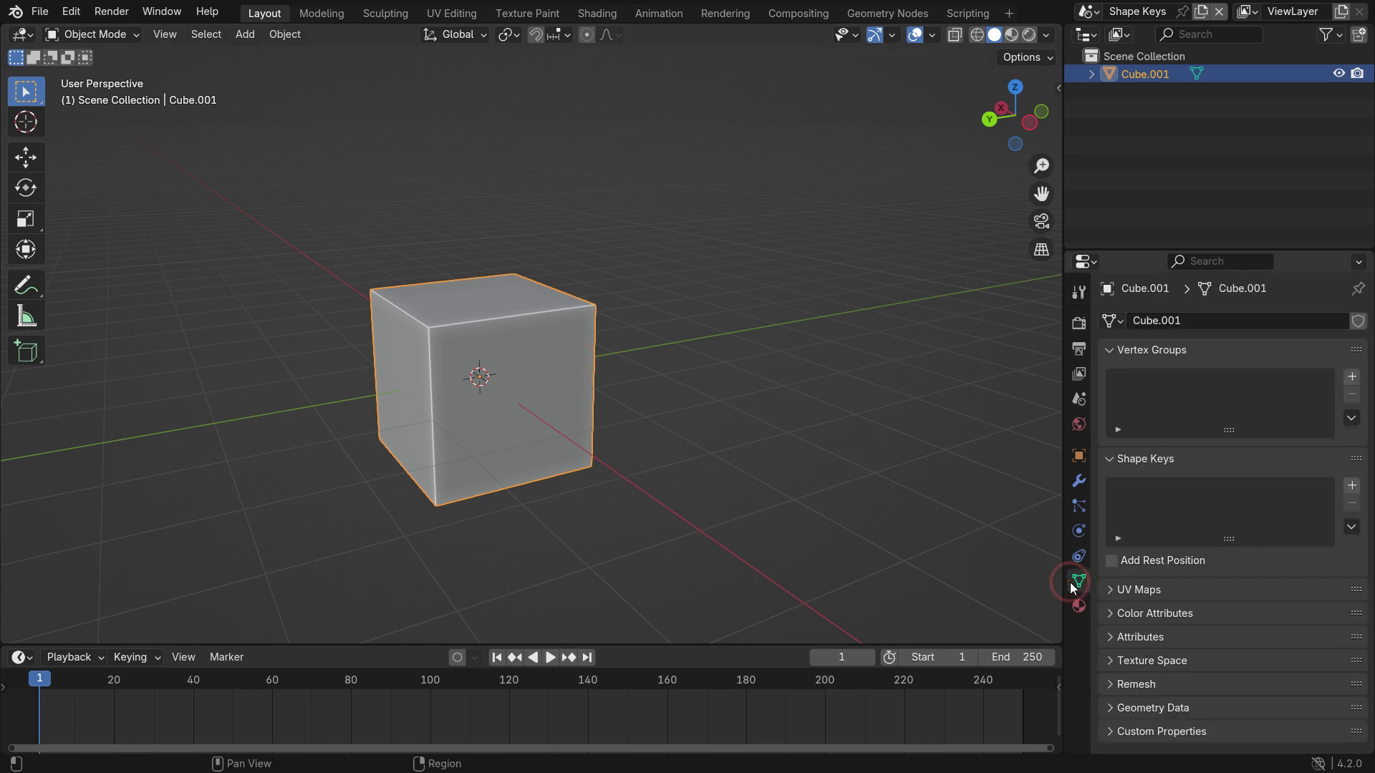
left_click(1350, 486)
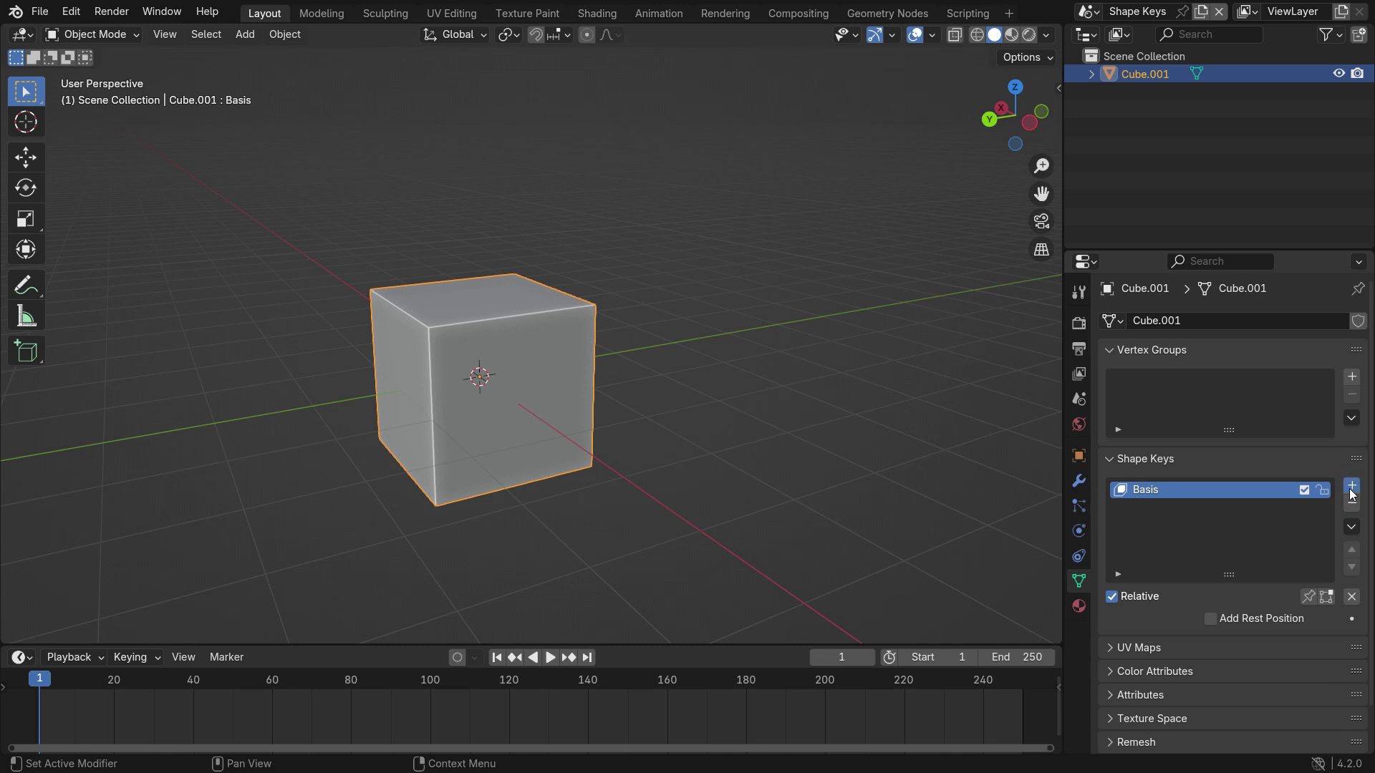
left_click(1351, 490)
left_click(1350, 490)
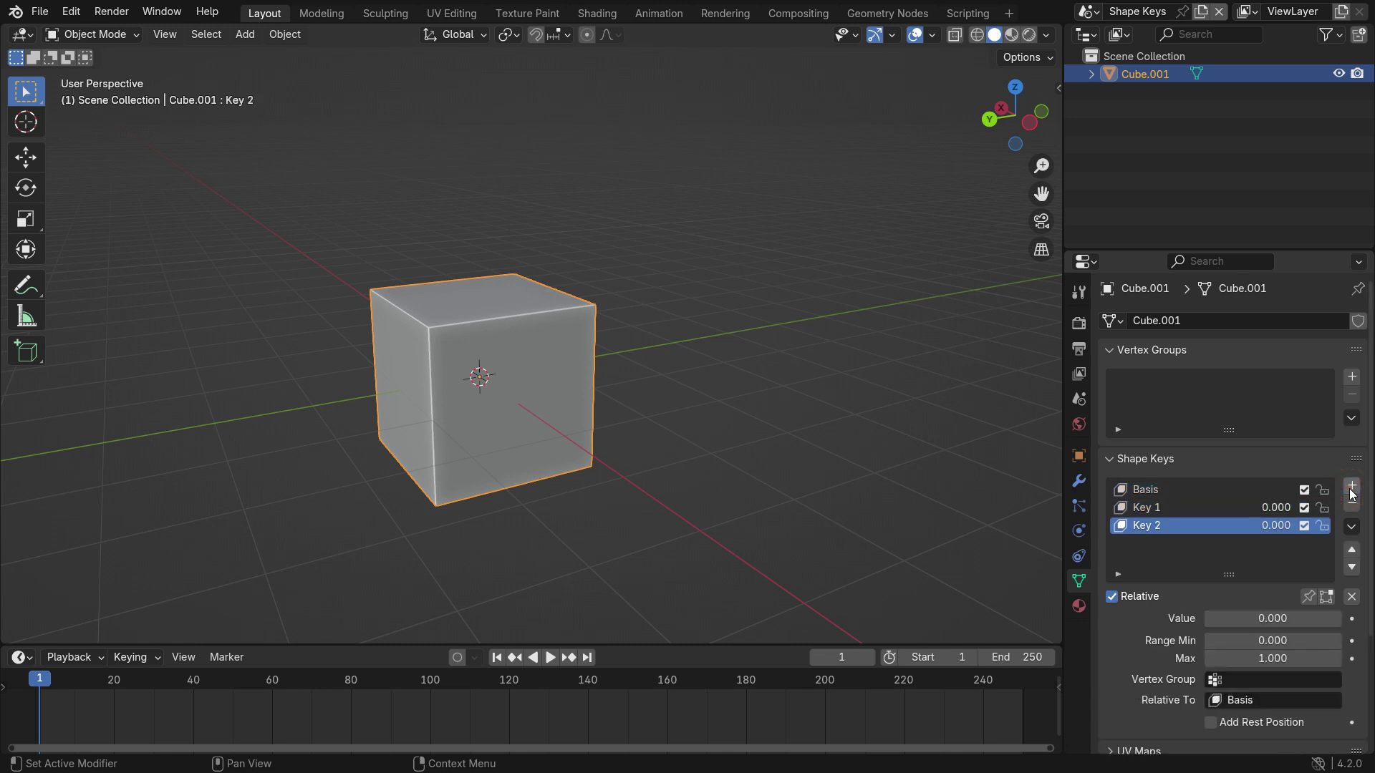
In Edit Mode with Key 1 active, scale the cube's top face down to form a tapered shape.
key("Tab")
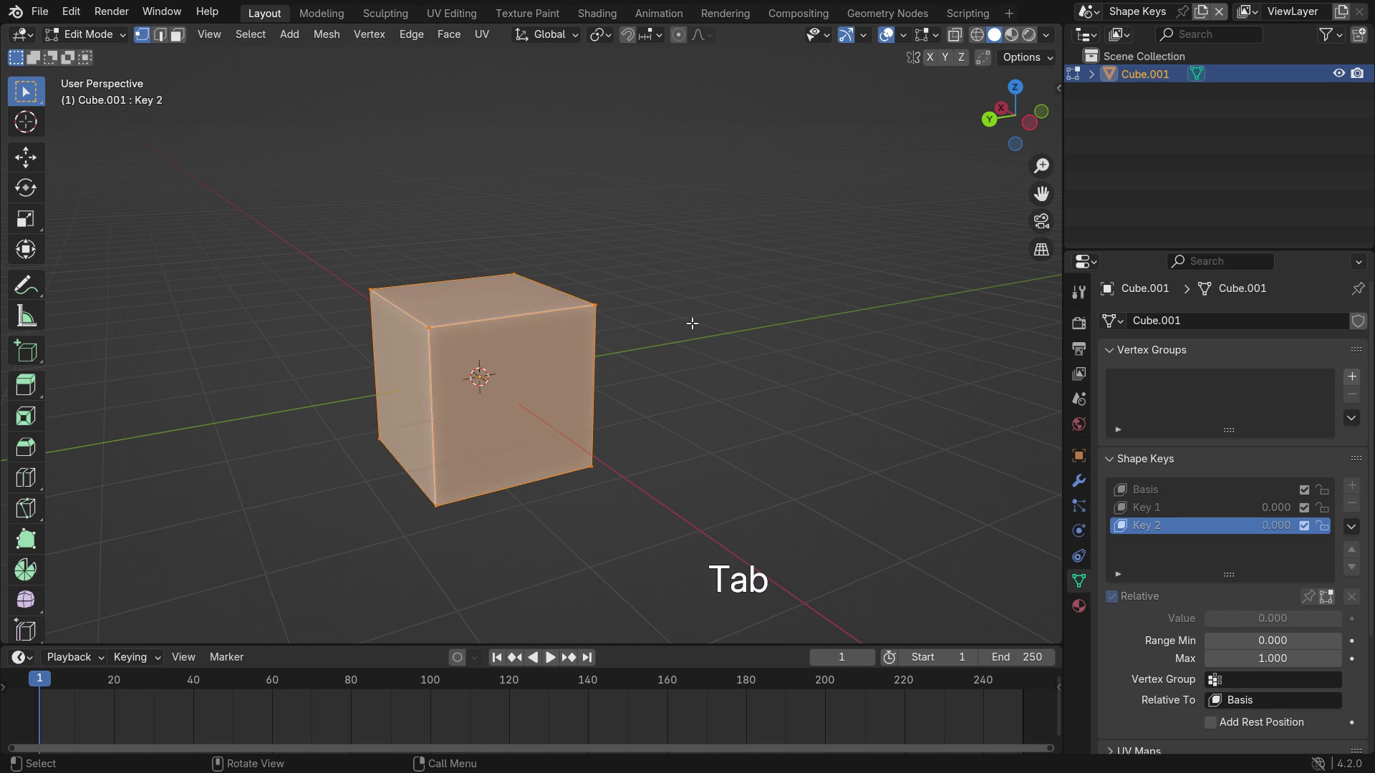
left_click(1160, 509)
left_click_drag(330, 249, 650, 361)
key("s")
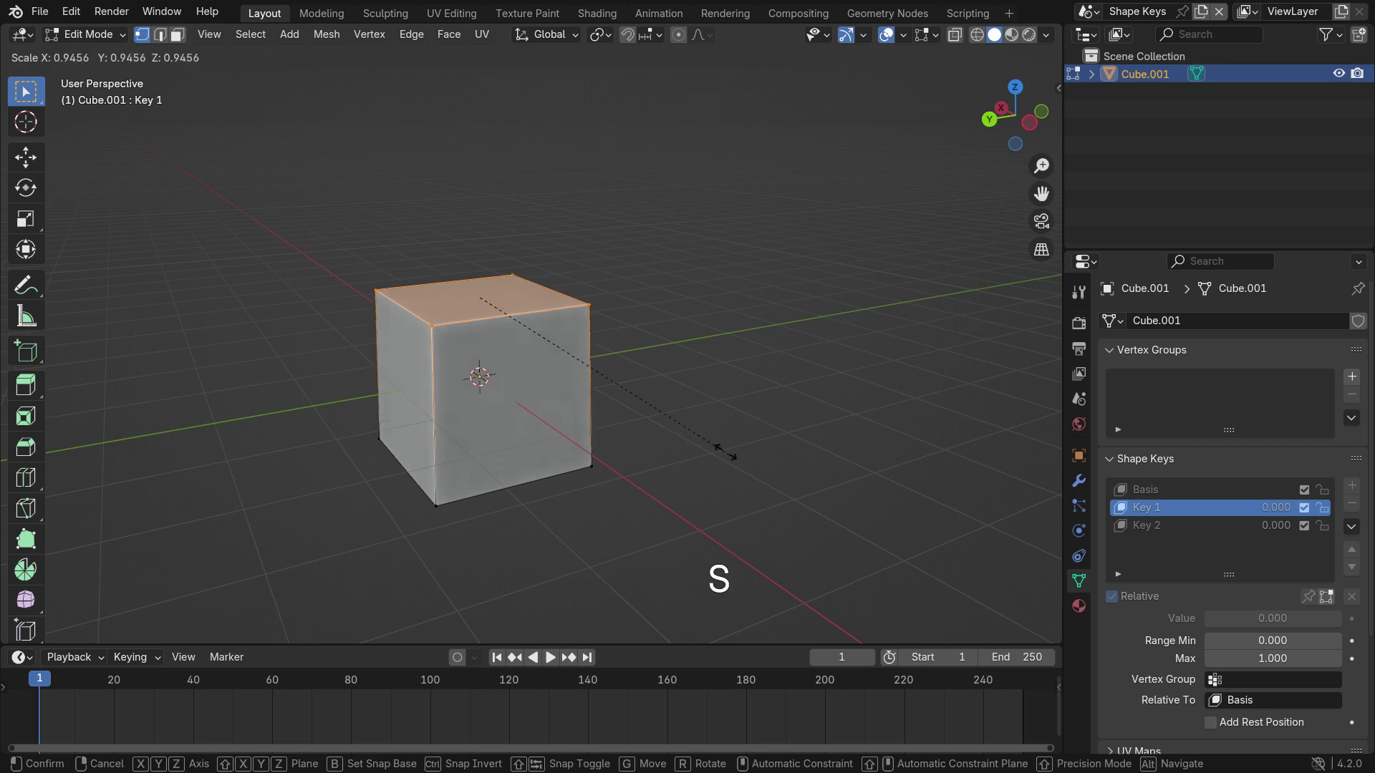
left_click(562, 350)
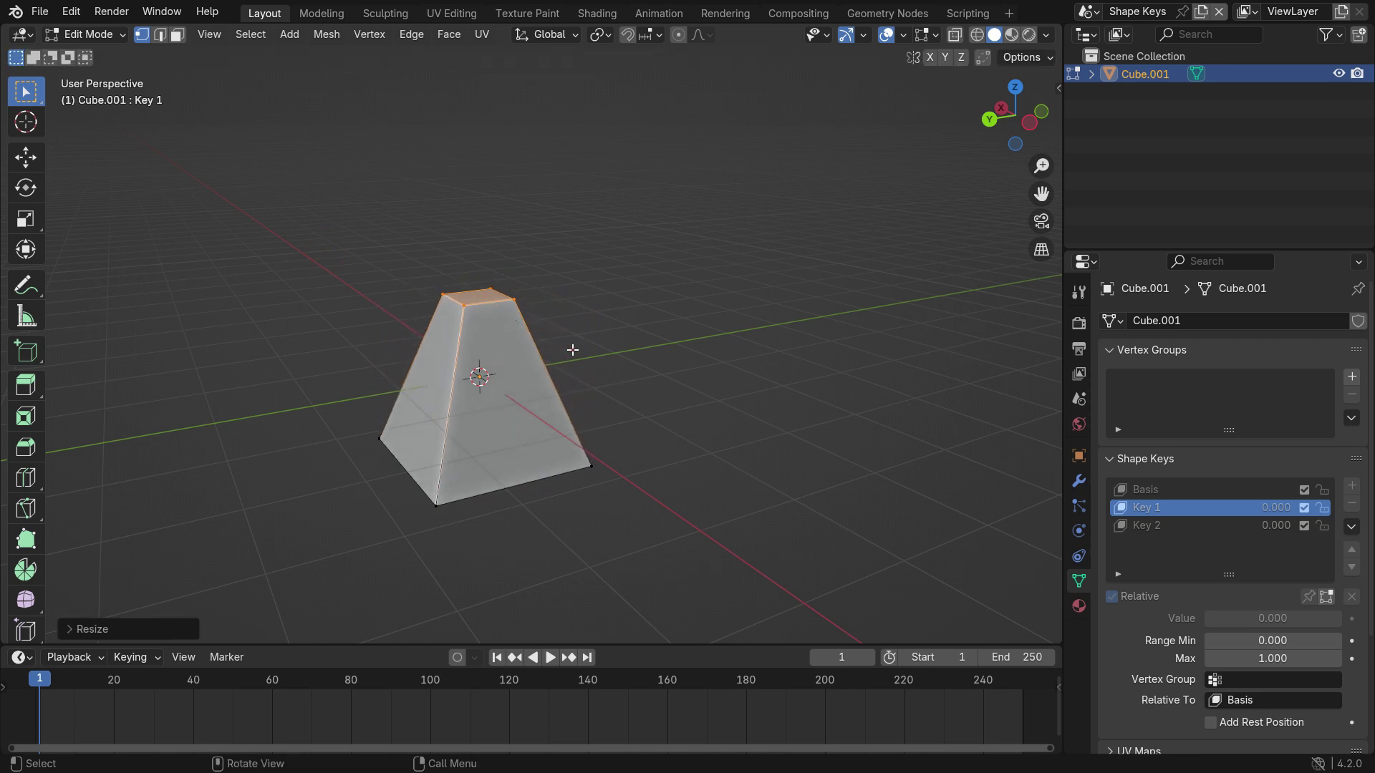
left_click(594, 350)
For Key 2, extrude one side face of the cube outward about 2.8 m and return to Object Mode.
left_click(1145, 527)
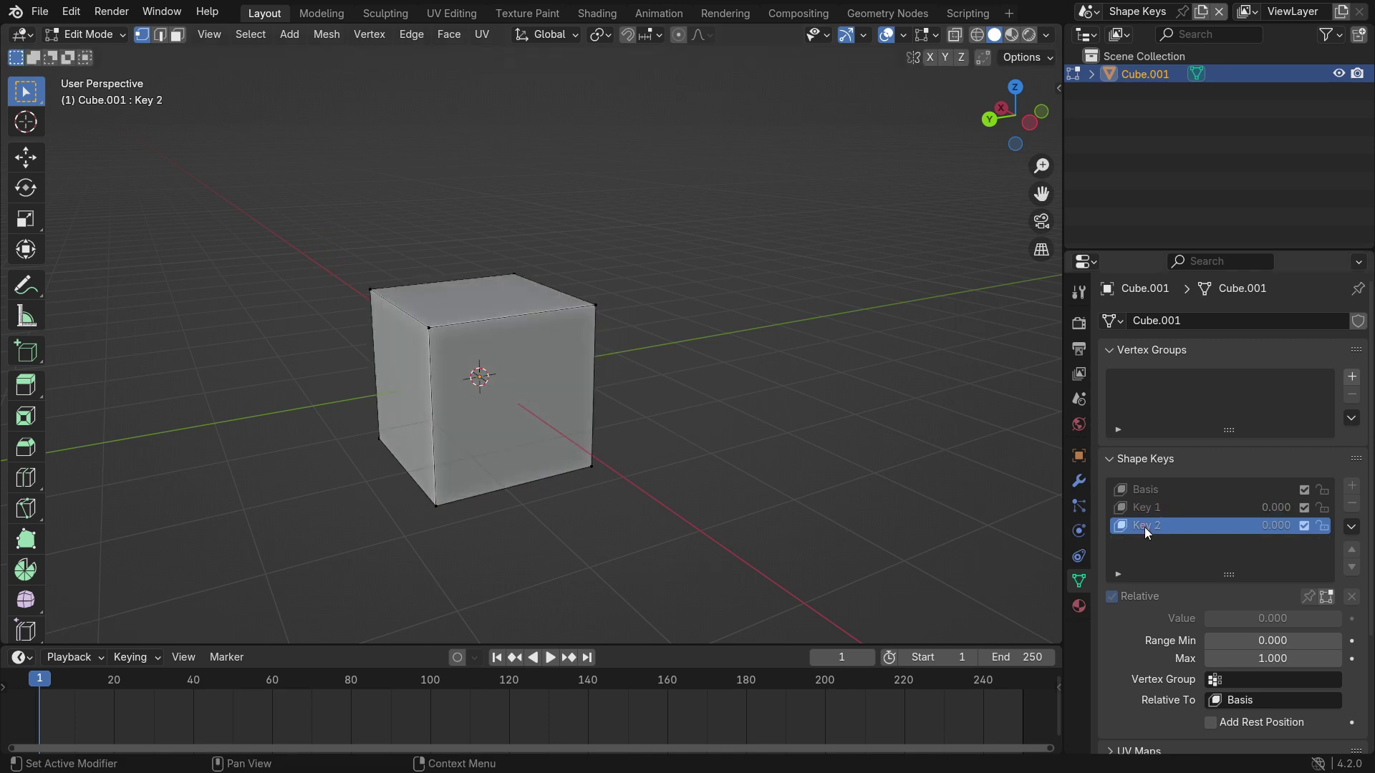
middle_click_drag(669, 429, 509, 350)
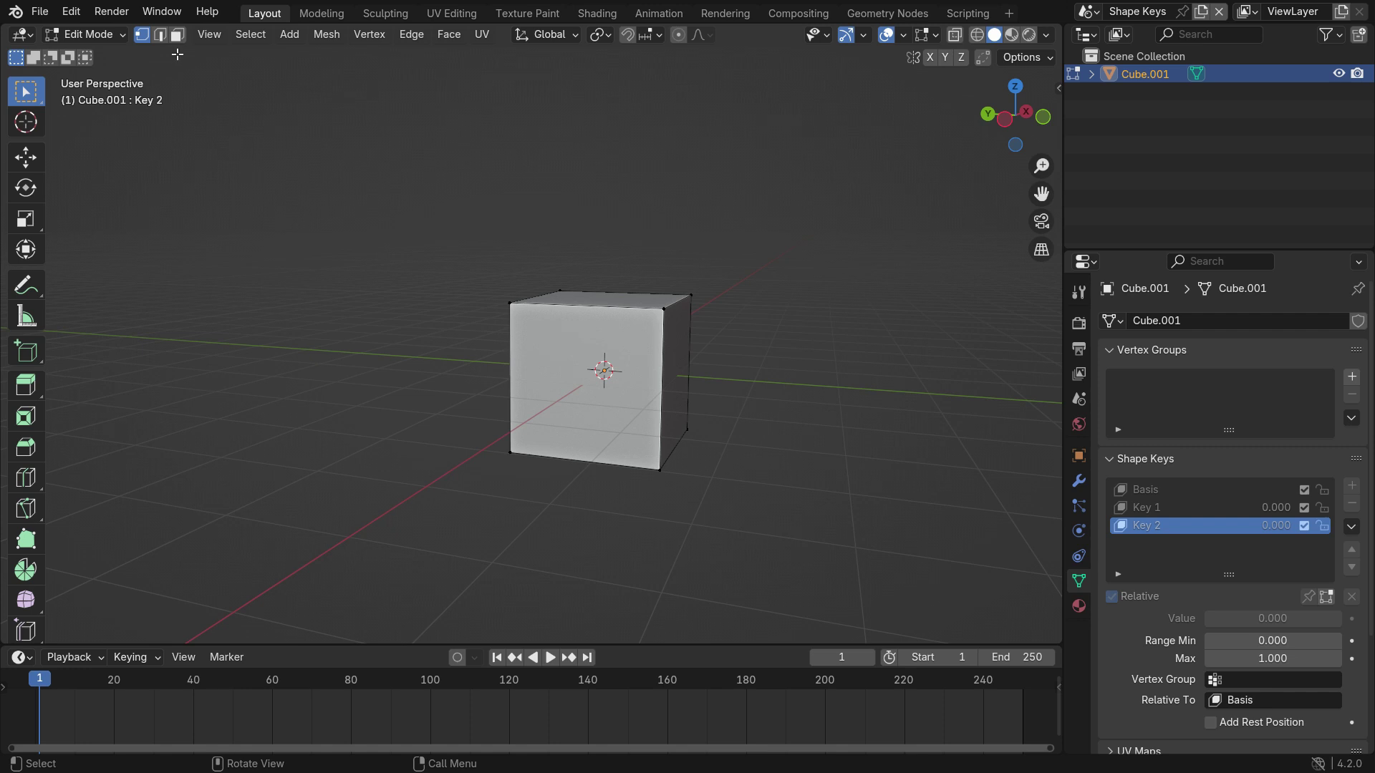
left_click(678, 371)
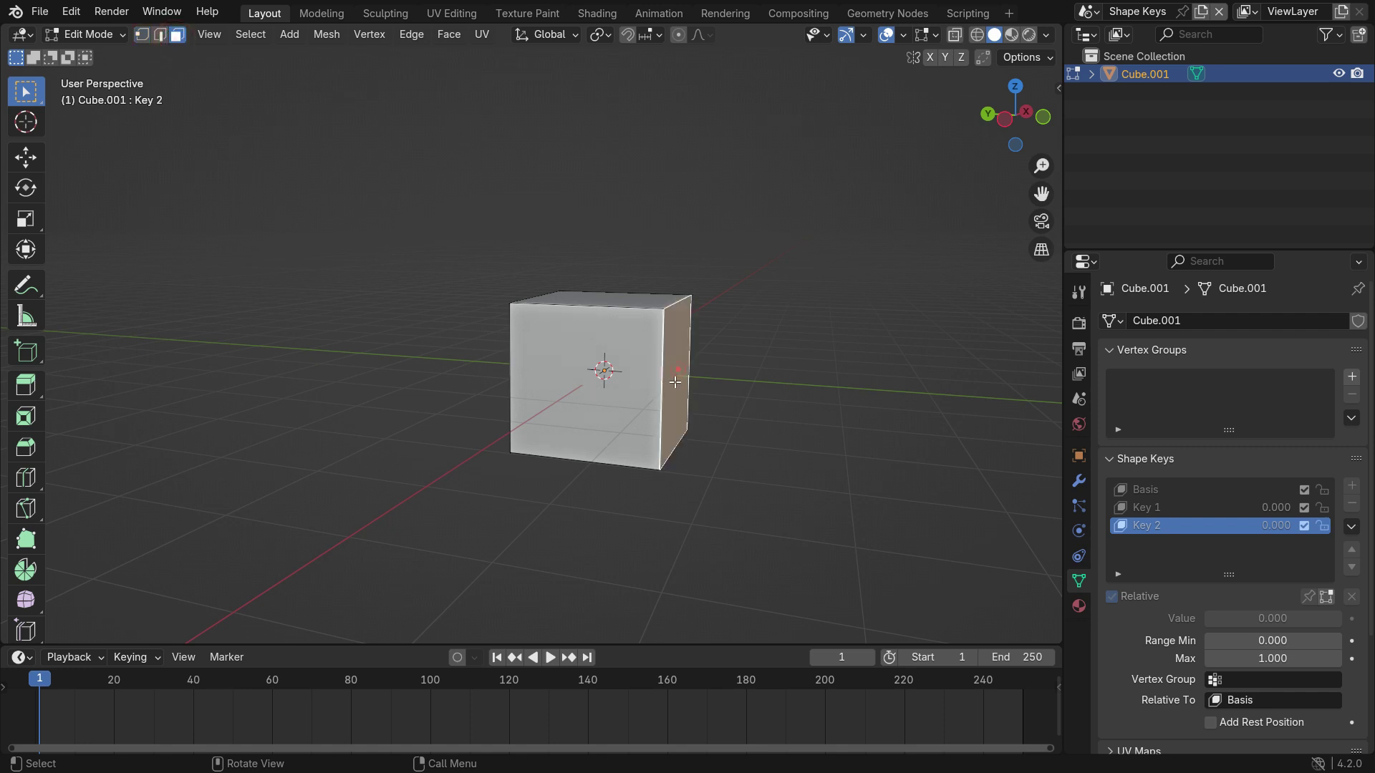
key("e")
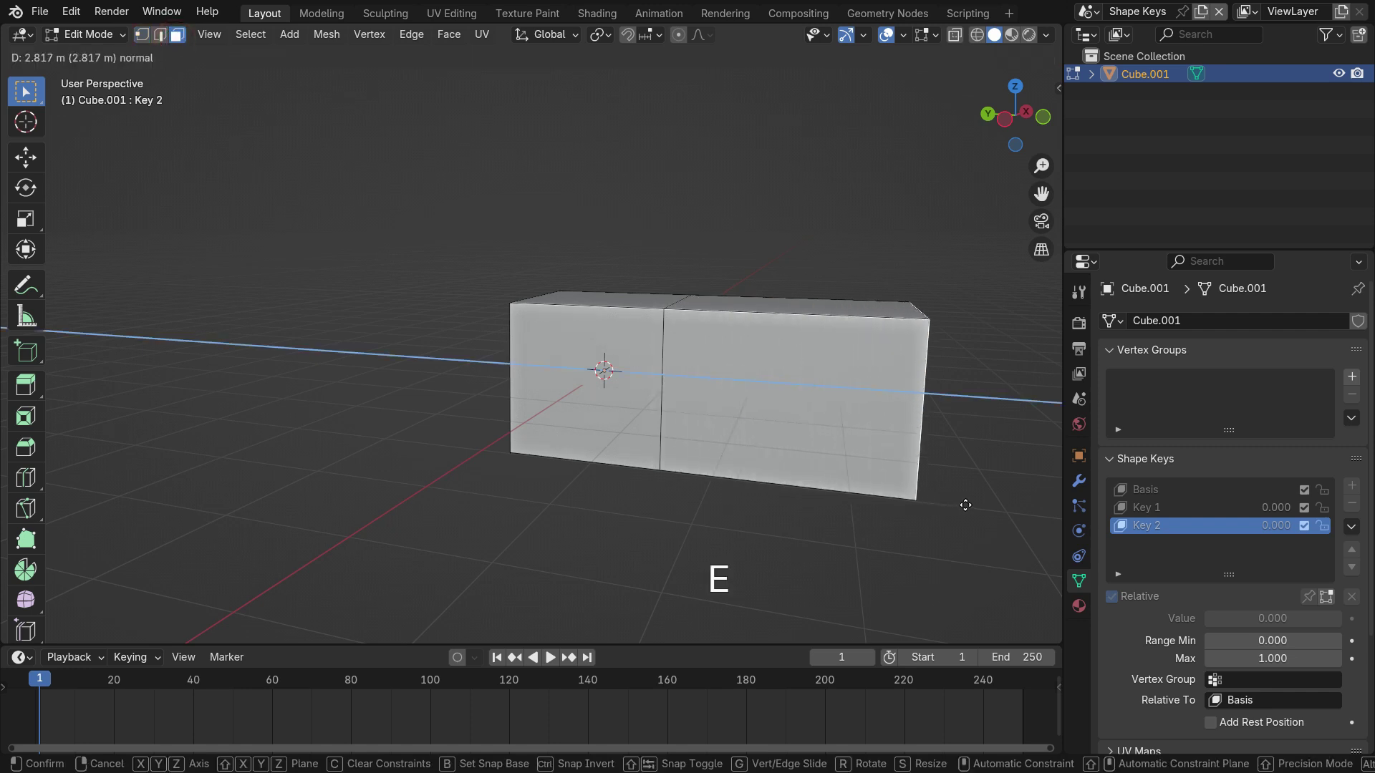
left_click(965, 506)
middle_click_drag(721, 485, 577, 478, "shift")
key("Tab")
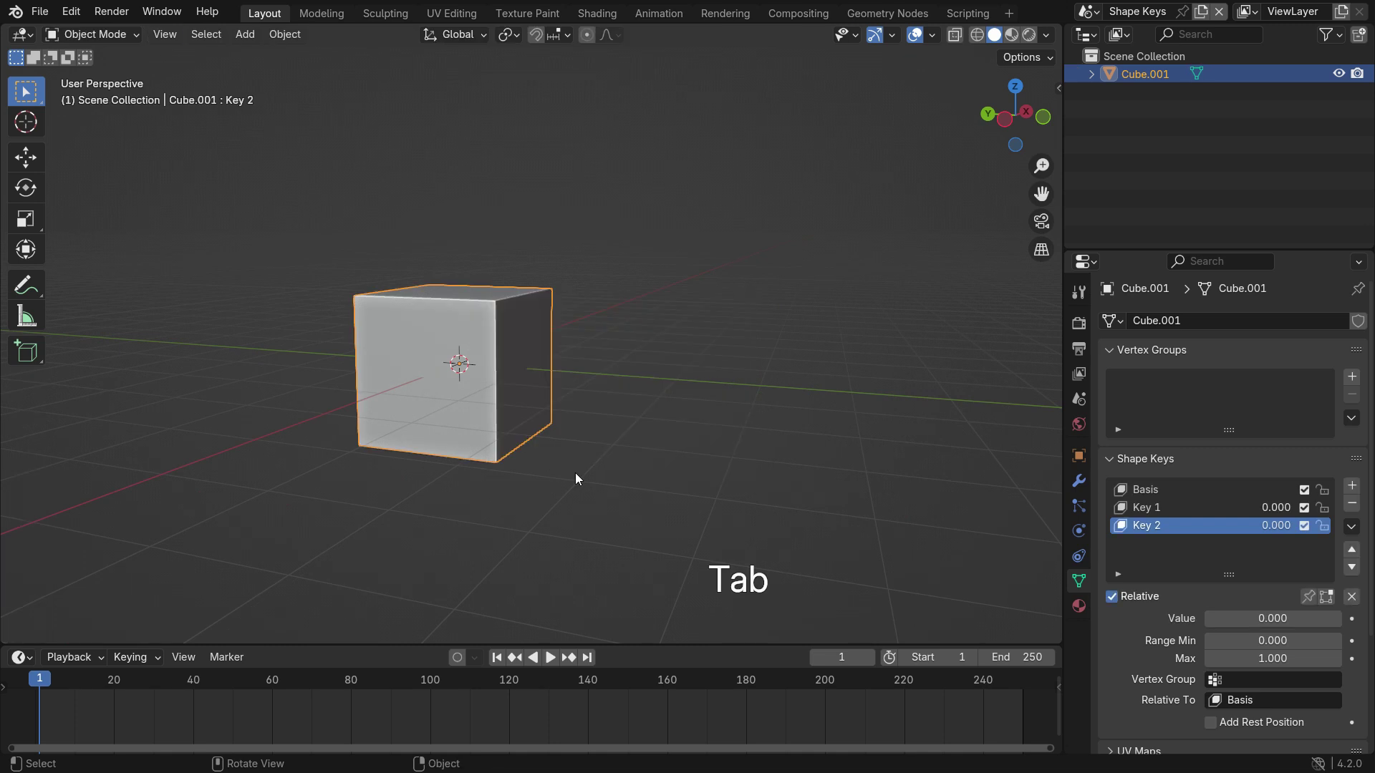
Test the values of Key 1 and Key 2 on the cube, returning both to 0.
left_click(1141, 509)
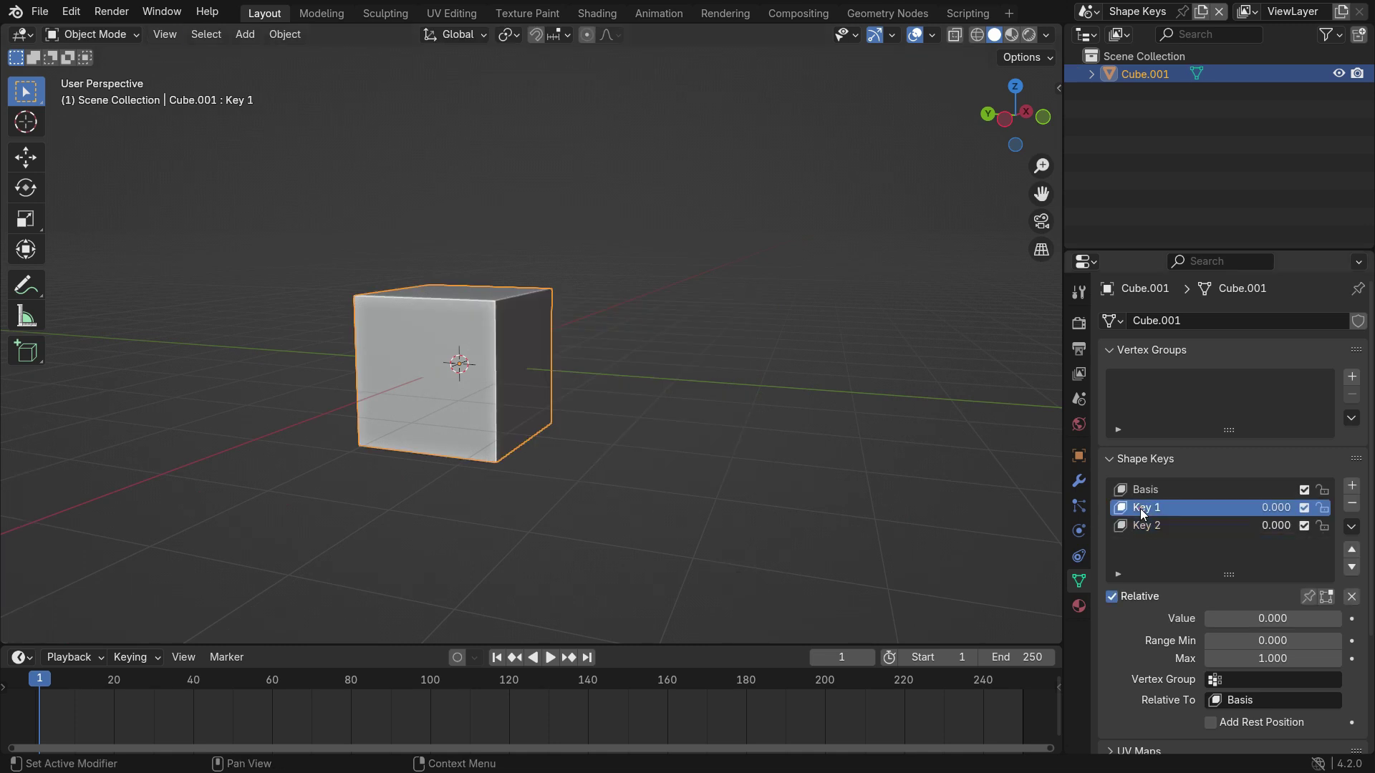
left_click_drag(1214, 618, 1340, 618)
middle_click_drag(717, 430, 716, 444)
left_click_drag(1248, 621, 1340, 620)
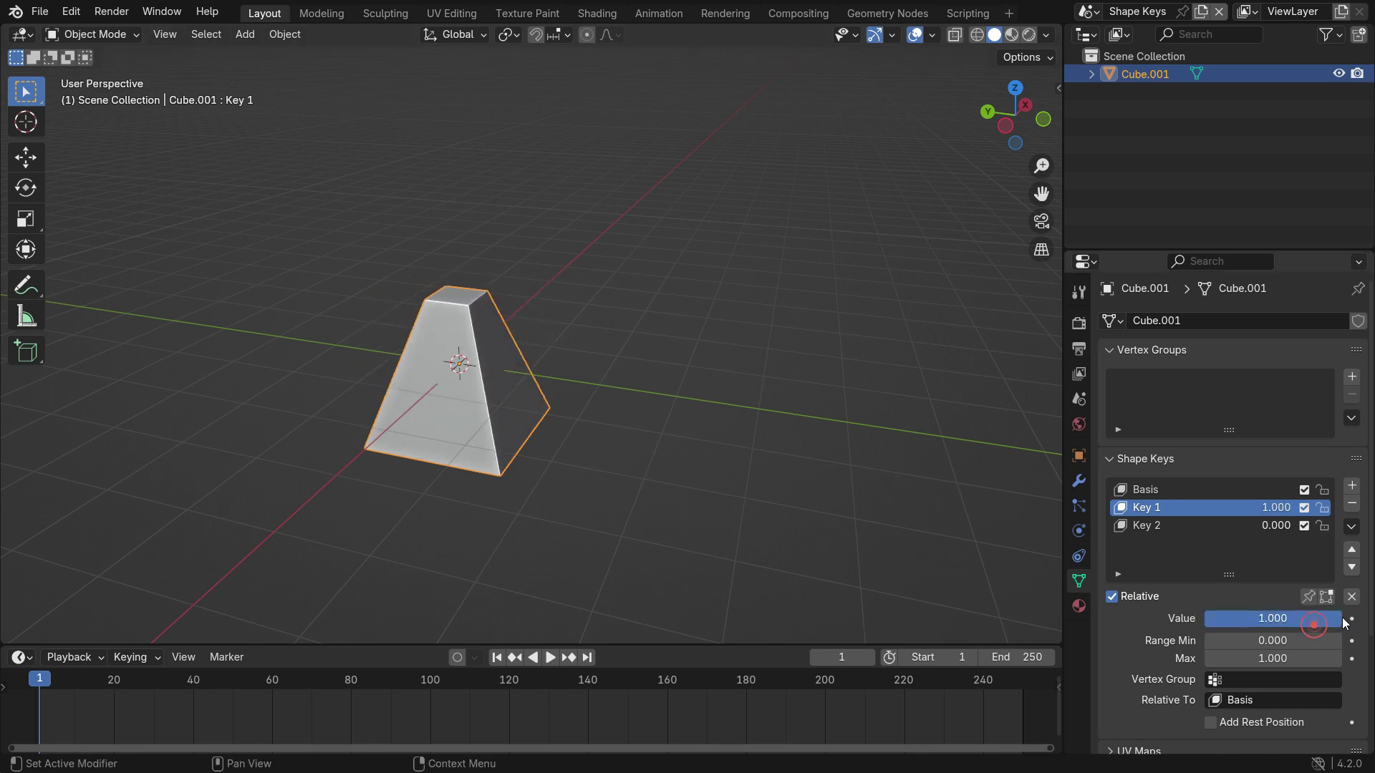
left_click(1165, 526)
mouse_move(1218, 619)
left_mouse_down()
mouse_move(1341, 619)
mouse_move(1204, 619)
left_mouse_up()
left_click(1158, 508)
left_click_drag(1324, 619, 1204, 619)
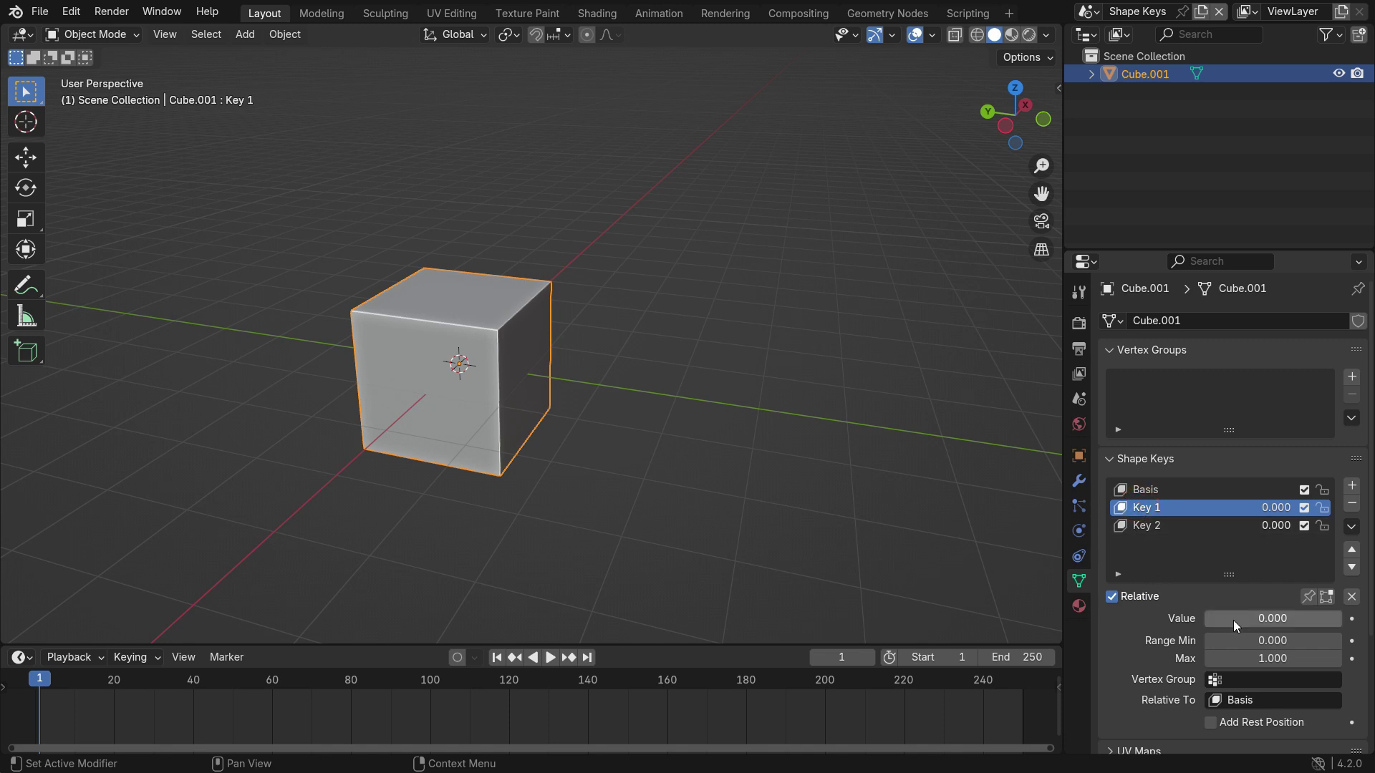
Keyframe the Key 1 value at 0 on frame 1 and at 1 on frame 20.
key("i")
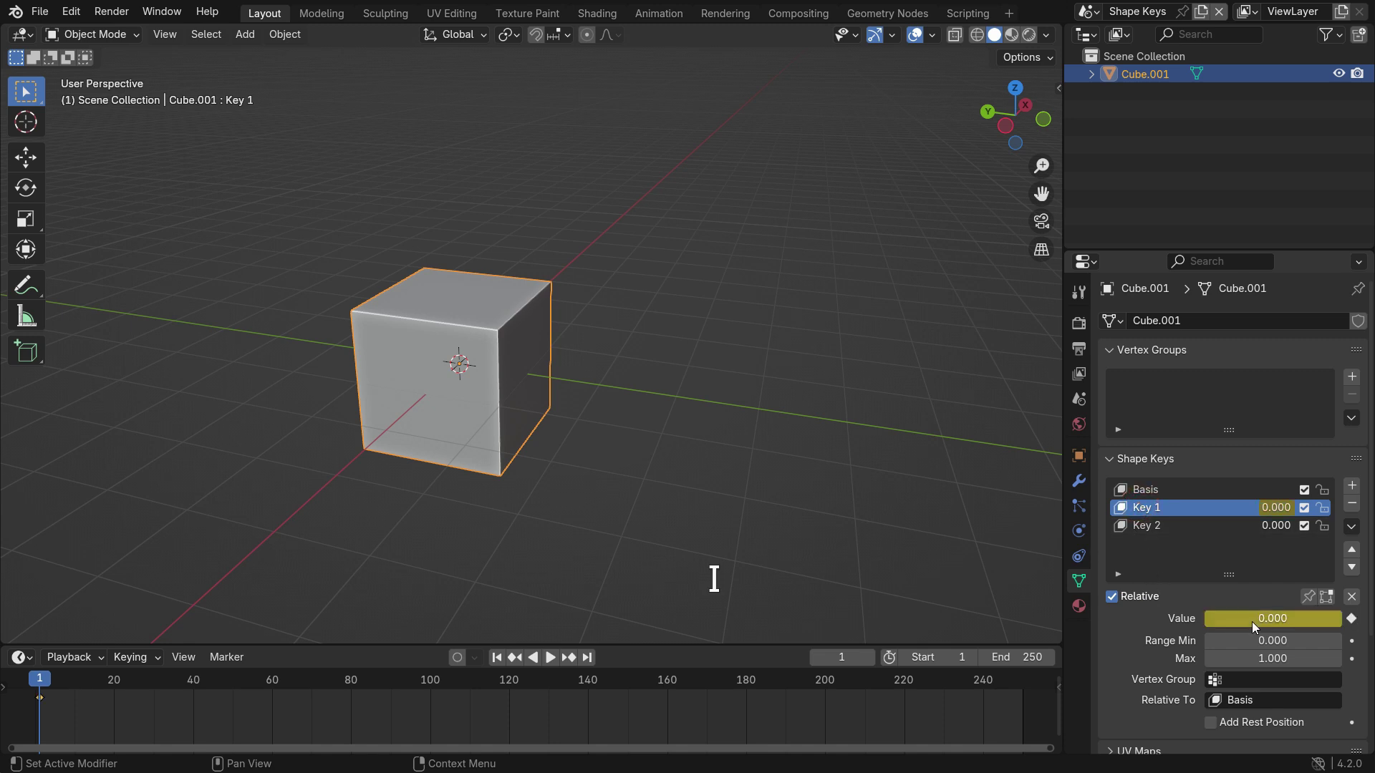
key("space")
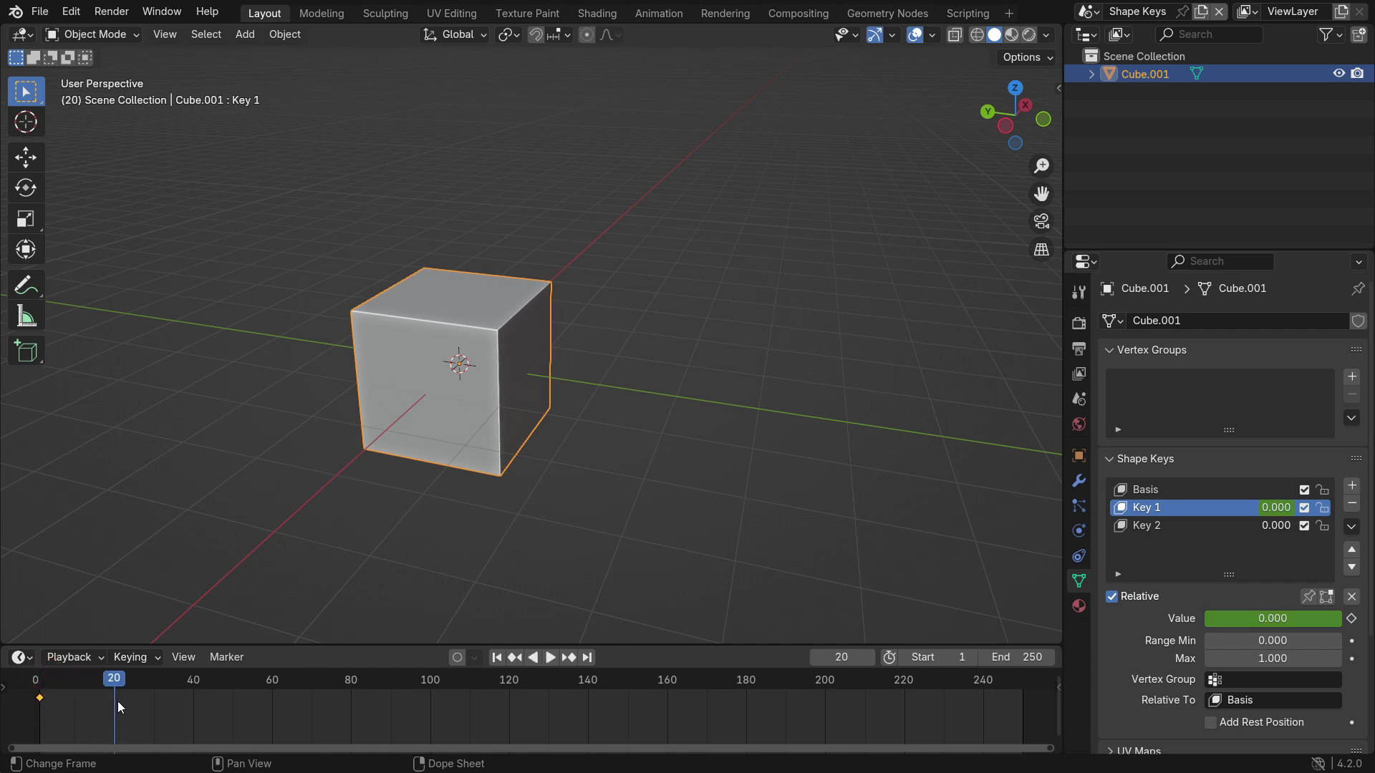
left_click_drag(1228, 619, 1345, 622)
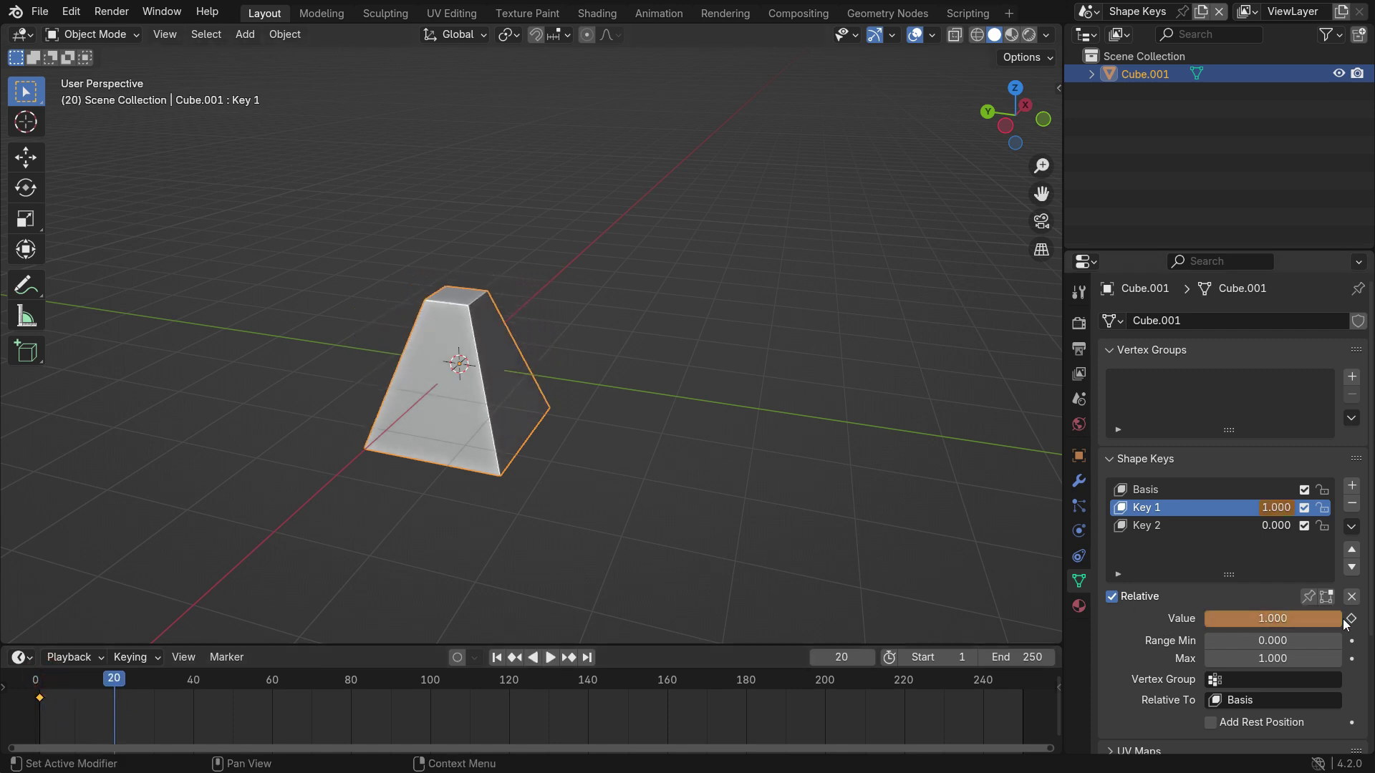
key("i")
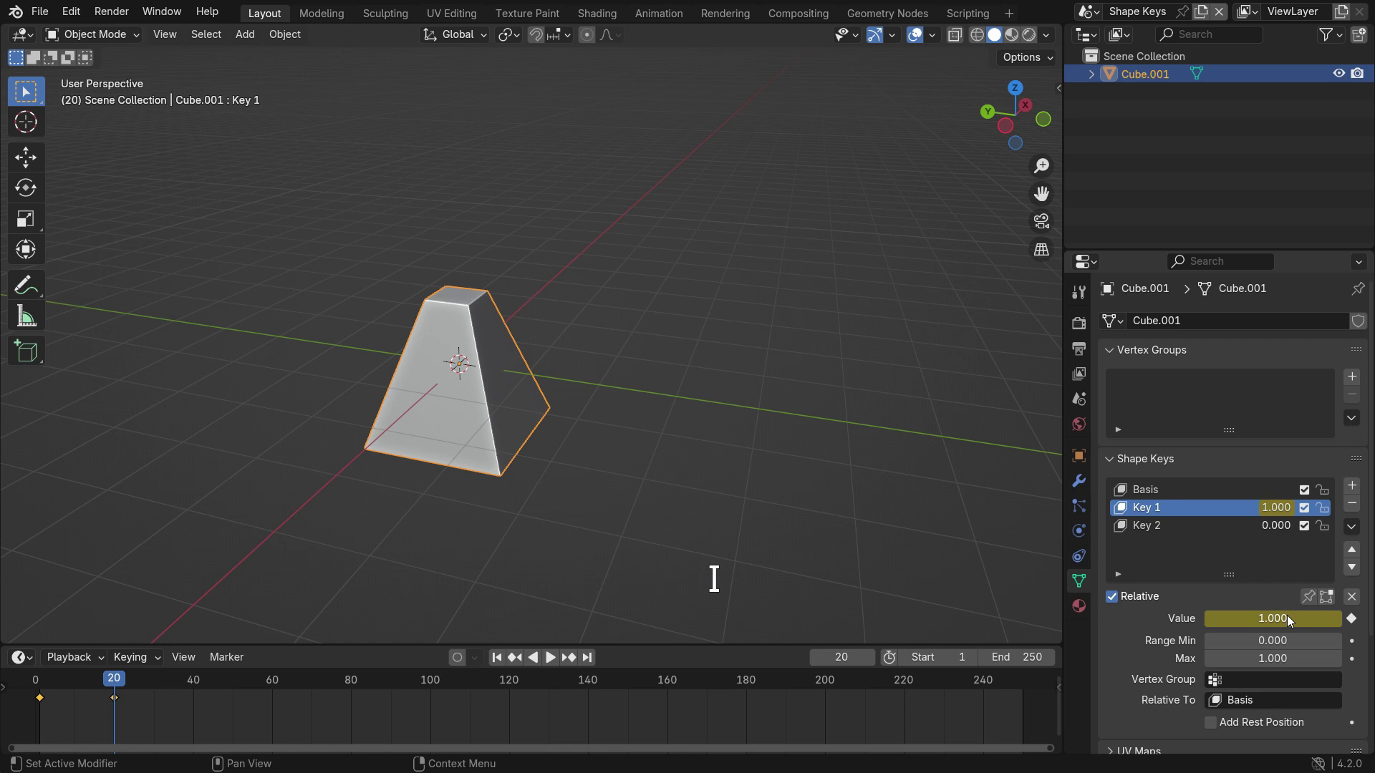
Keyframe the Key 2 value at 0 on frame 20 and at 1 on frame 40.
left_click(1155, 530)
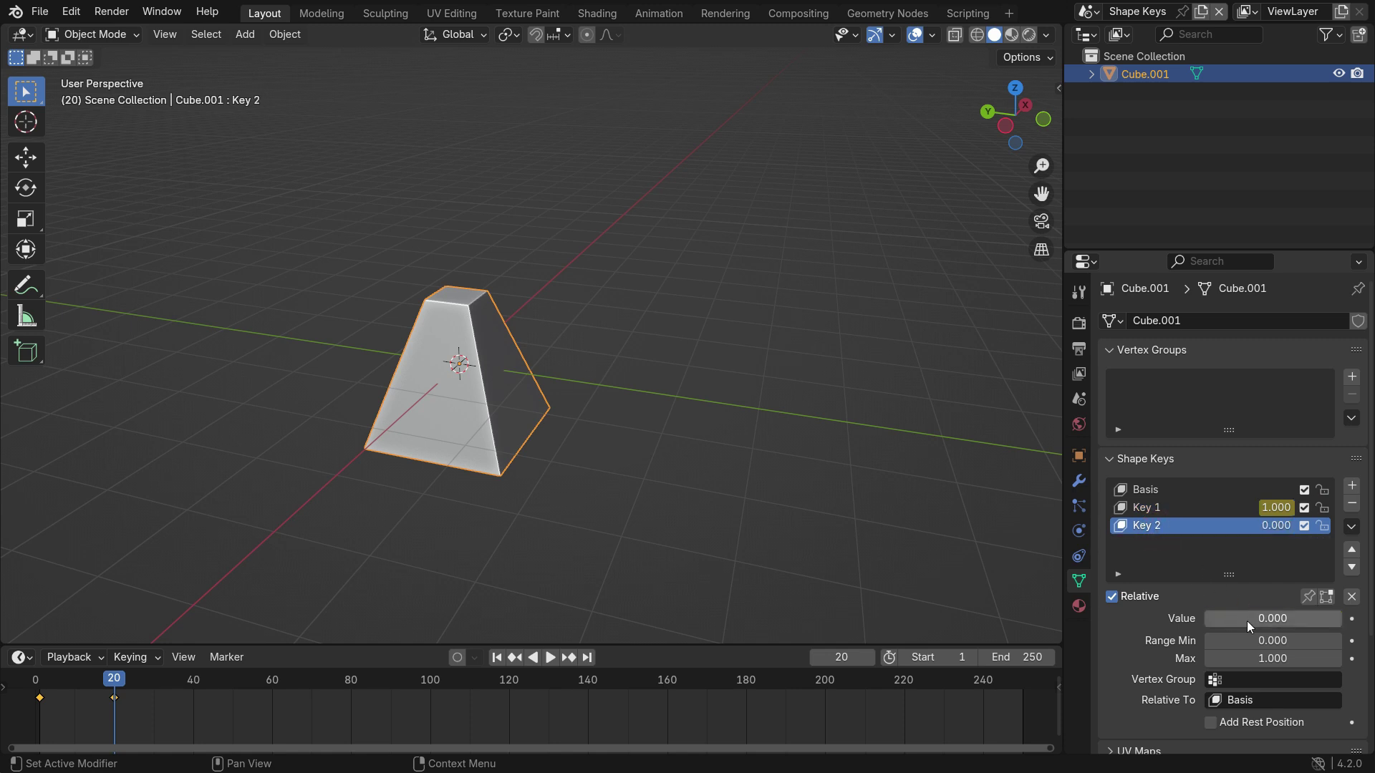
key("i")
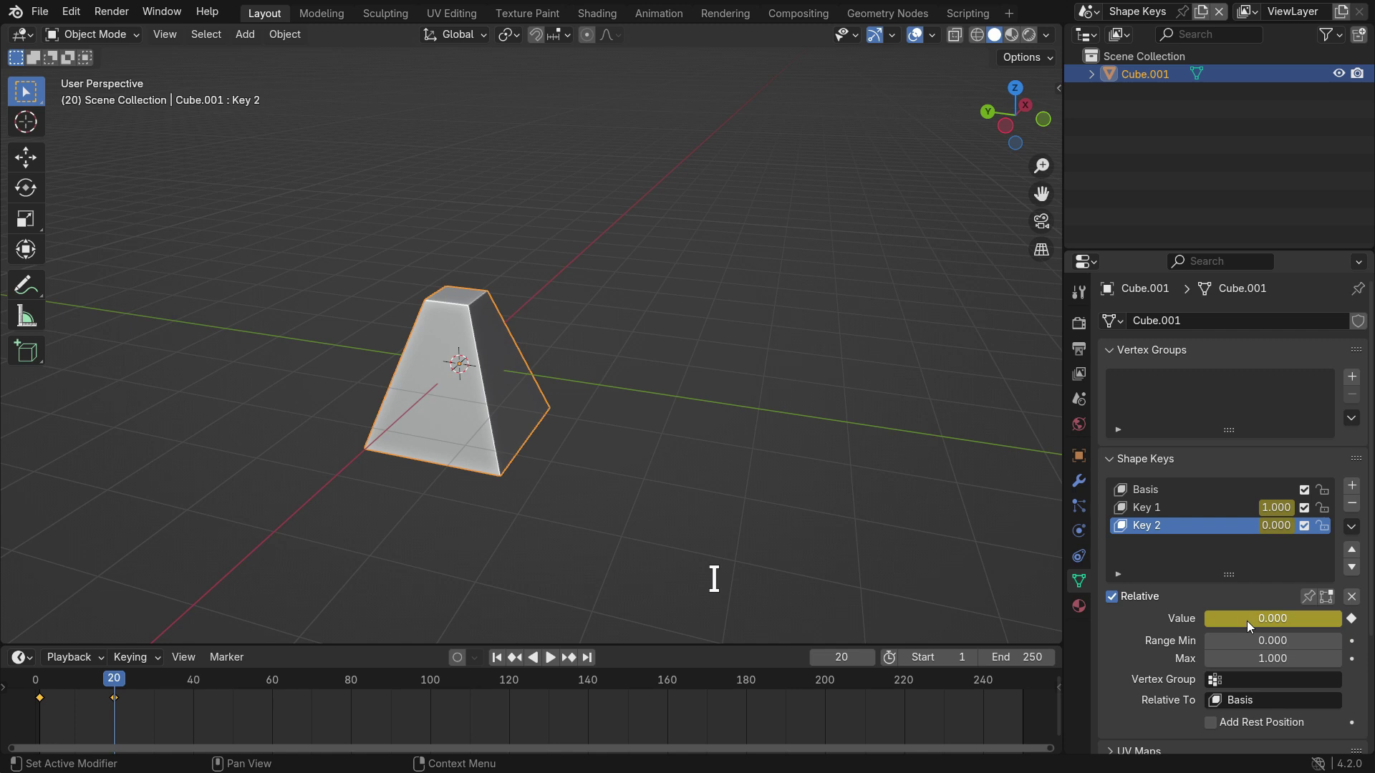
key("space")
key("space")
left_click_drag(1227, 619, 1326, 619)
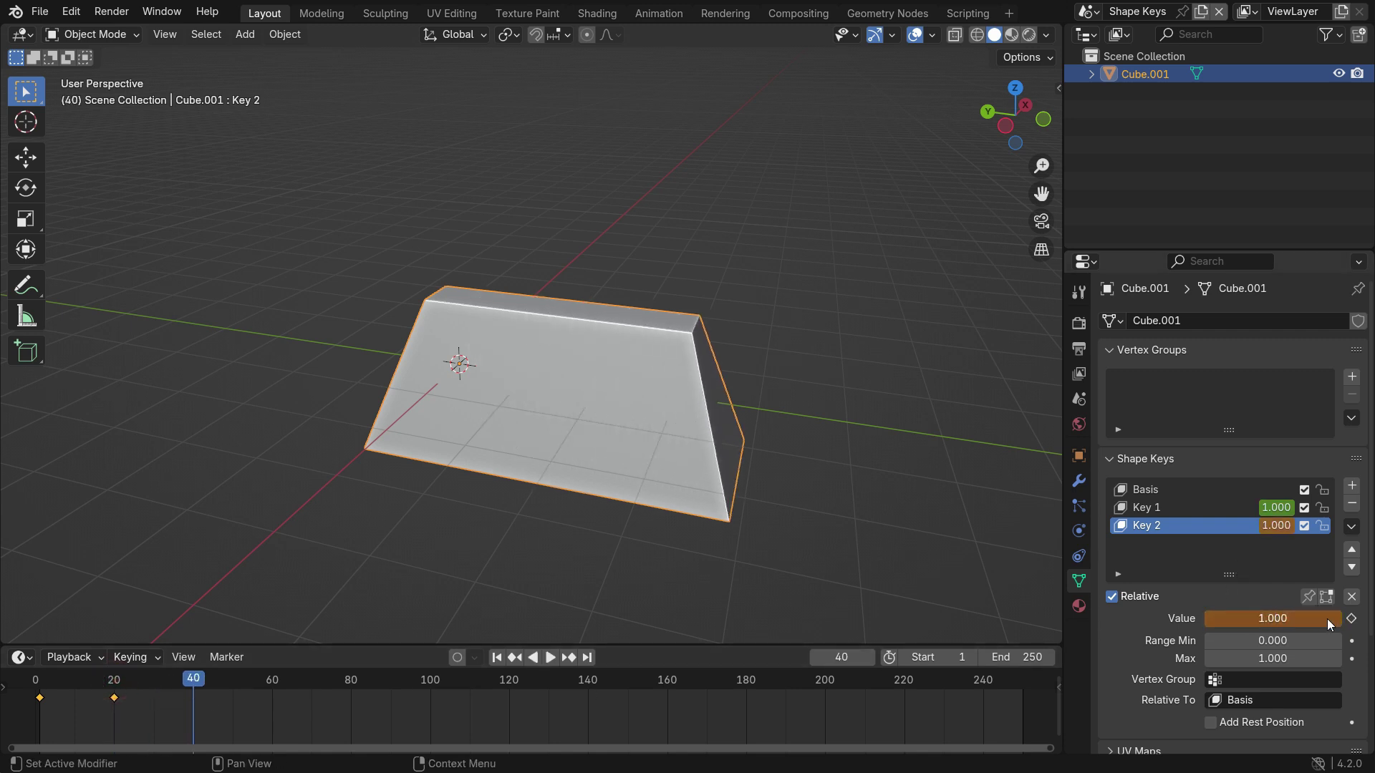
key("i")
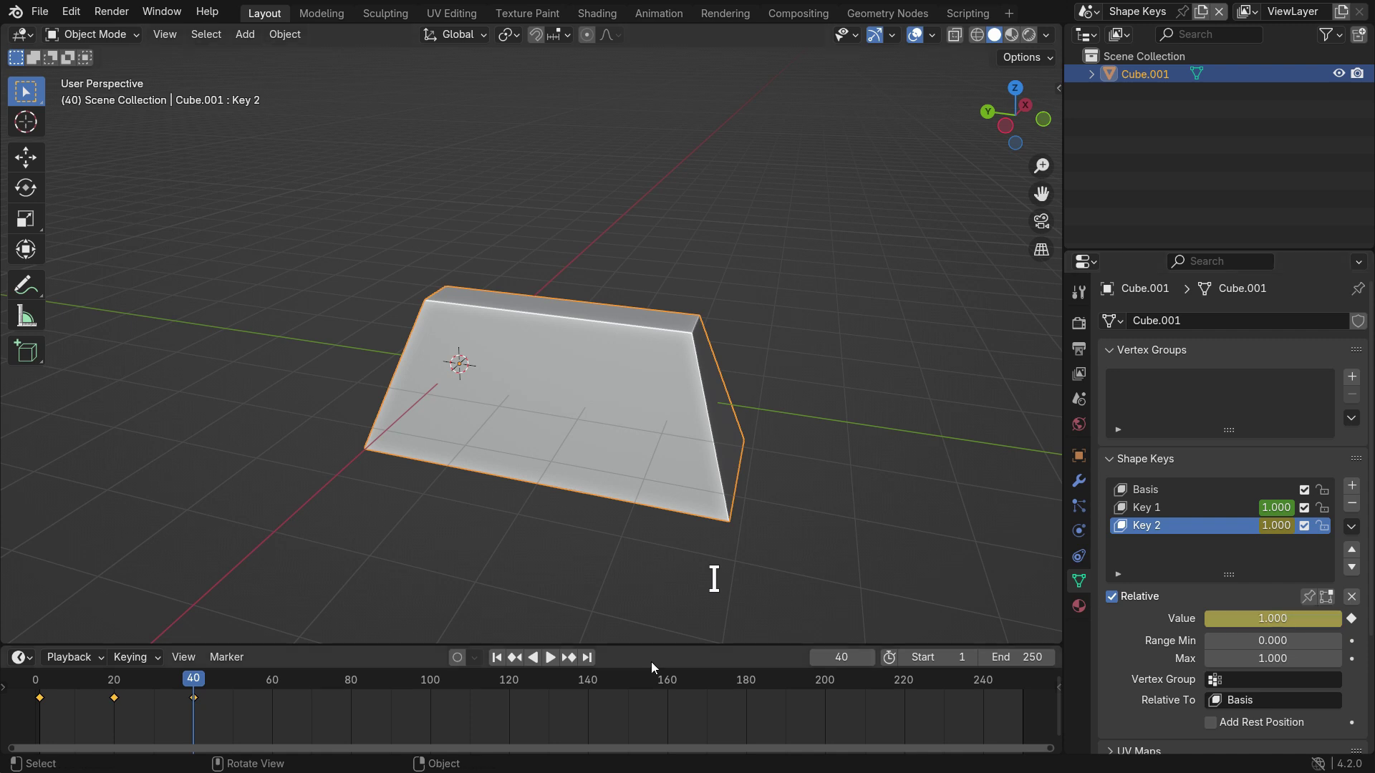
Play the cube's shape key animation from the first frame, stop it and replay it from the start.
left_click(496, 657)
left_click(550, 657)
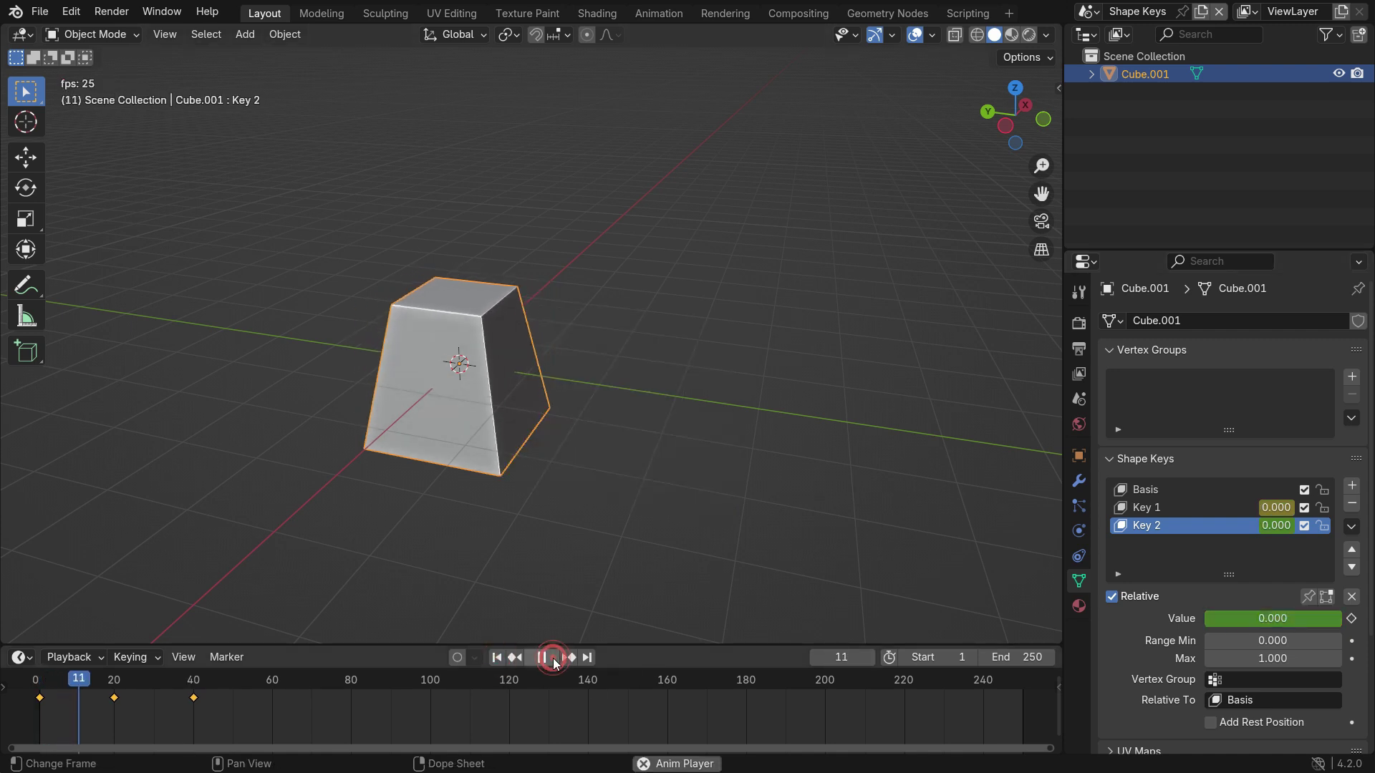
left_click(546, 659)
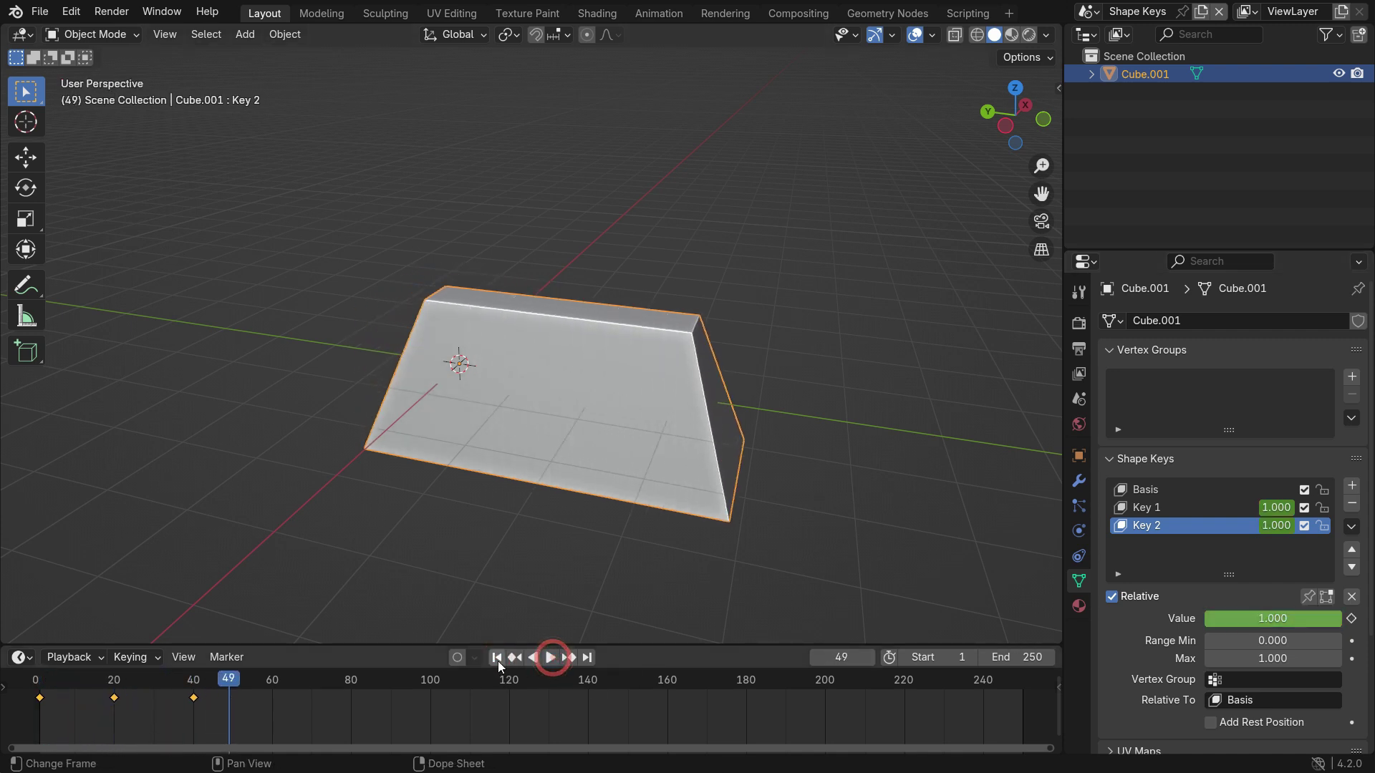
left_click(496, 657)
left_click(548, 658)
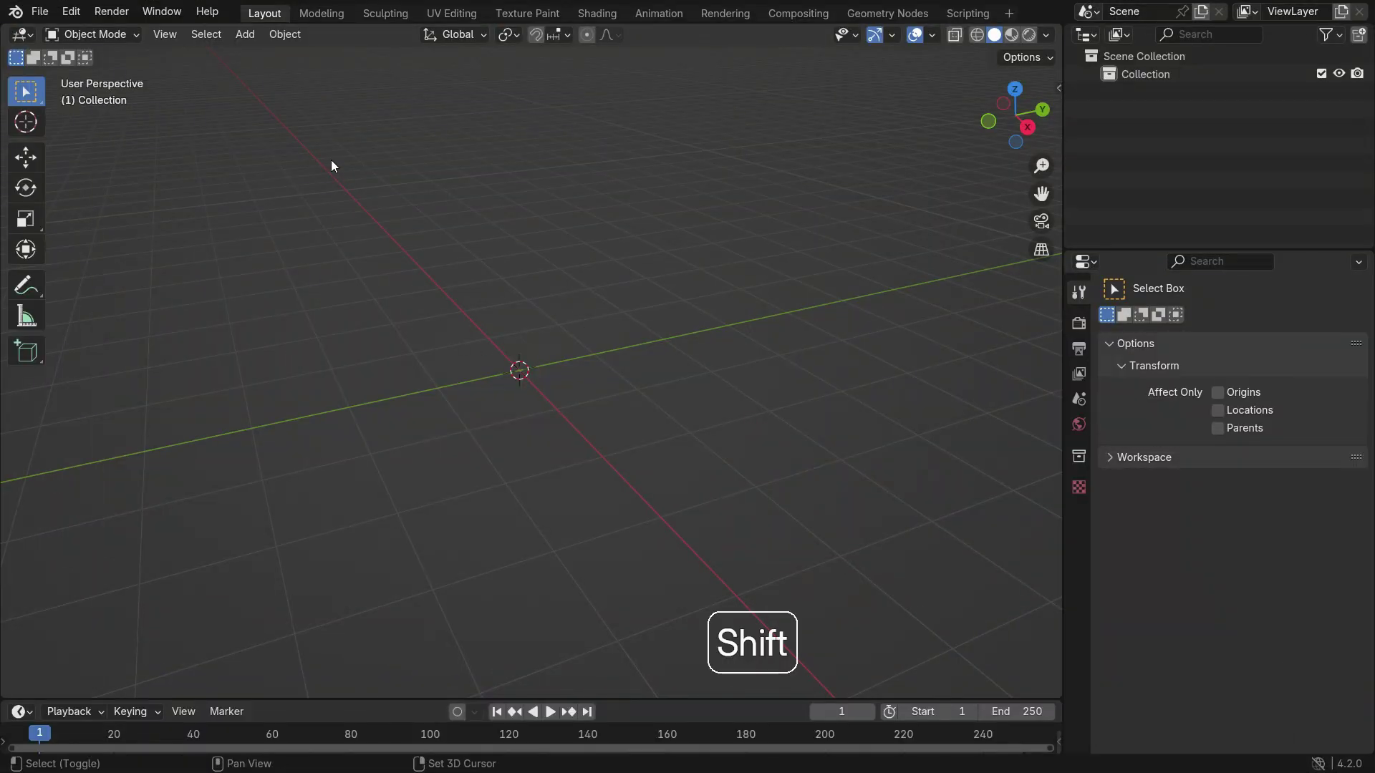
In the empty scene, add a plane mesh at the origin and scale it up.
key("shift+a")
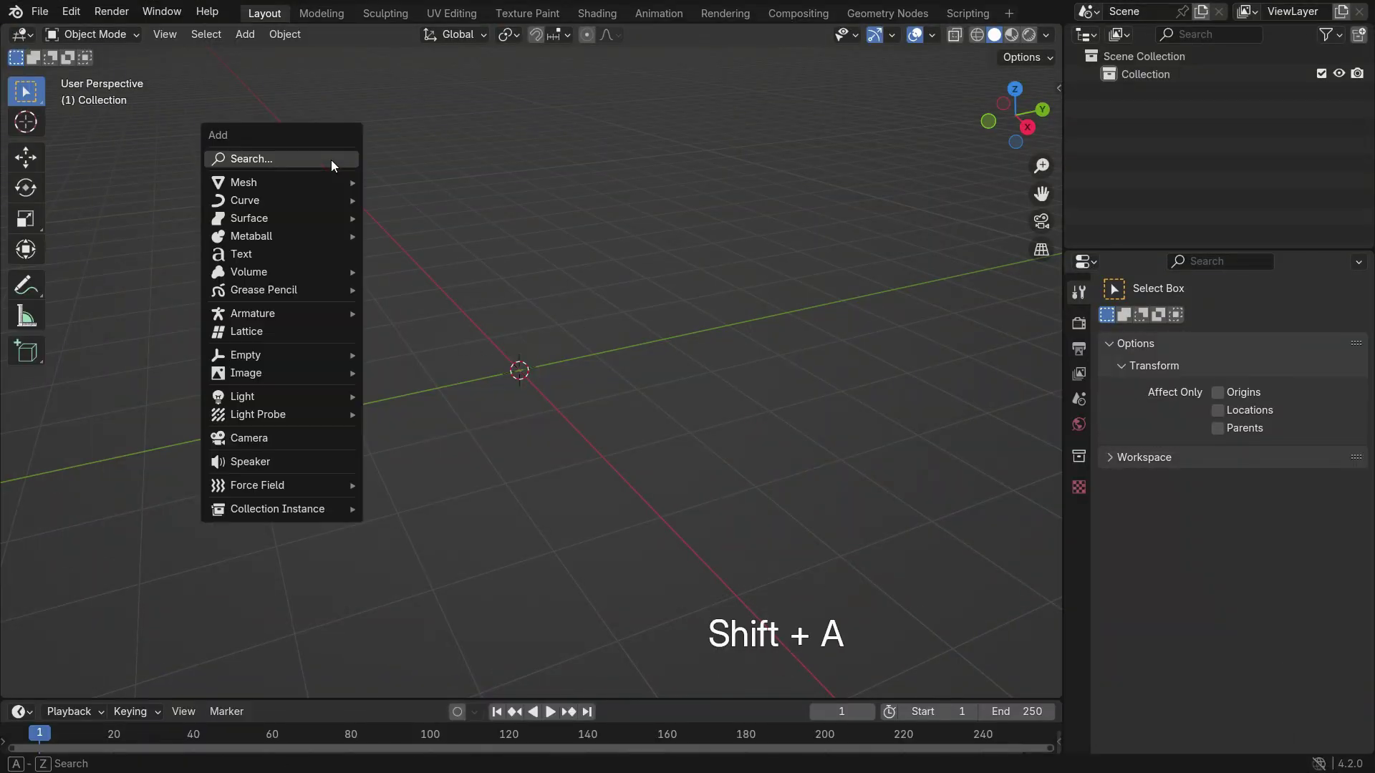
mouse_move(301, 182)
left_click(407, 184)
key("s")
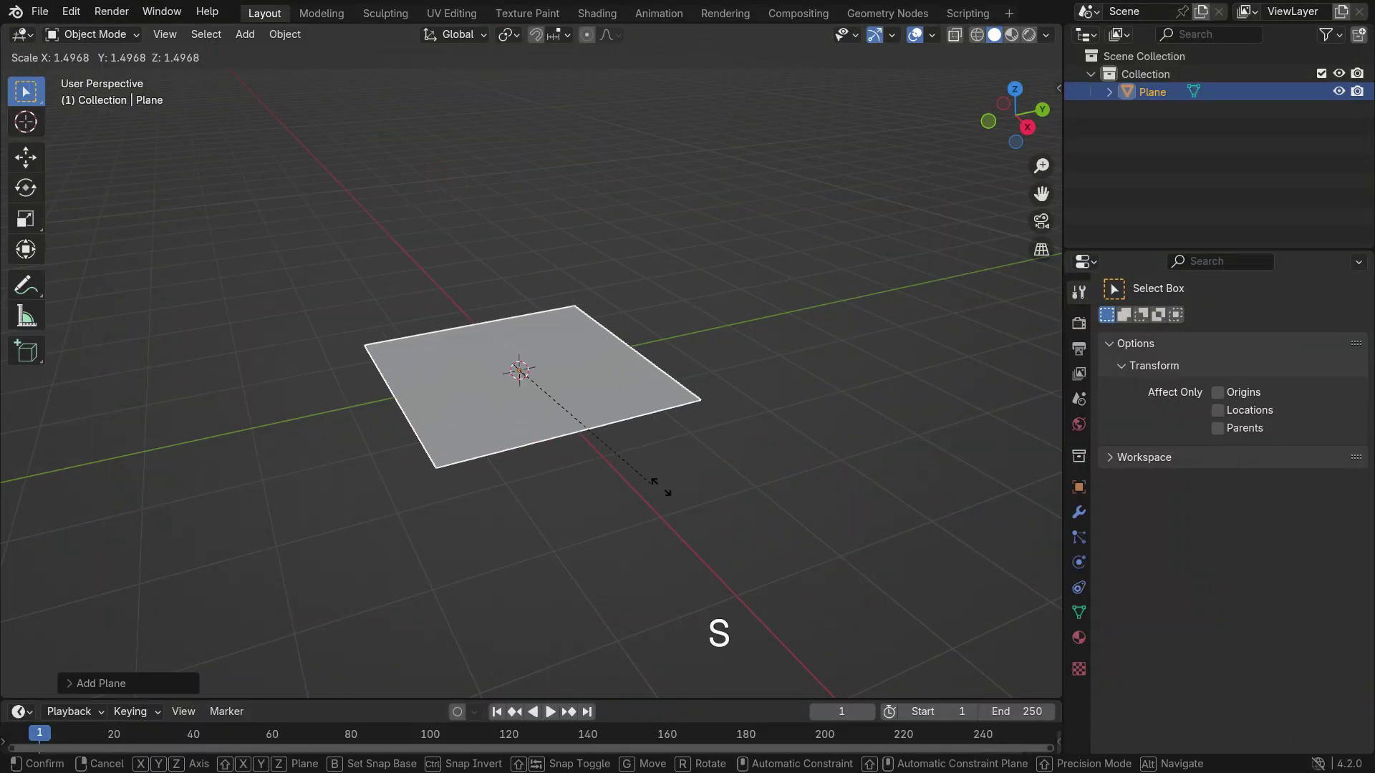
left_click(795, 530)
Add a UV sphere above the plane, scaled down and raised about 3 m along Z.
key("shift+a")
mouse_move(463, 226)
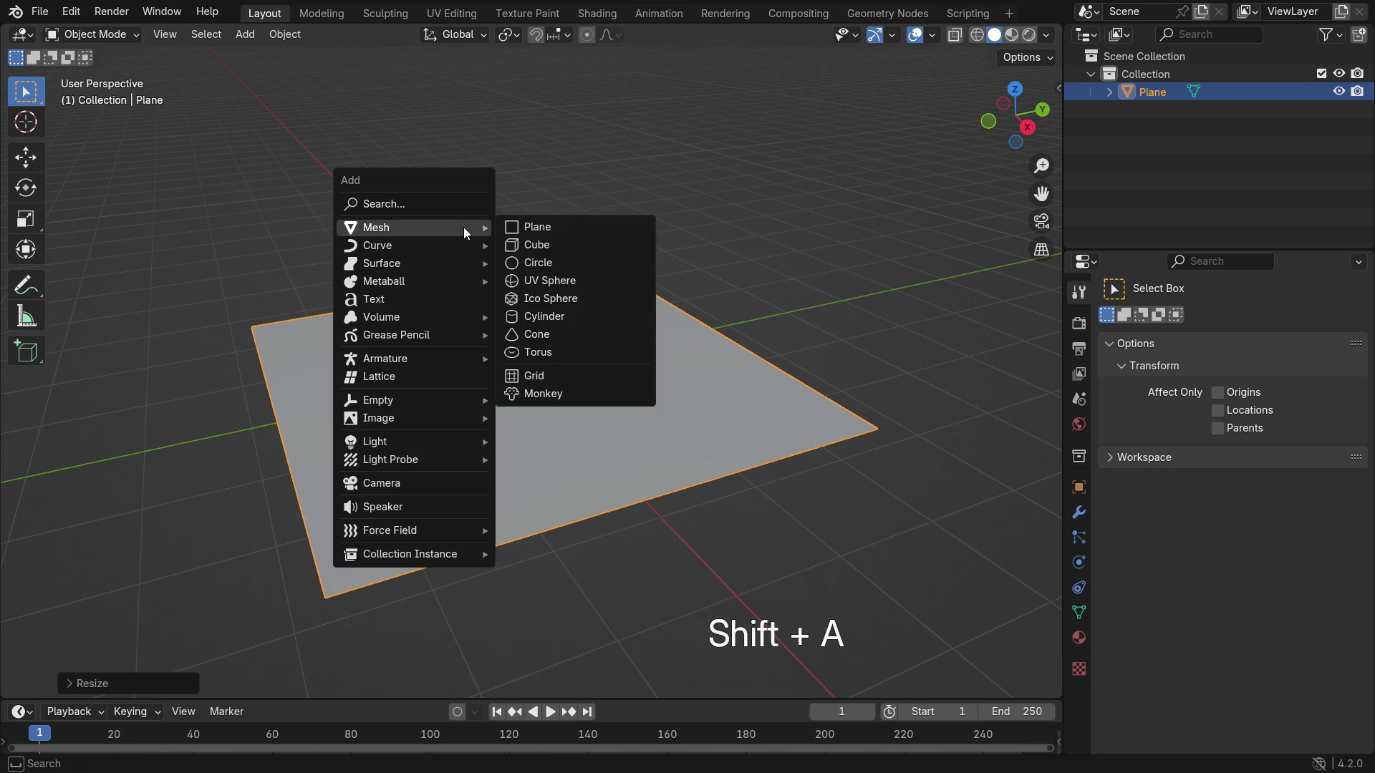
left_click(588, 286)
key("s")
left_click(614, 471)
key("g")
key("z")
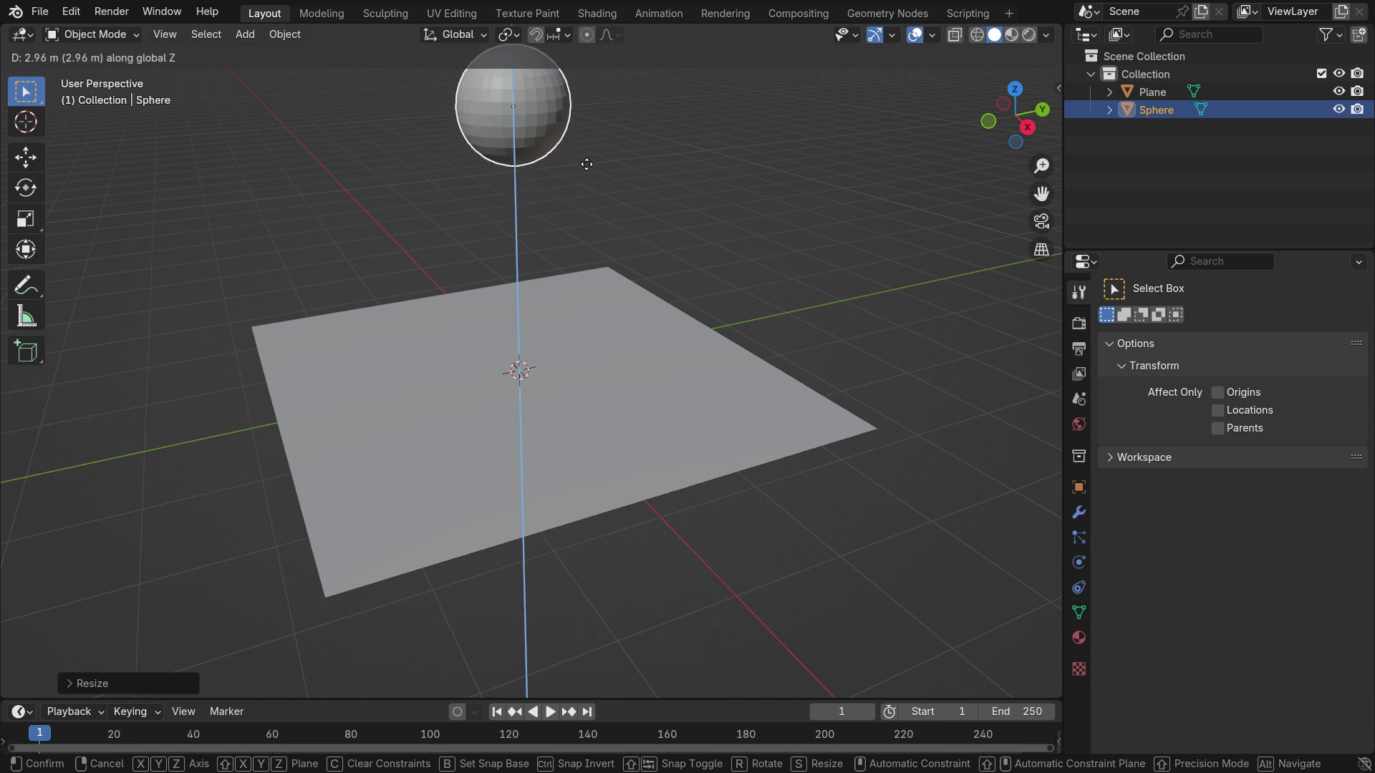
left_click(587, 385)
Make the plane a passive rigid body and set its bounciness to 1.
middle_click_drag(589, 390, 565, 464)
left_click(608, 423)
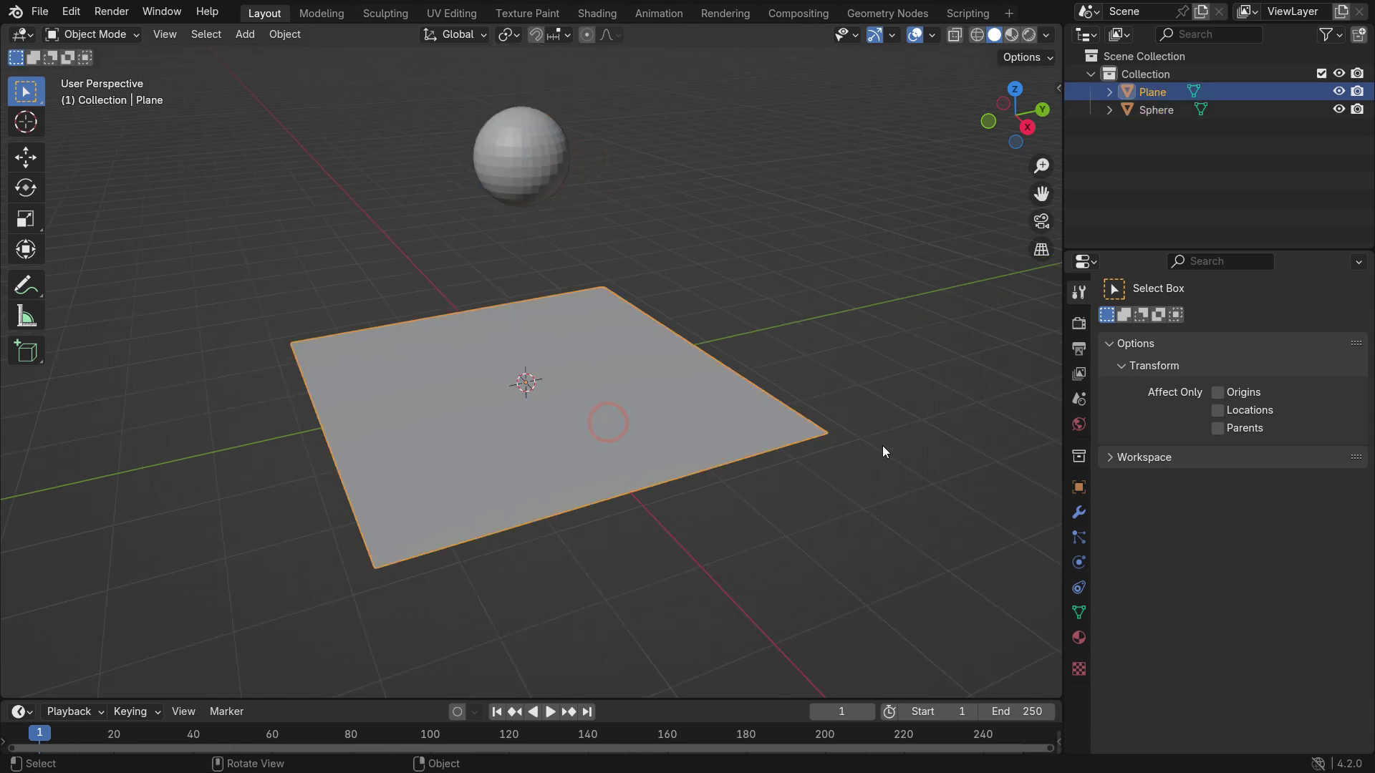
left_click(1079, 562)
left_click(1325, 358)
left_click(1271, 433)
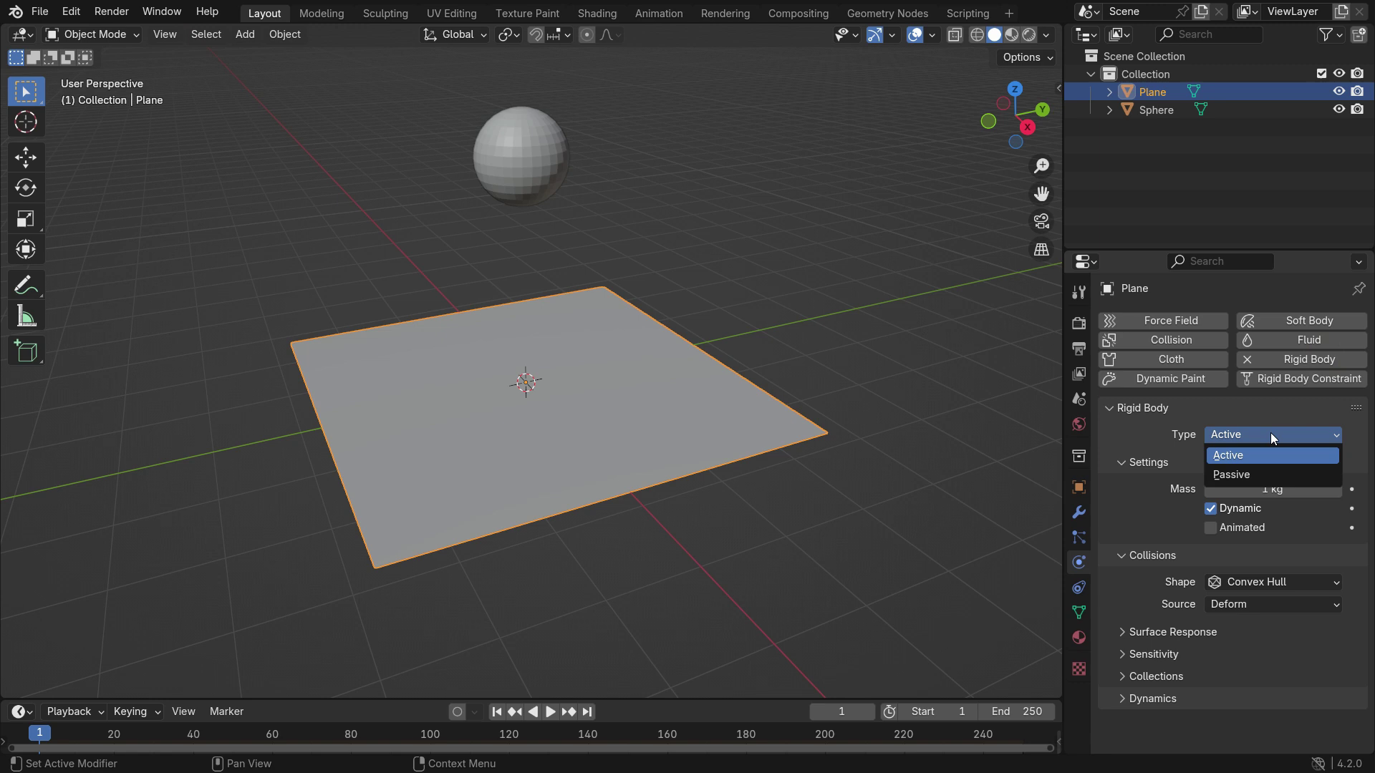
left_click(1244, 475)
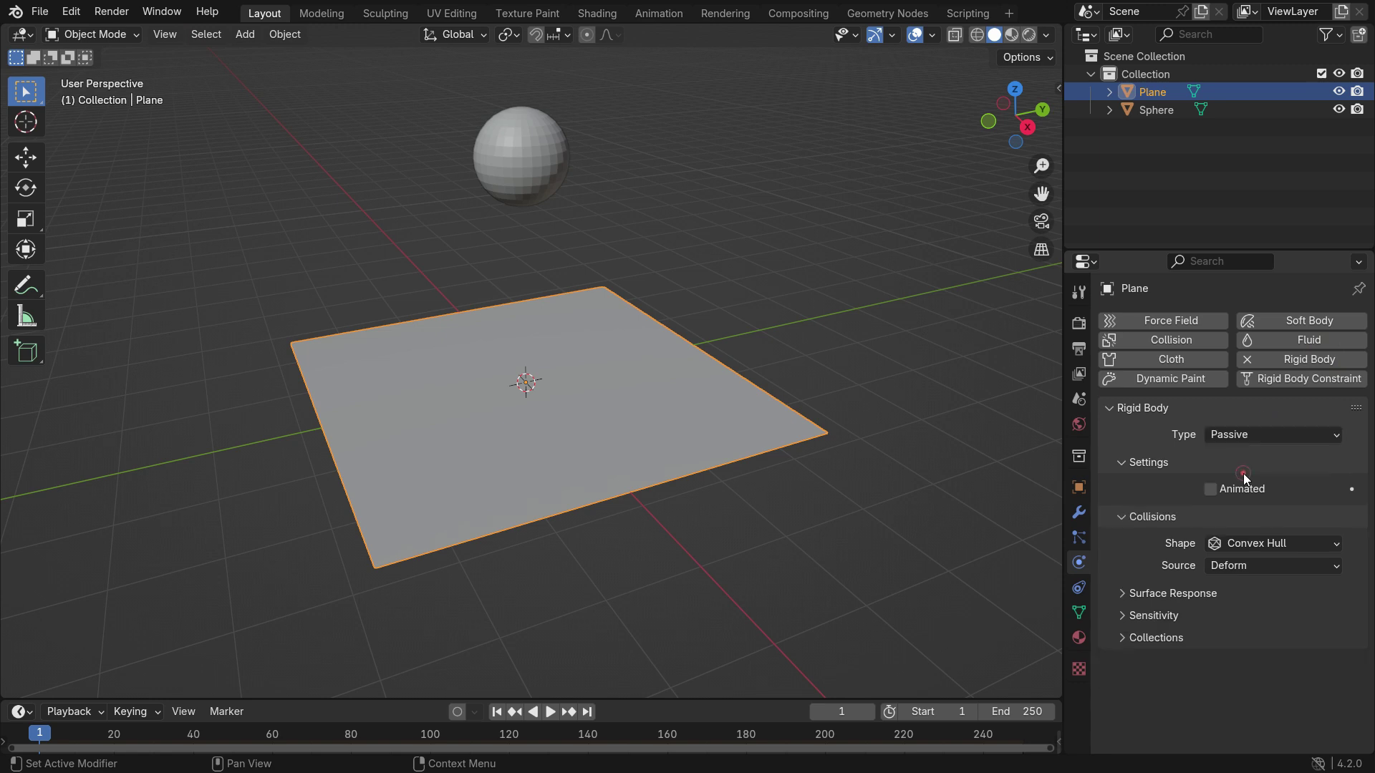
left_click(1158, 594)
left_click_drag(1218, 641, 1343, 640)
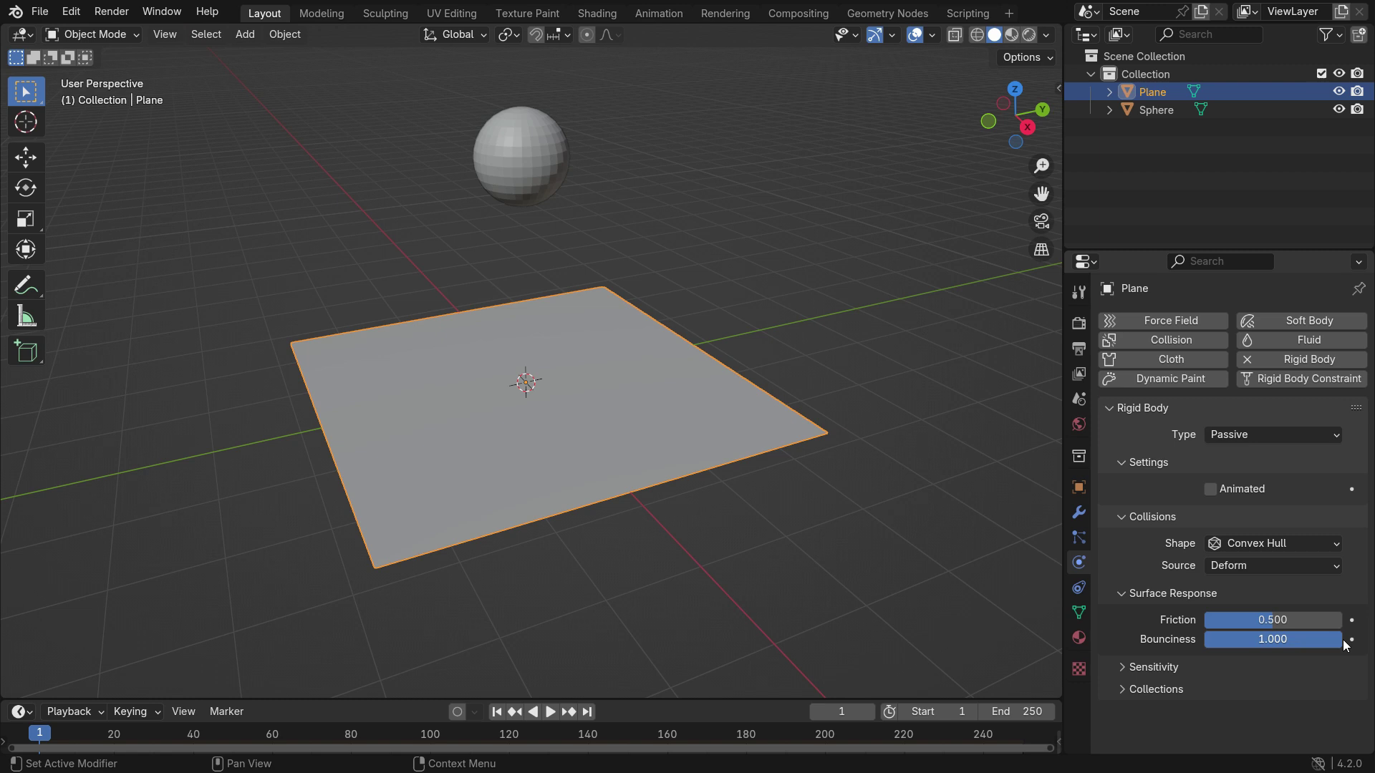
Give the sphere active rigid body physics with bounciness 1 and play the simulation.
left_click(519, 171)
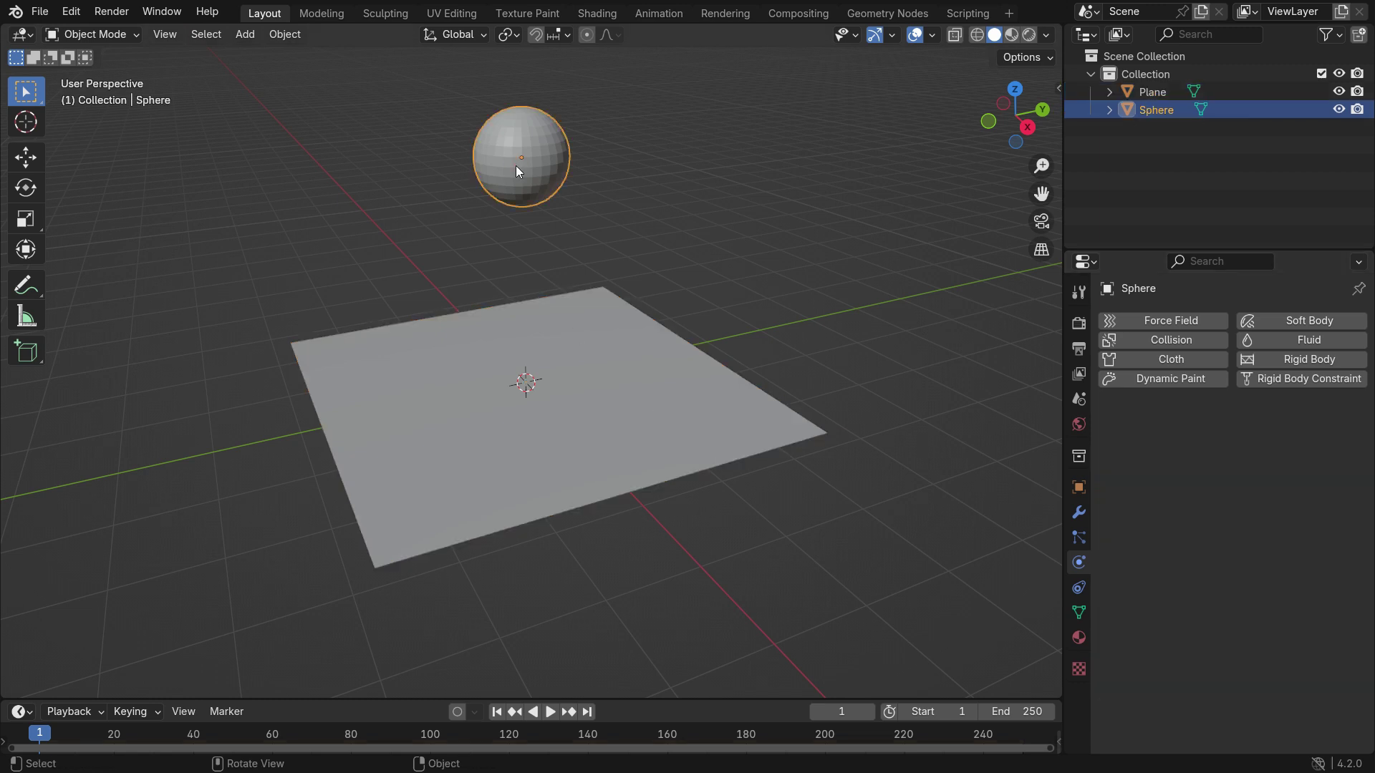
left_click(1305, 360)
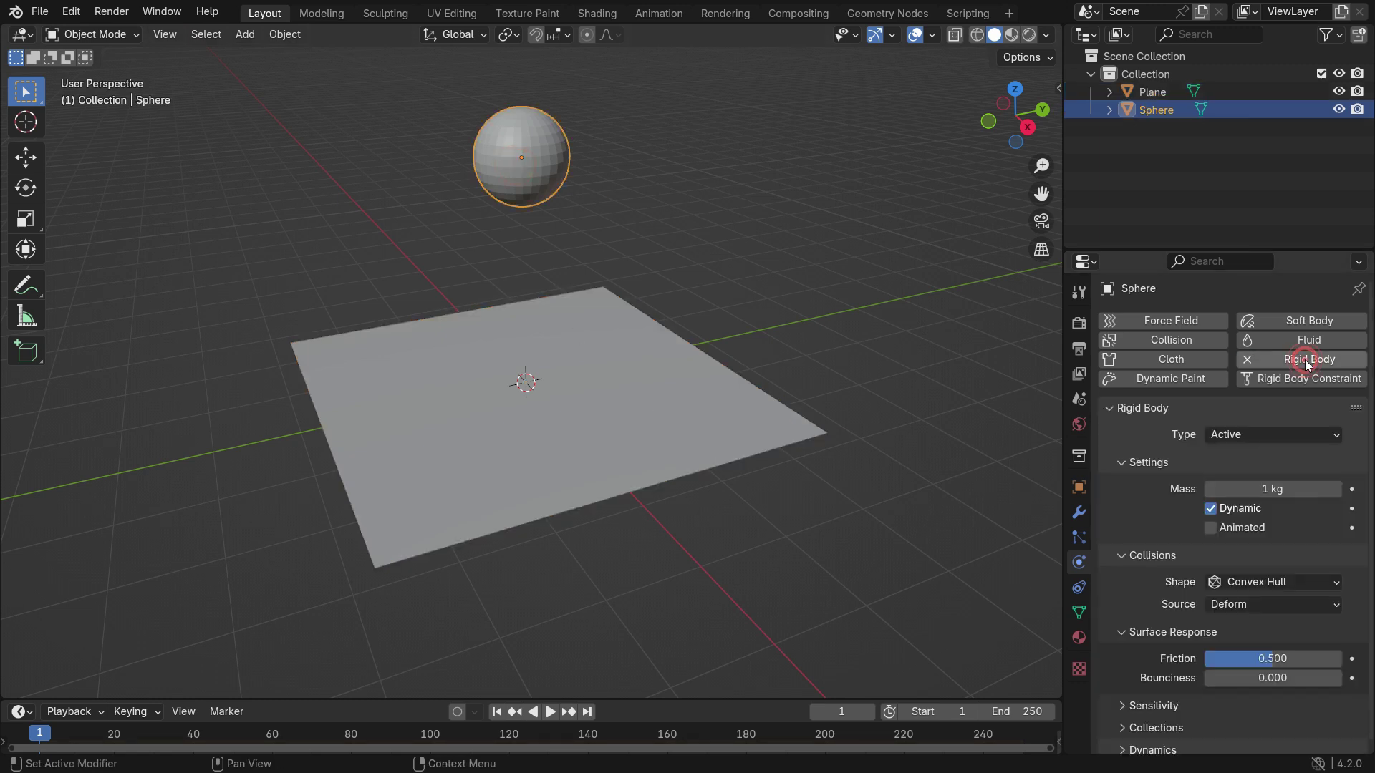
left_click_drag(1218, 680, 1282, 680)
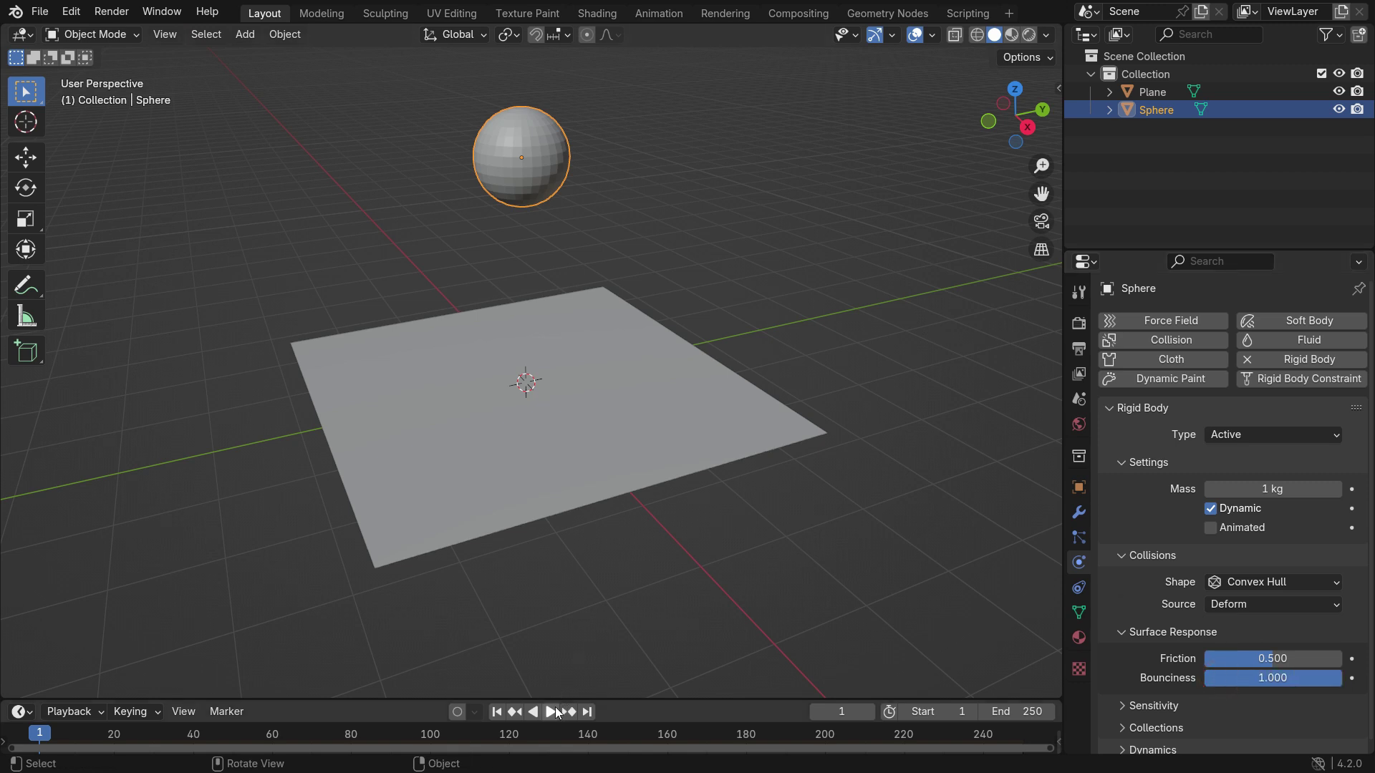
left_click(558, 712)
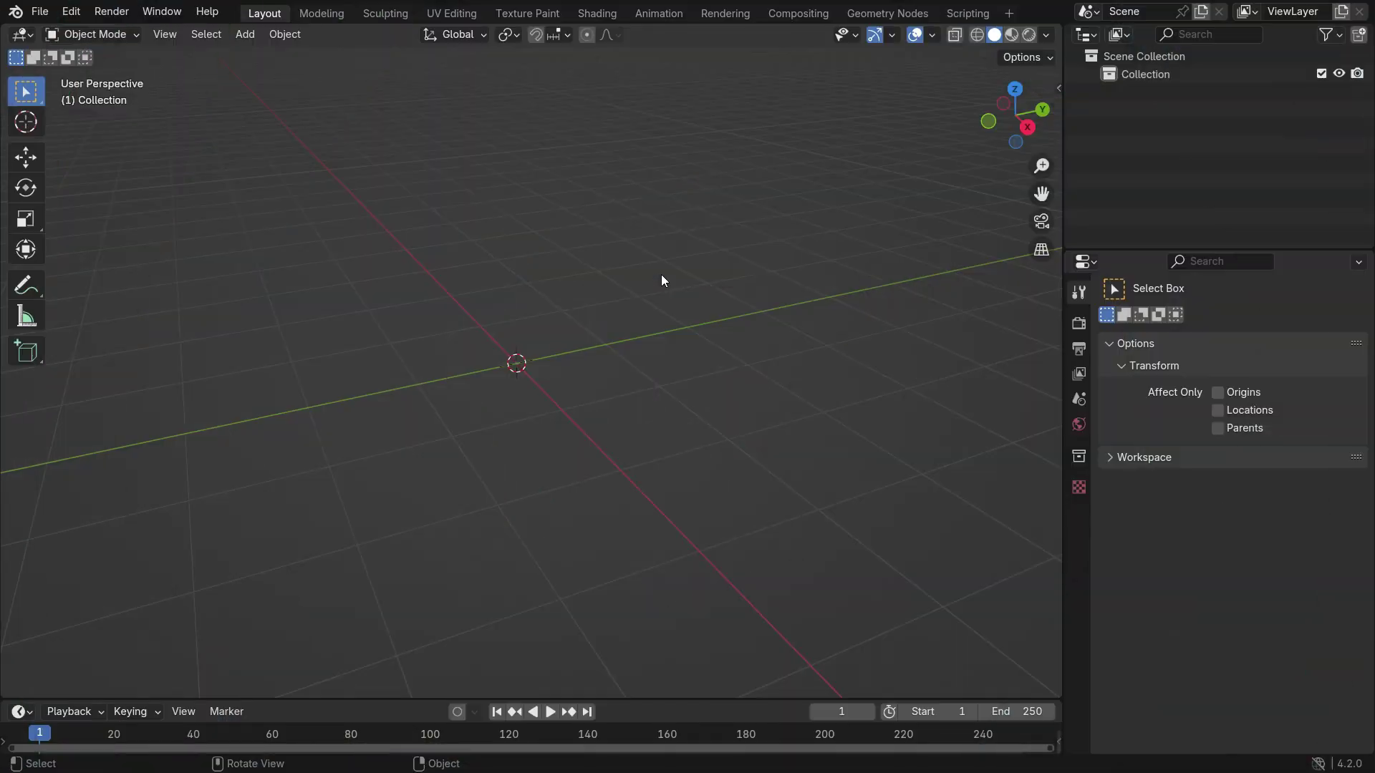
In the empty scene, add a plane mesh at the origin and rotate it 90° about the Y axis.
key("shift+a")
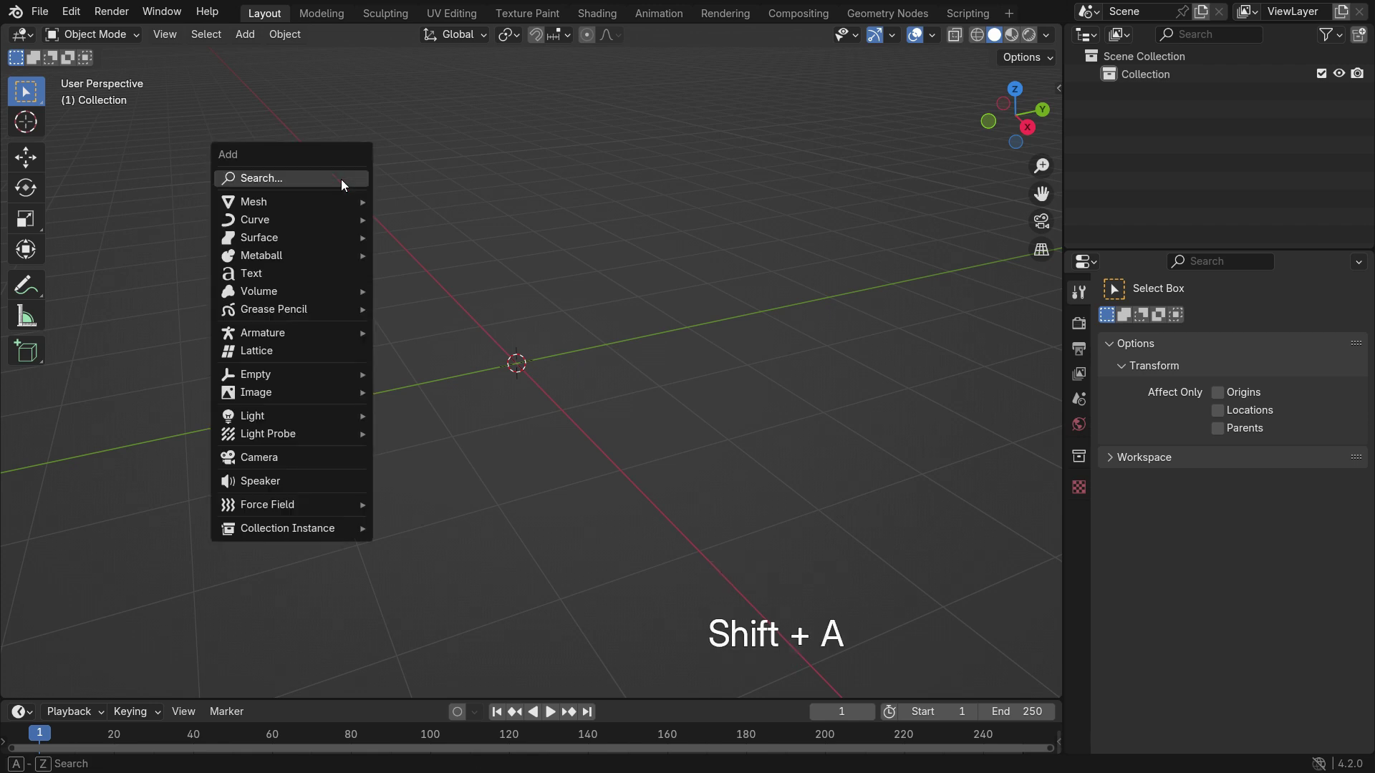
mouse_move(329, 199)
left_click(443, 199)
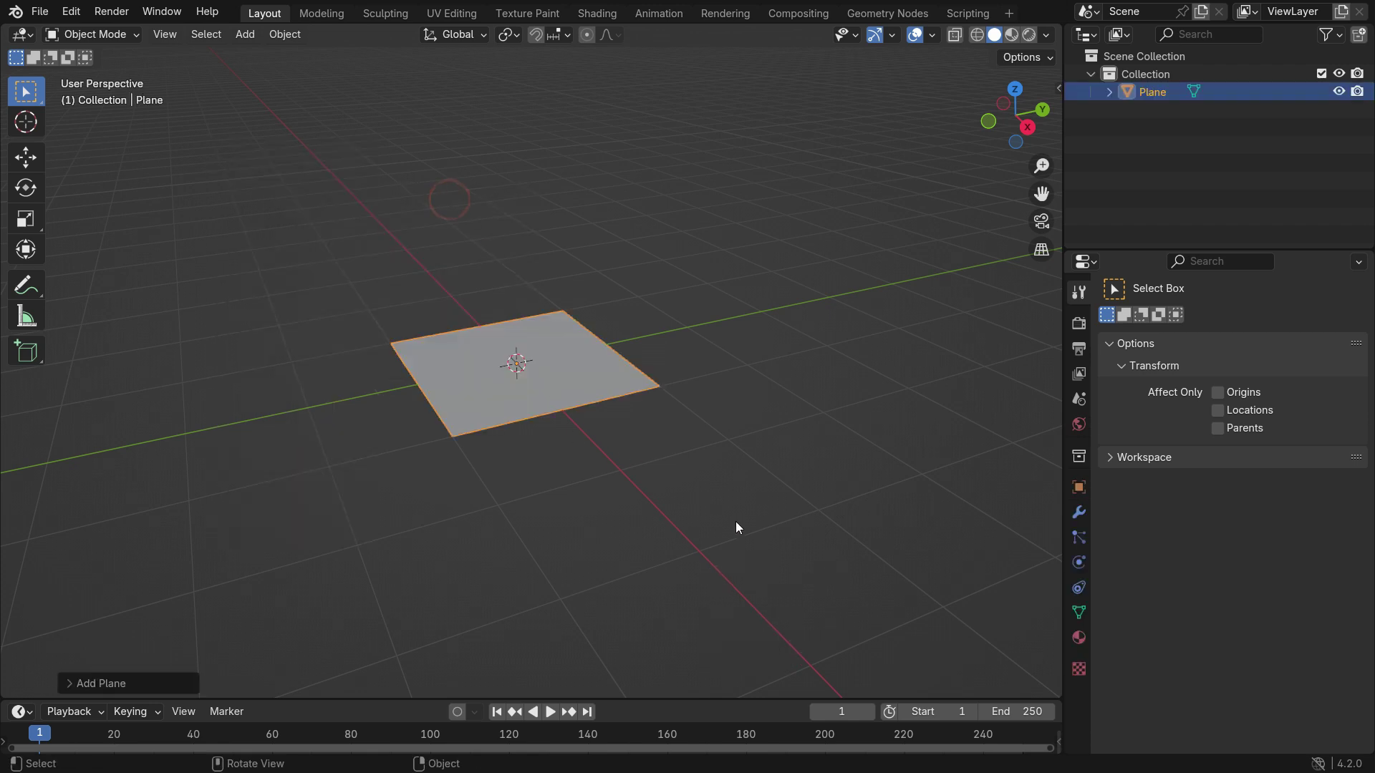
type("ry90")
key("Return")
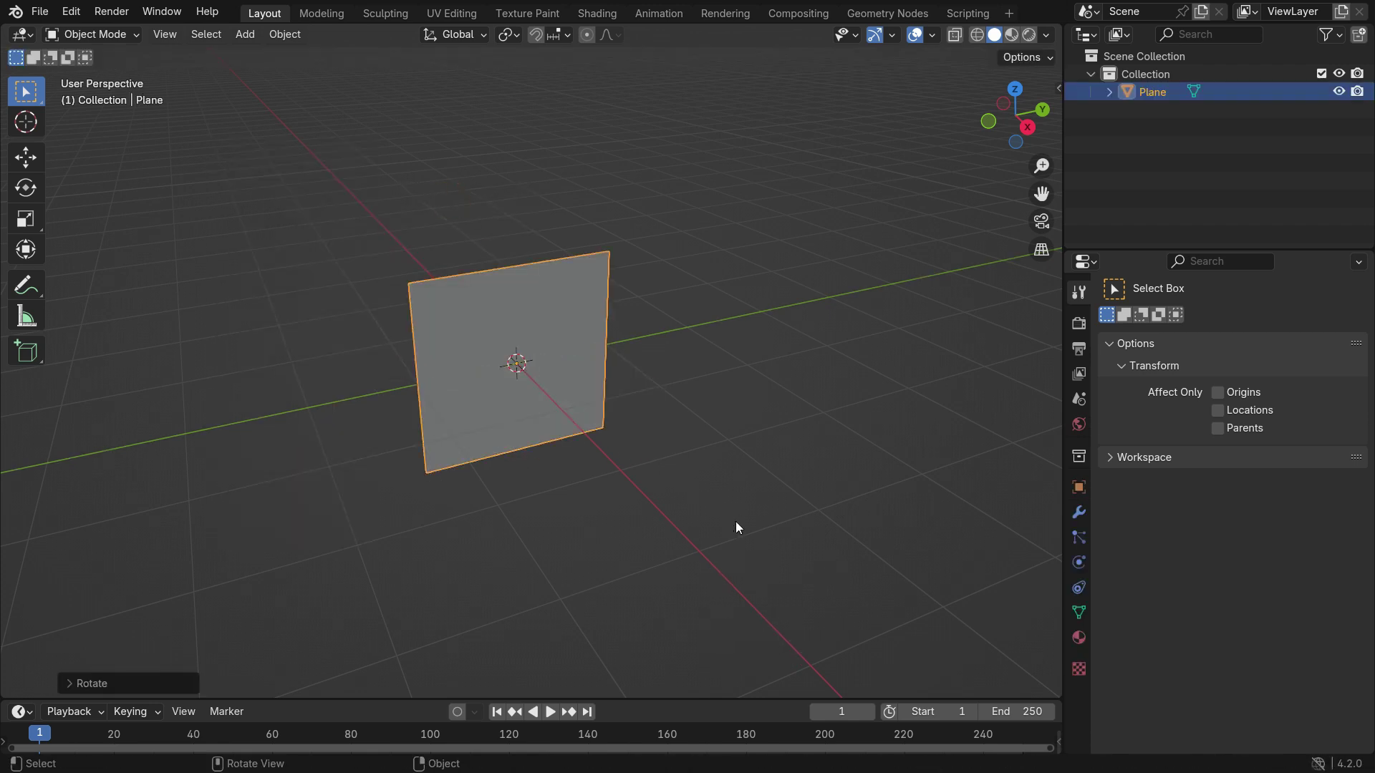
Stretch the upright plane along the Y axis by a factor of about 1.4.
key("s")
key("y")
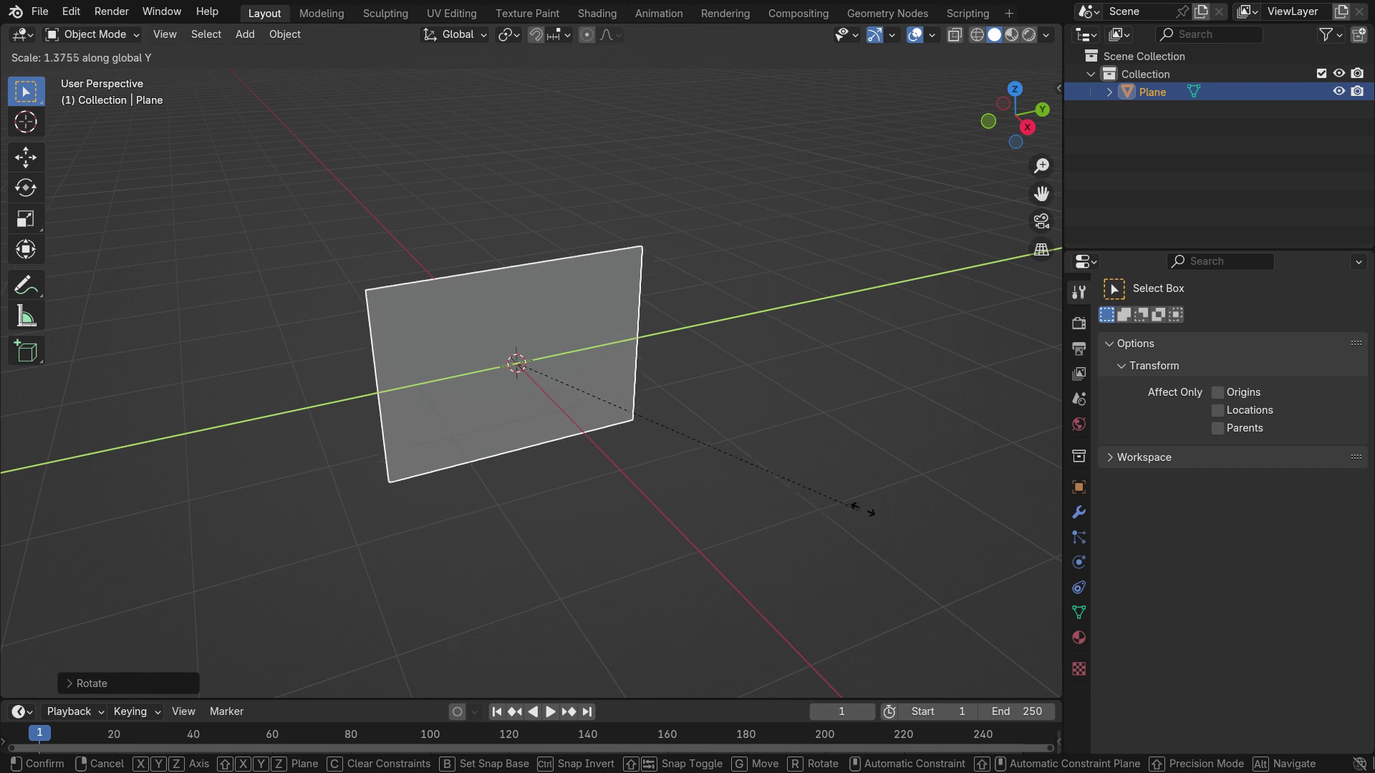
left_click(863, 508)
Subdivide the whole upright plane mesh with 50 cuts in Edit Mode.
middle_click_drag(745, 504, 609, 507)
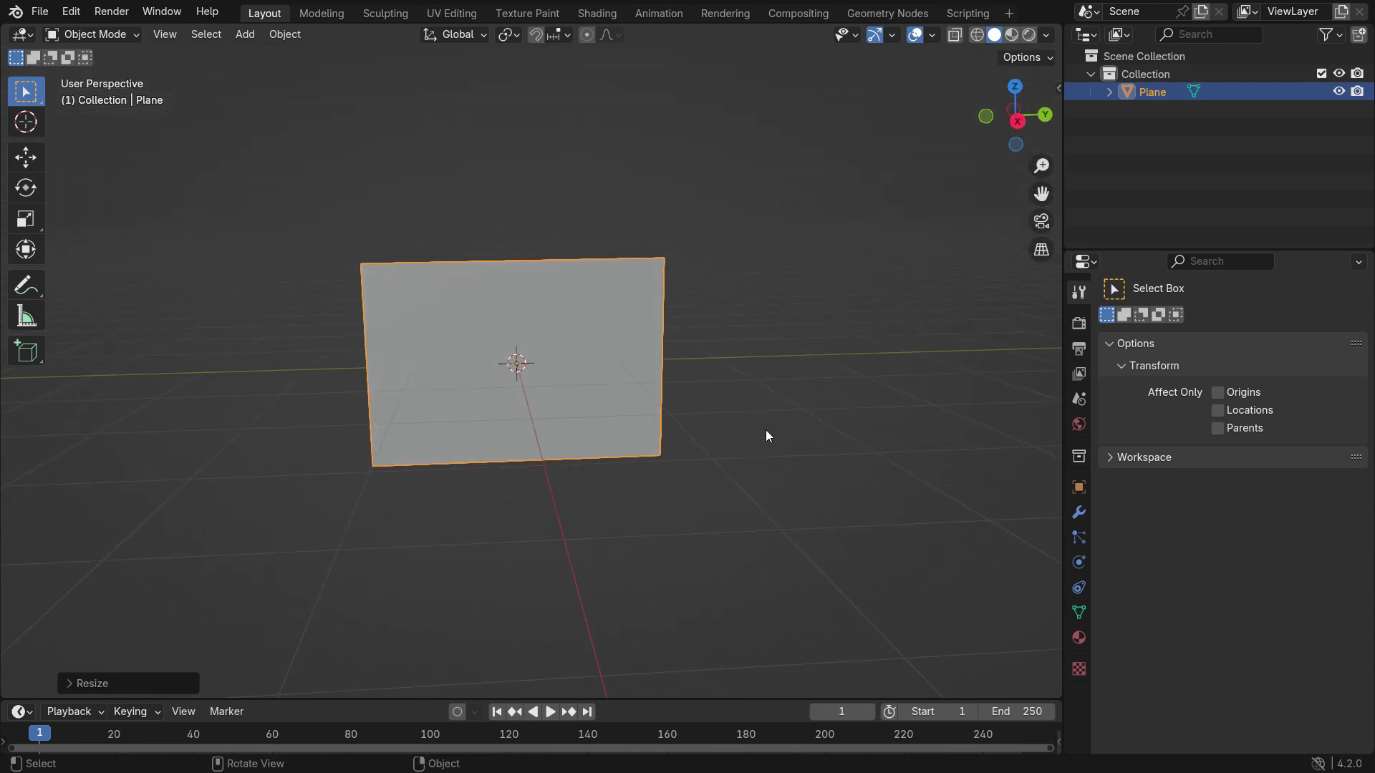
key("Tab")
key("ctrl+v")
left_click(750, 271)
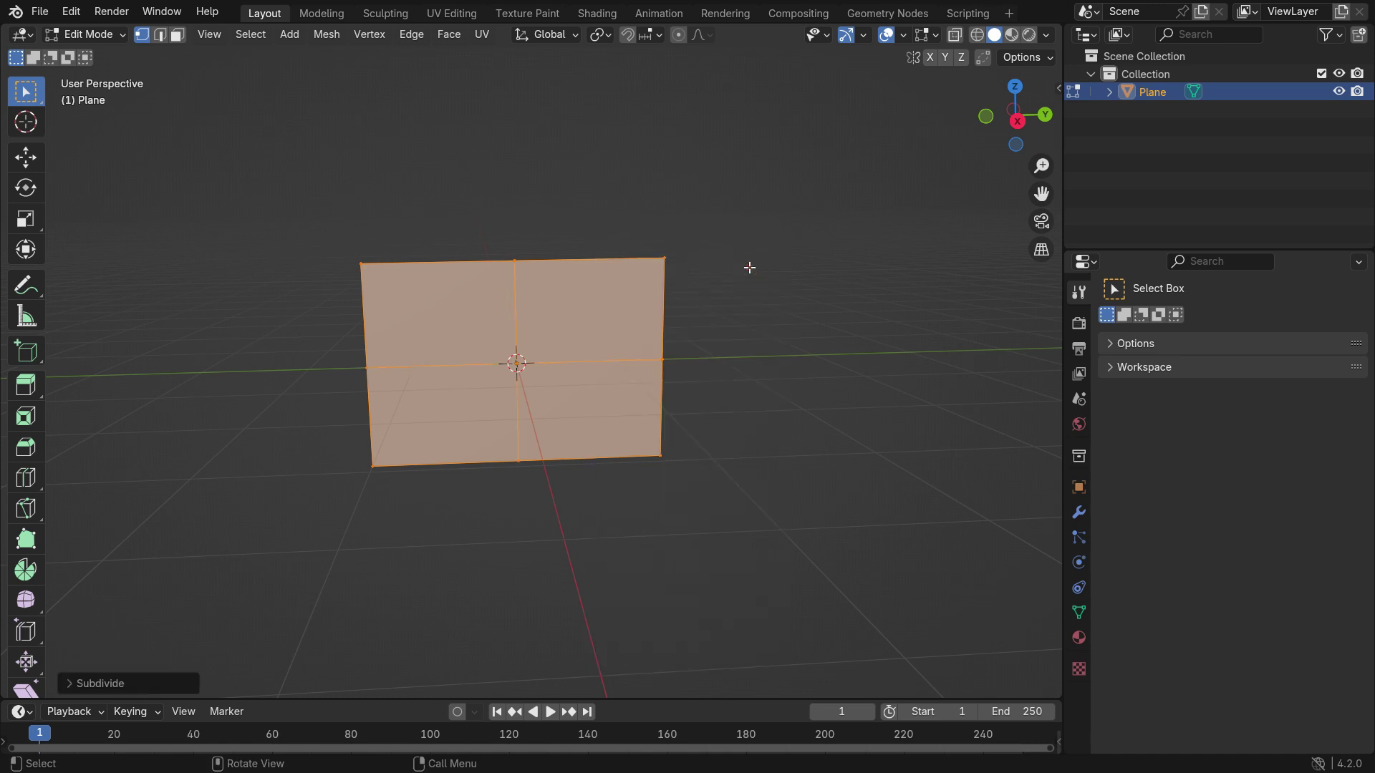
left_click(146, 686)
left_click(233, 562)
key("Return")
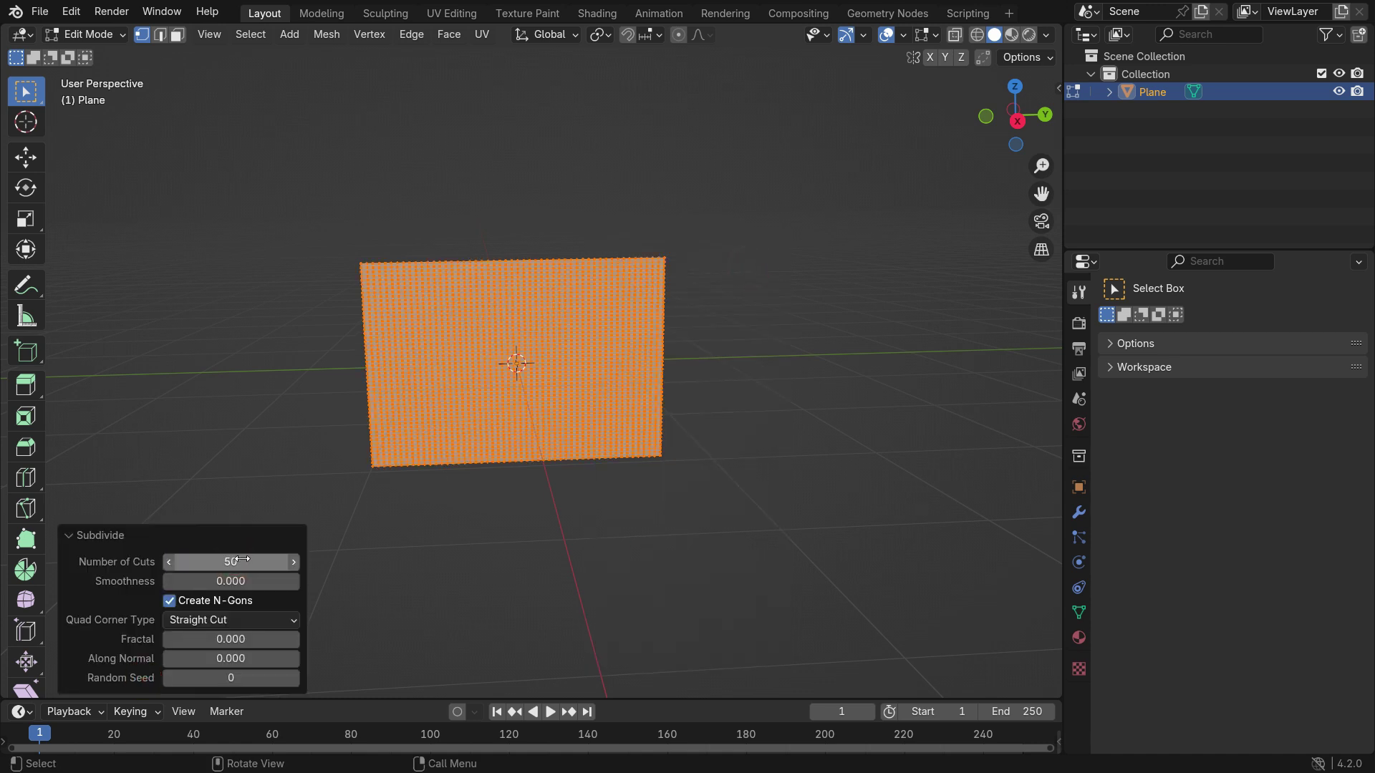
In the right orthographic view, assign the plane's left edge vertices to a new vertex group named Pins.
left_click(613, 523)
key("KP_3")
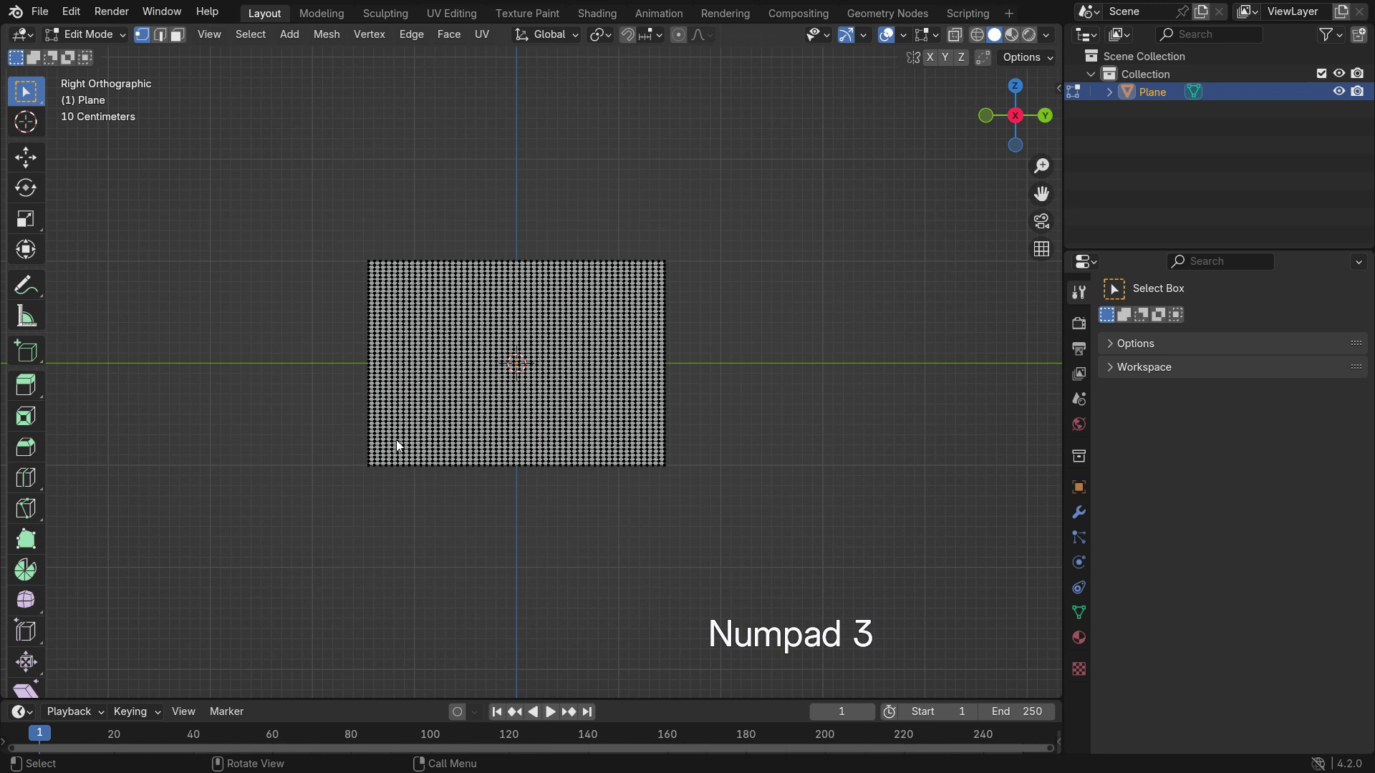
scroll(394, 416, "up", 4)
left_click_drag(308, 92, 346, 606)
left_click(1080, 613)
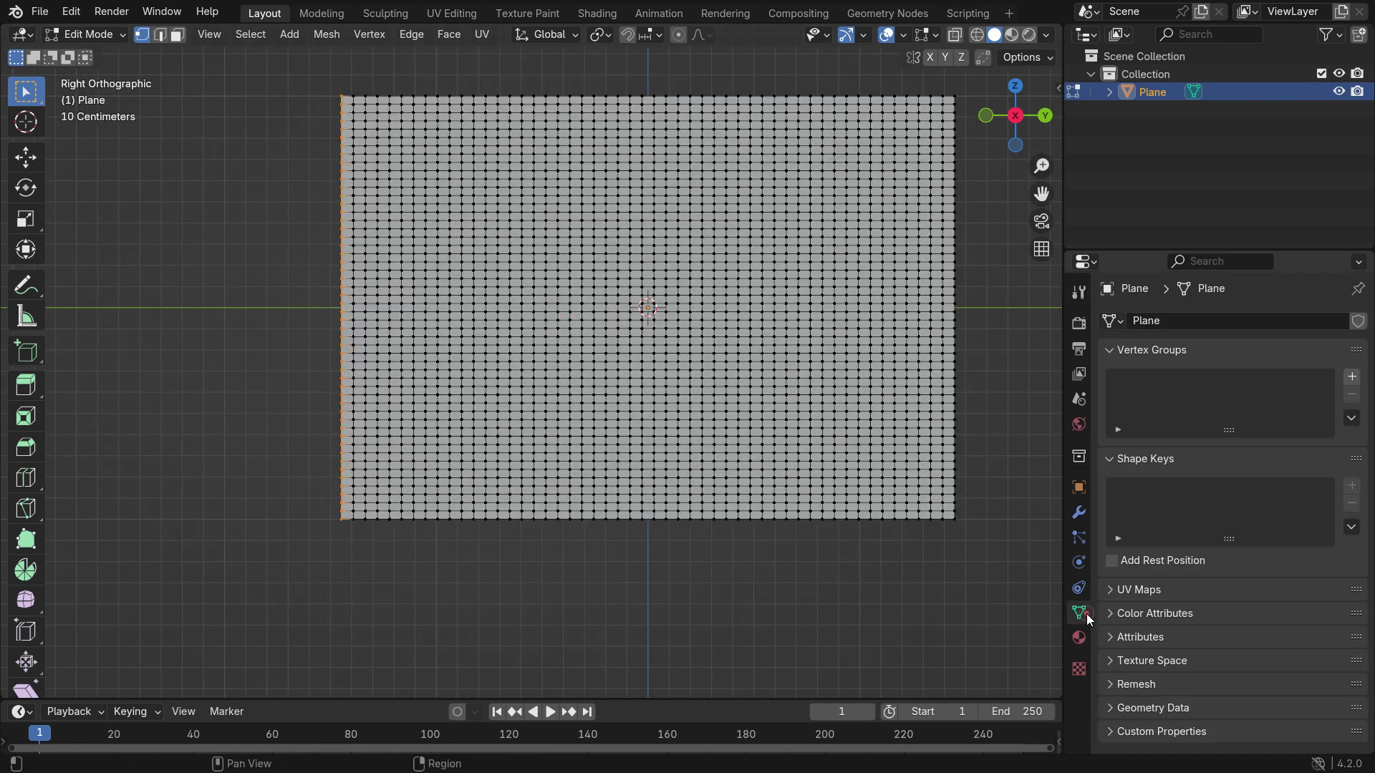
left_click(1358, 377)
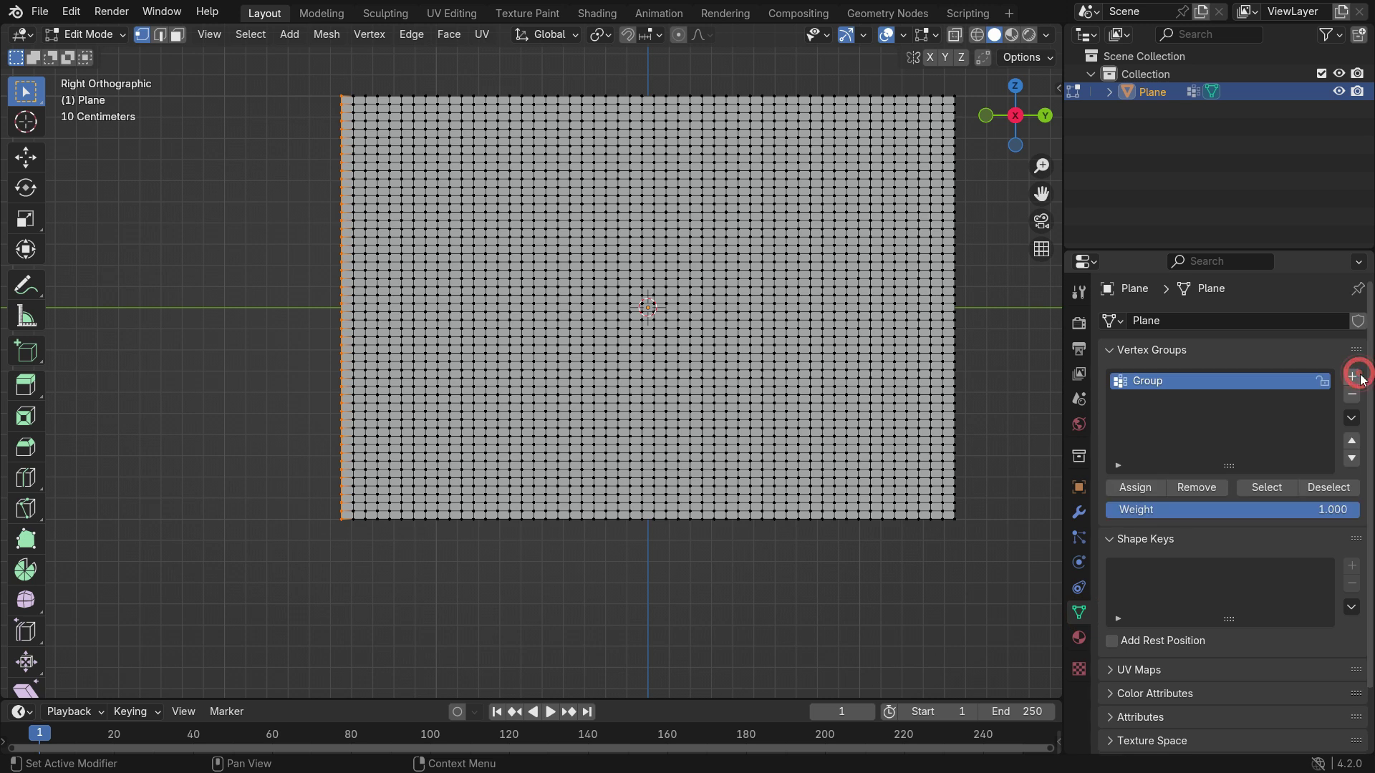
left_click(1153, 483)
double_click(1160, 378)
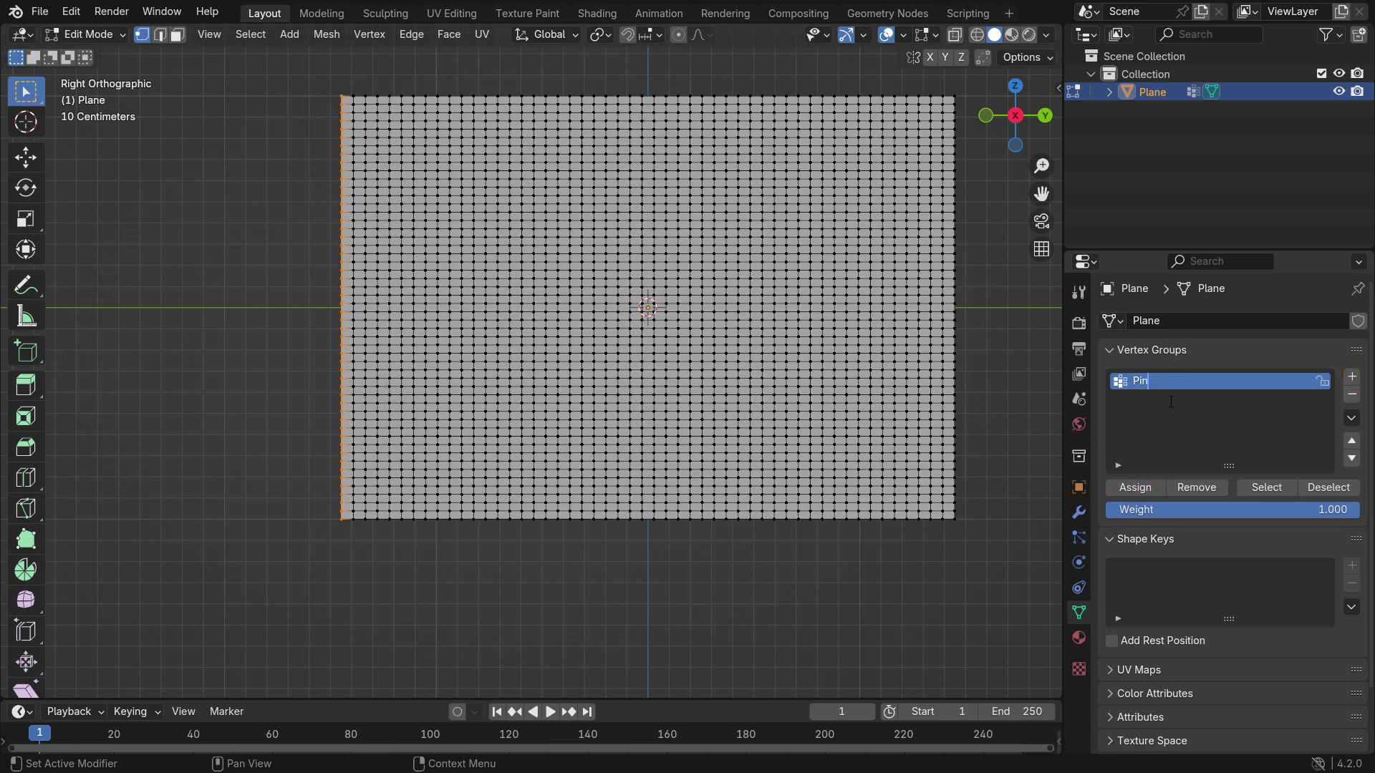
Add cloth physics to the plane and enable self collisions.
left_click(1079, 562)
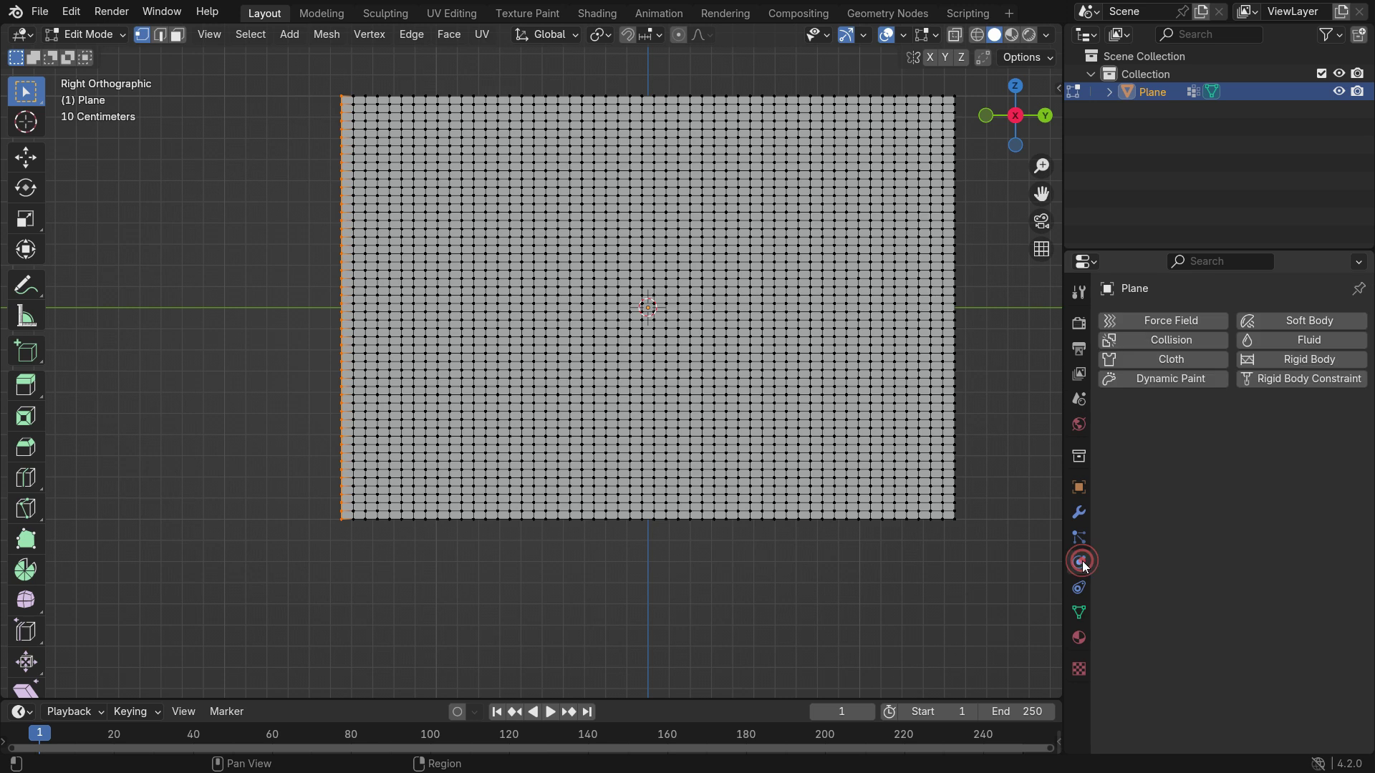
left_click(1160, 361)
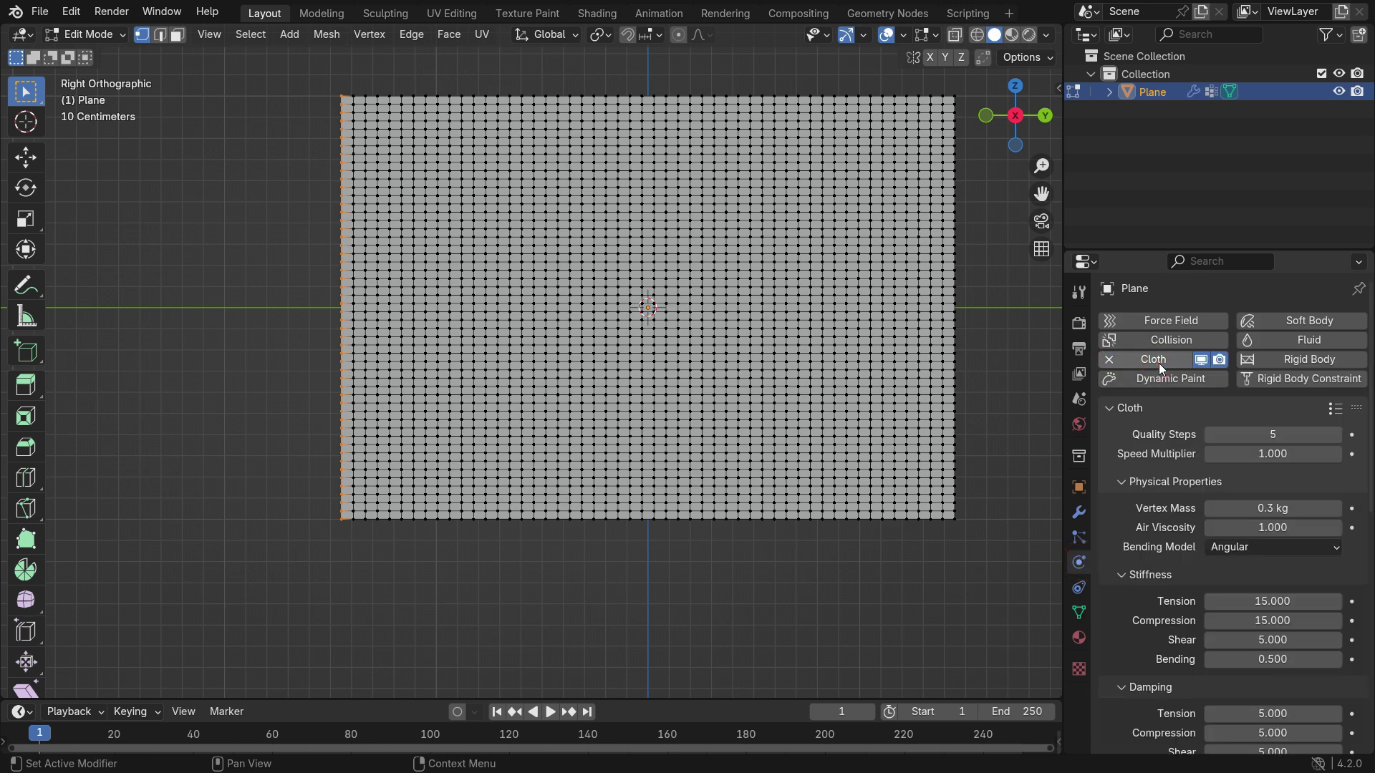
scroll(1139, 553, "down", 15)
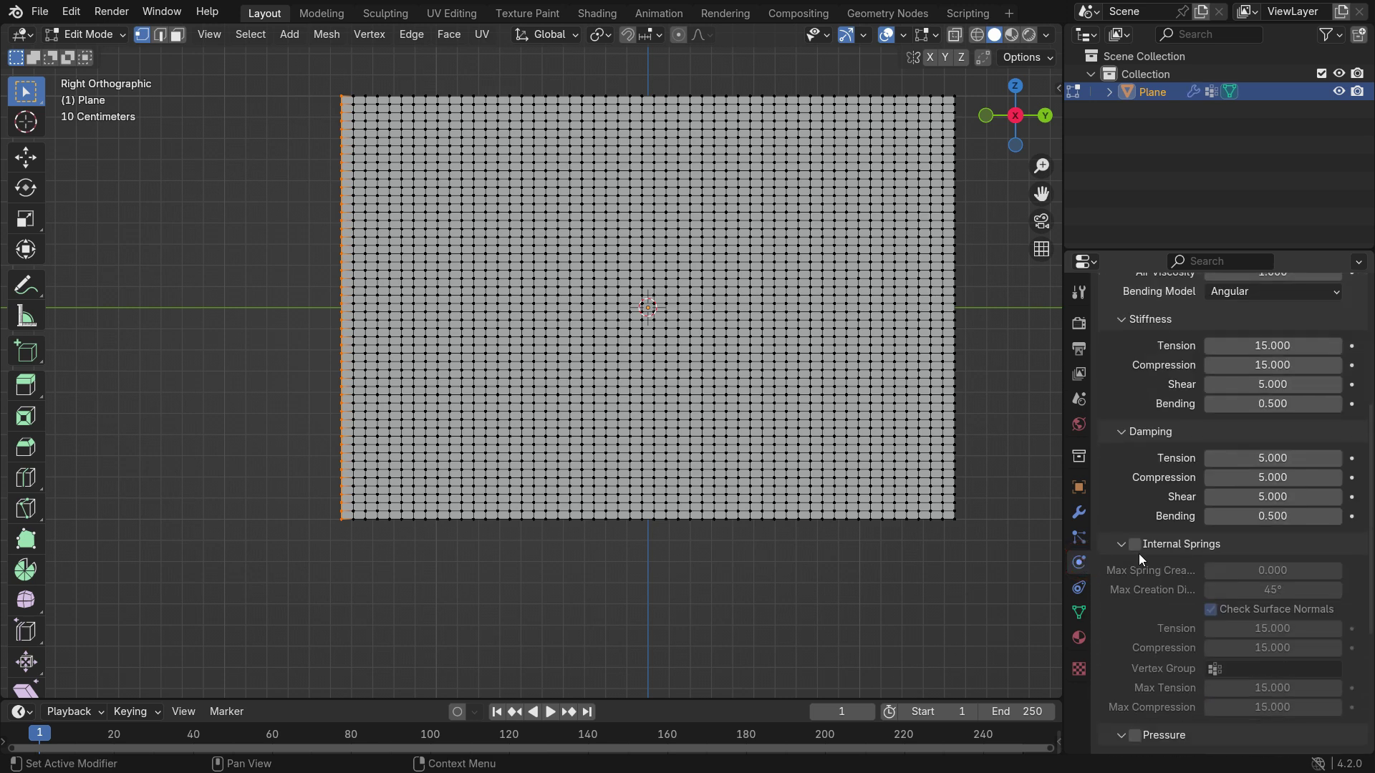
scroll(1139, 552, "down", 2)
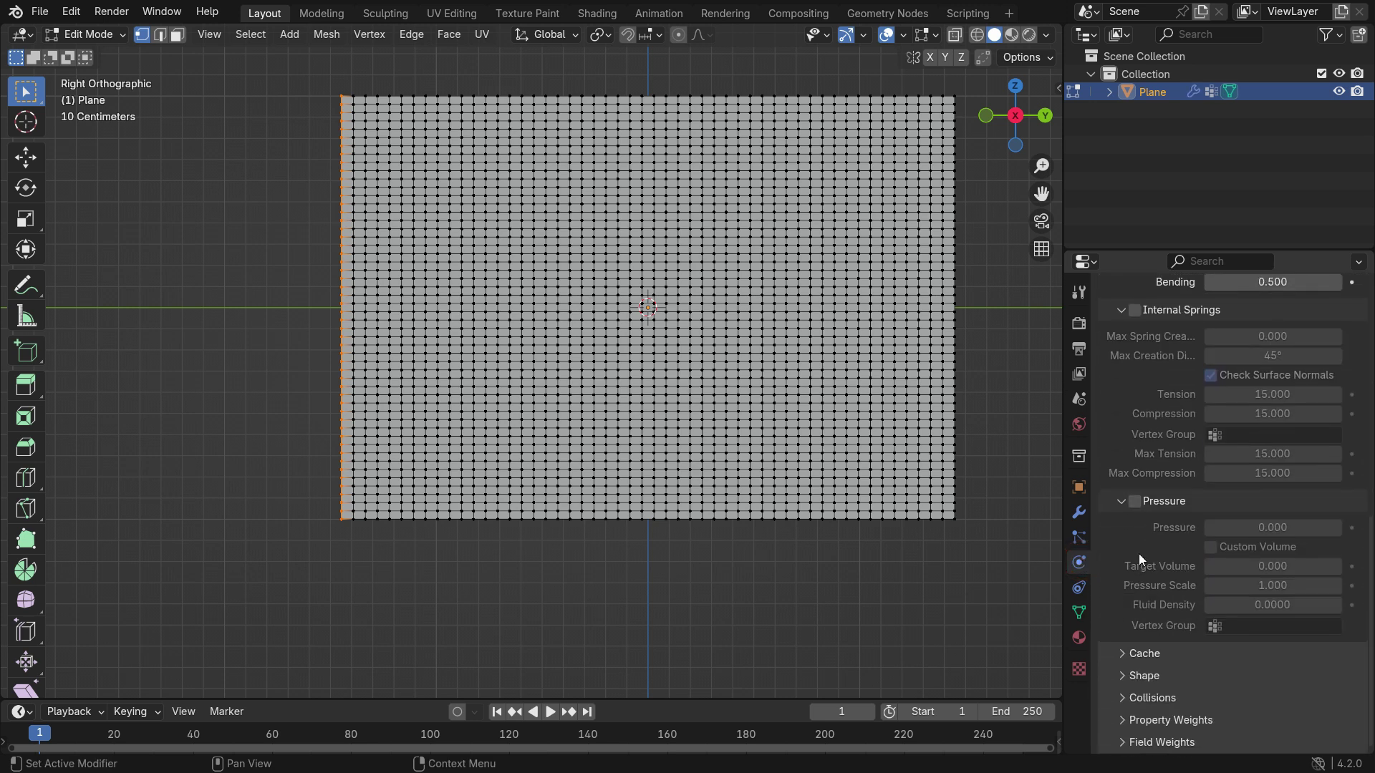
left_click(1139, 697)
scroll(1149, 659, "down", 8)
left_click(1136, 648)
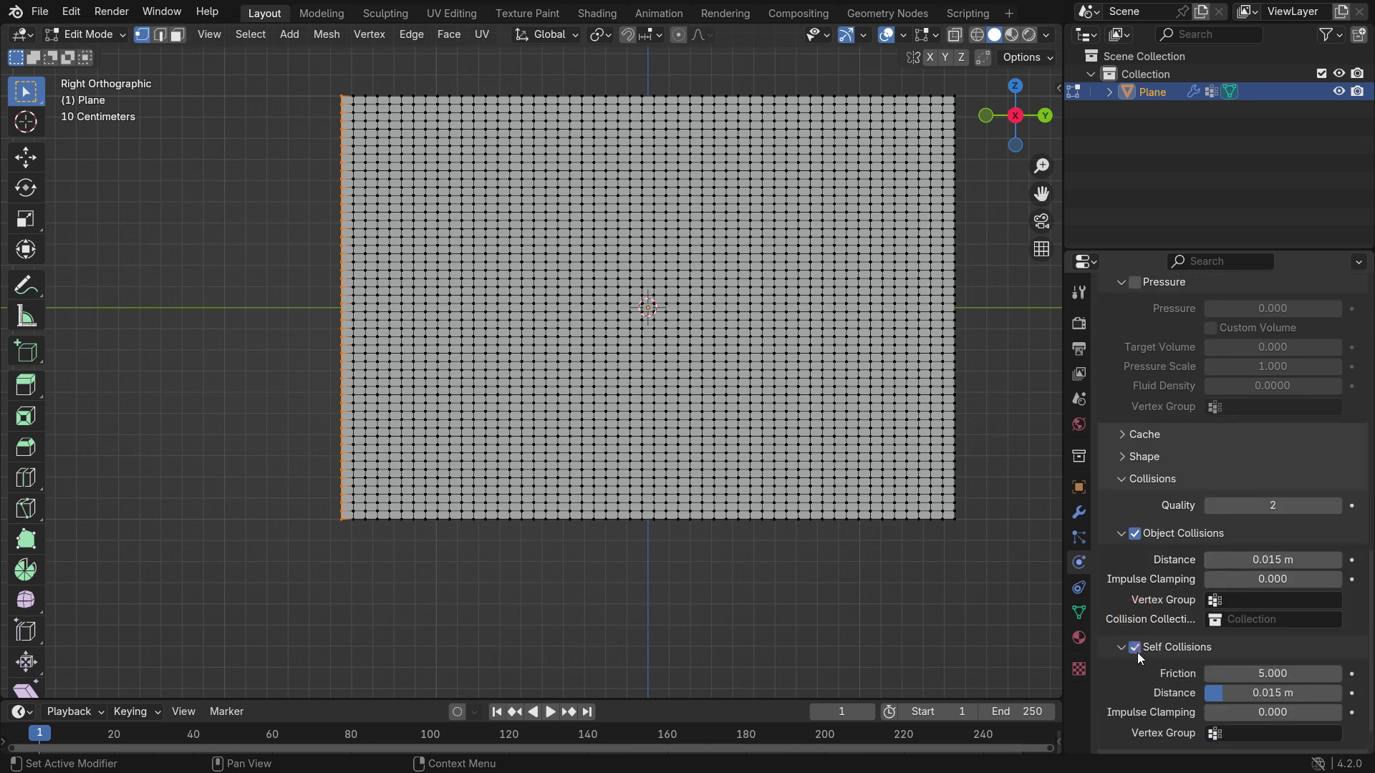
Set the cloth's pin group to the Pins vertex group.
left_click(1150, 458)
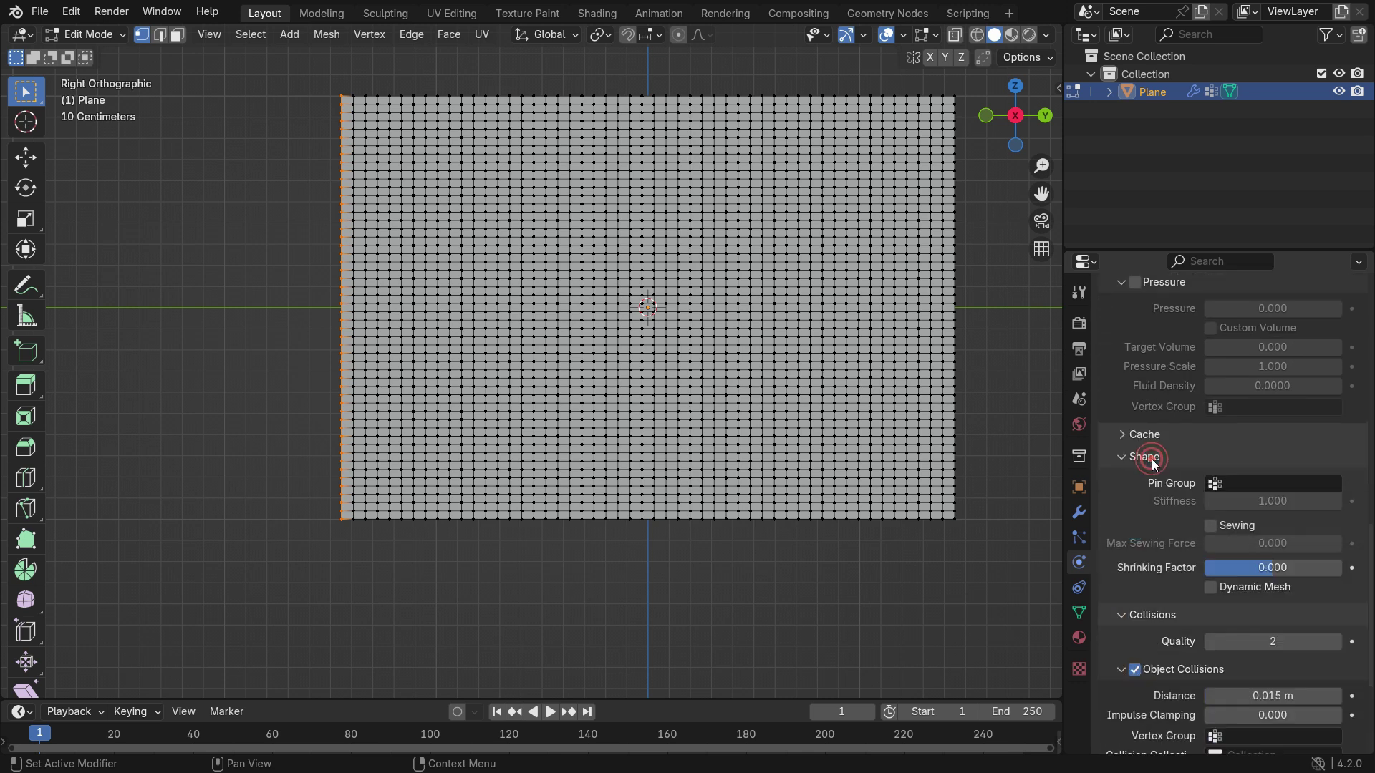
left_click(1233, 483)
left_click(1231, 506)
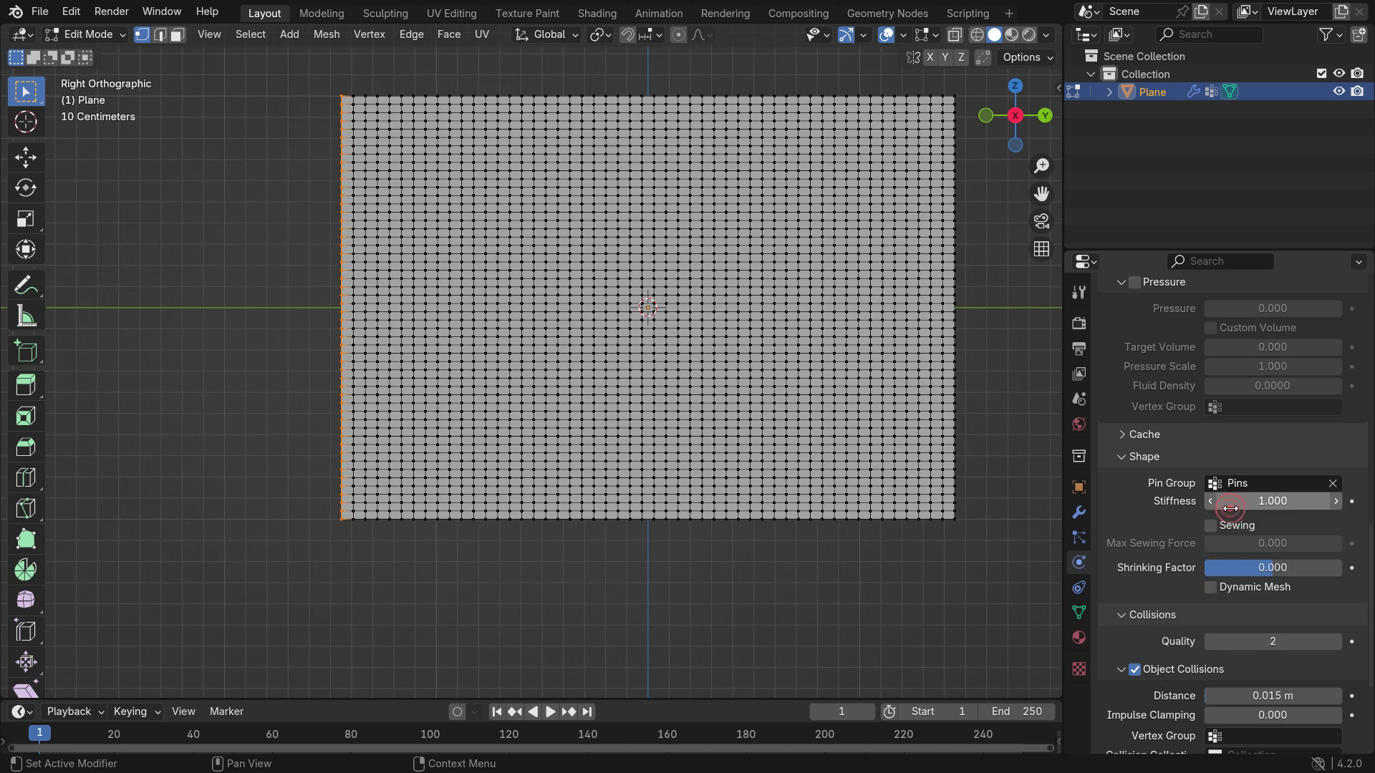
Return to Object Mode, play the cloth simulation, stop it and go back to the first frame.
key("Tab")
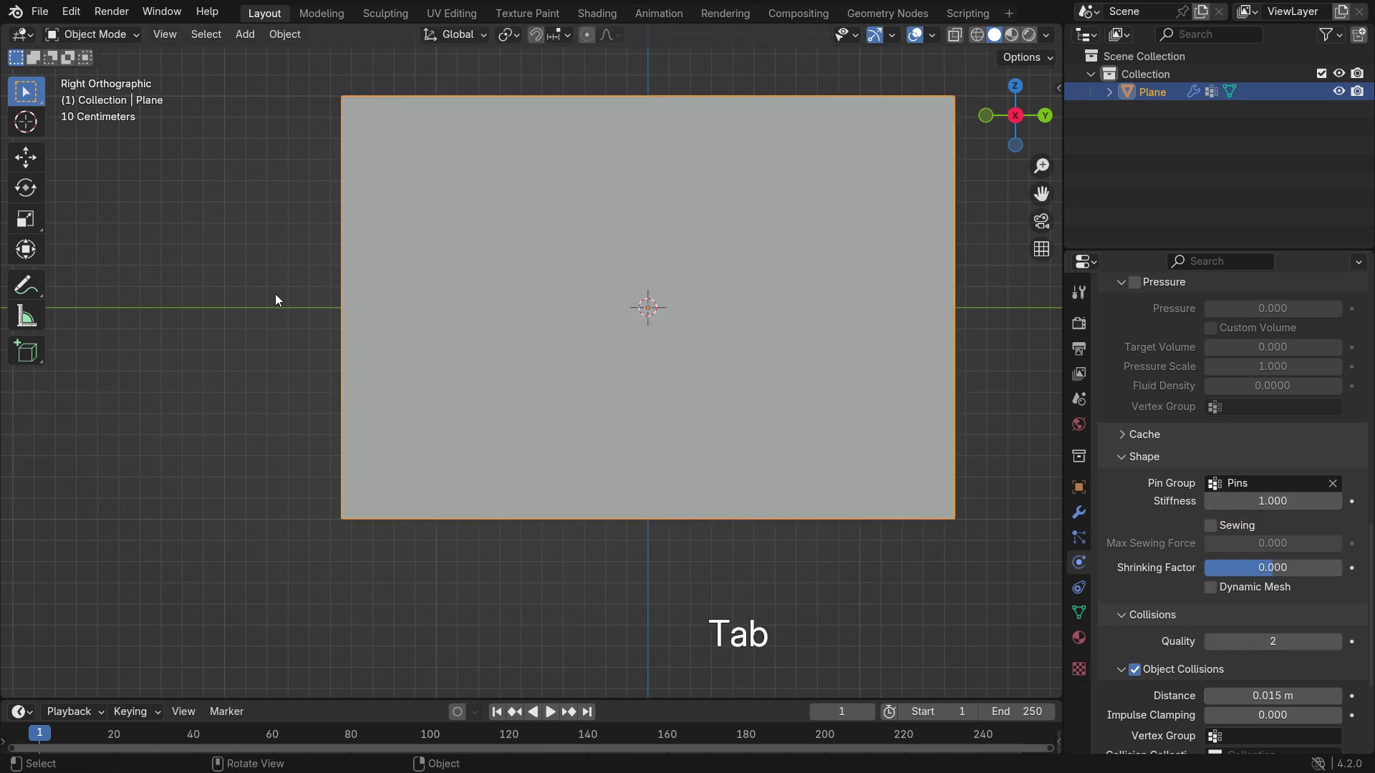
key("space")
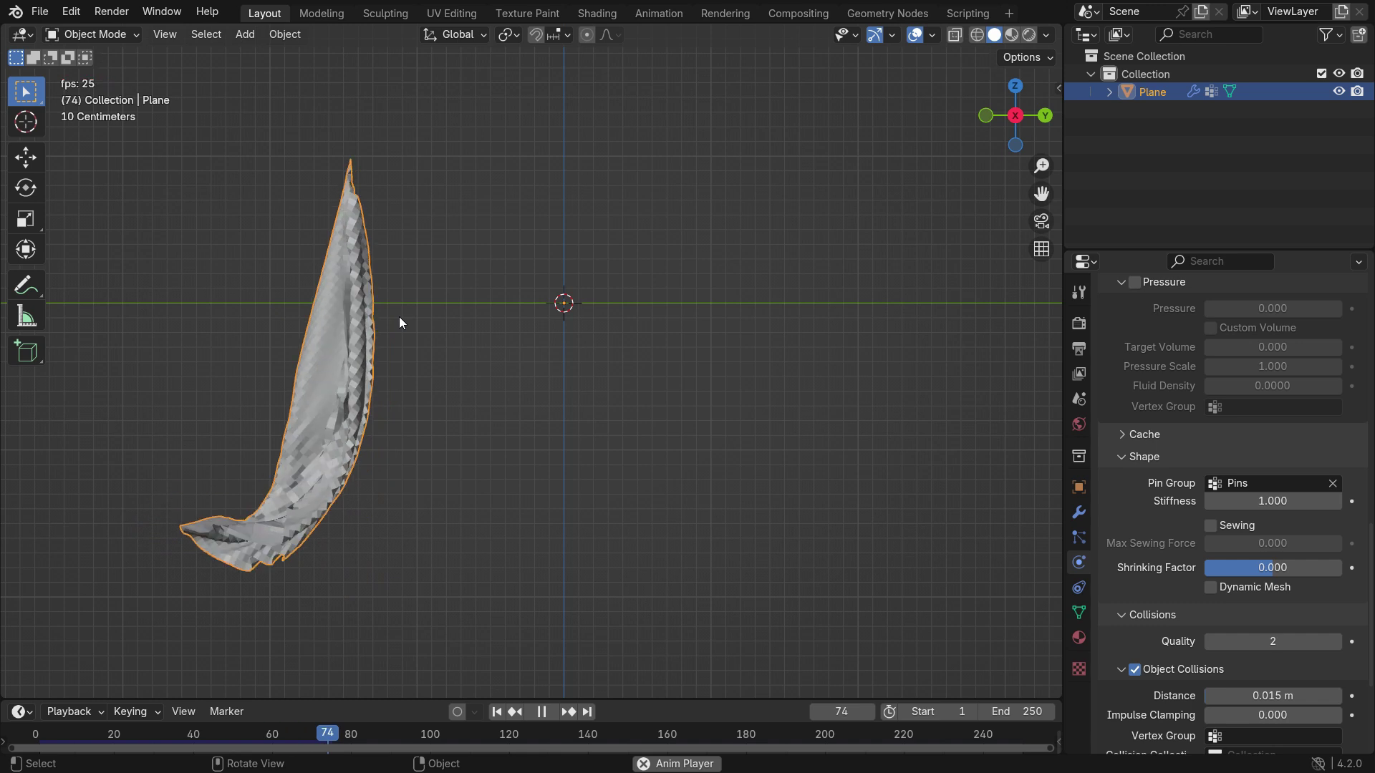
key("space")
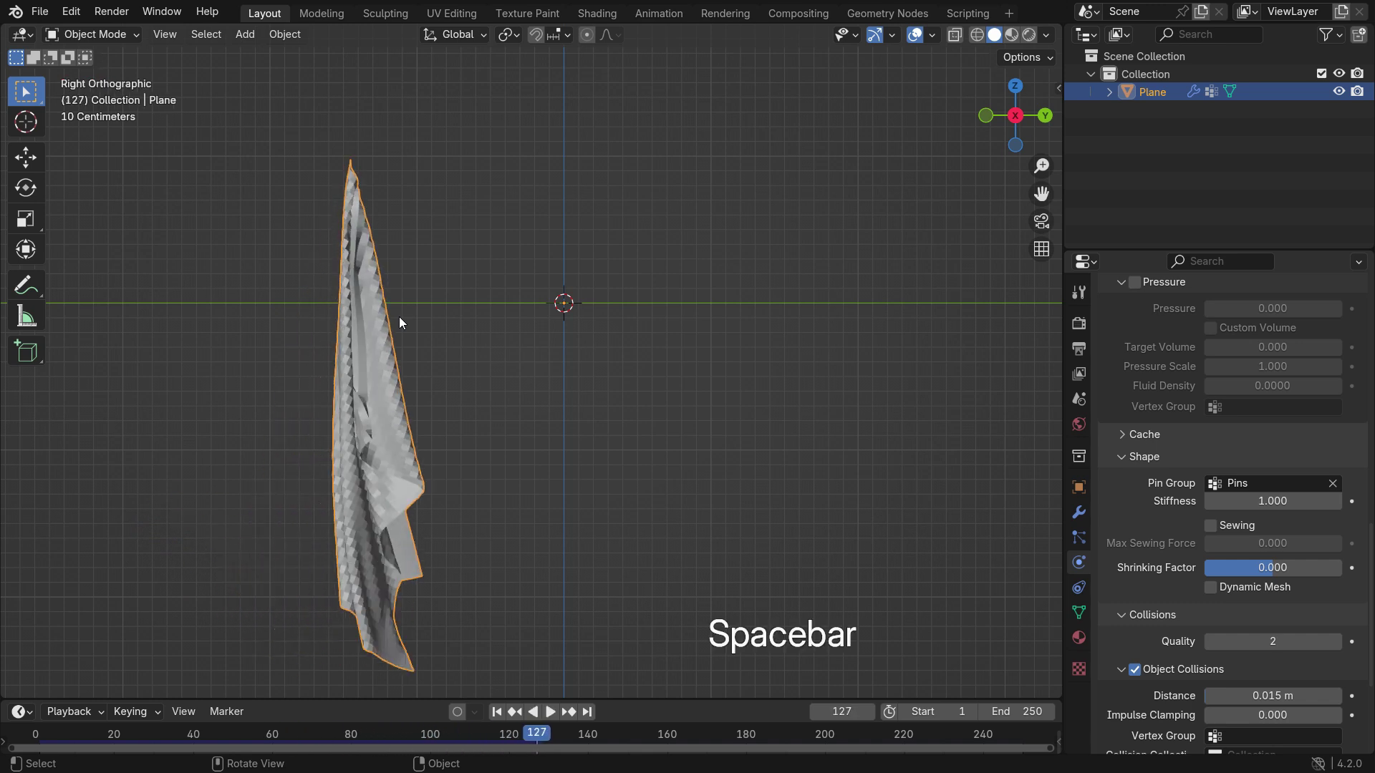
key("shift+Left")
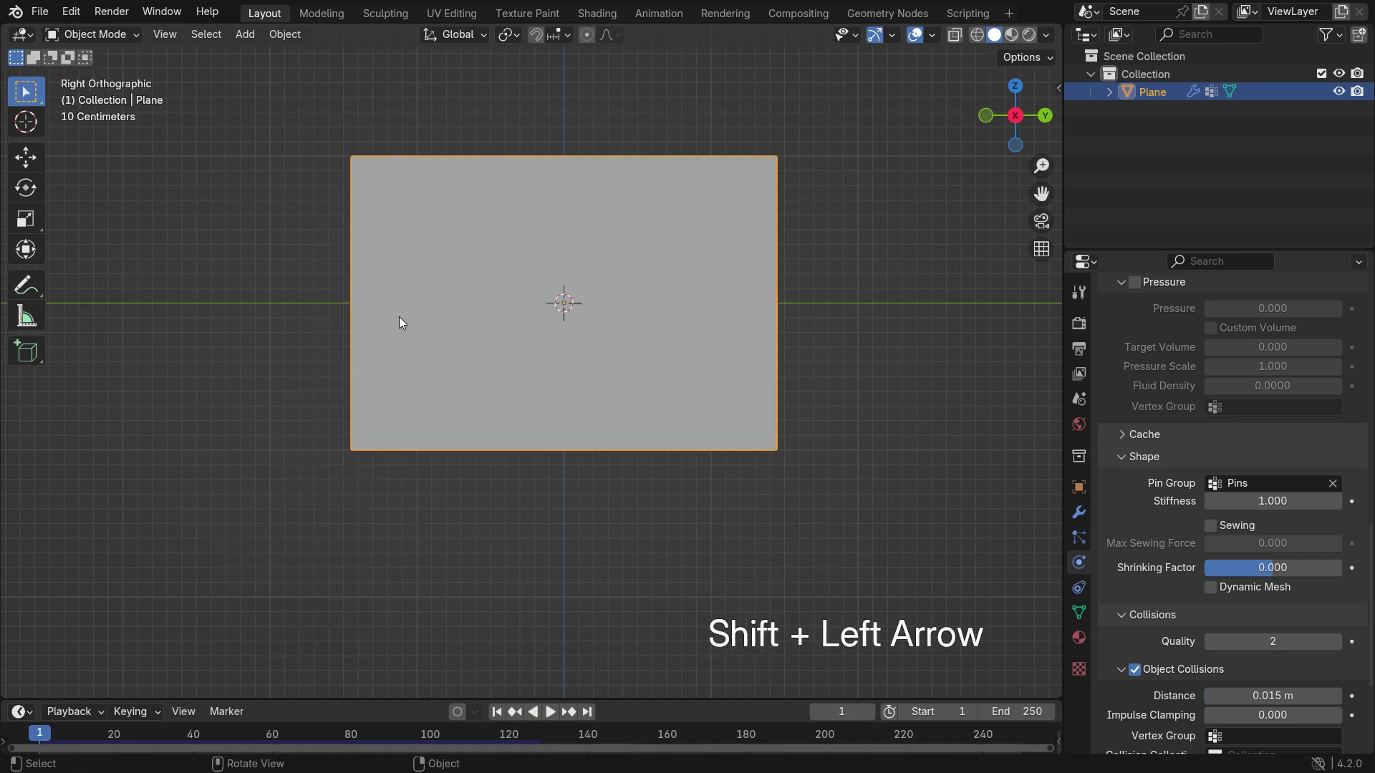
Add a Wind force field at the scene origin.
scroll(420, 416, "down", 1)
key("shift+a")
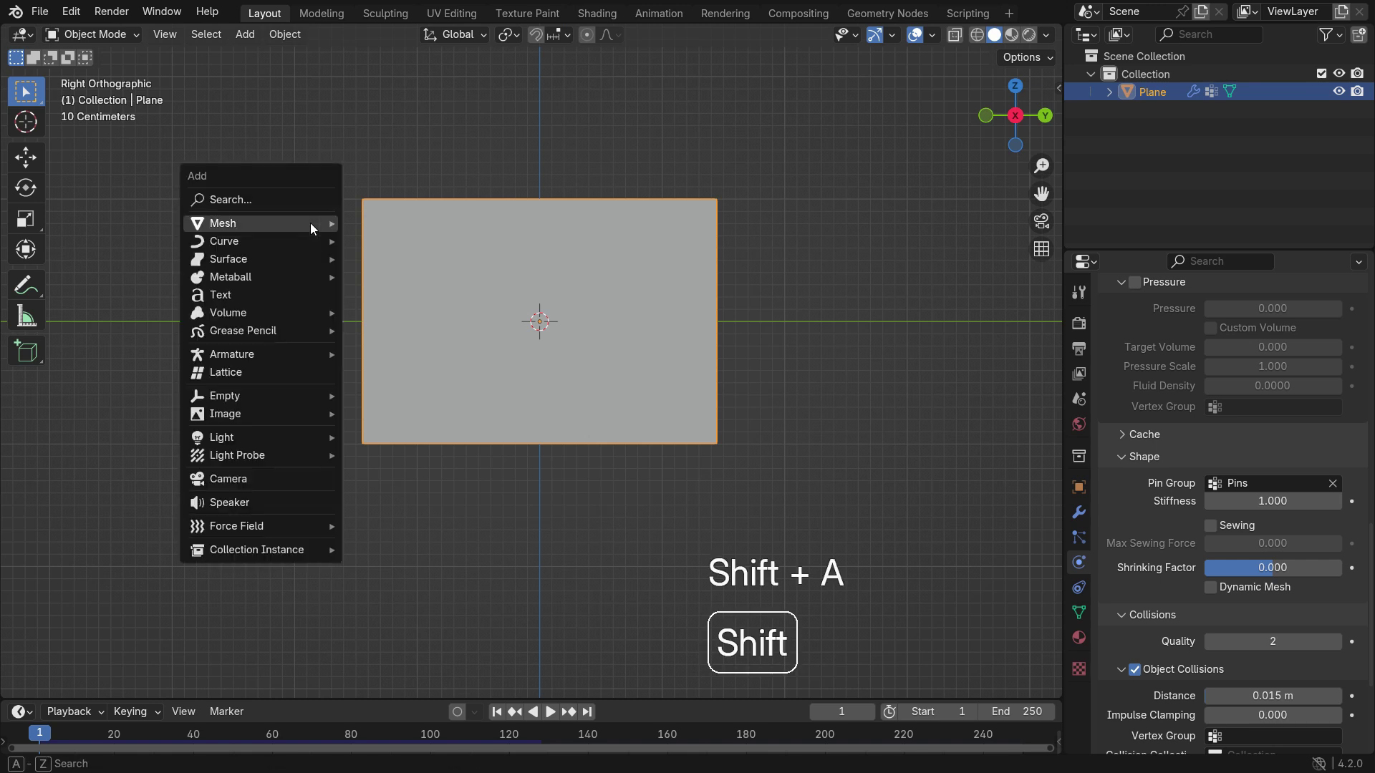
mouse_move(294, 527)
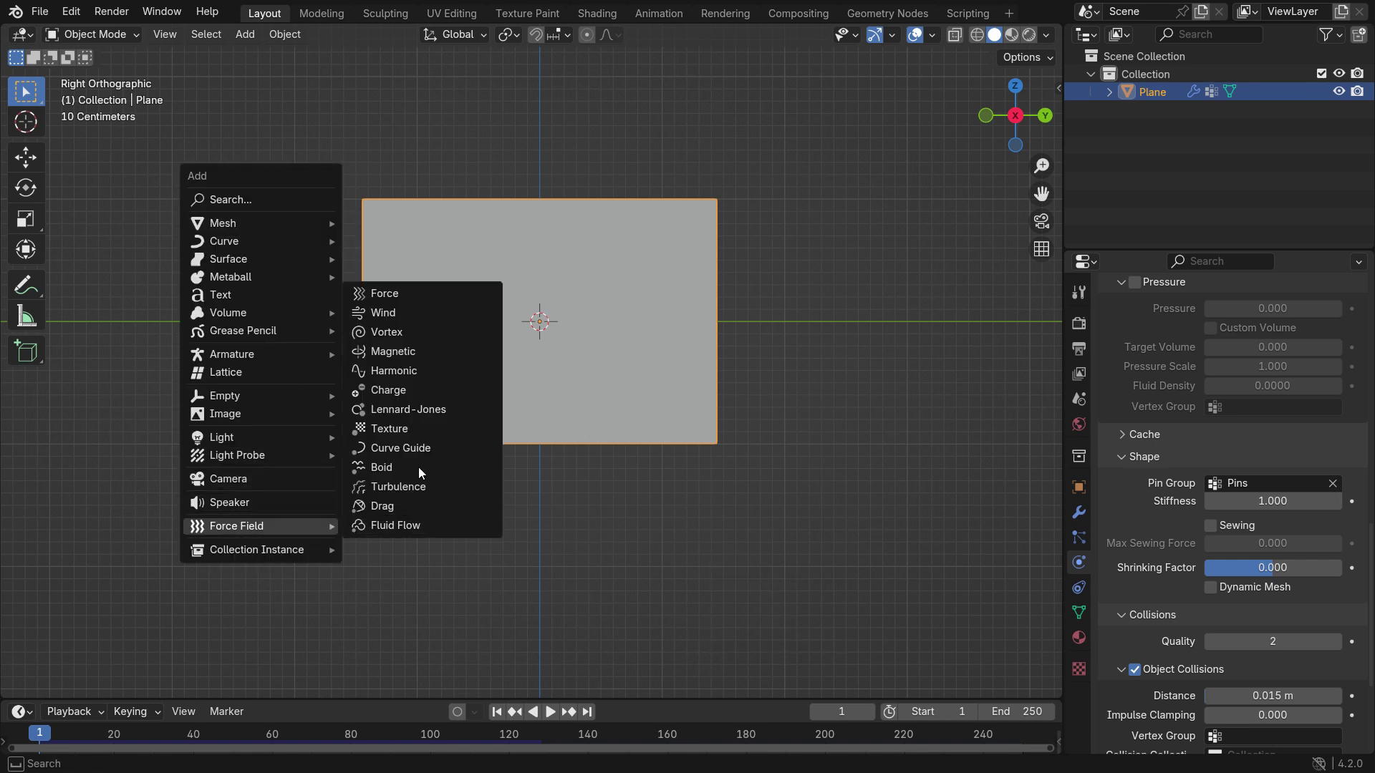
left_click(412, 315)
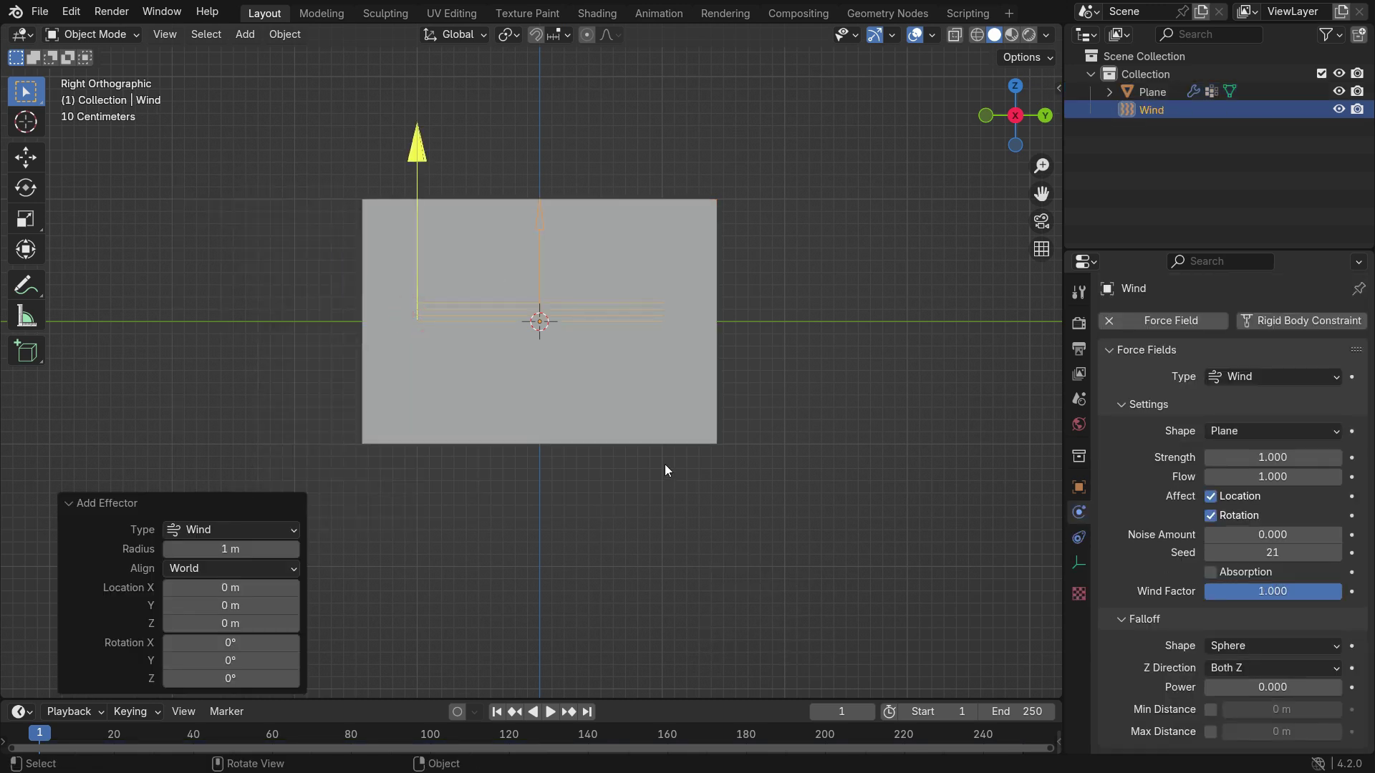
Rotate the Wind force field about 90° to blow toward the plane and move it about 3.4 m along negative Y.
key("r")
left_click(371, 473)
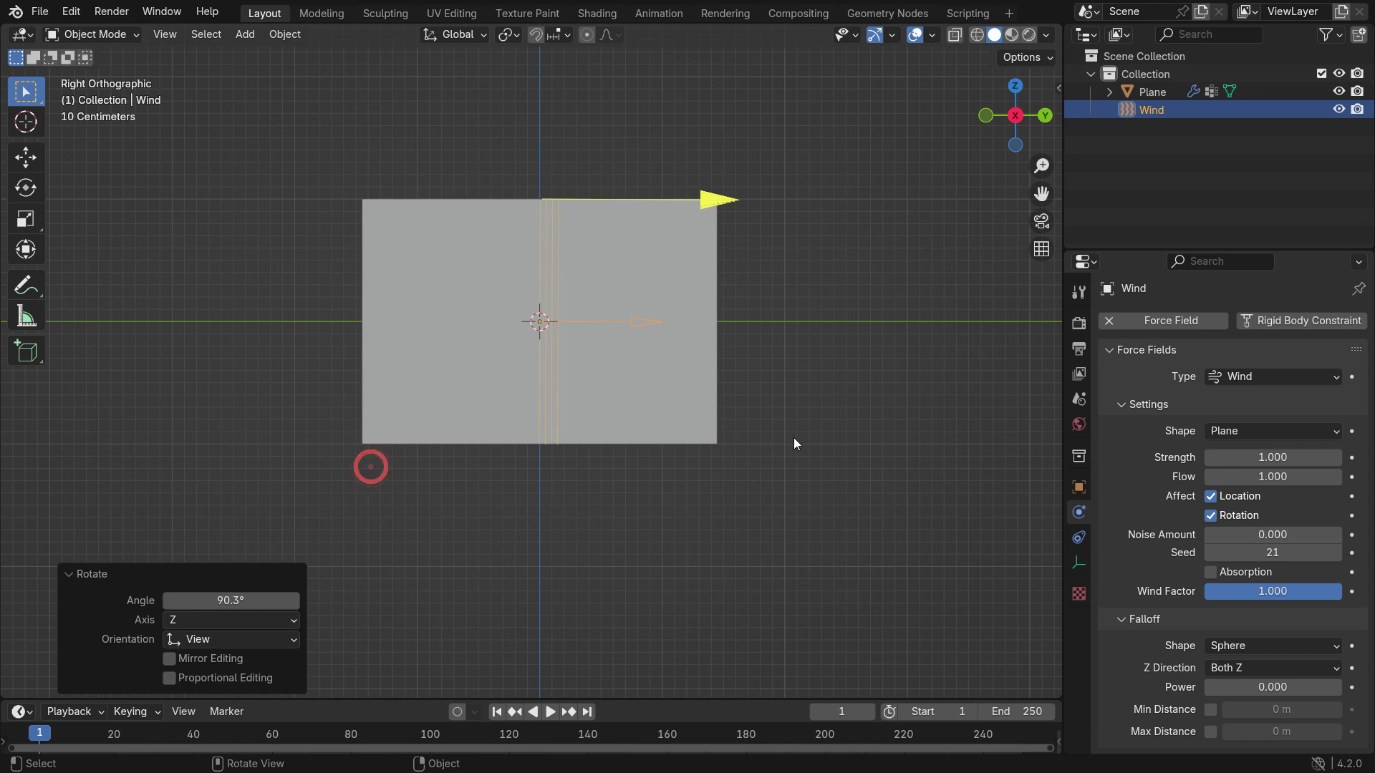
key("g")
left_click(380, 450)
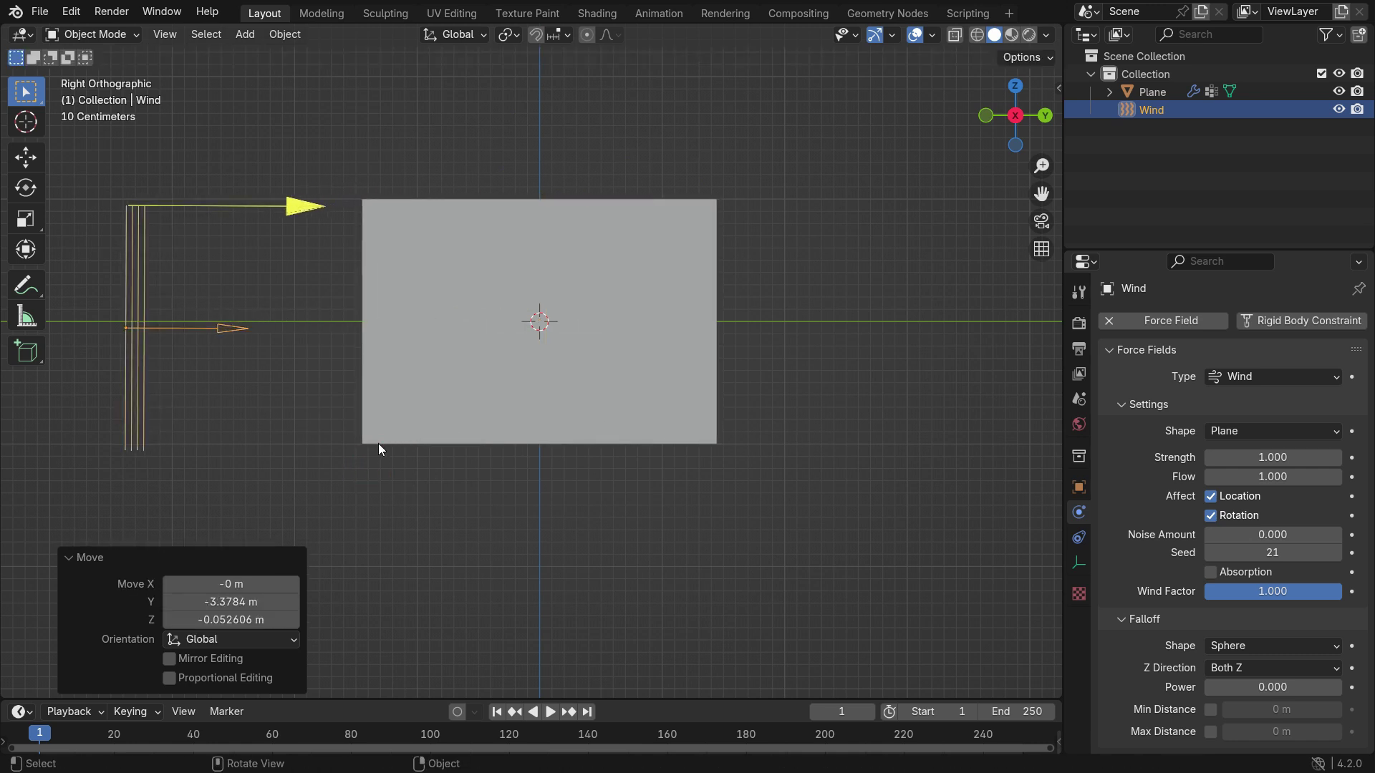
Set the wind strength to 10000 and play the cloth simulation, stopping it around frame 201.
left_click(1279, 457)
type("1000")
key("Return")
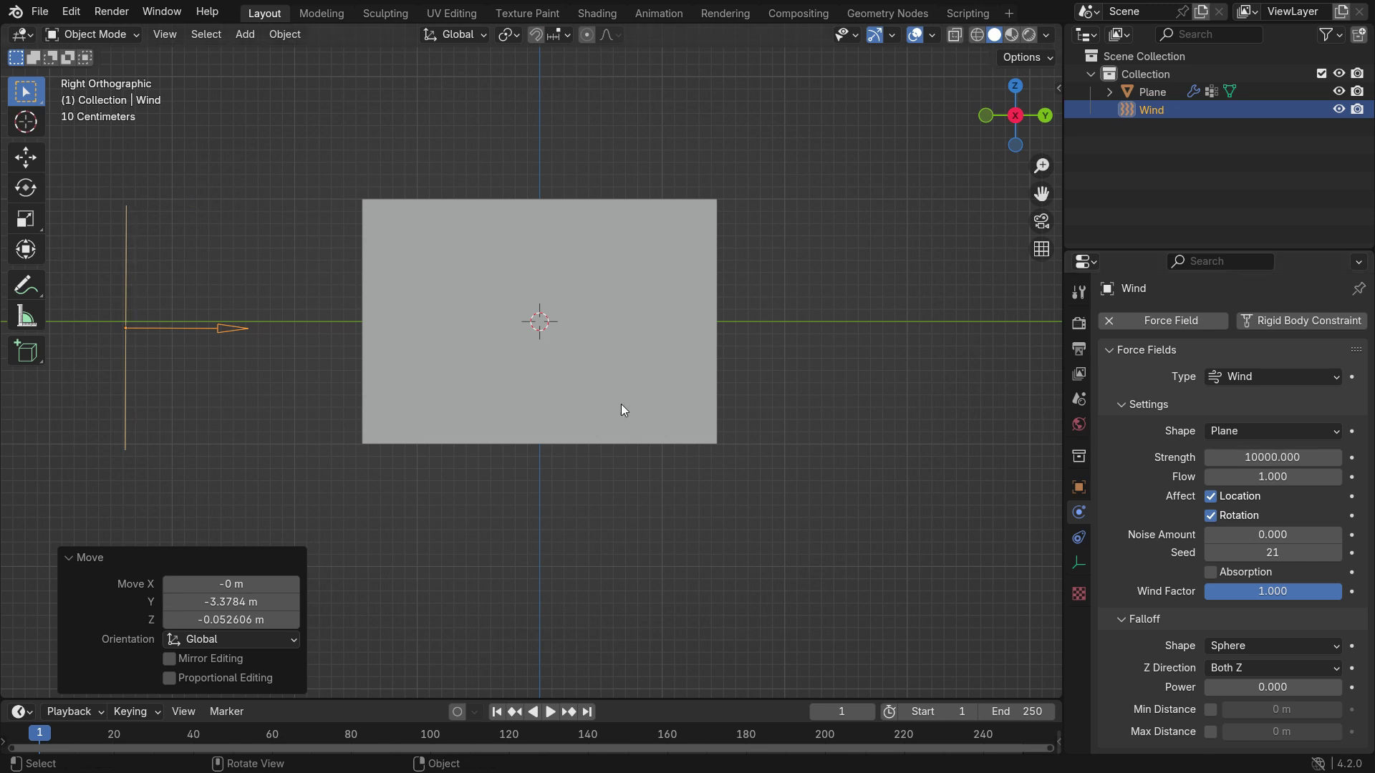
left_click(550, 713)
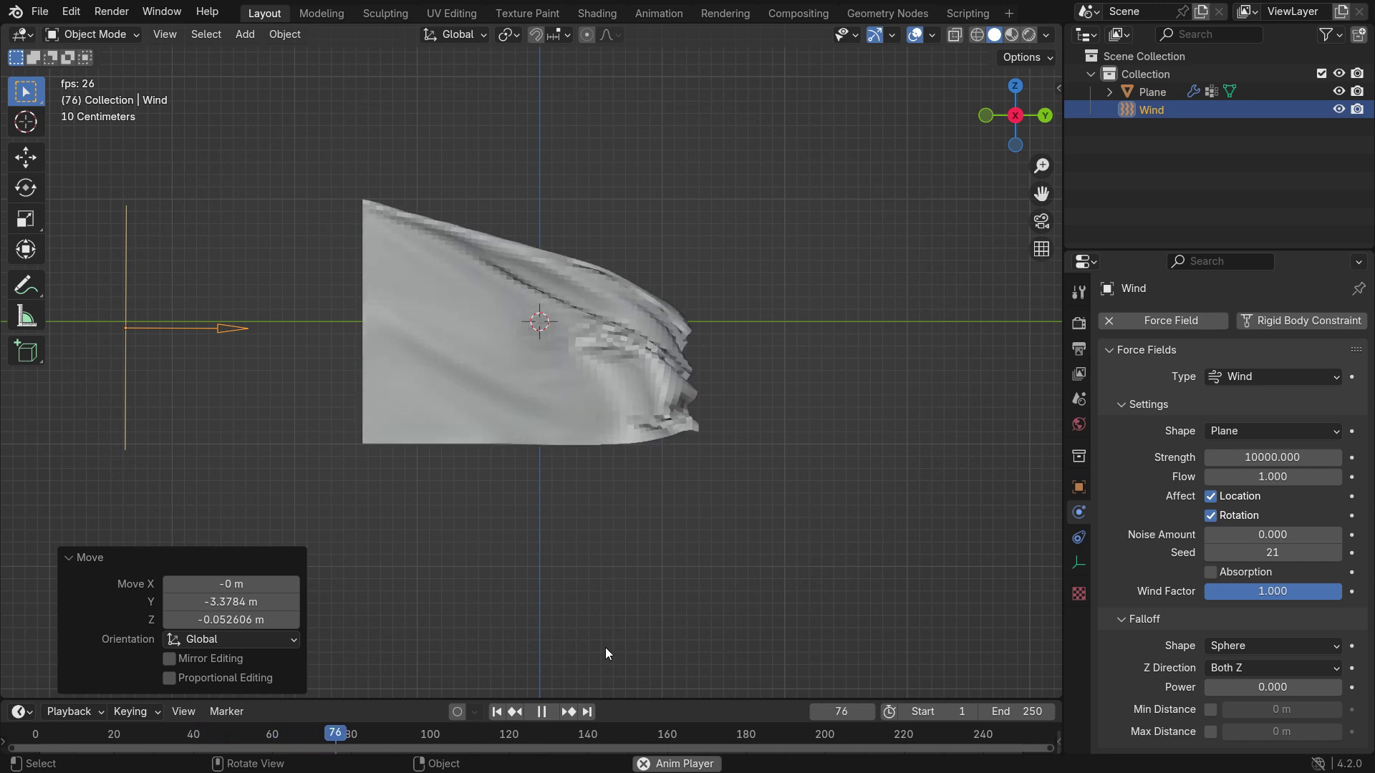
scroll(474, 467, "up", 3)
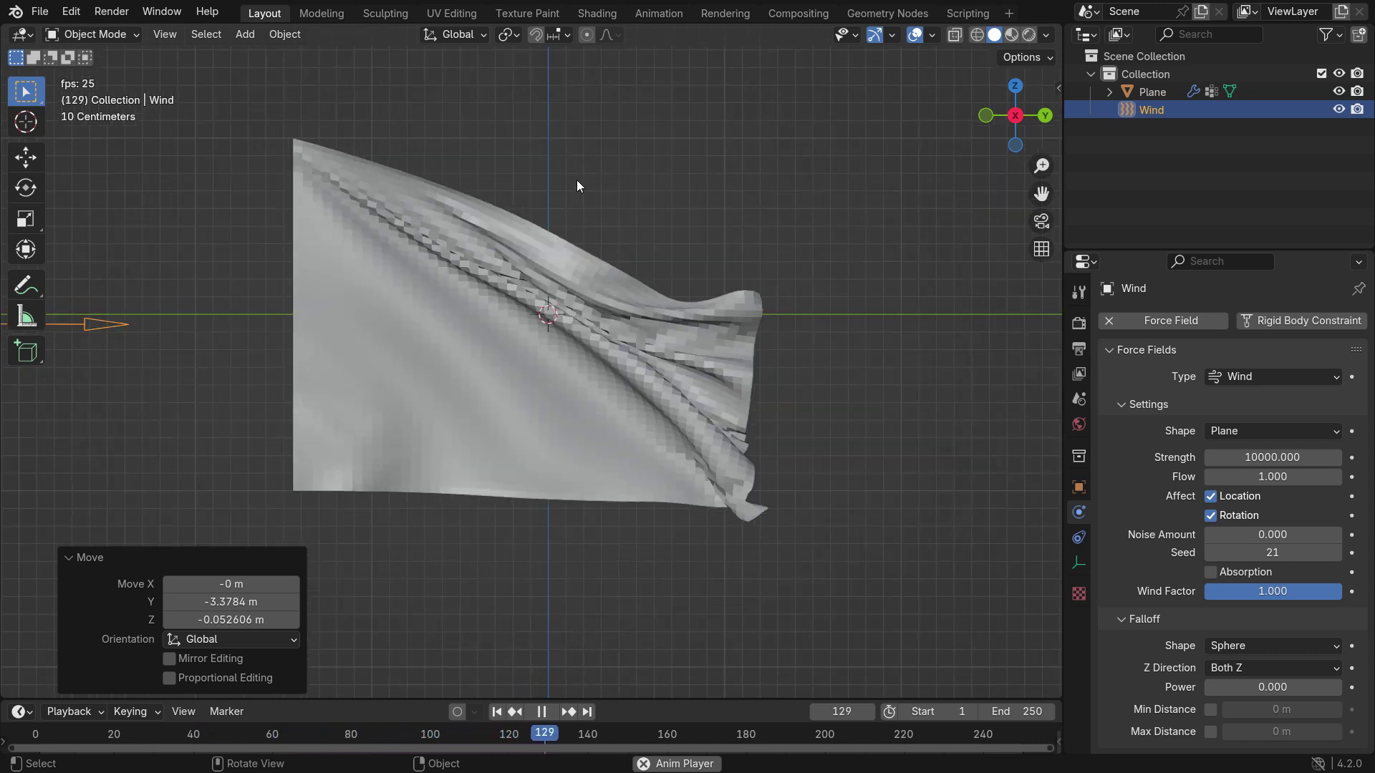
left_click(84, 558)
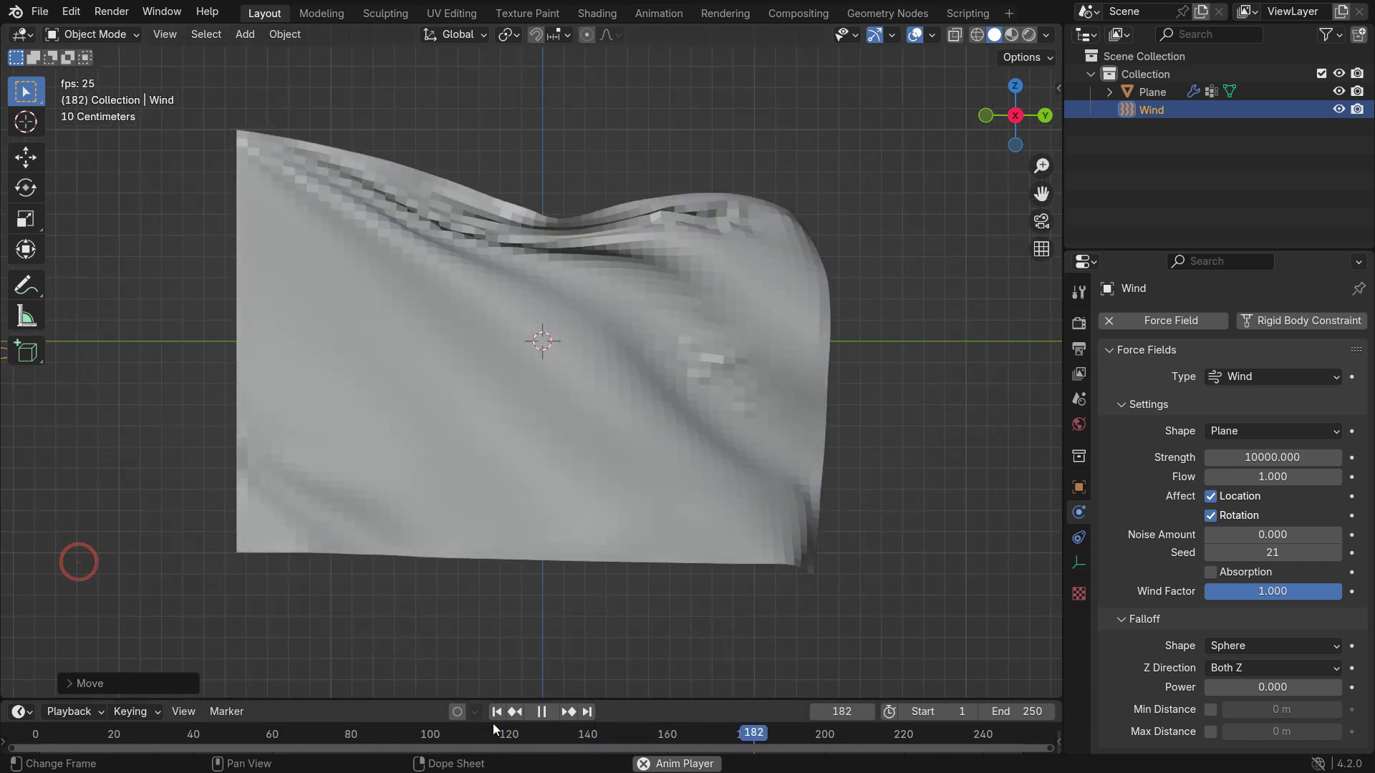
left_click(542, 711)
Apply smooth shading to the cloth plane.
left_click(561, 395)
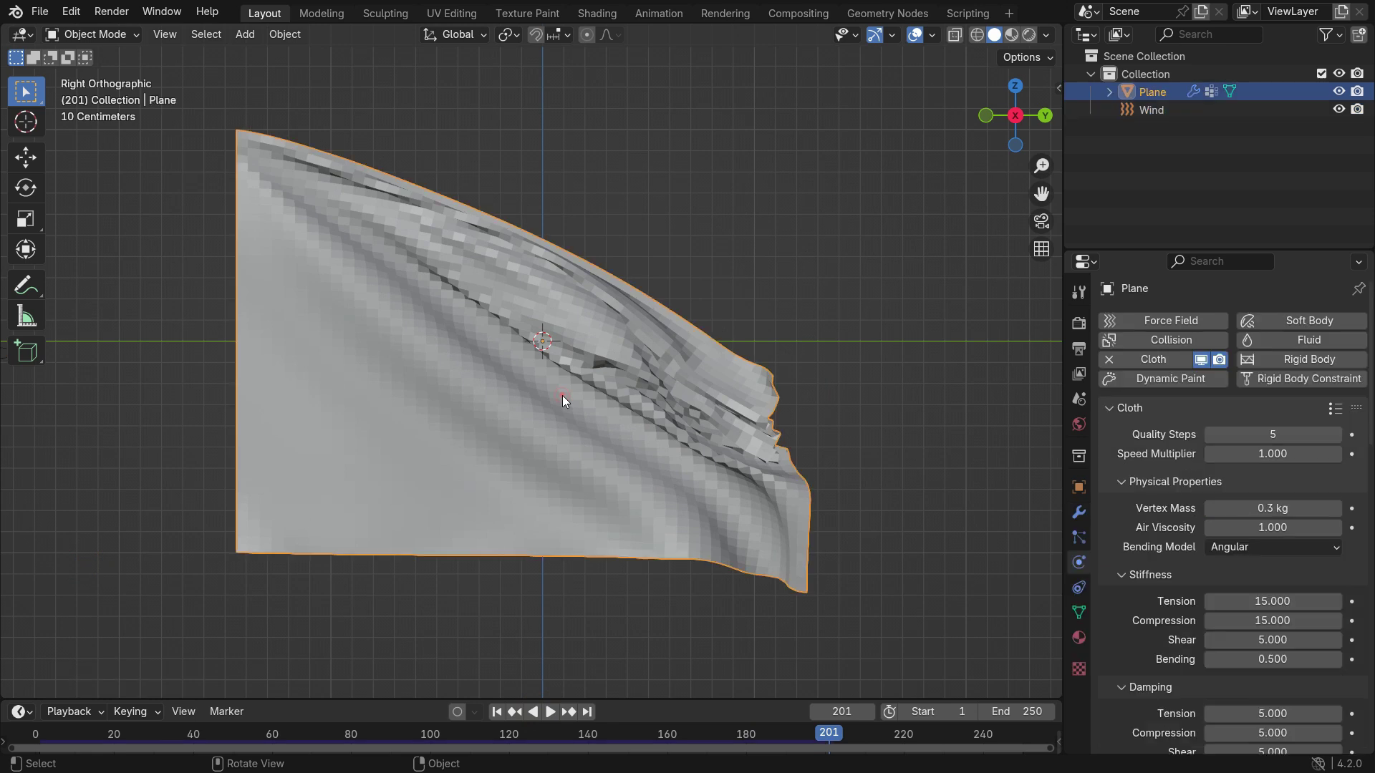
right_click(563, 399)
left_click(561, 396)
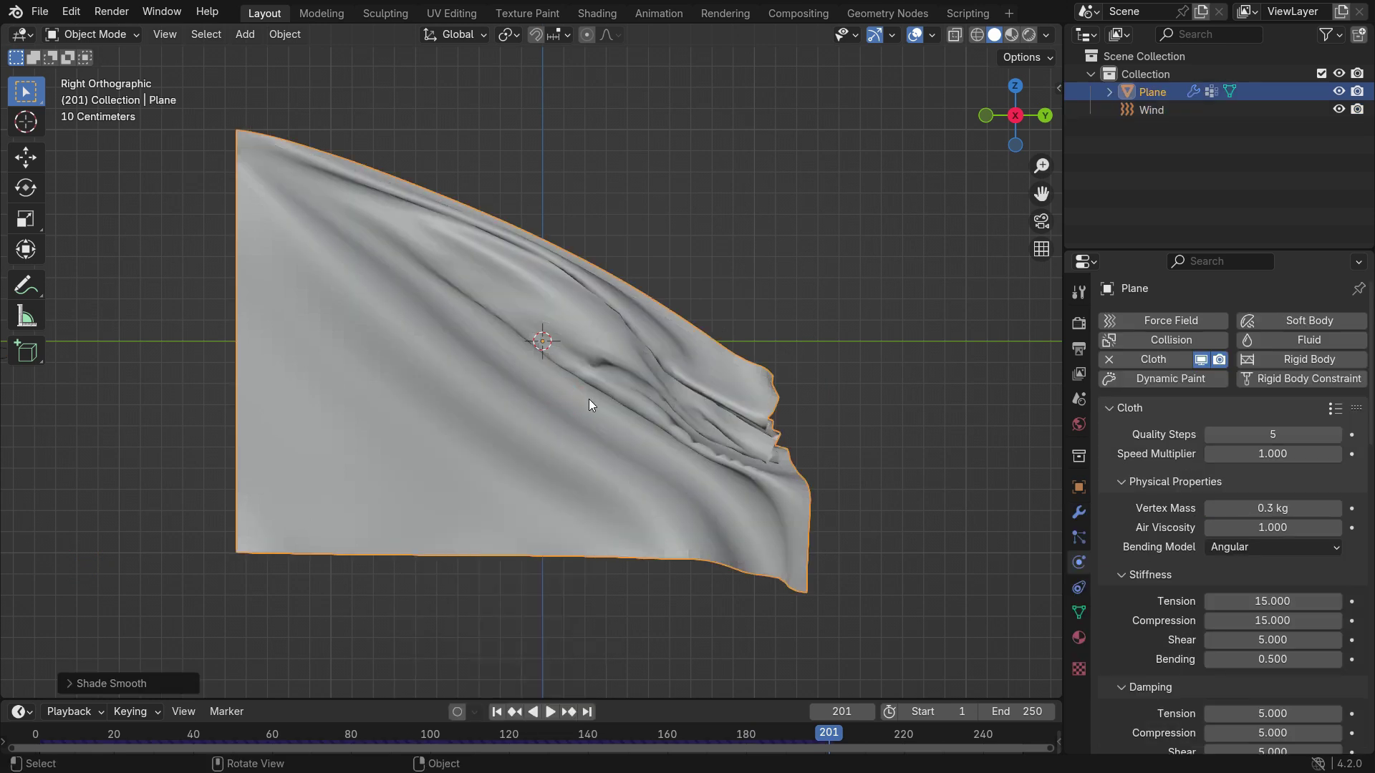
Add a Subdivision Surface modifier to the cloth plane and replay the simulation from the first frame.
left_click(1077, 511)
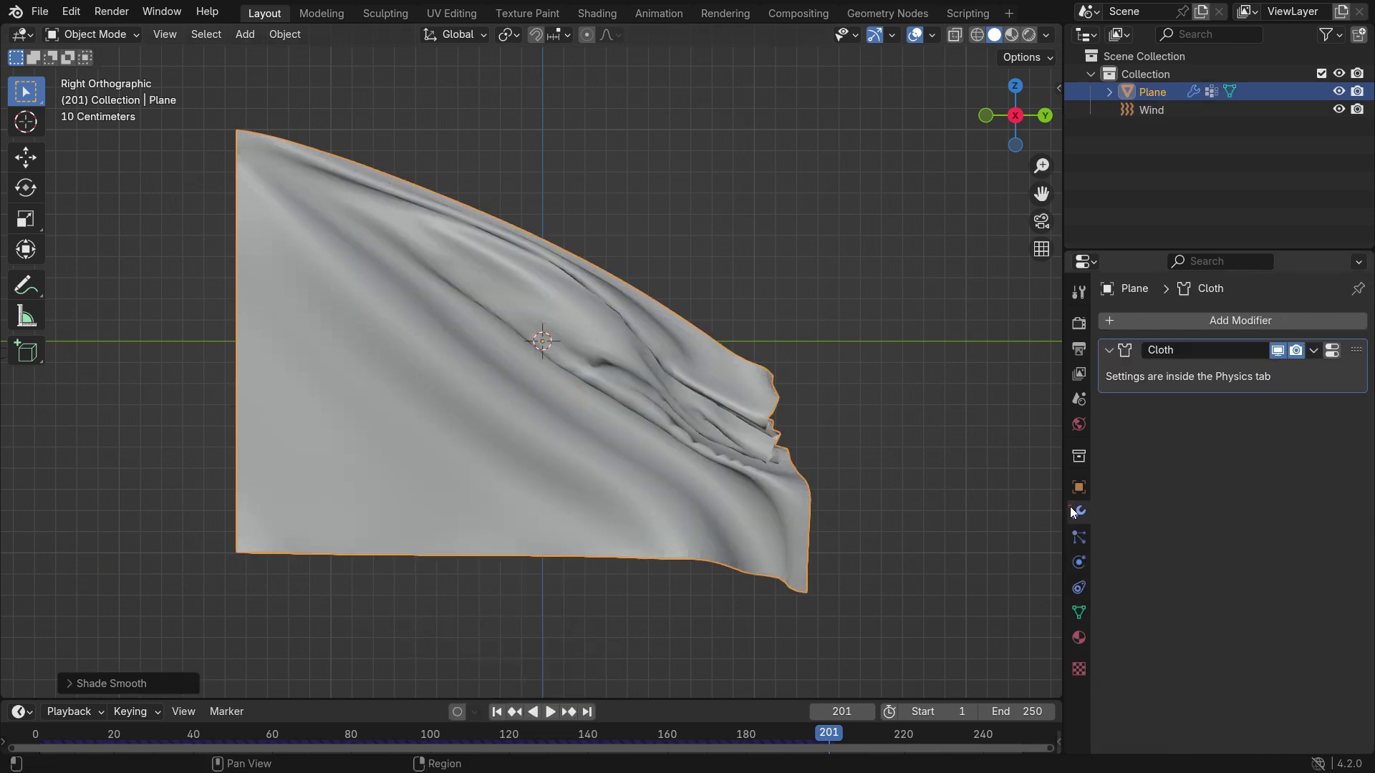
left_click(1149, 320)
left_click(1148, 320)
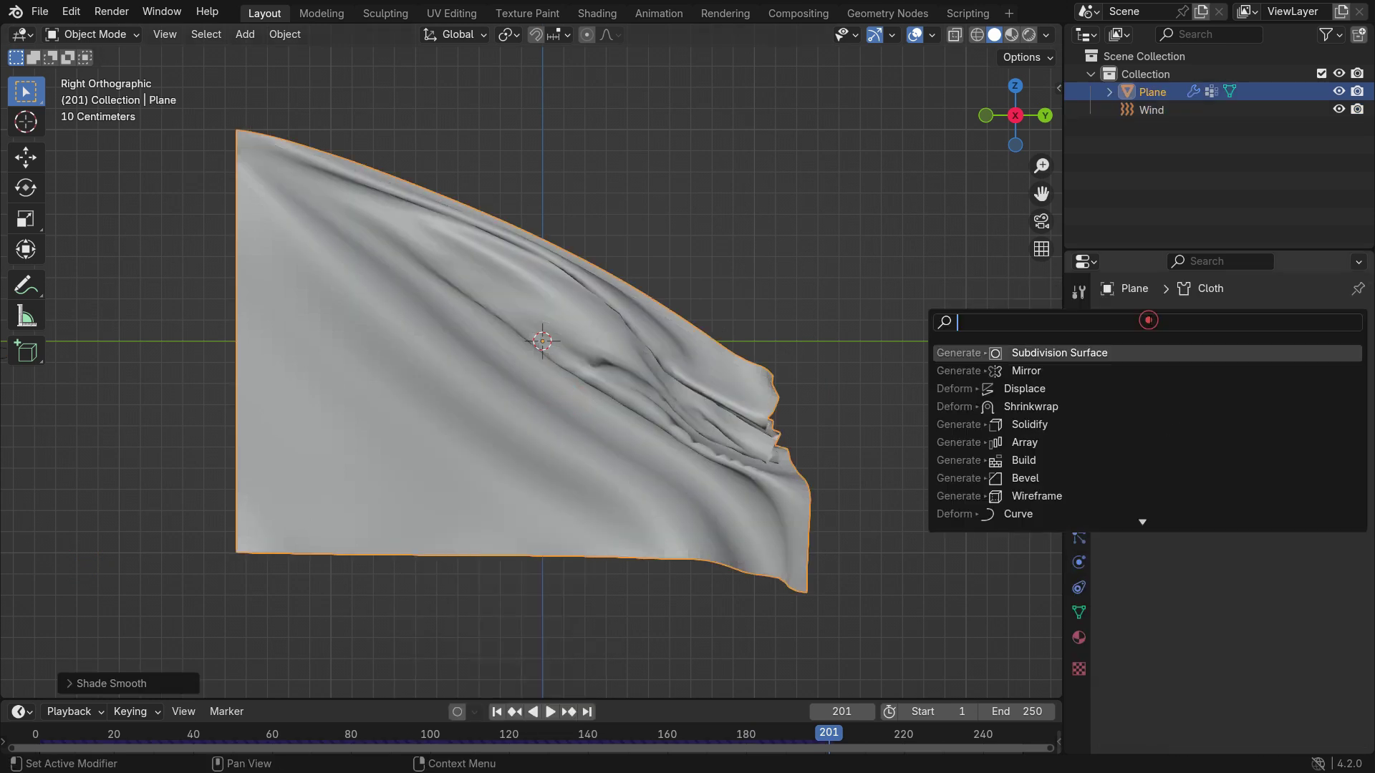
left_click(1083, 360)
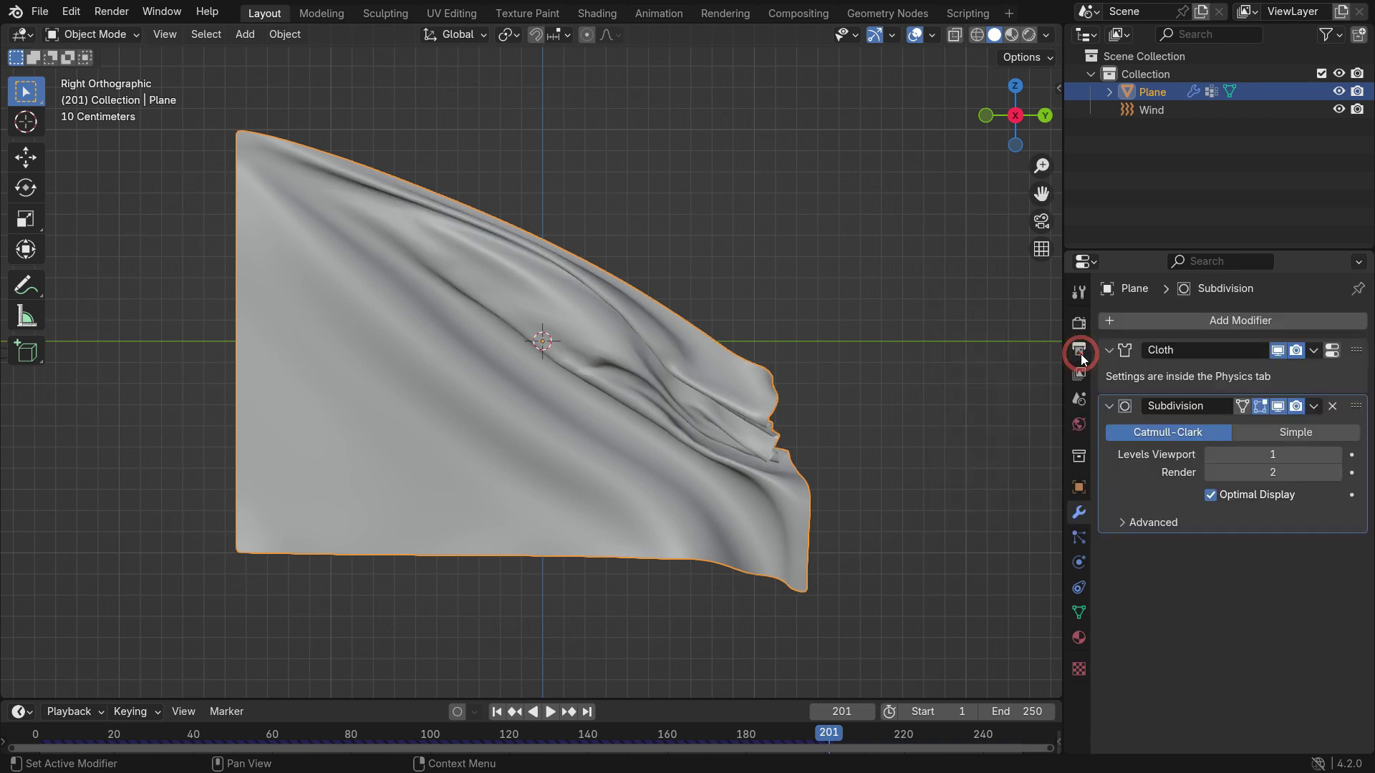
left_click(497, 711)
key("space")
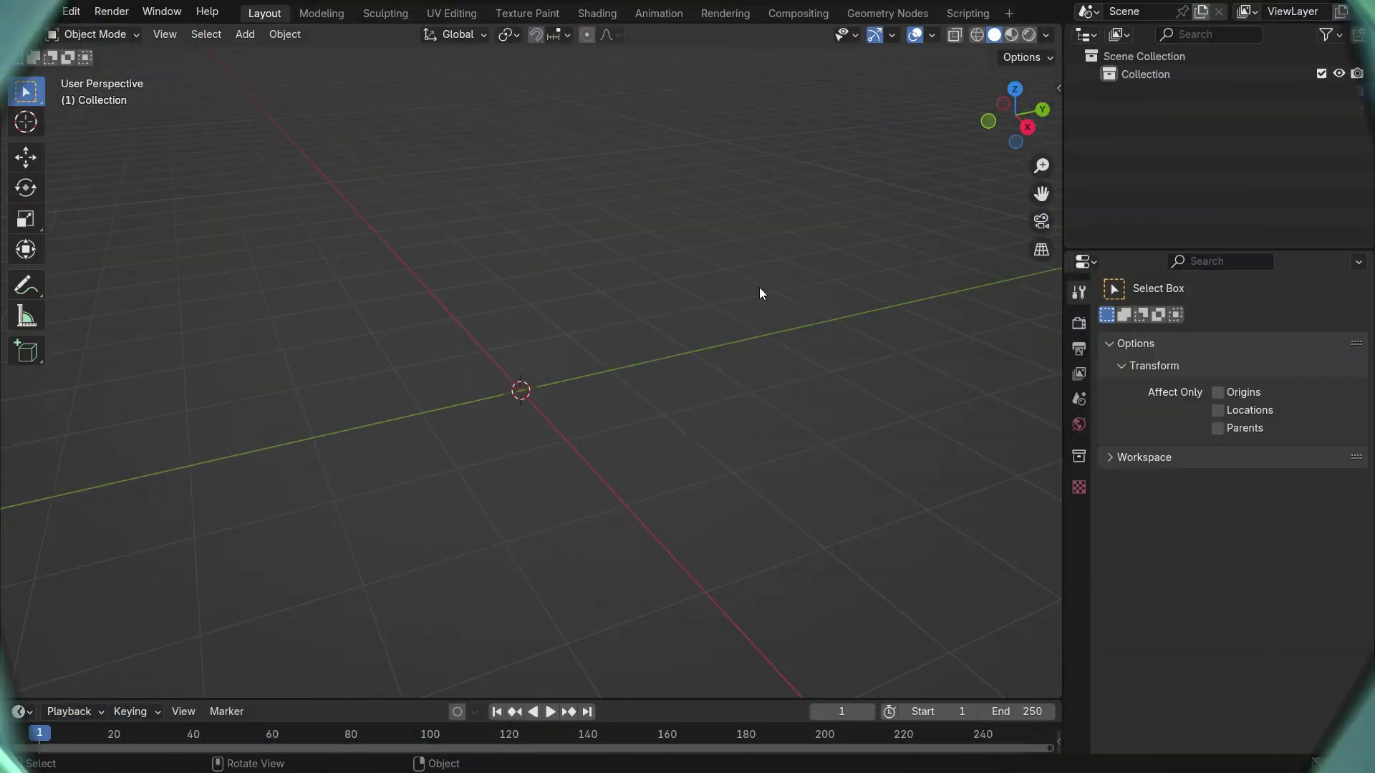
Add a cube mesh at the origin of the empty scene and scale it up slightly.
key("shift+a")
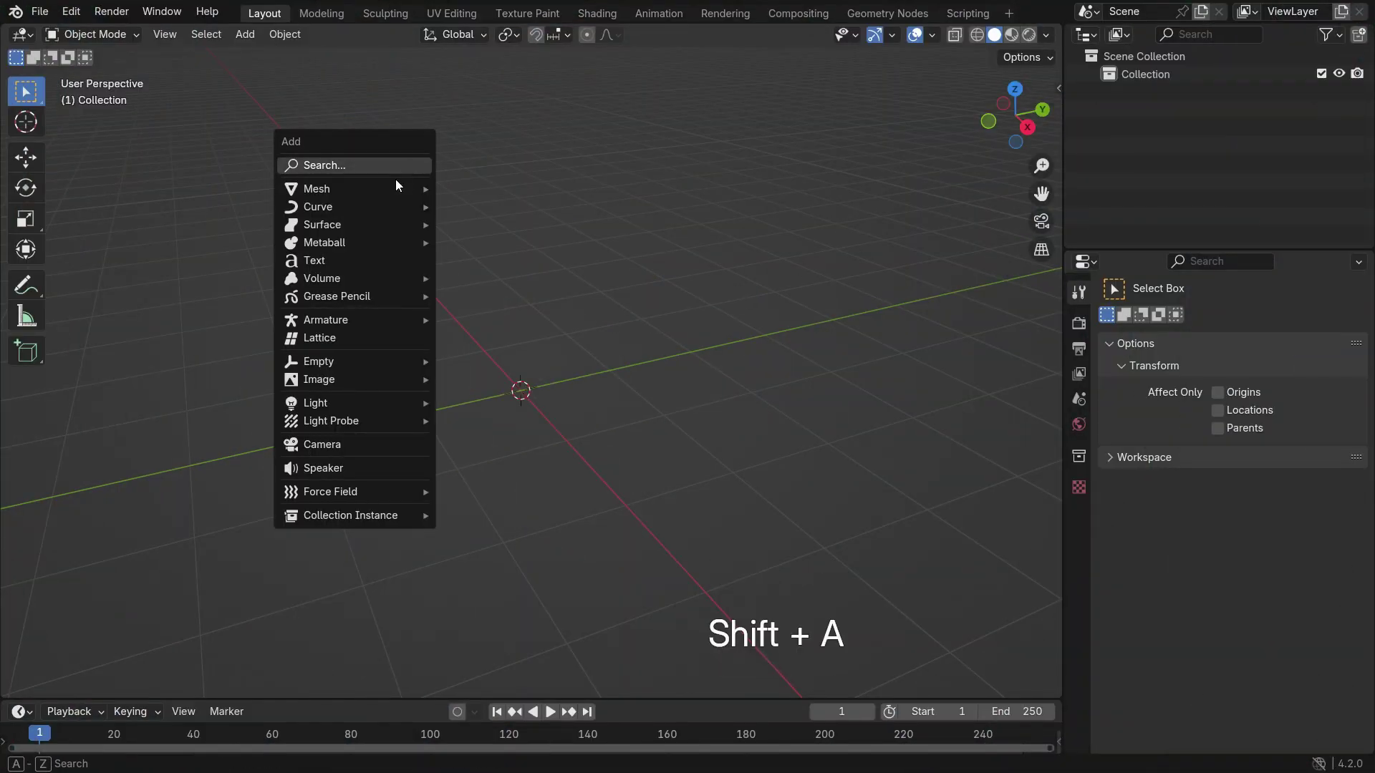
mouse_move(398, 188)
left_click(518, 206)
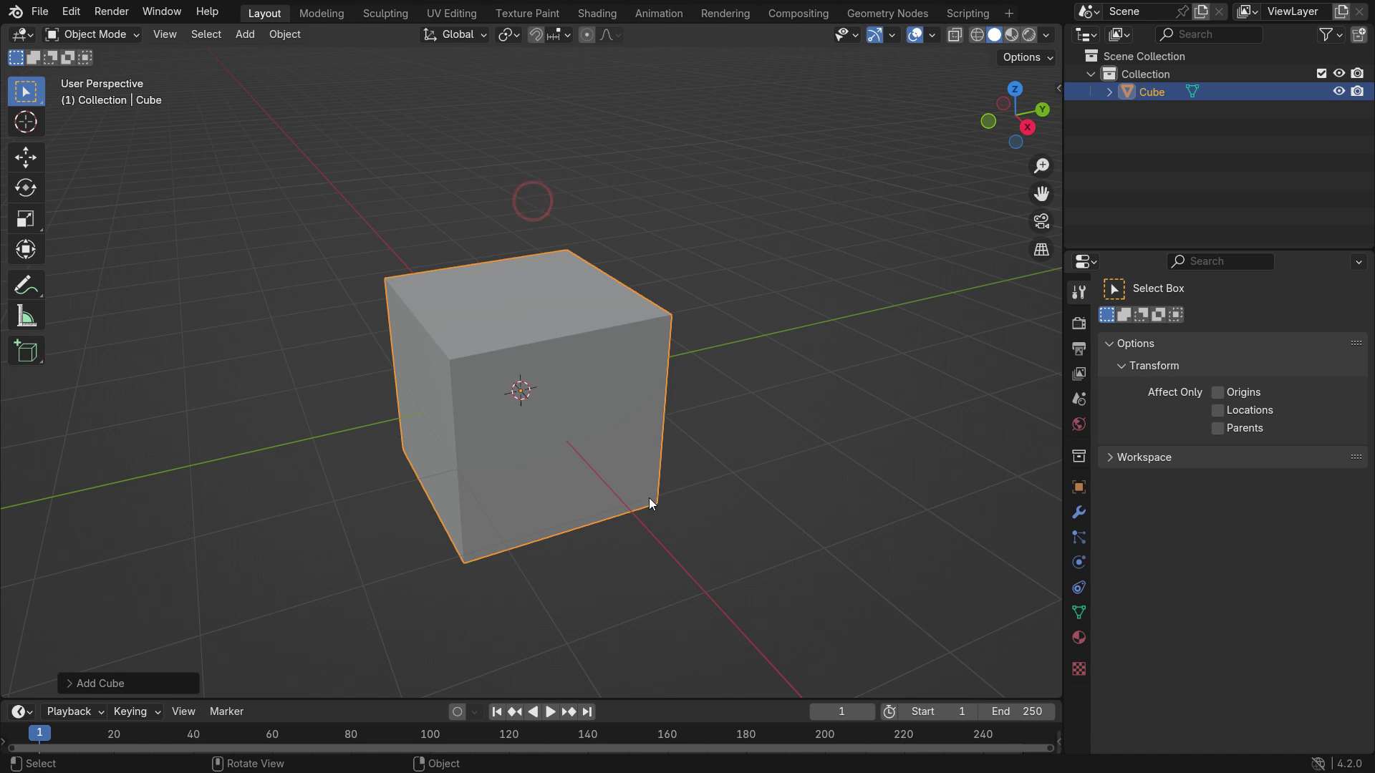
key("s")
left_click(712, 507)
Switch to wireframe shading, add a UV sphere at the cube's centre and scale it down to a small ball.
key("z")
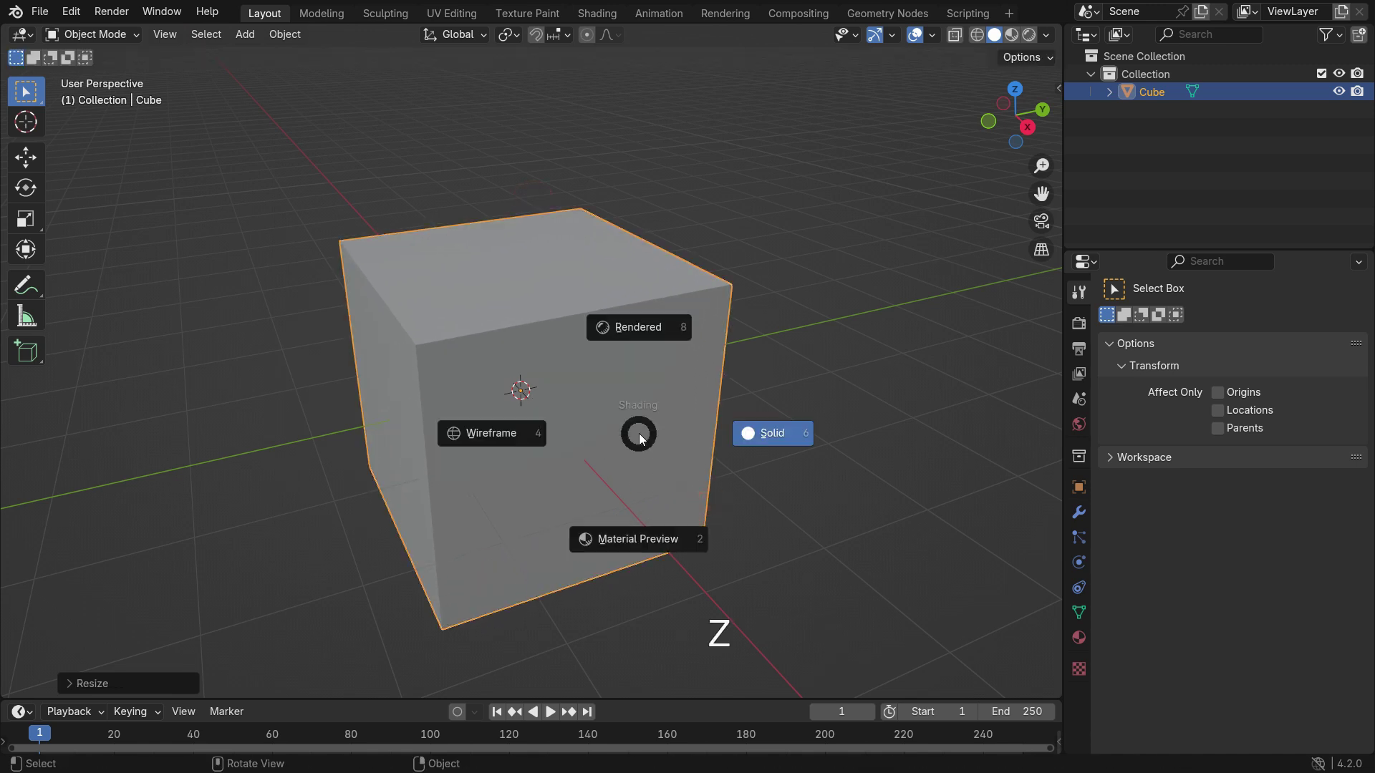
left_click(516, 430)
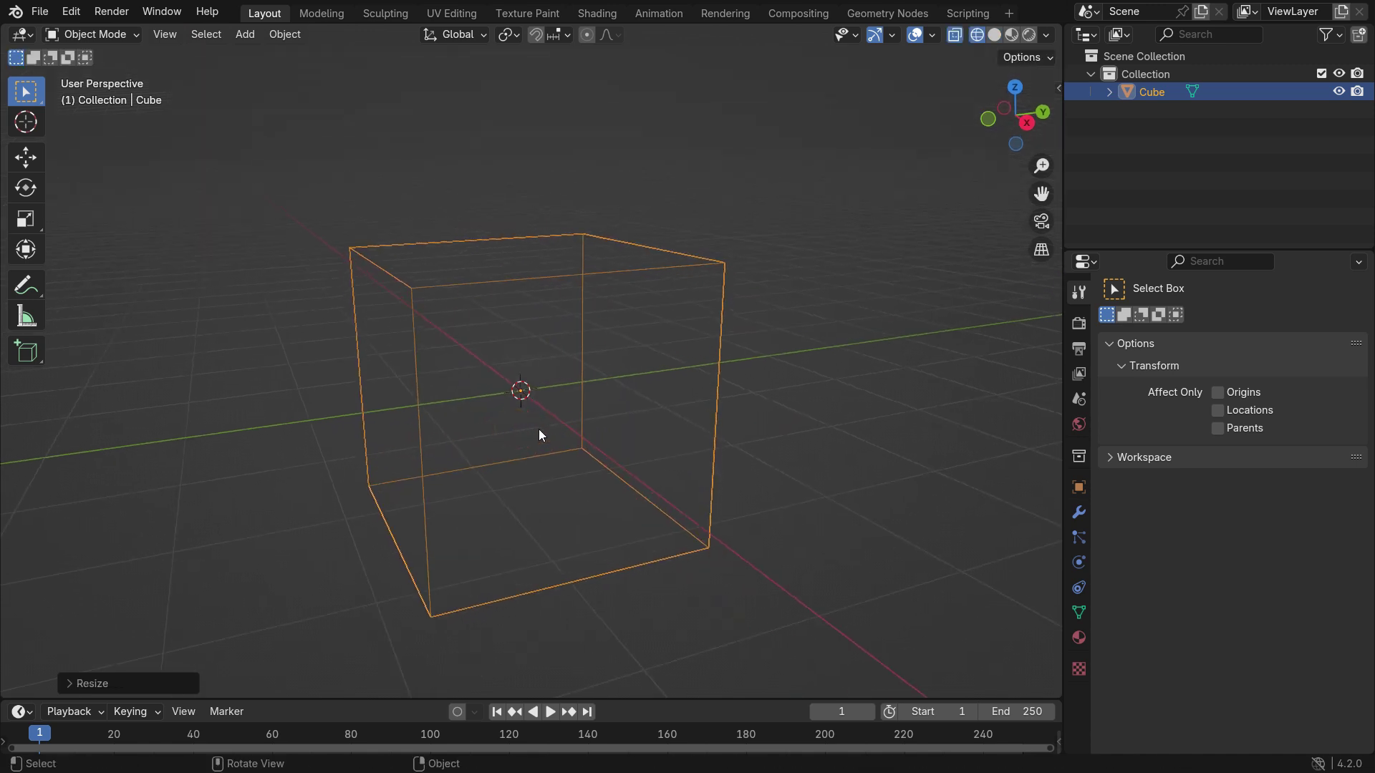
key("shift+a")
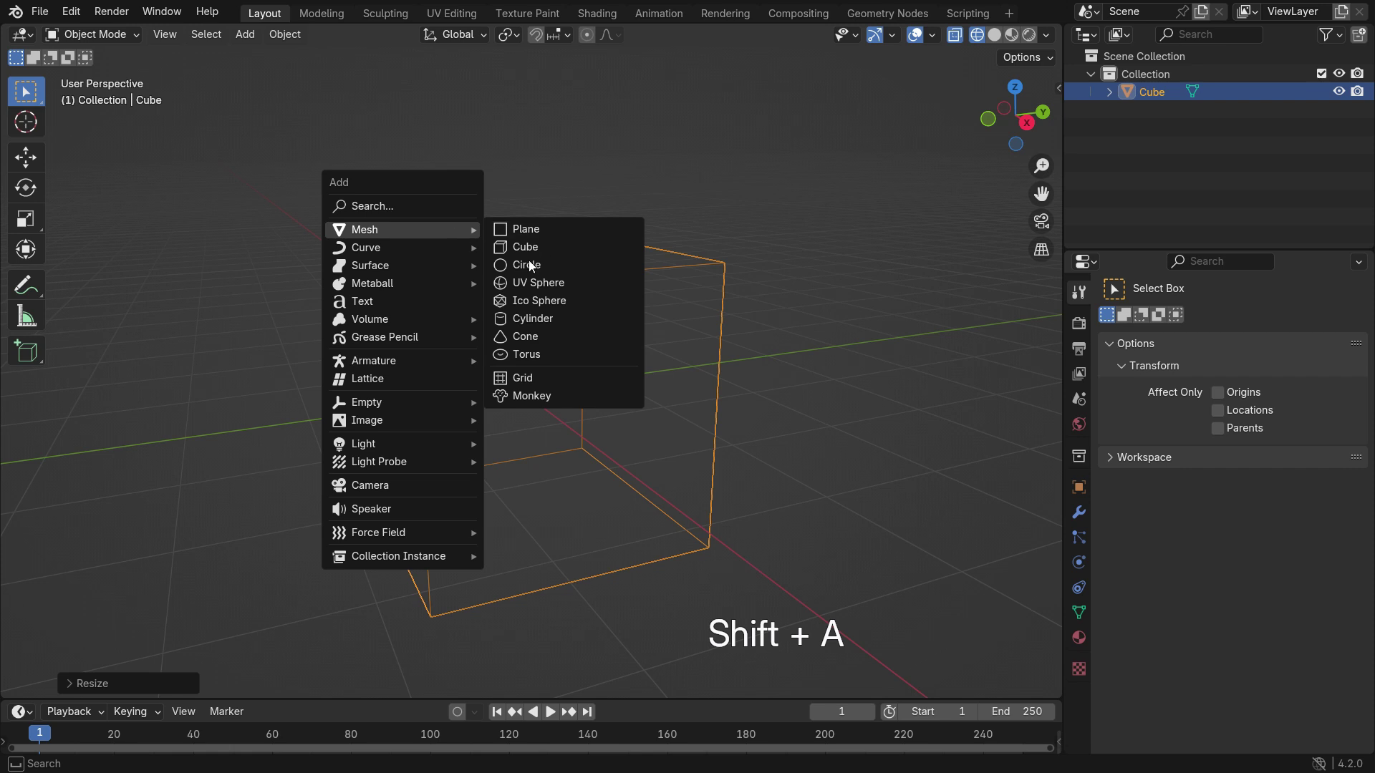
left_click(569, 284)
key("s")
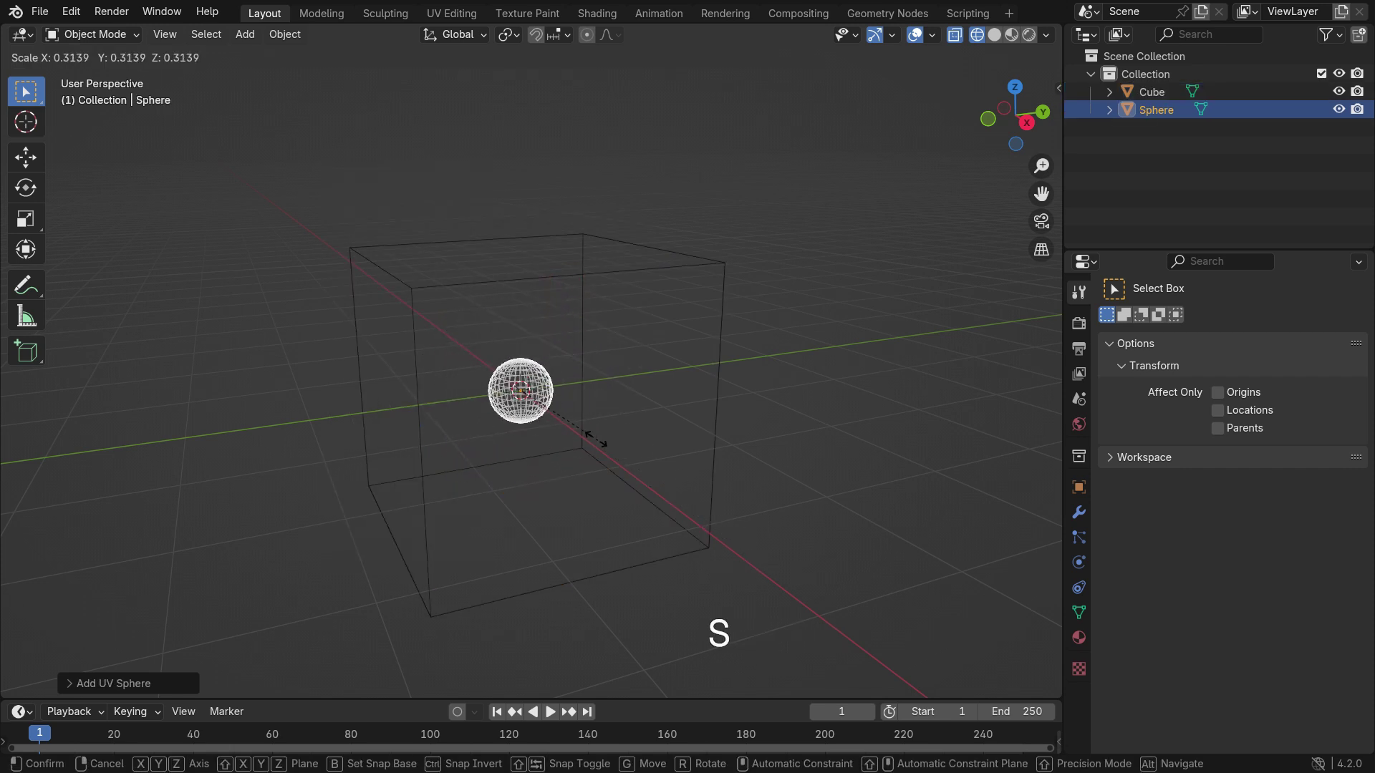
left_click(562, 414)
Raise the small sphere along the Z axis into the upper part of the cube.
key("g")
key("z")
left_click(554, 320)
middle_click_drag(553, 316, 569, 417)
Add fluid physics to the cube and set its type to Domain.
left_click(681, 245)
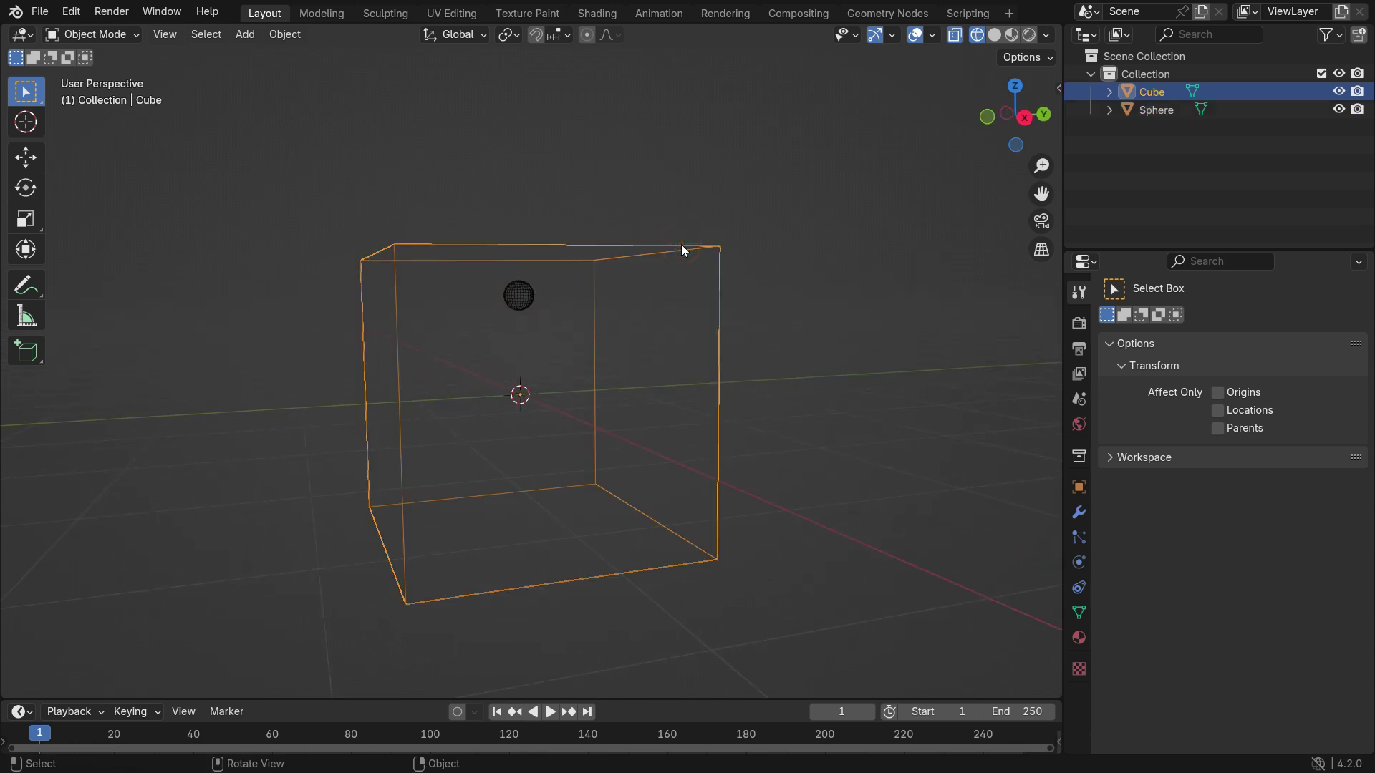
left_click(1079, 563)
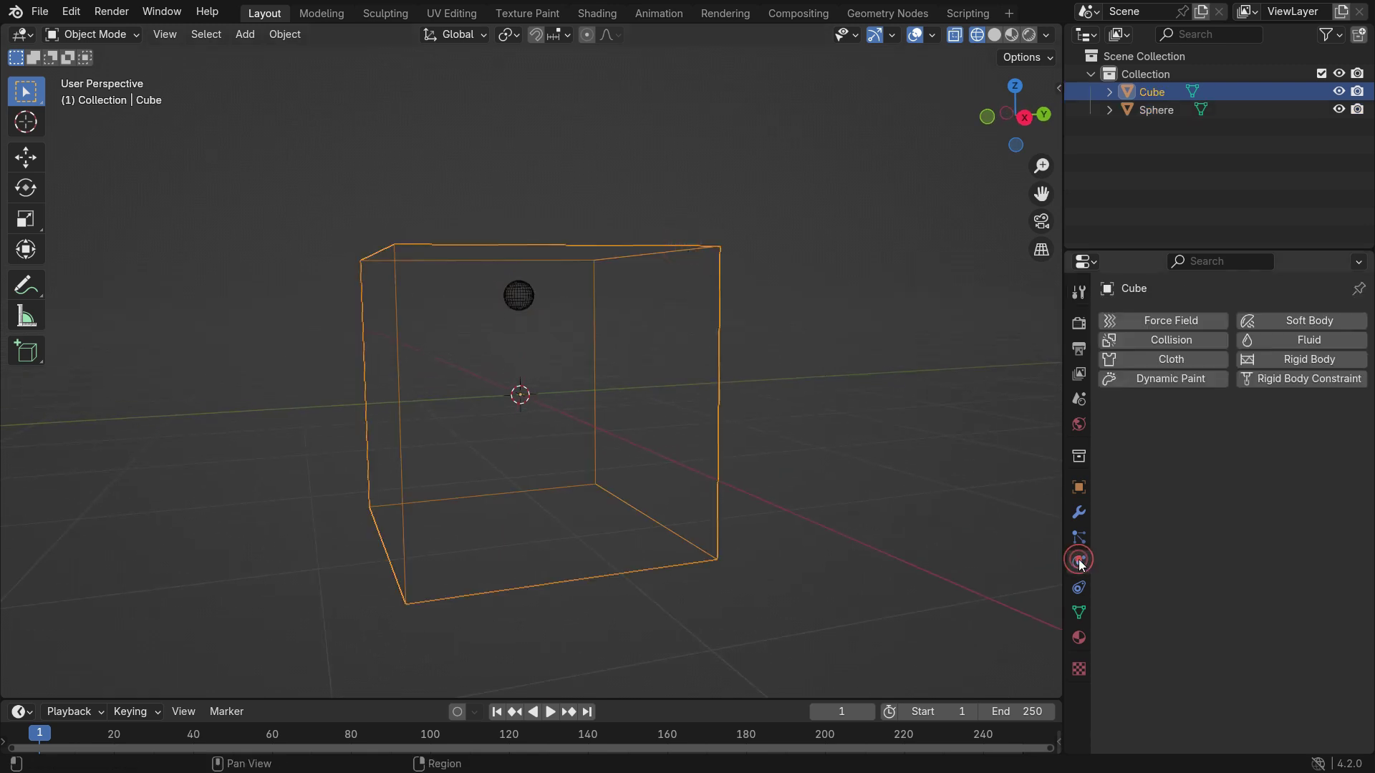
left_click(1281, 333)
left_click(1258, 435)
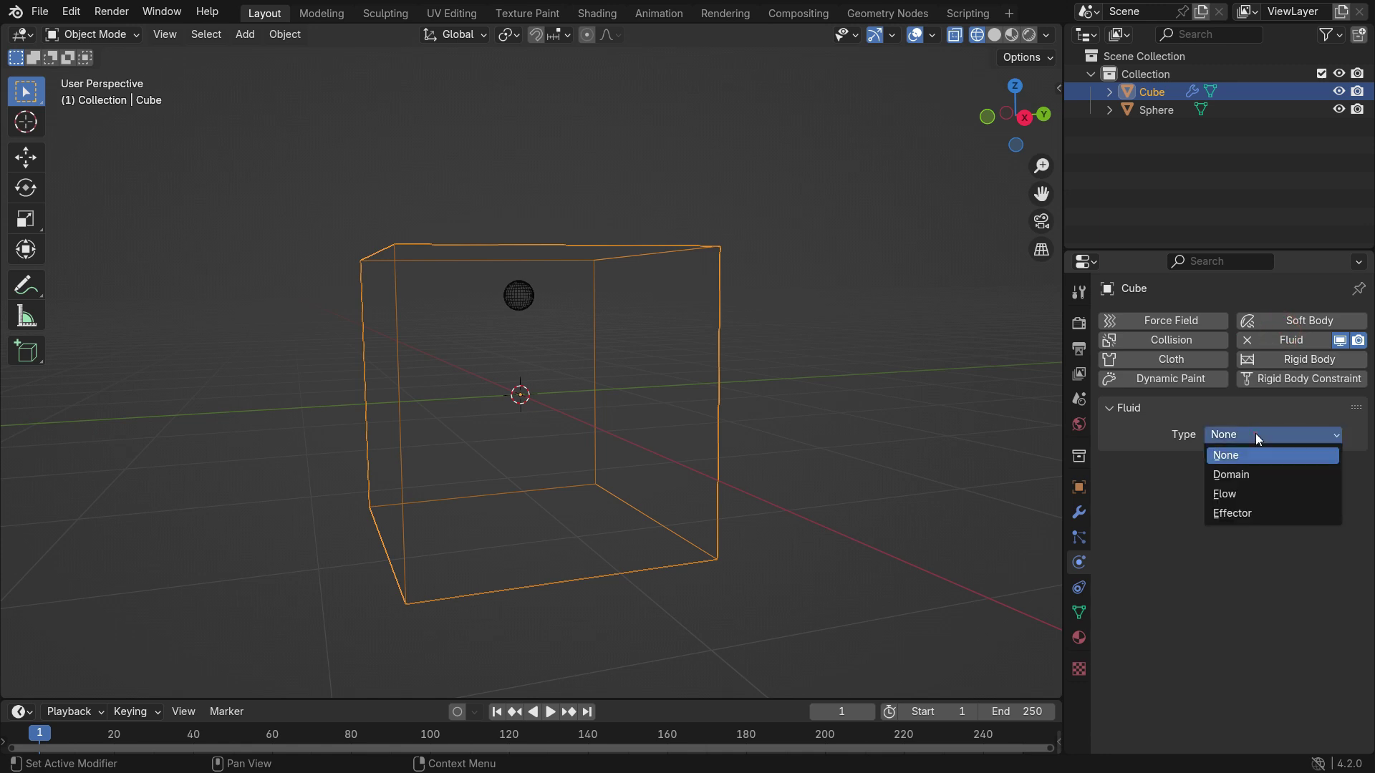
left_click(1240, 475)
Set the cube's domain type to Liquid with 64 resolution divisions.
left_click(1247, 489)
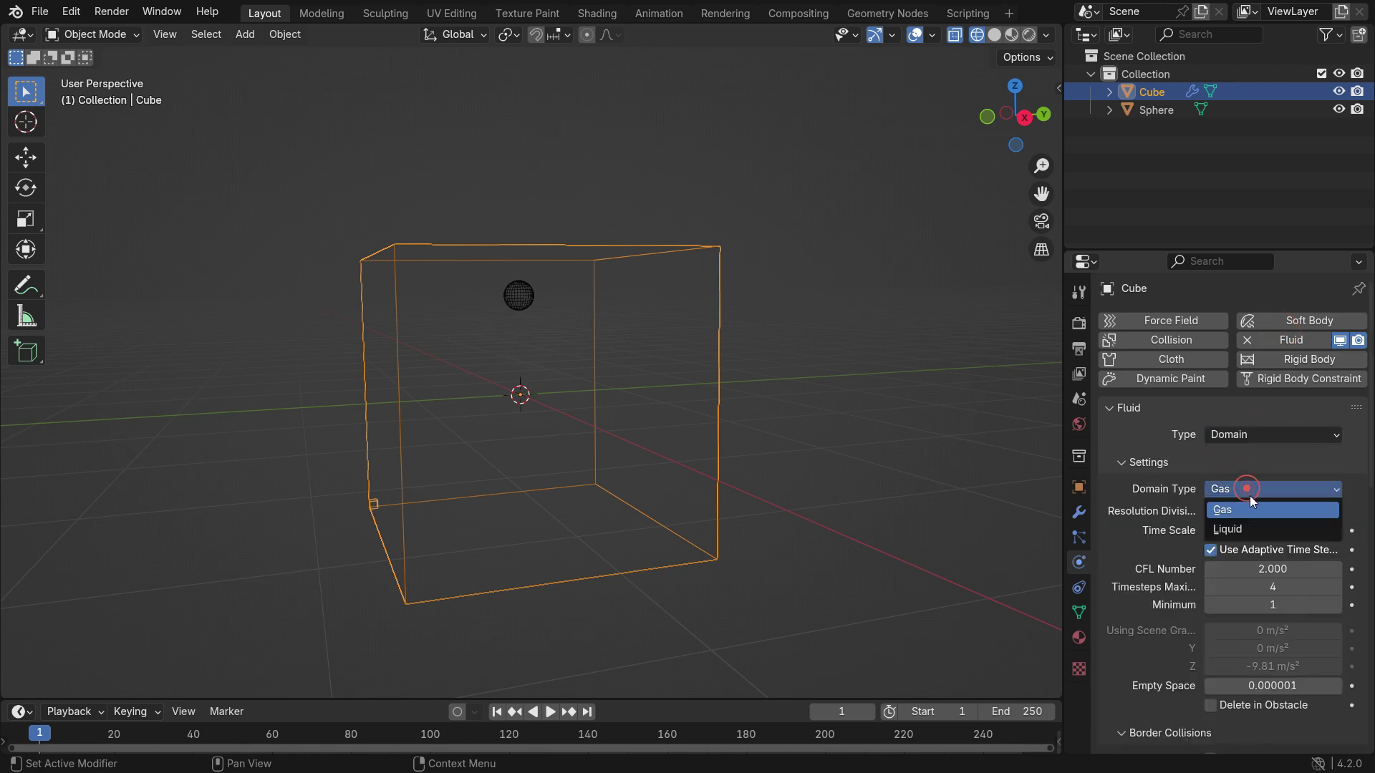
left_click(1250, 509)
left_click(1298, 514)
type("64")
key("Return")
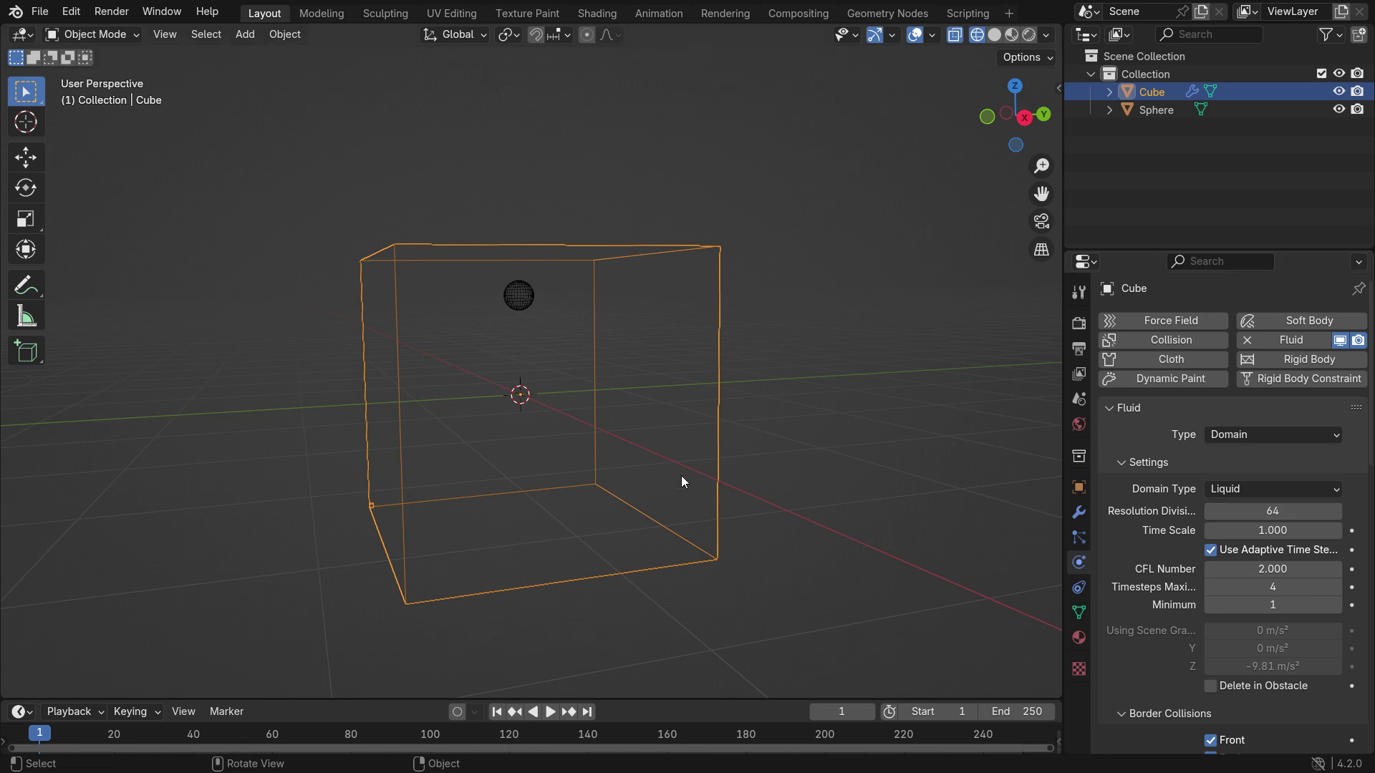
Add fluid physics to the sphere and set its type to Flow.
left_click(511, 304)
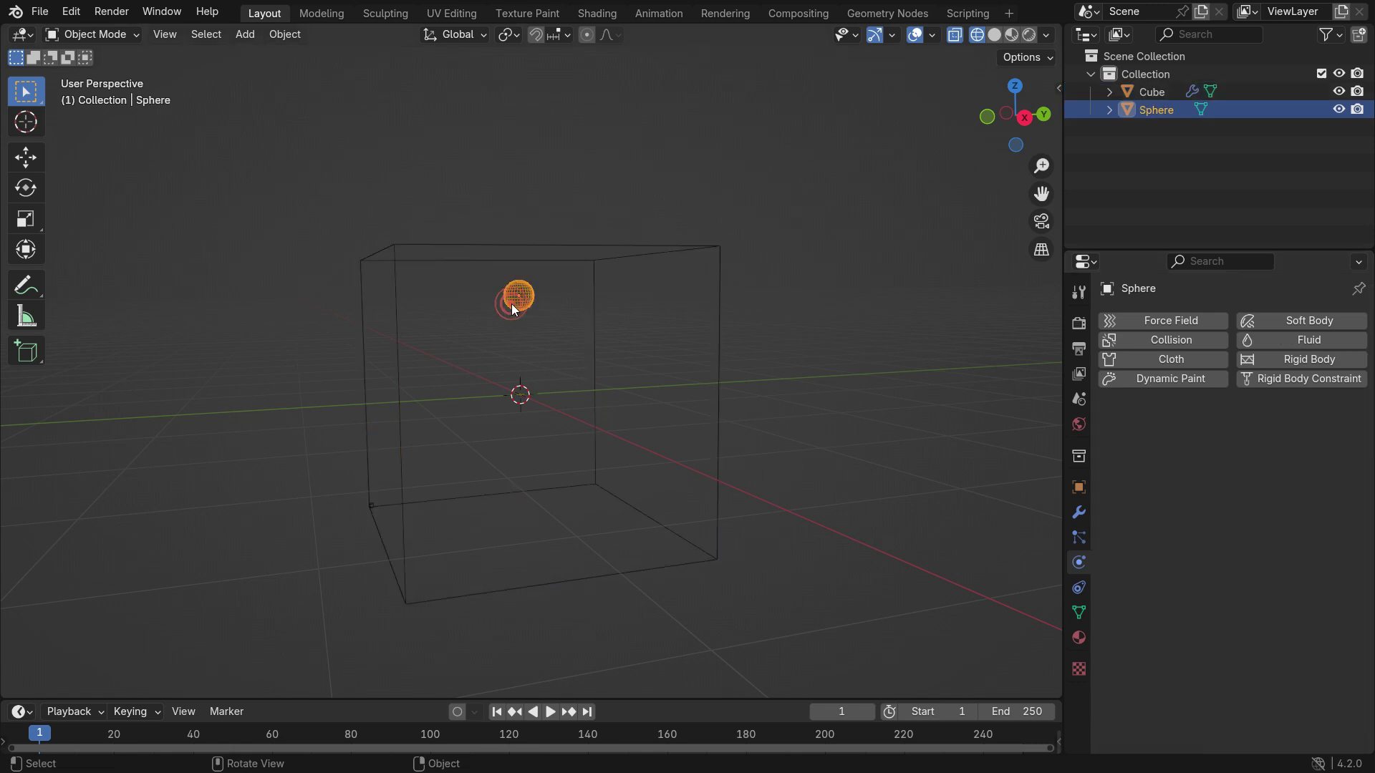
left_click(1298, 343)
left_click(1240, 434)
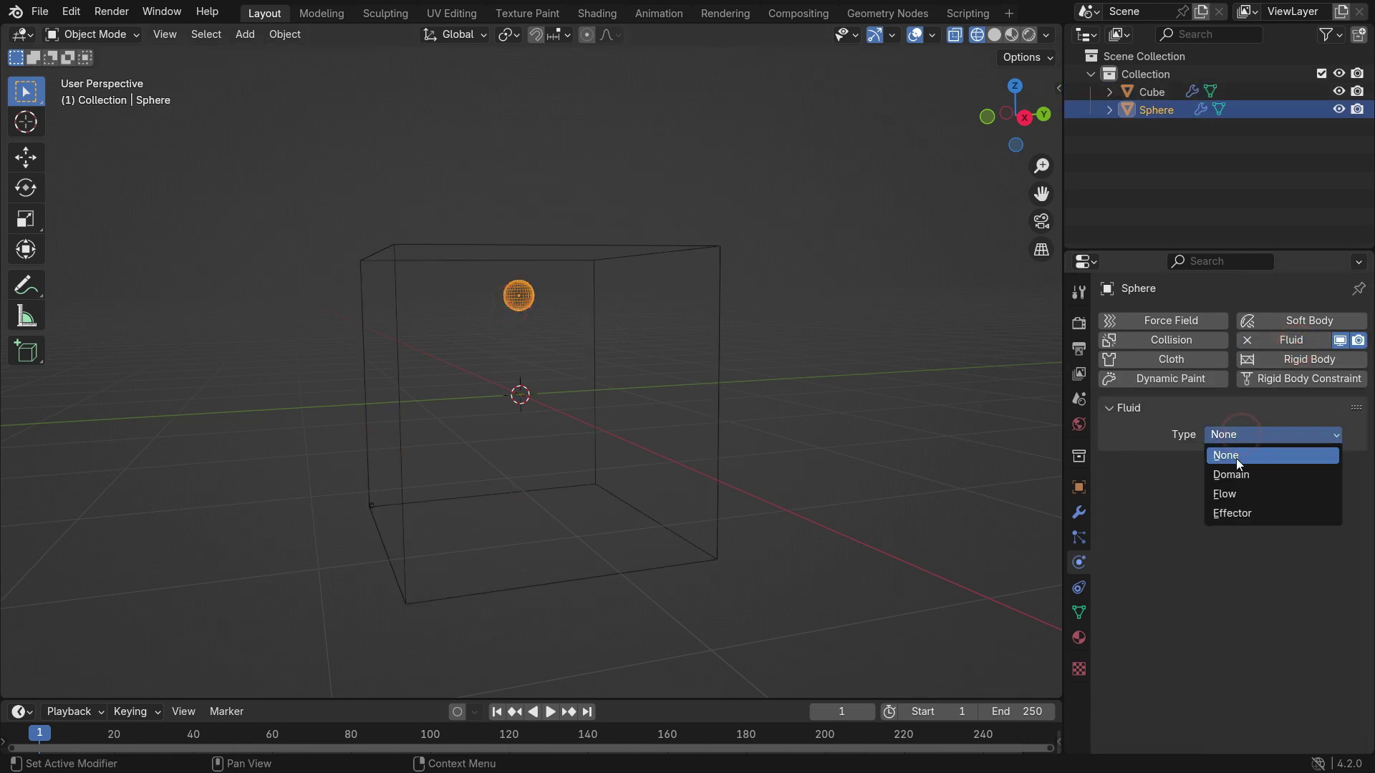
left_click(1261, 493)
Set the sphere's flow type to Liquid and its flow behavior to Inflow.
left_click(1265, 488)
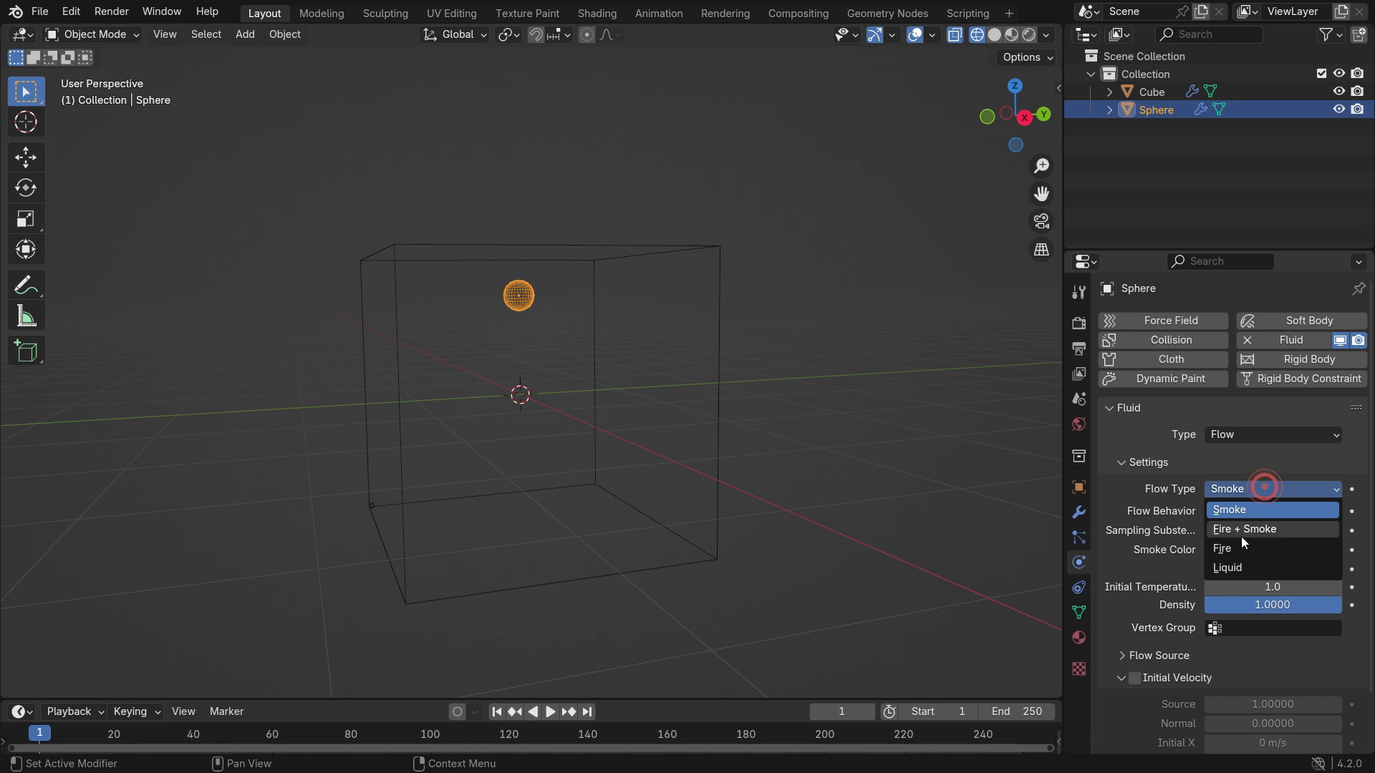
left_click(1261, 563)
left_click(1256, 511)
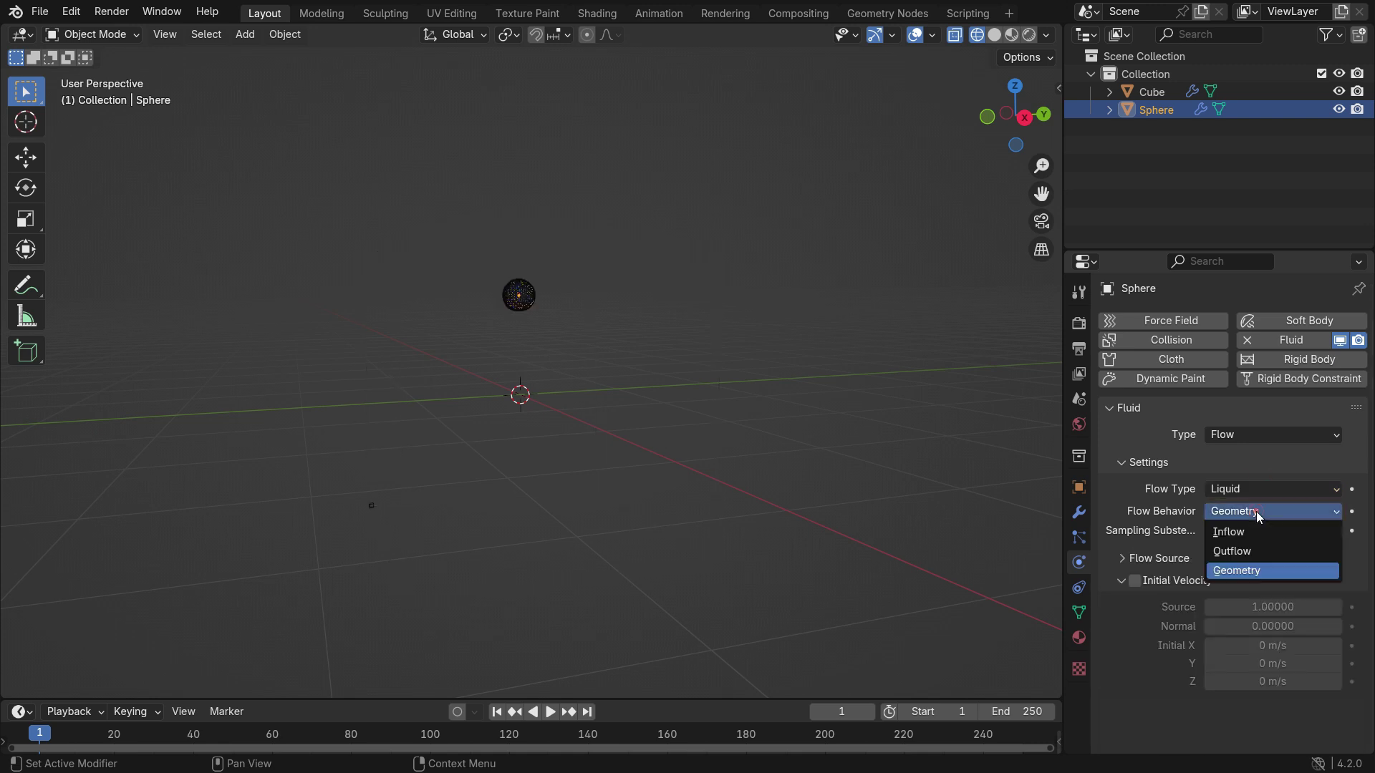
left_click(1262, 532)
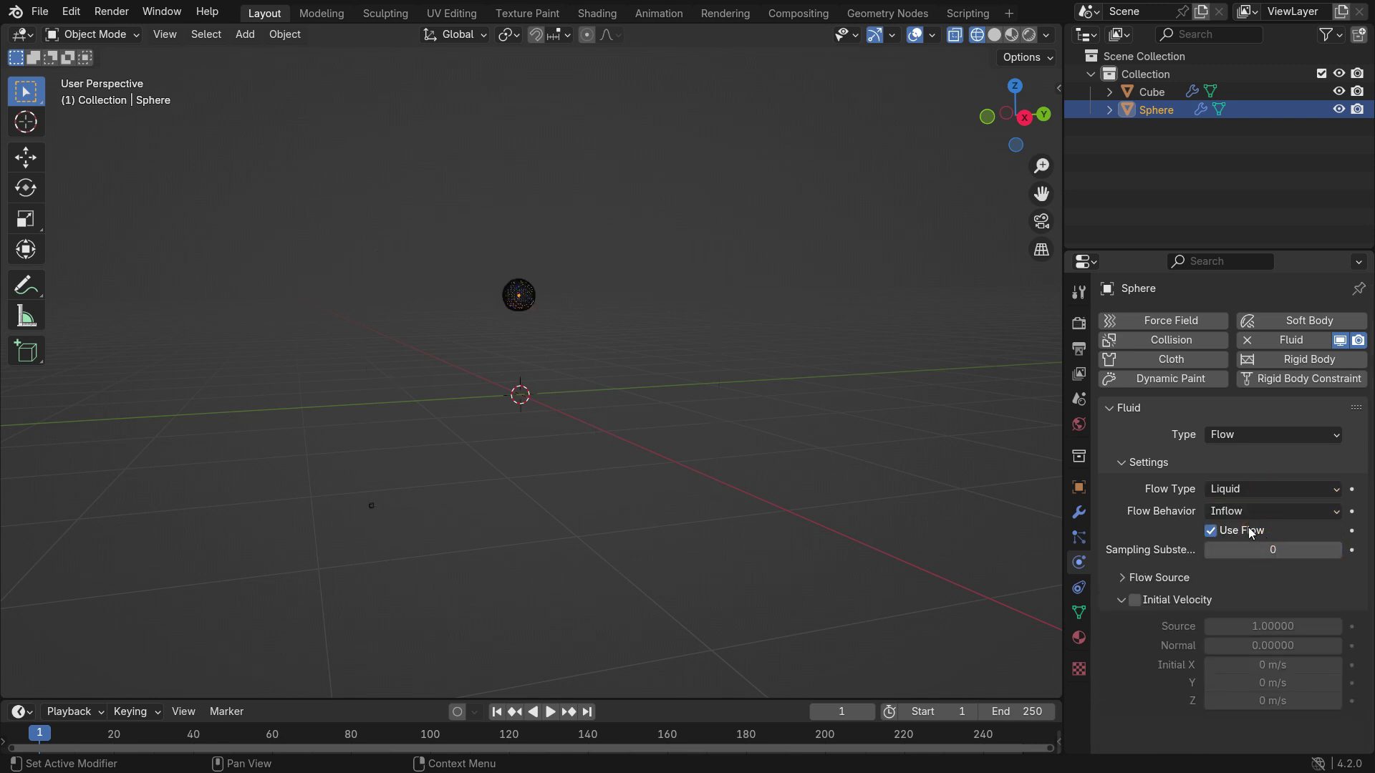
Return the viewport to solid shading and play the liquid simulation.
key("z")
left_click(759, 325)
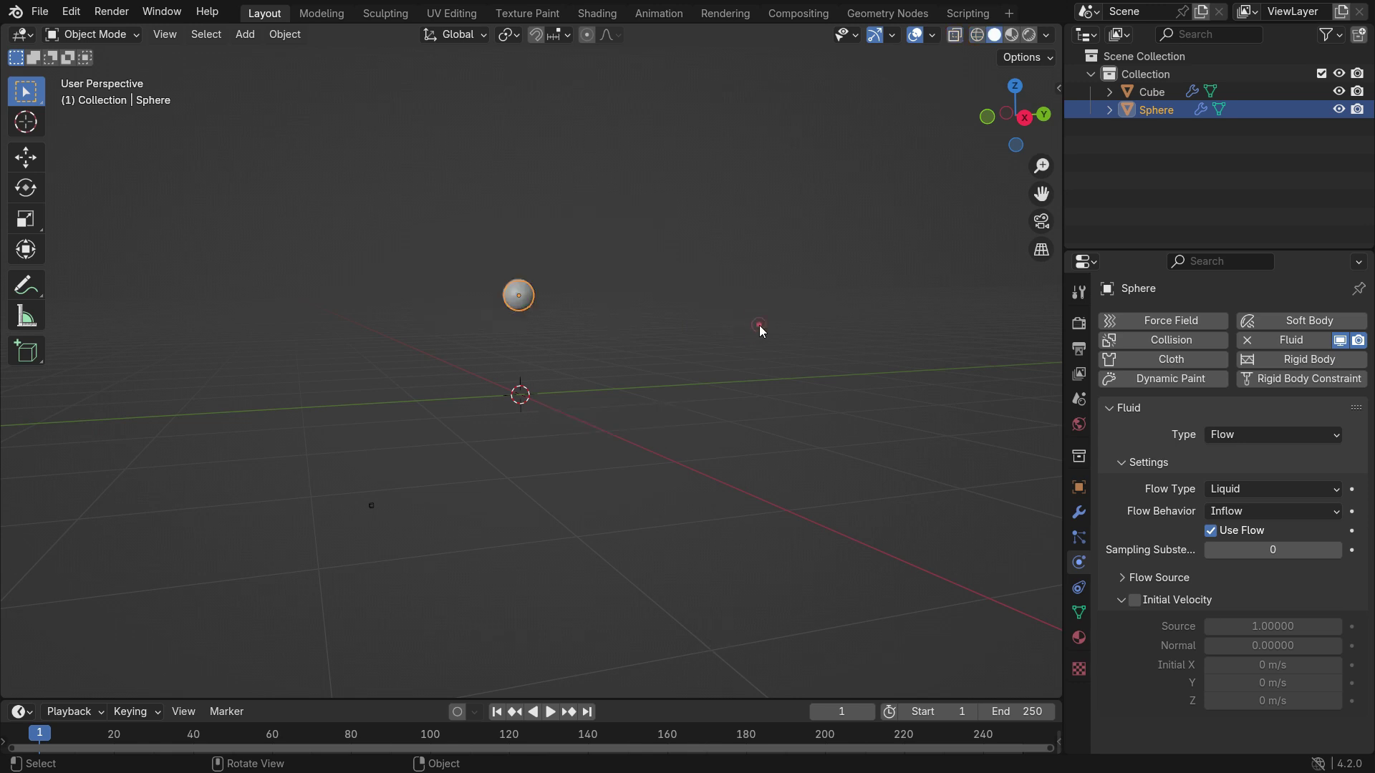
left_click(552, 712)
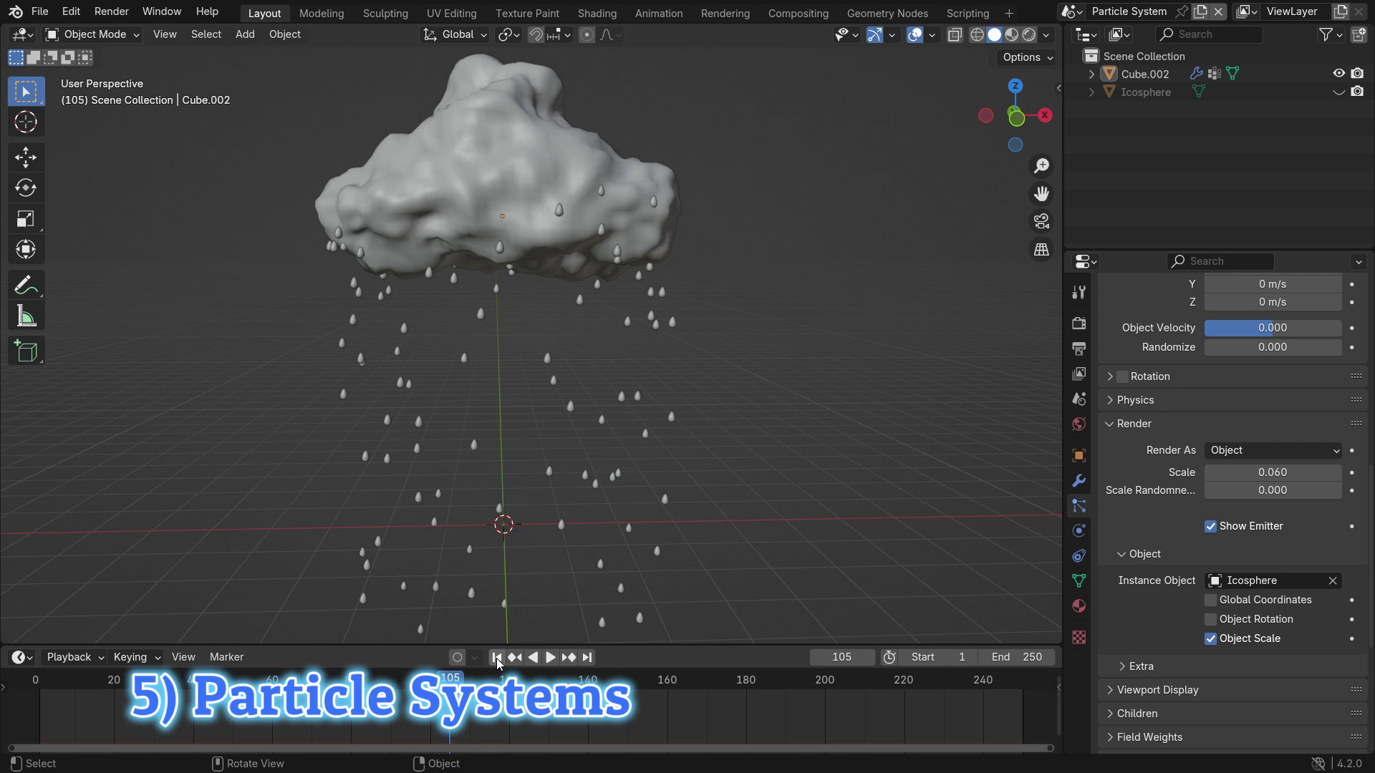
Play the rain cloud's particle animation from the first frame and stop it.
left_click(496, 657)
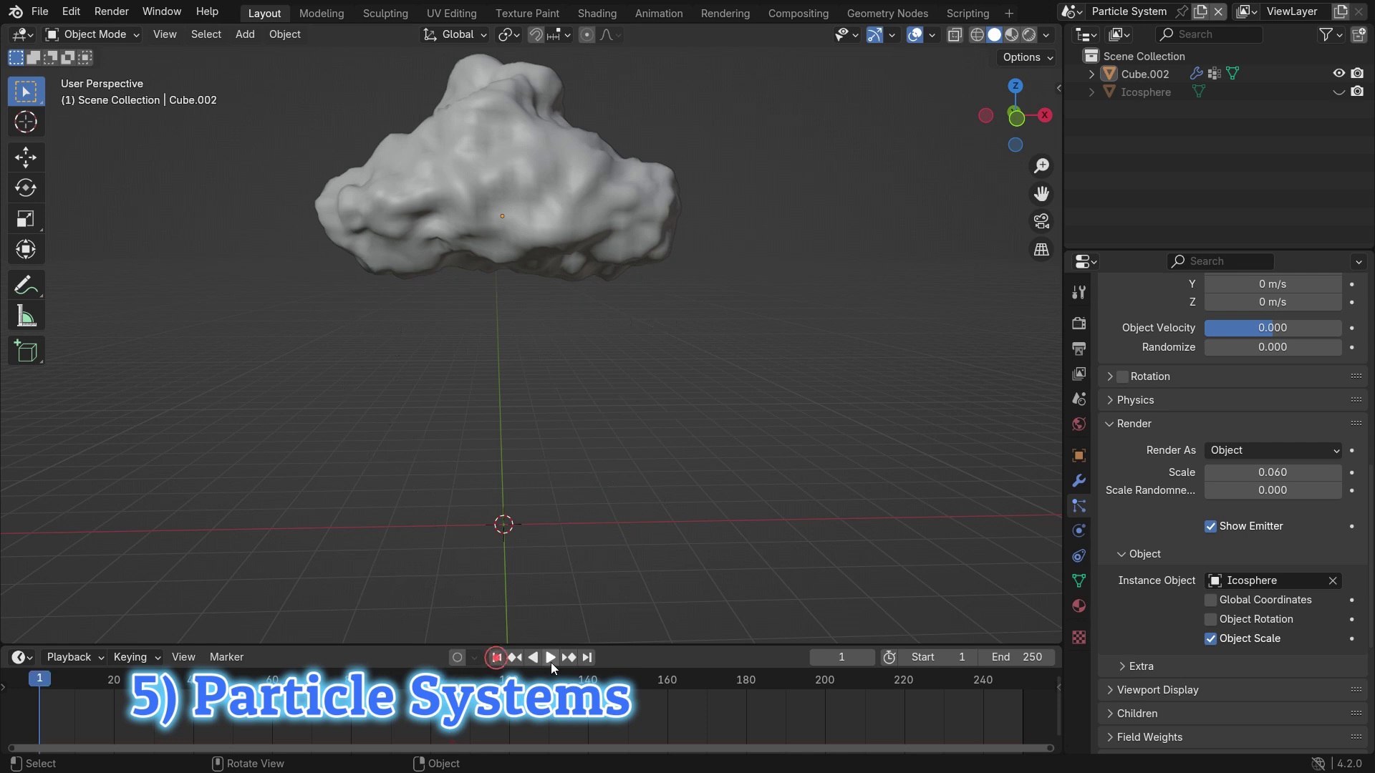
left_click(550, 657)
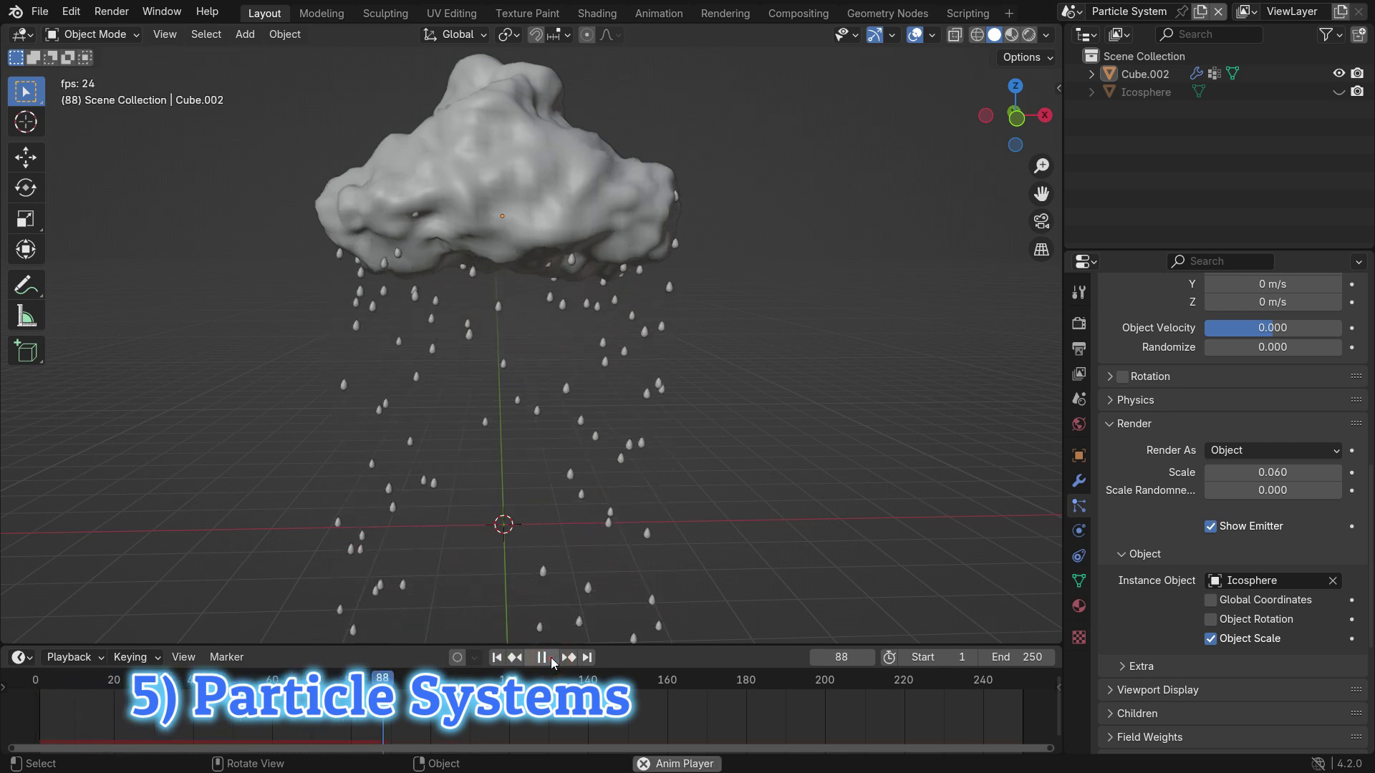
left_click(551, 657)
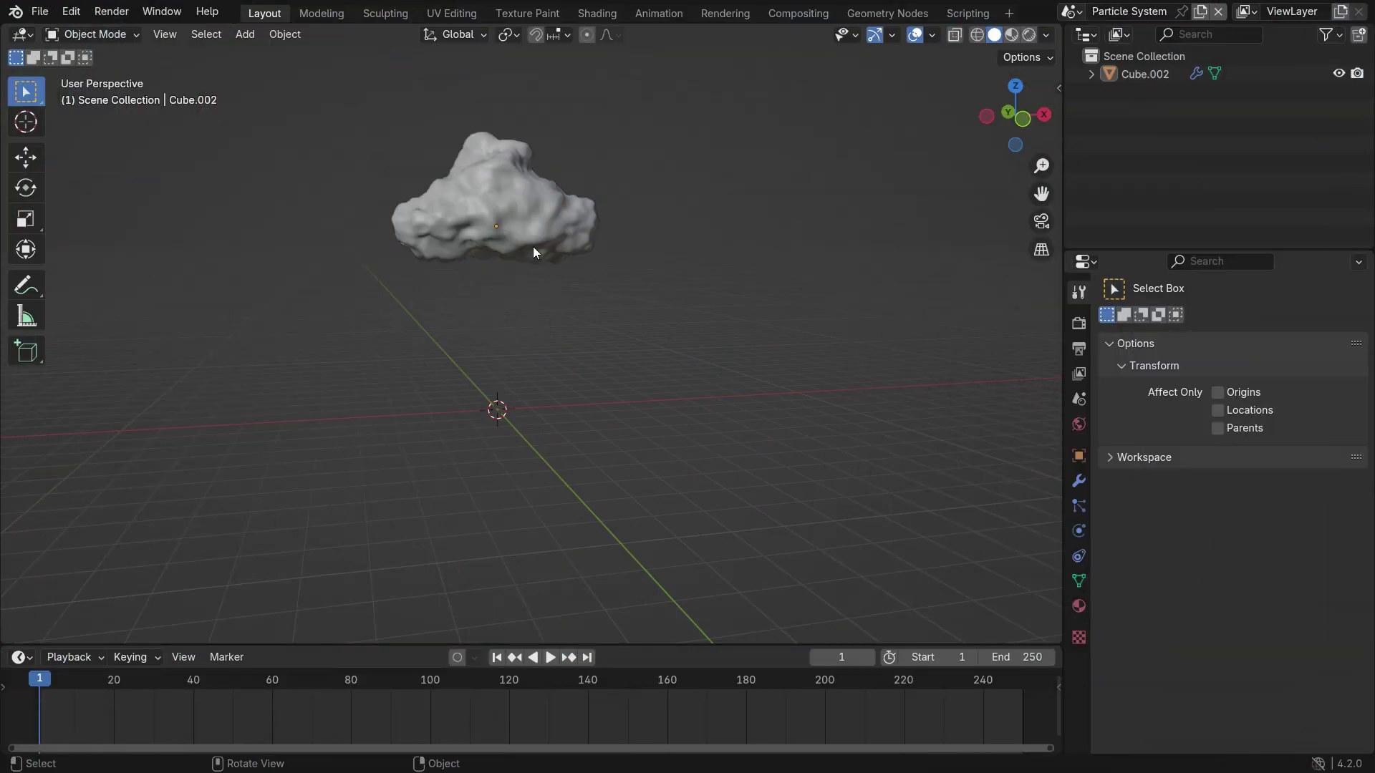
Add a particle system to the cloud mesh Cube.002.
left_click(530, 233)
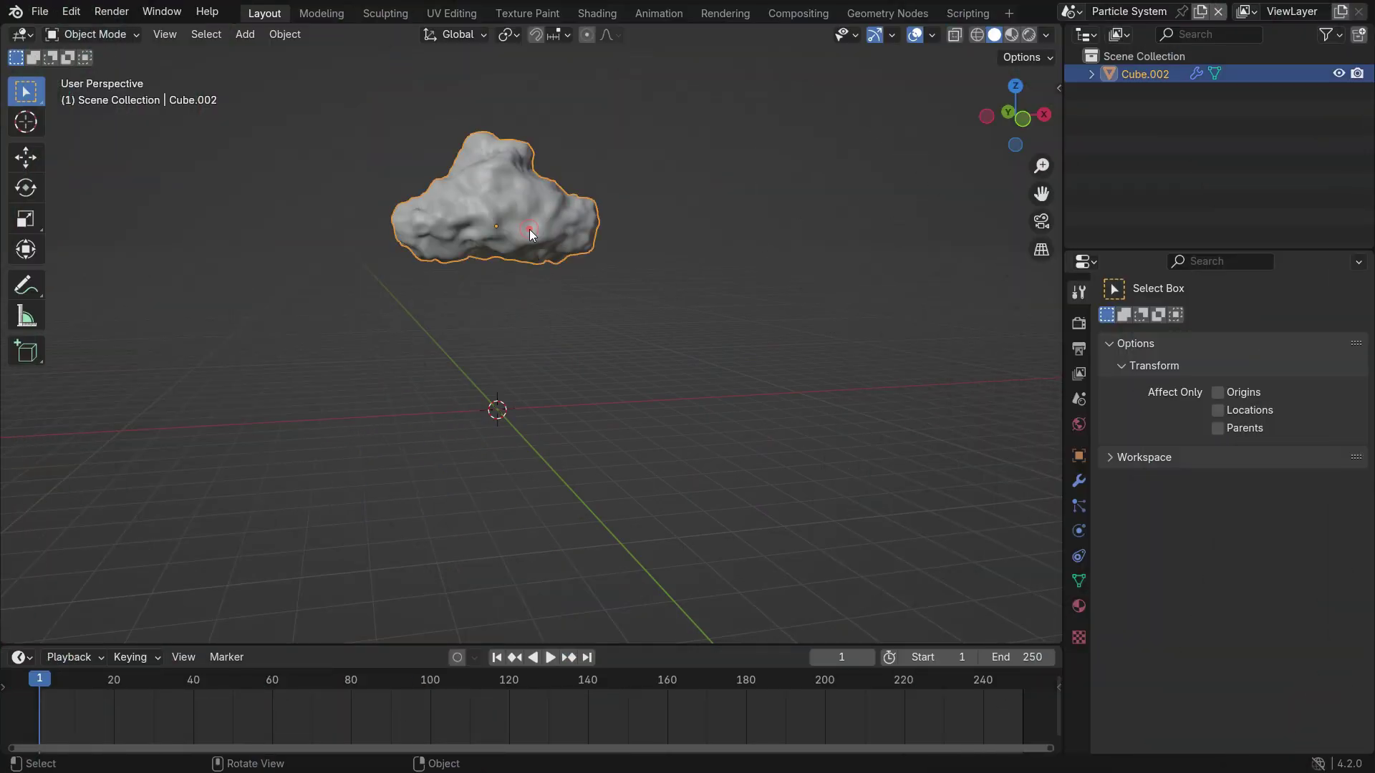
left_click(1077, 506)
left_click(1358, 323)
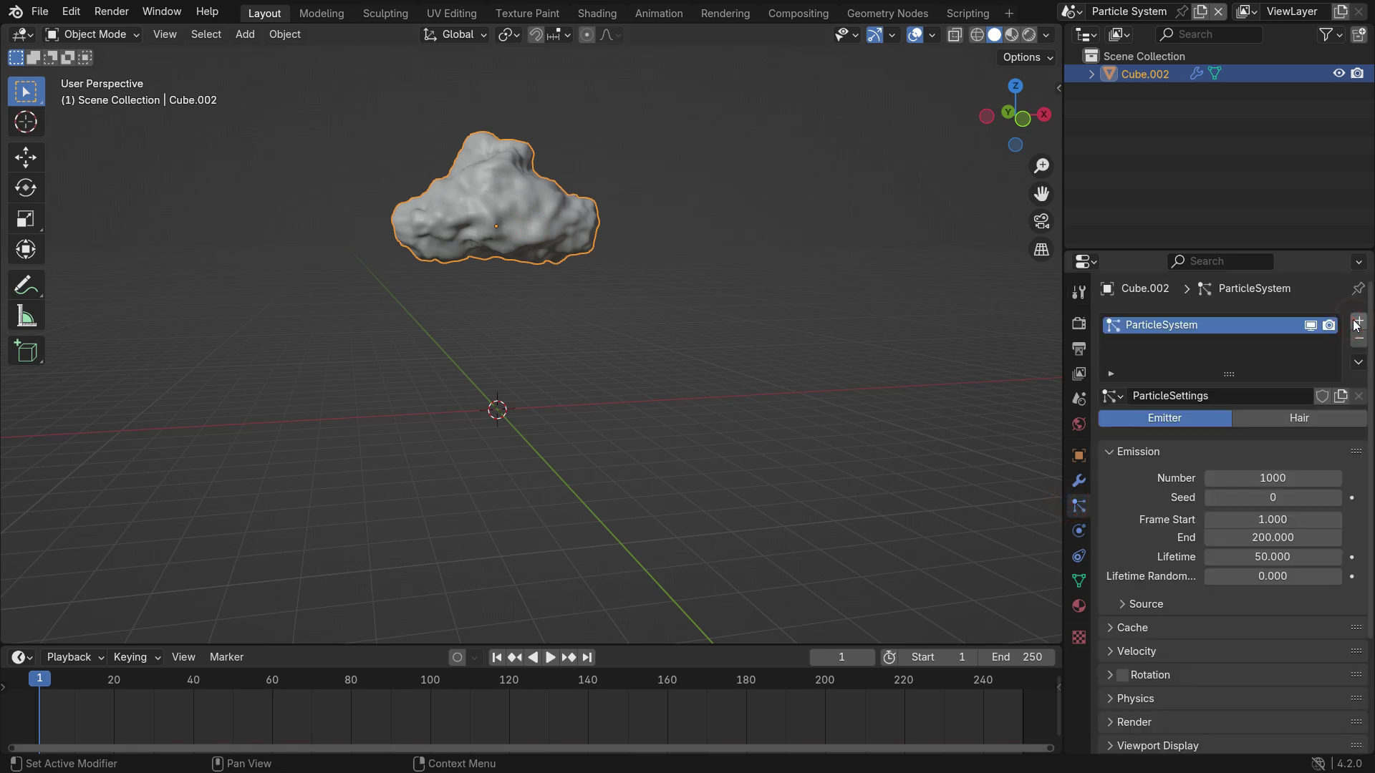
Play the cloud's particle emission, stop it and return to the first frame.
key("space")
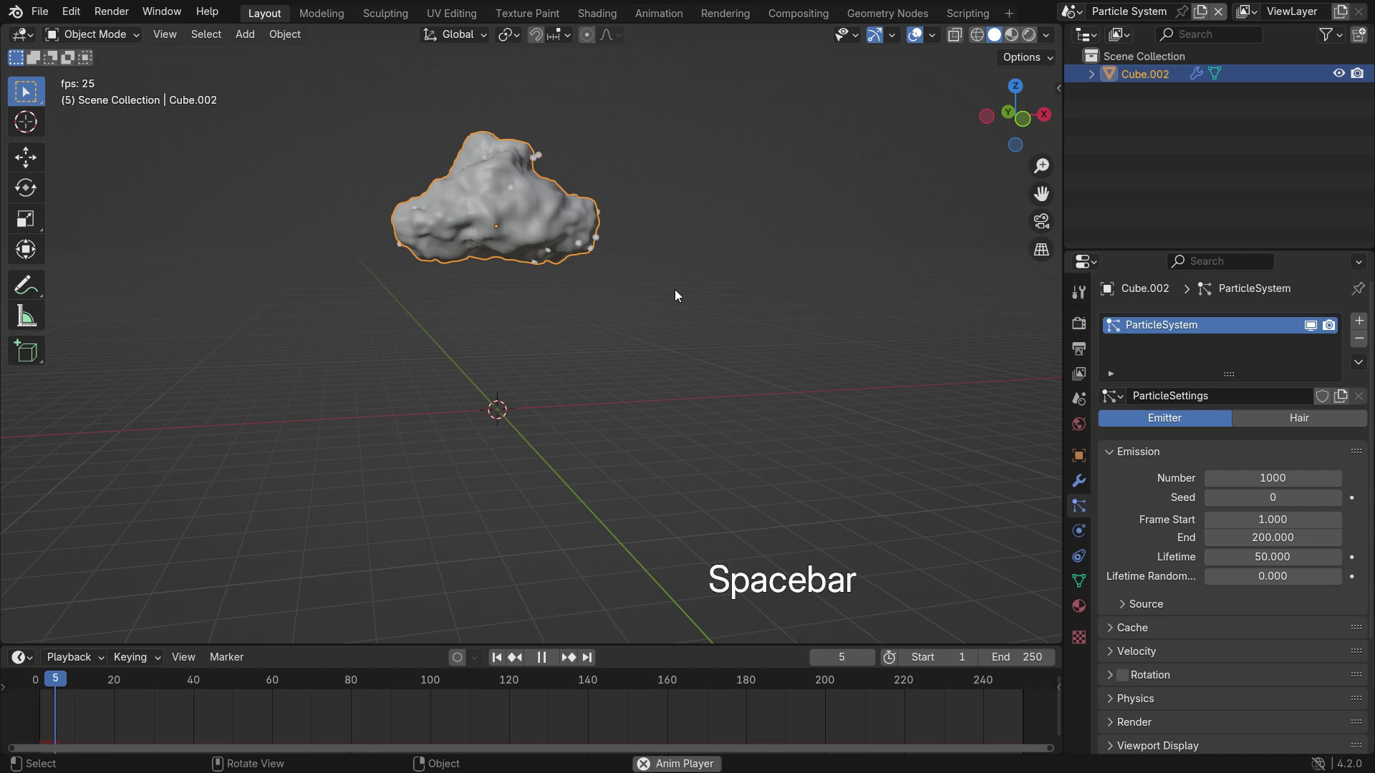
scroll(557, 196, "up", 3)
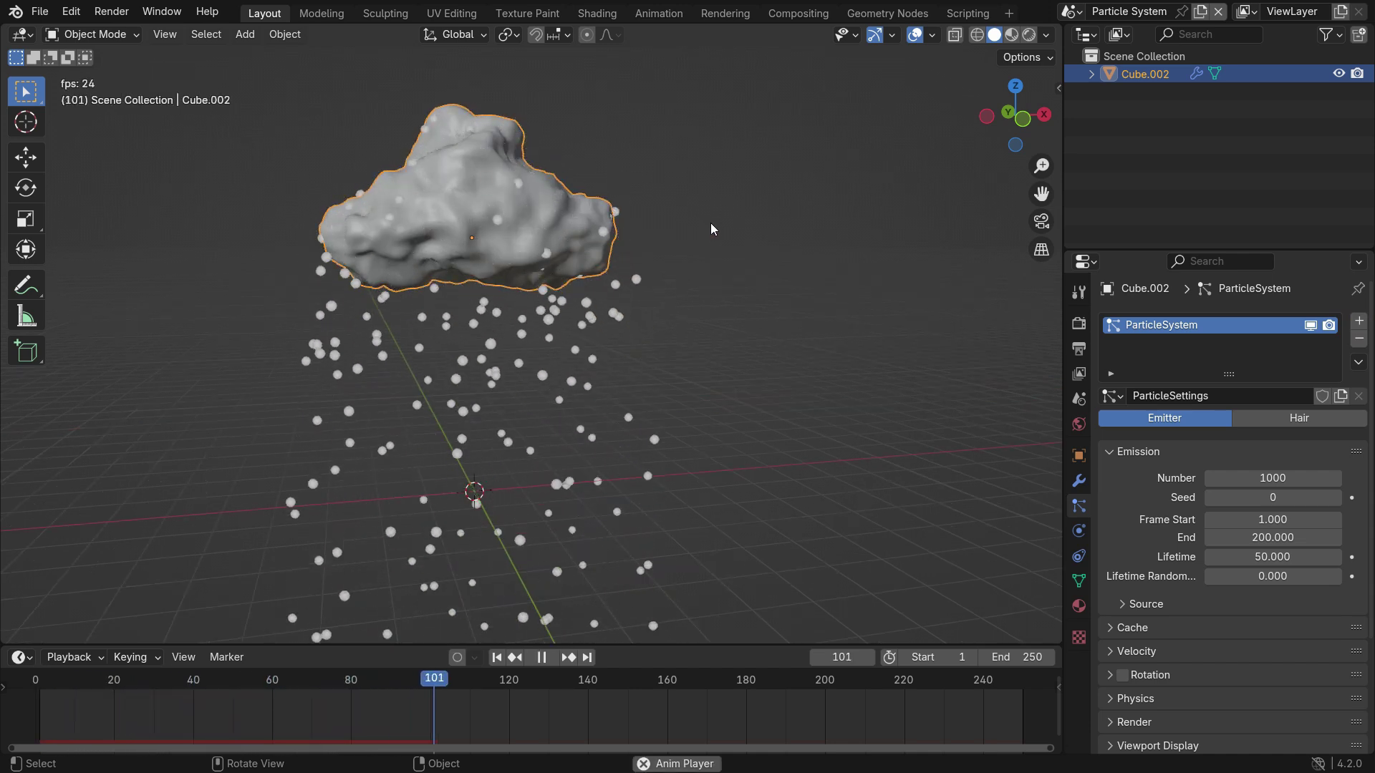
key("space")
key("shift+Left")
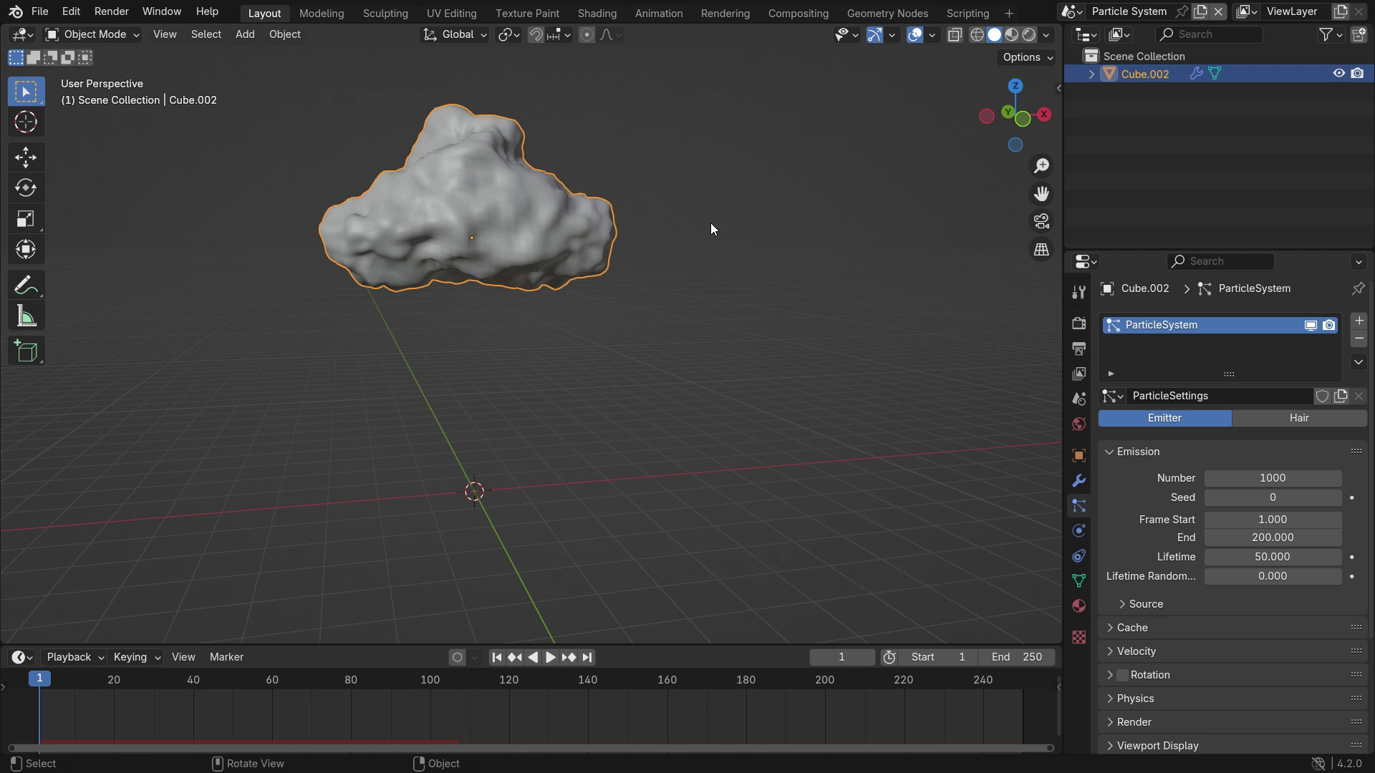
Assign the three underside faces of the cloud mesh to a new vertex group.
key("Tab")
middle_click_drag(556, 329, 387, 276)
left_click(387, 276, "shift")
left_click(454, 311, "shift")
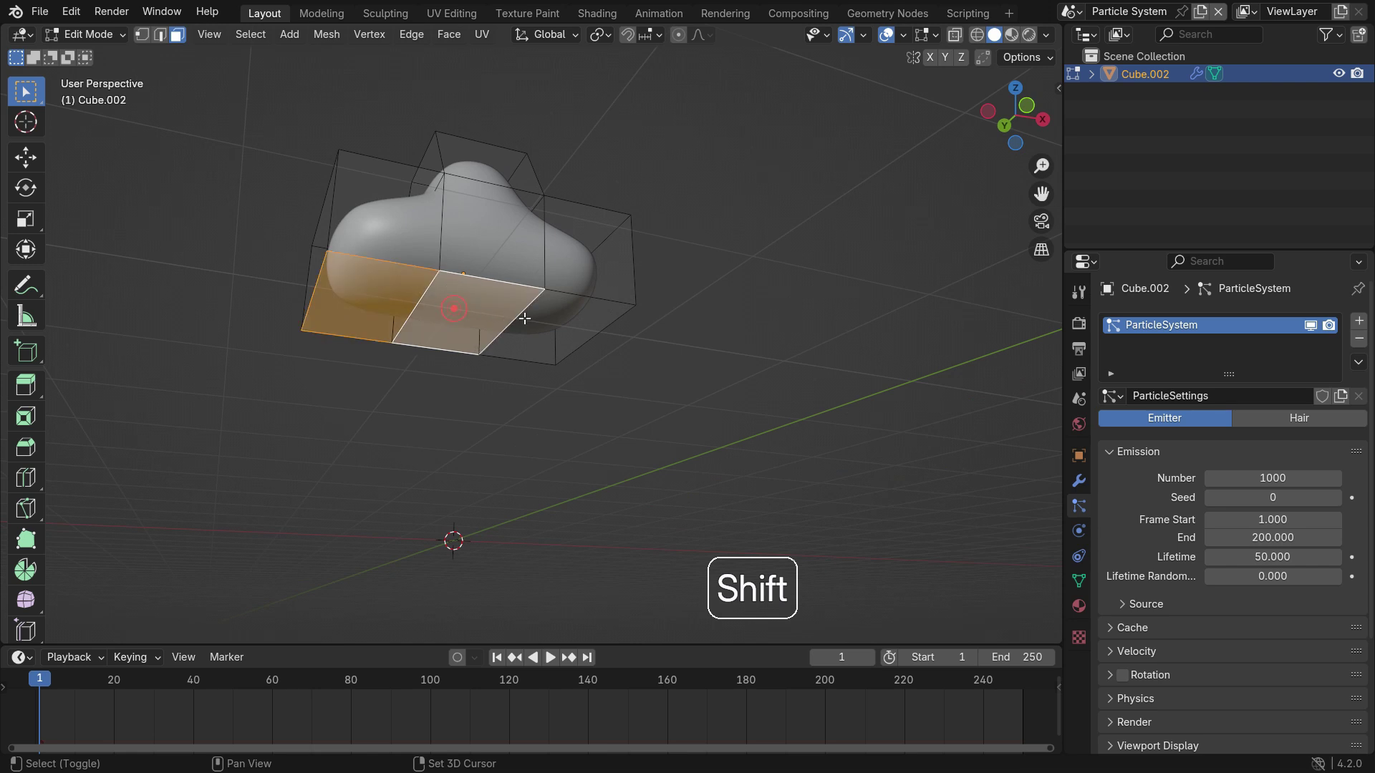
left_click(543, 320, "shift")
left_click(1077, 581)
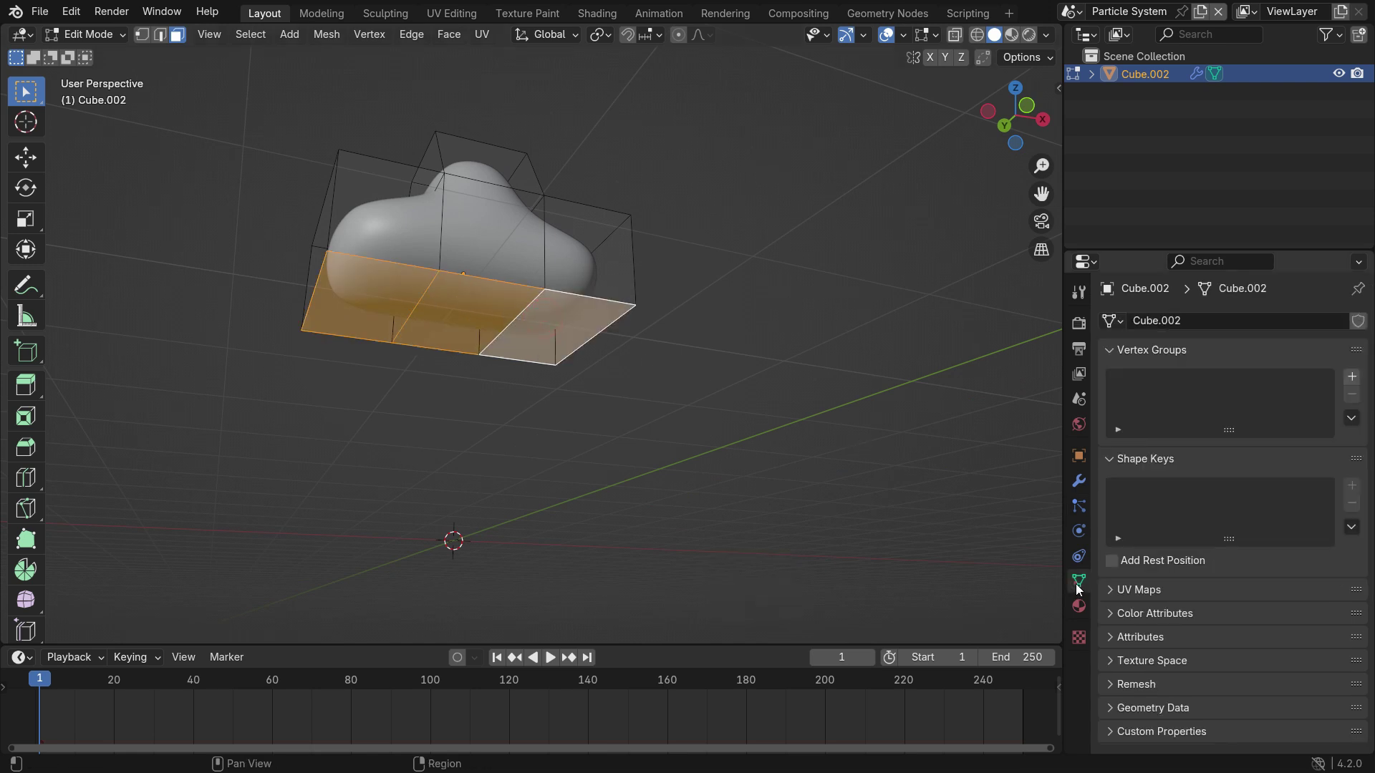
left_click(1351, 376)
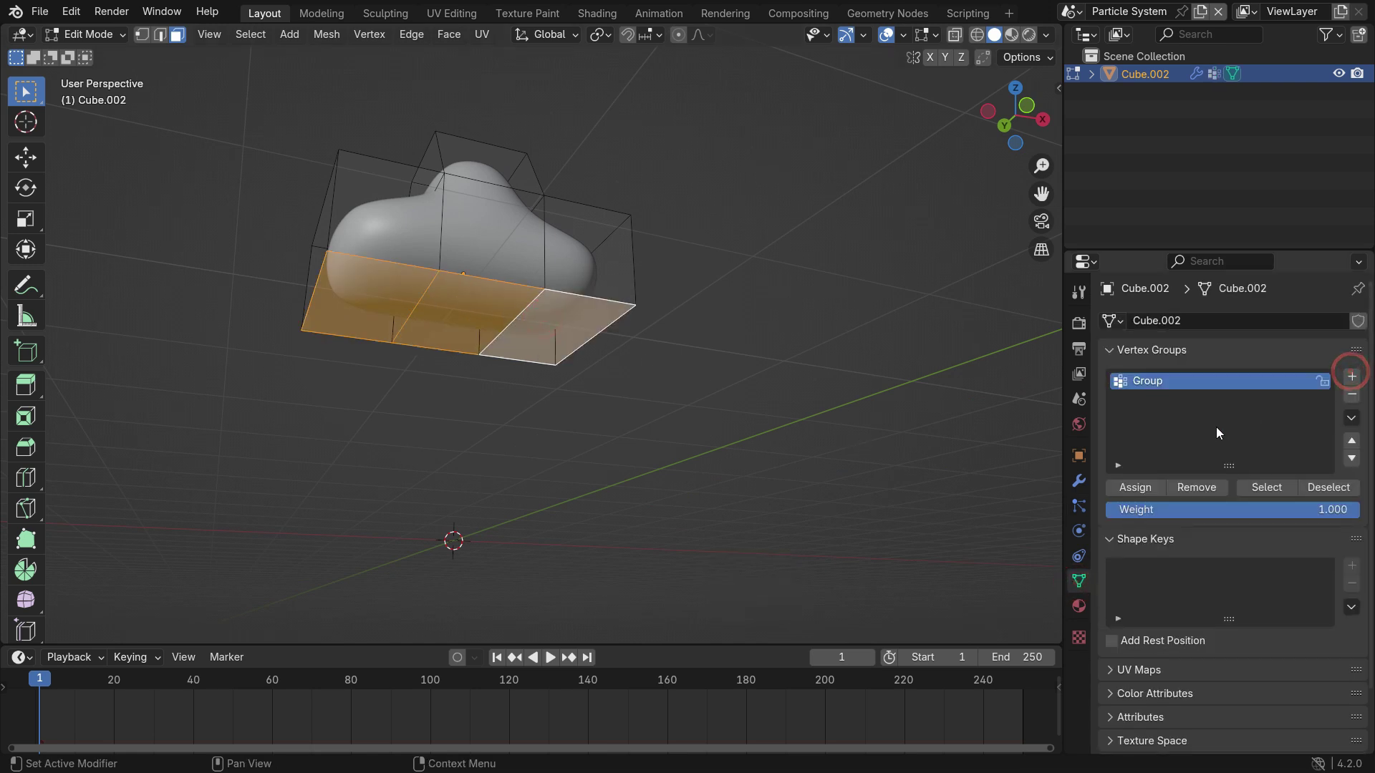
left_click(1146, 490)
key("Tab")
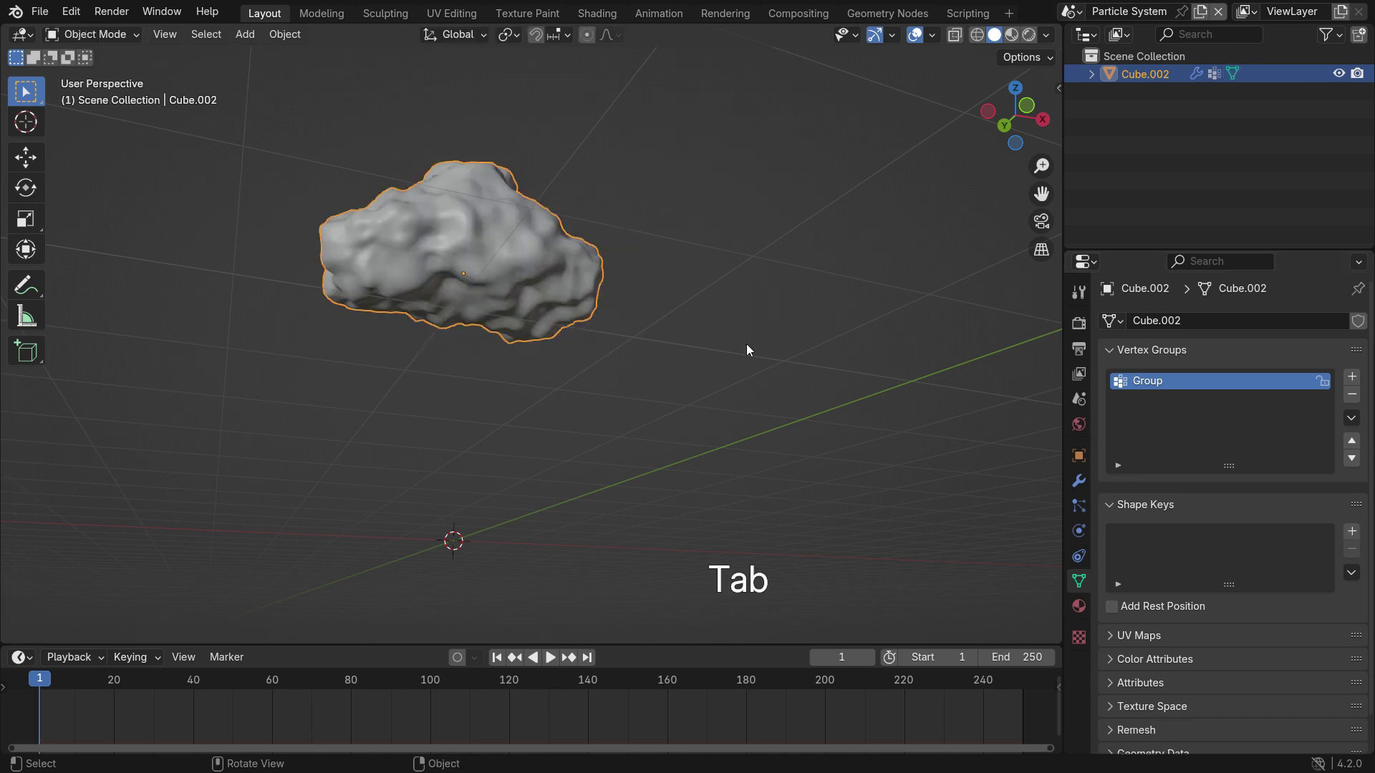
Use the vertex group Group as the Density group of the cloud's particle system.
left_click(1075, 507)
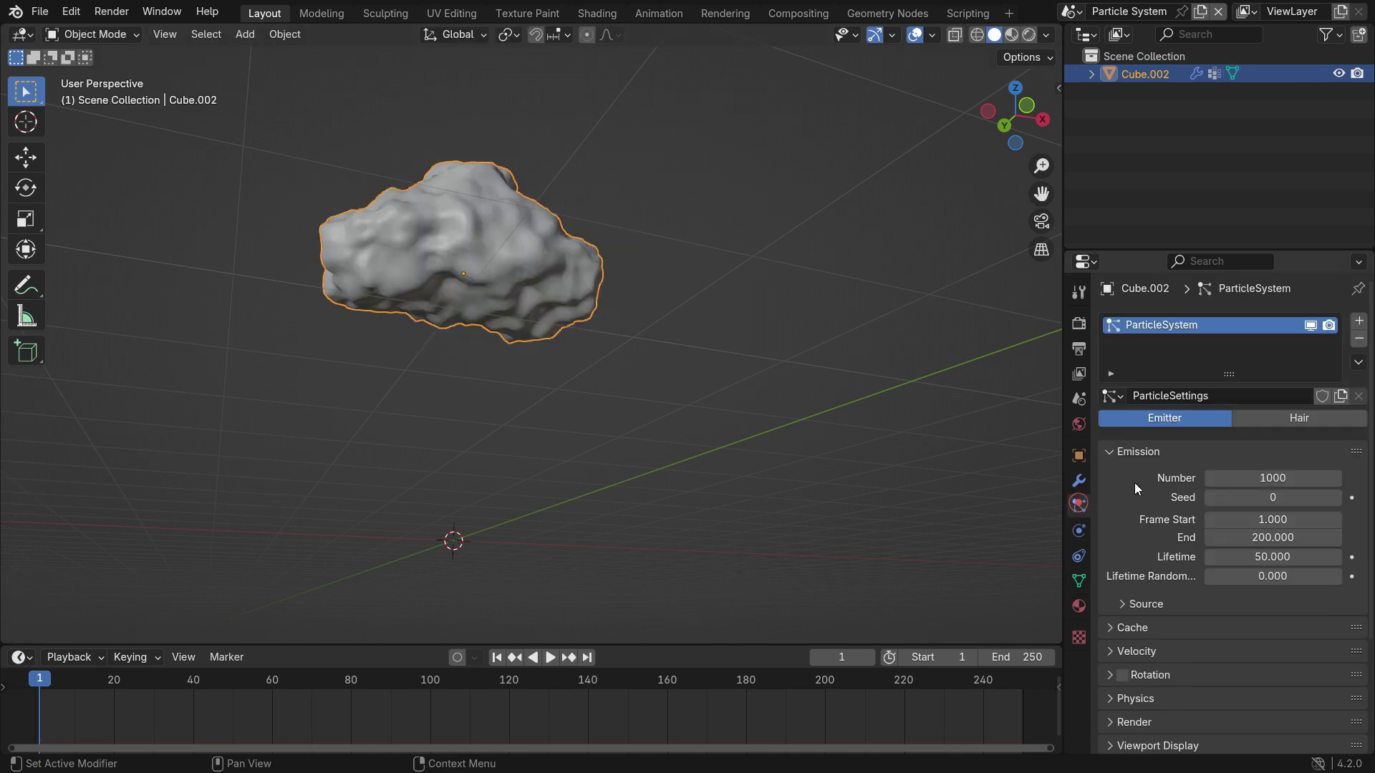
scroll(1148, 488, "down", 5)
left_click(1140, 695)
scroll(1143, 687, "down", 5)
left_click(1223, 552)
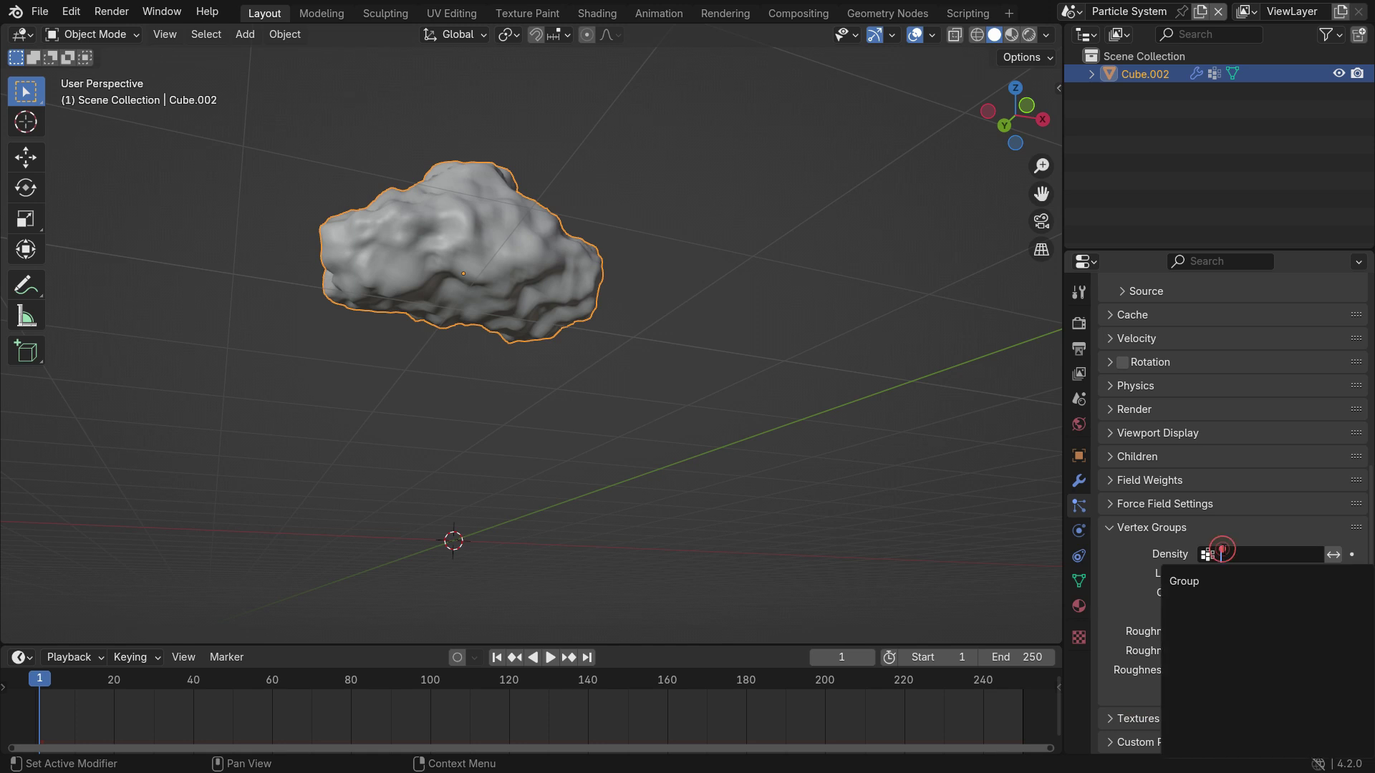
left_click(1206, 581)
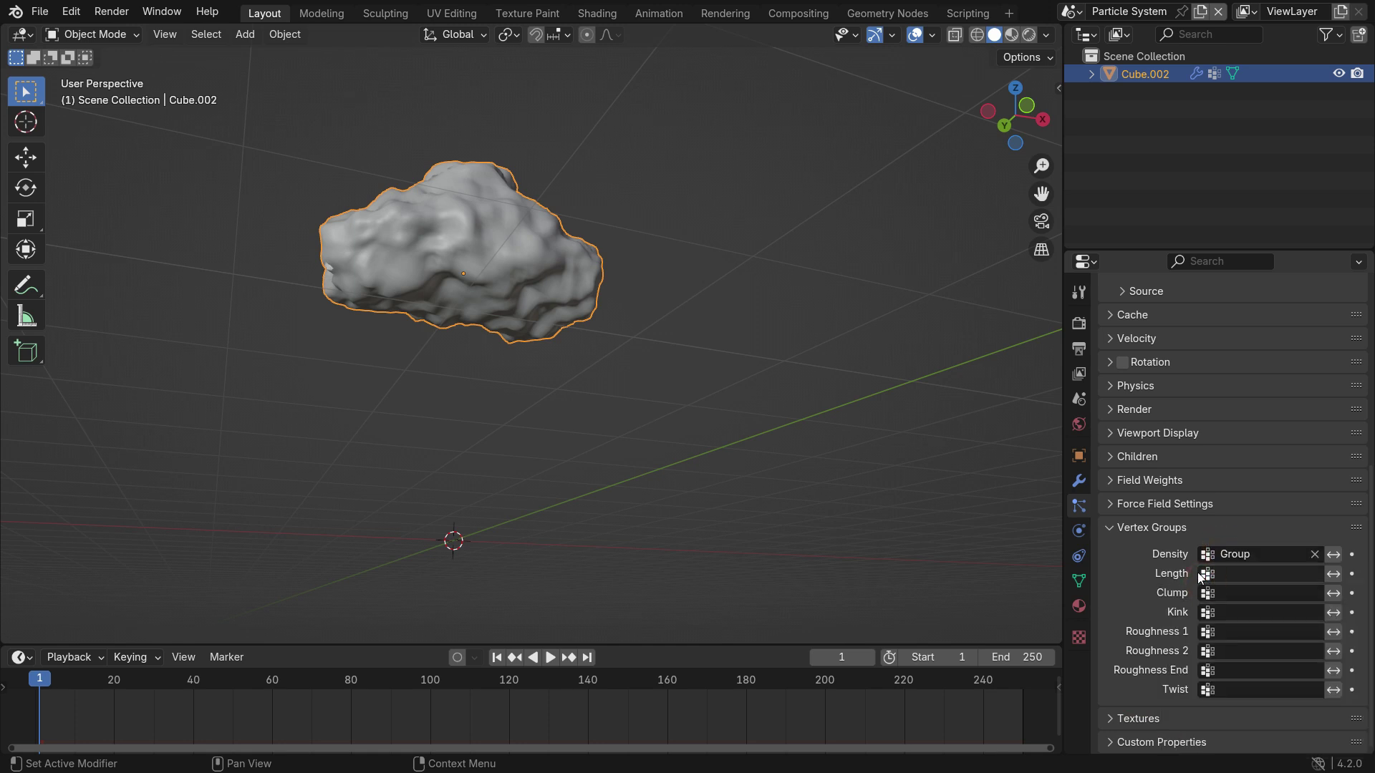
Set the Normal velocity of the cloud's particles to 0 m/s.
scroll(1200, 577, "up", 3)
scroll(1200, 579, "up", 3)
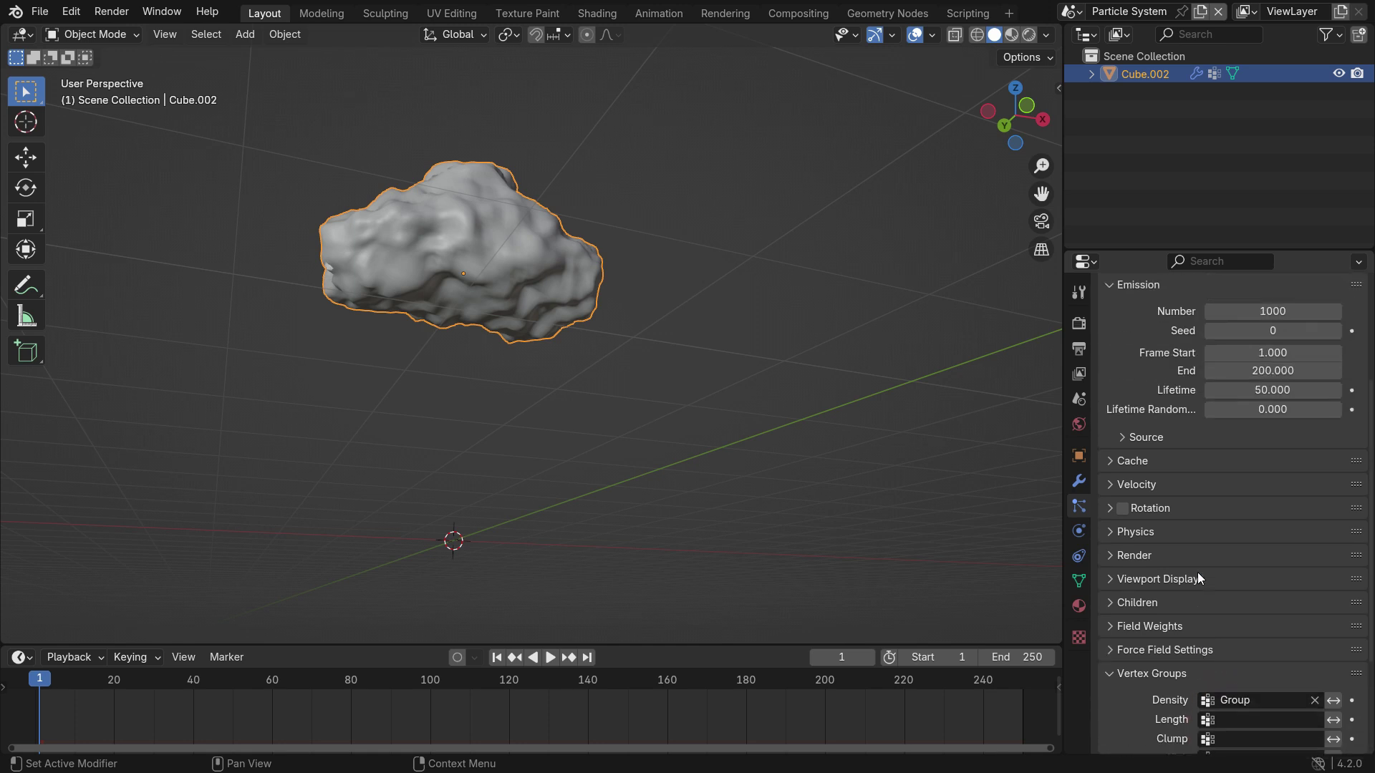
left_click(1143, 482)
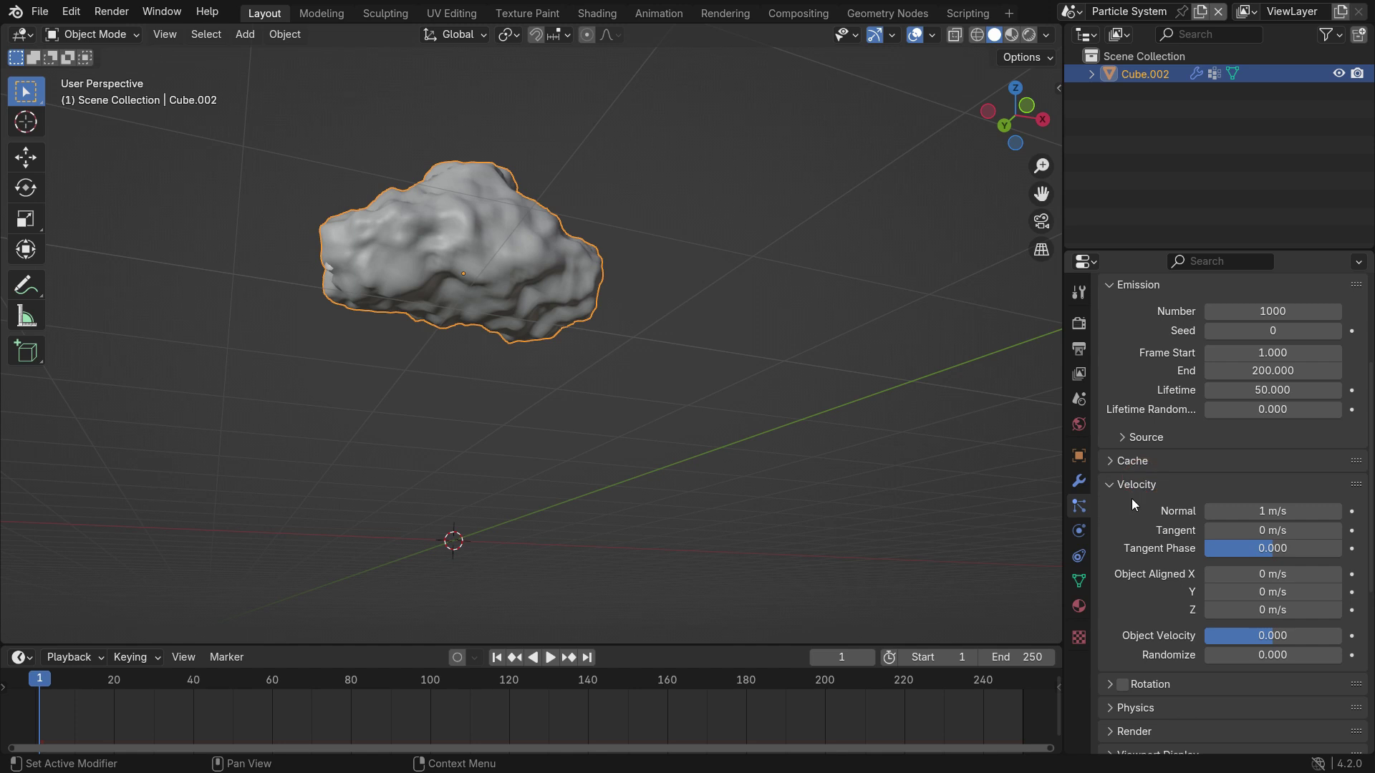
left_click(1272, 511)
type("0")
key("Return")
Play the particle animation while viewing the cloud from the side, stop it and rewind to frame 1.
scroll(1270, 488, "up", 1)
middle_click_drag(664, 434, 606, 417)
left_click(550, 657)
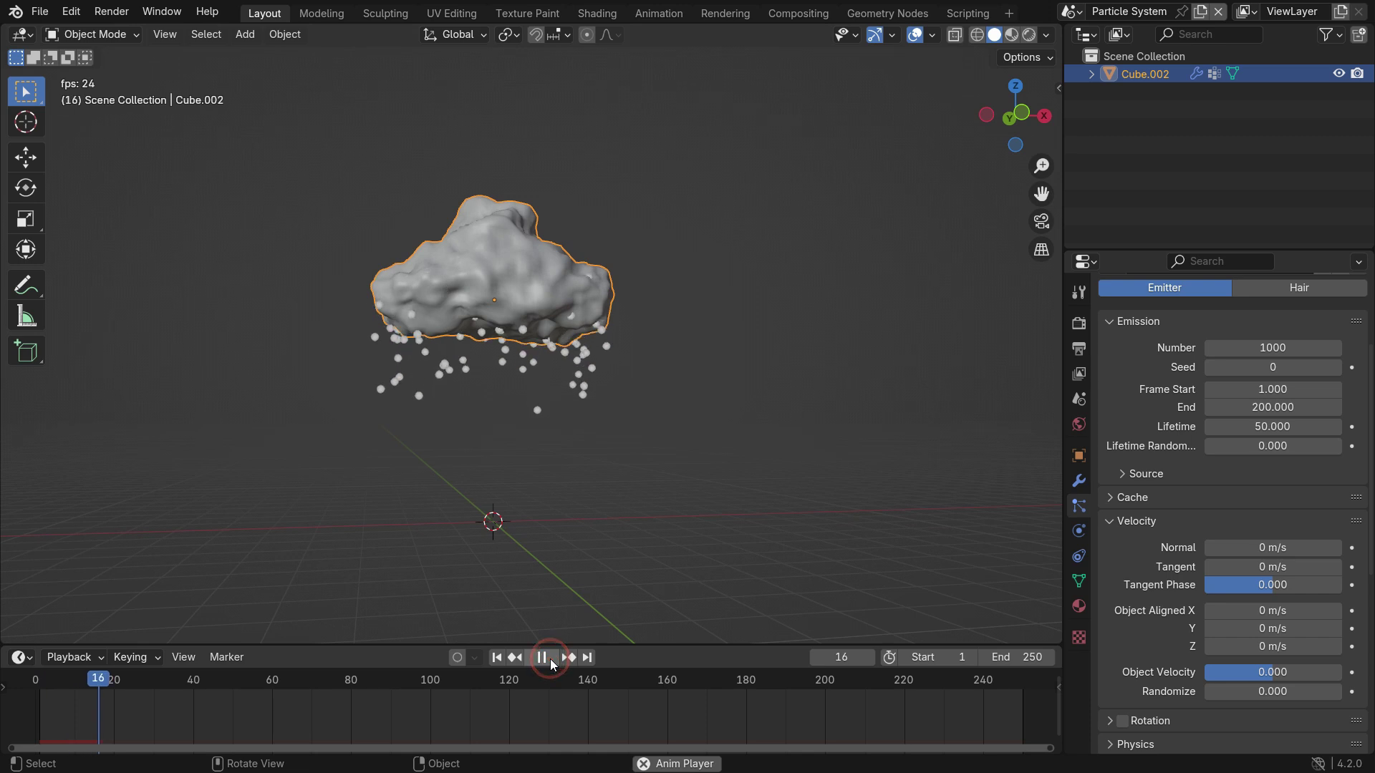
mouse_move(535, 449)
middle_mouse_down()
mouse_move(507, 435)
mouse_move(521, 416)
mouse_move(514, 437)
middle_mouse_up()
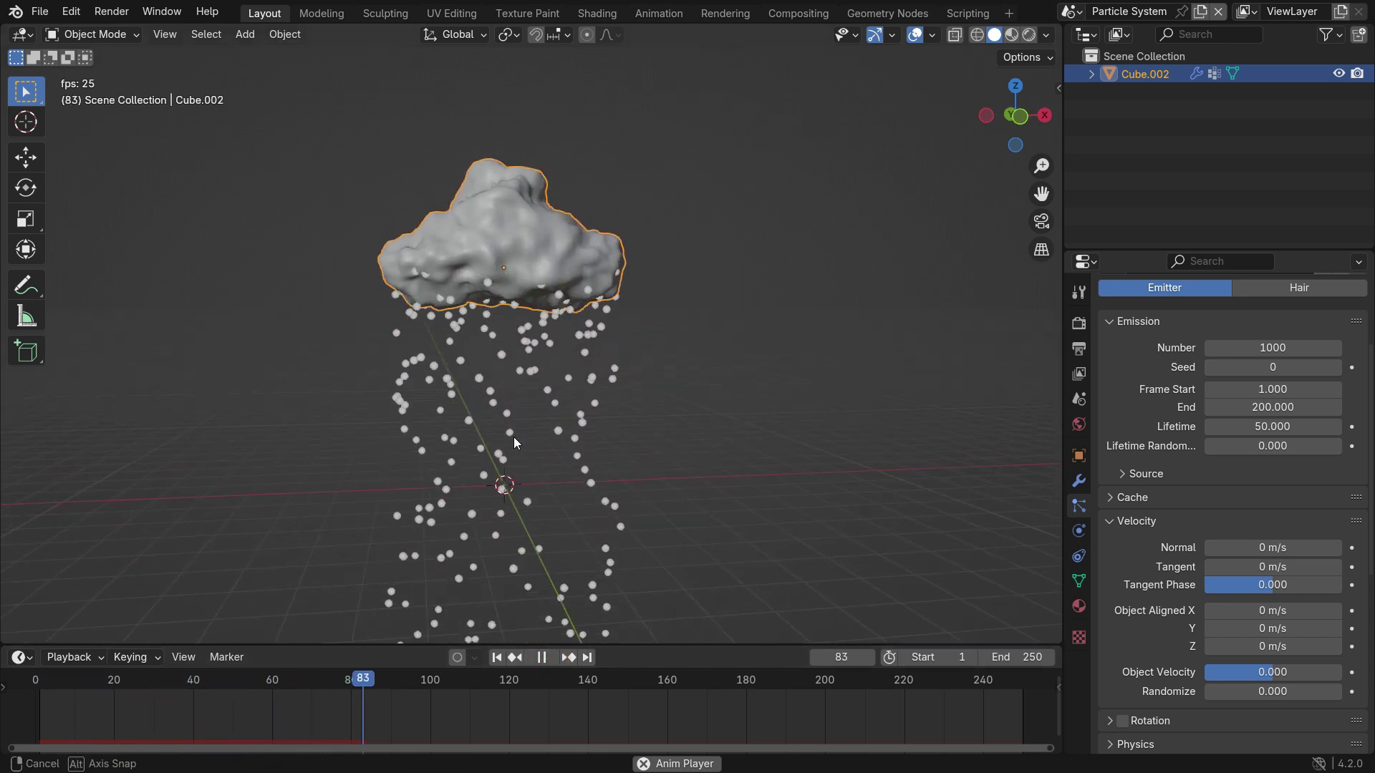
left_click(542, 657)
left_click(497, 658)
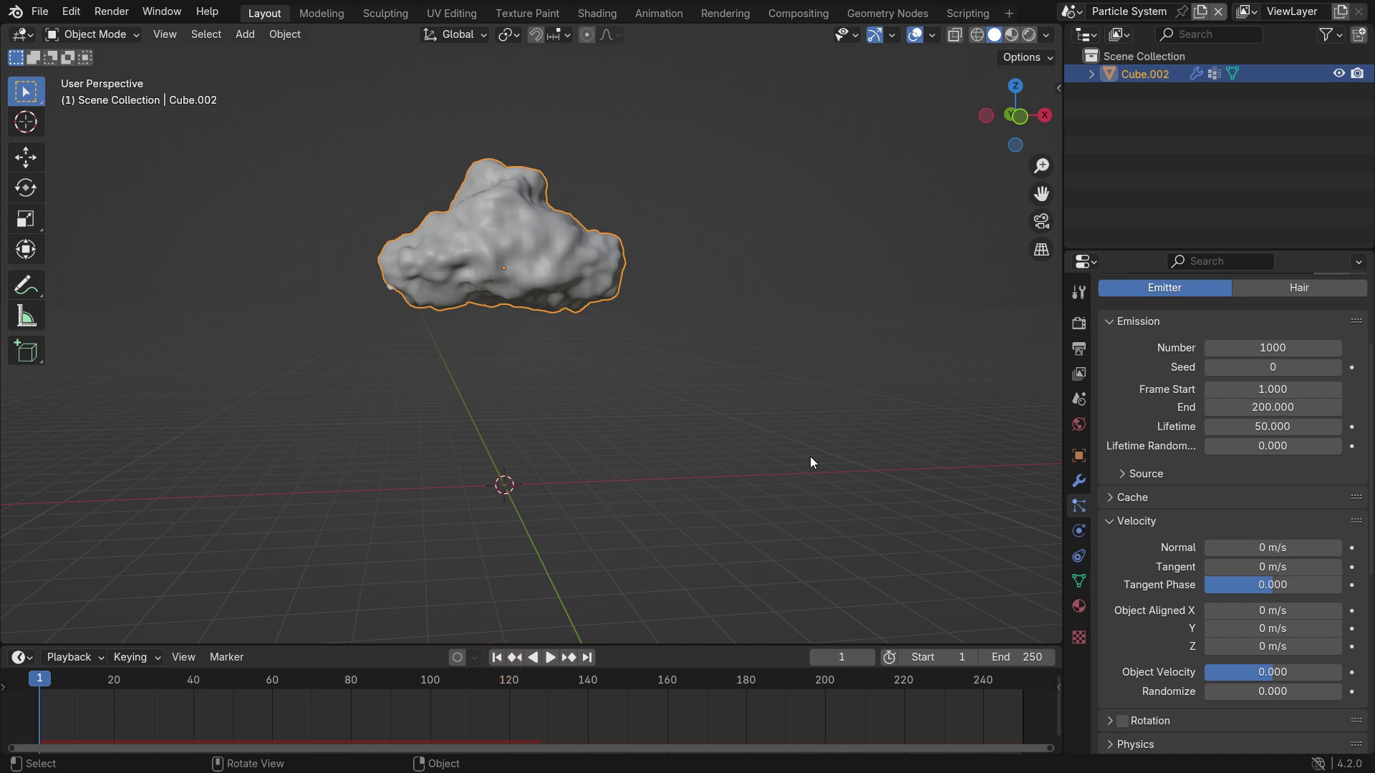
Set the particle emission Number to 500 and play the rain animation briefly to check it.
left_click(1289, 350)
type("500")
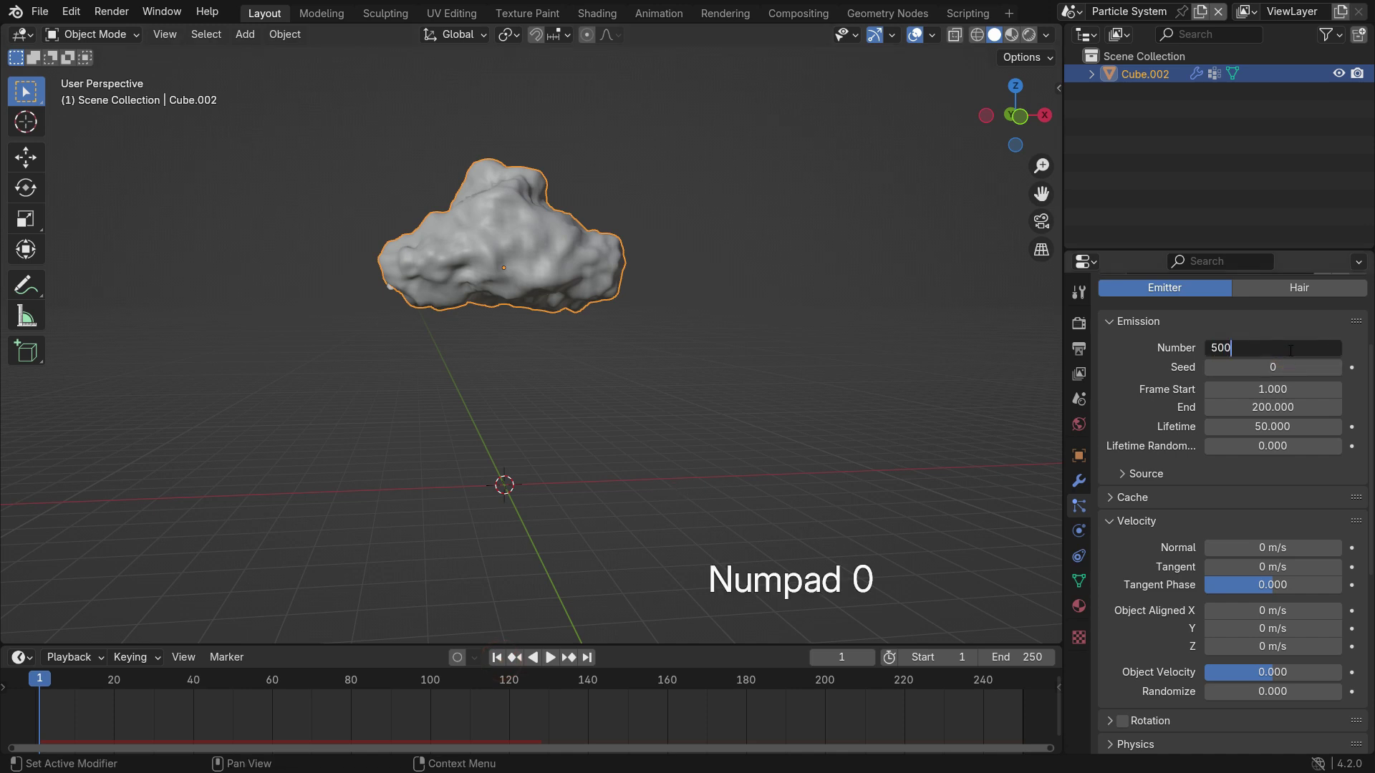
key("Return")
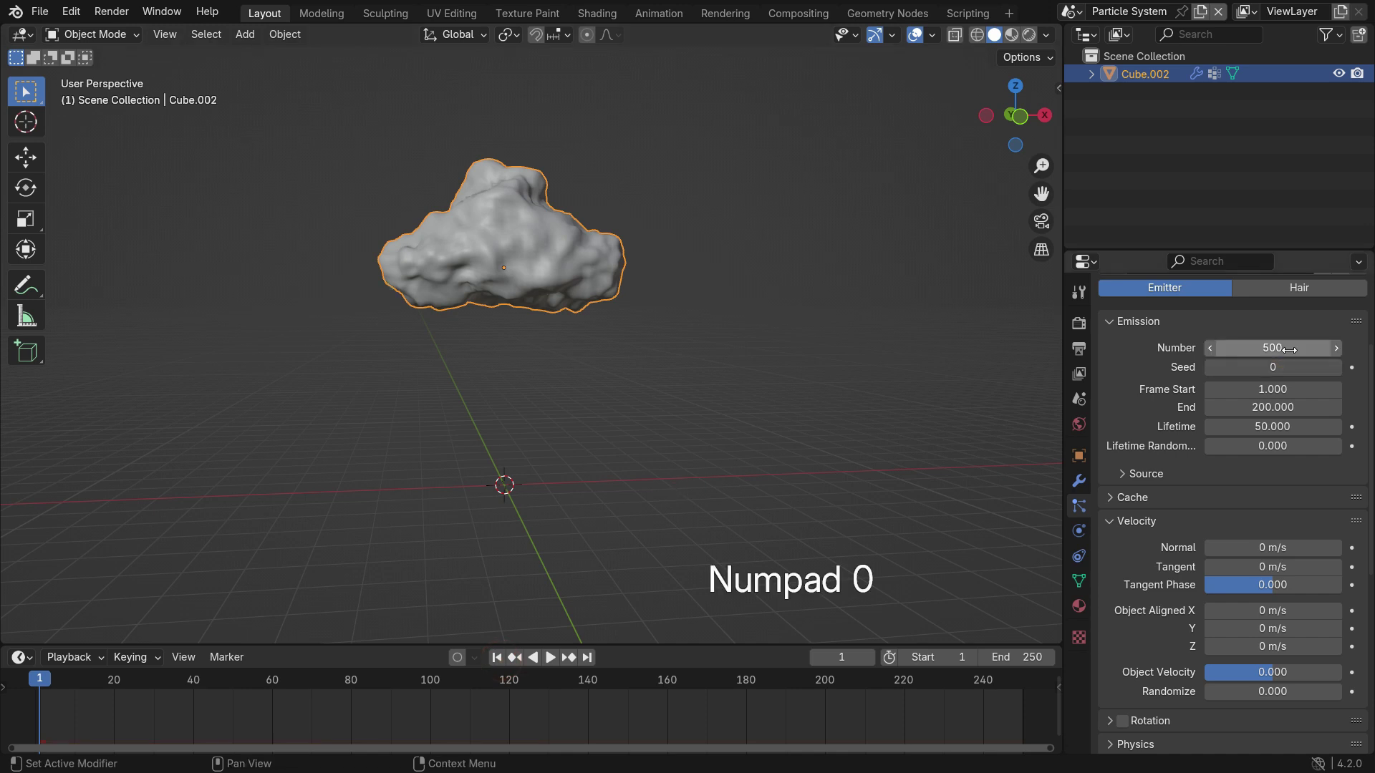
left_click(548, 664)
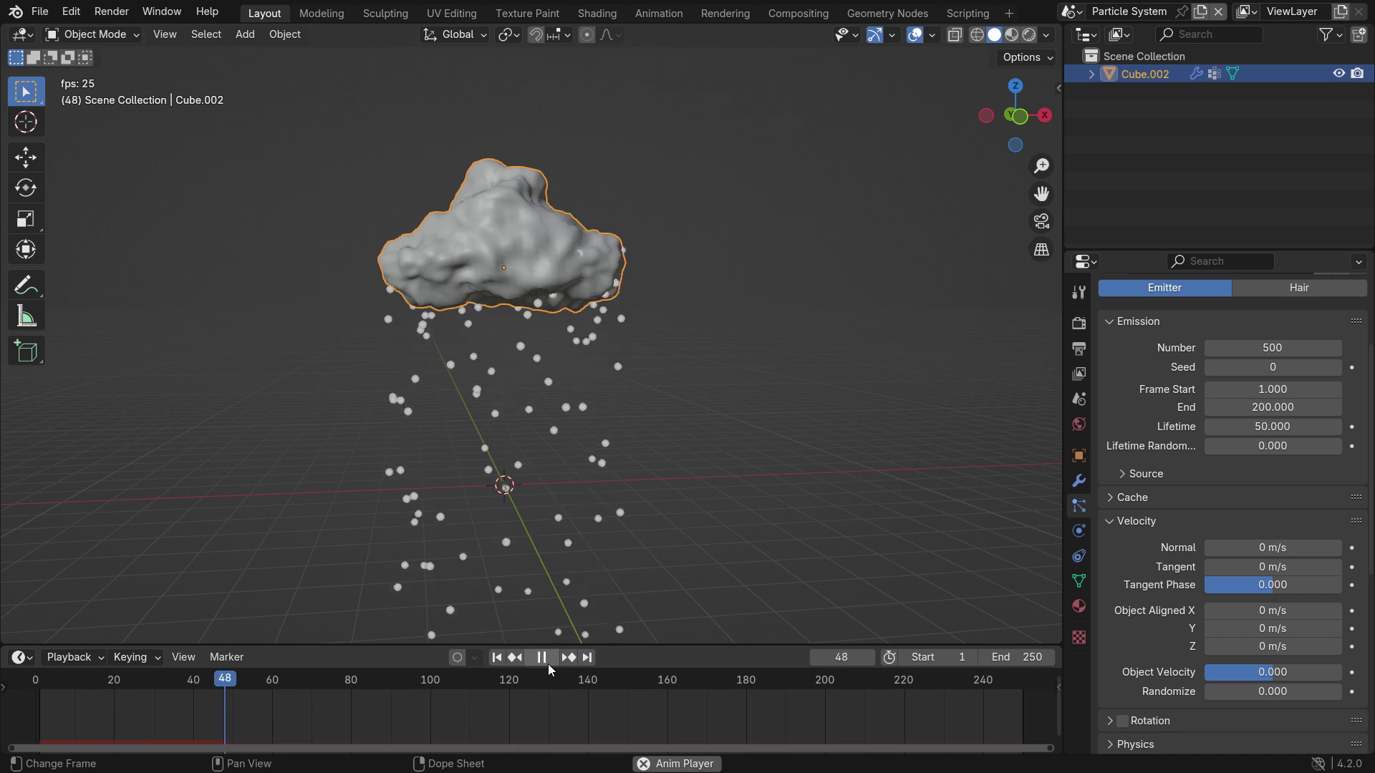
left_click(548, 664)
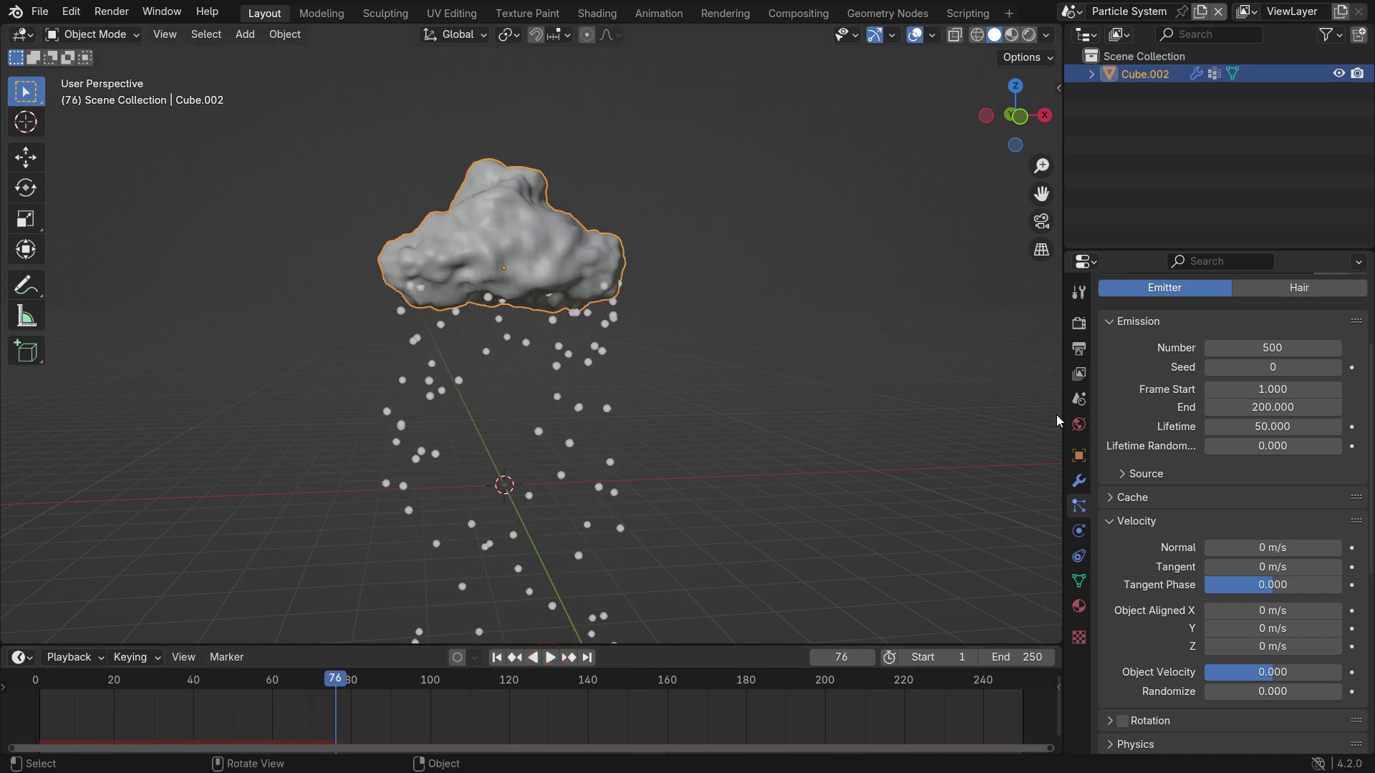
Set the scene's Z gravity to -6 m/s².
left_click(1079, 400)
left_click(1150, 441)
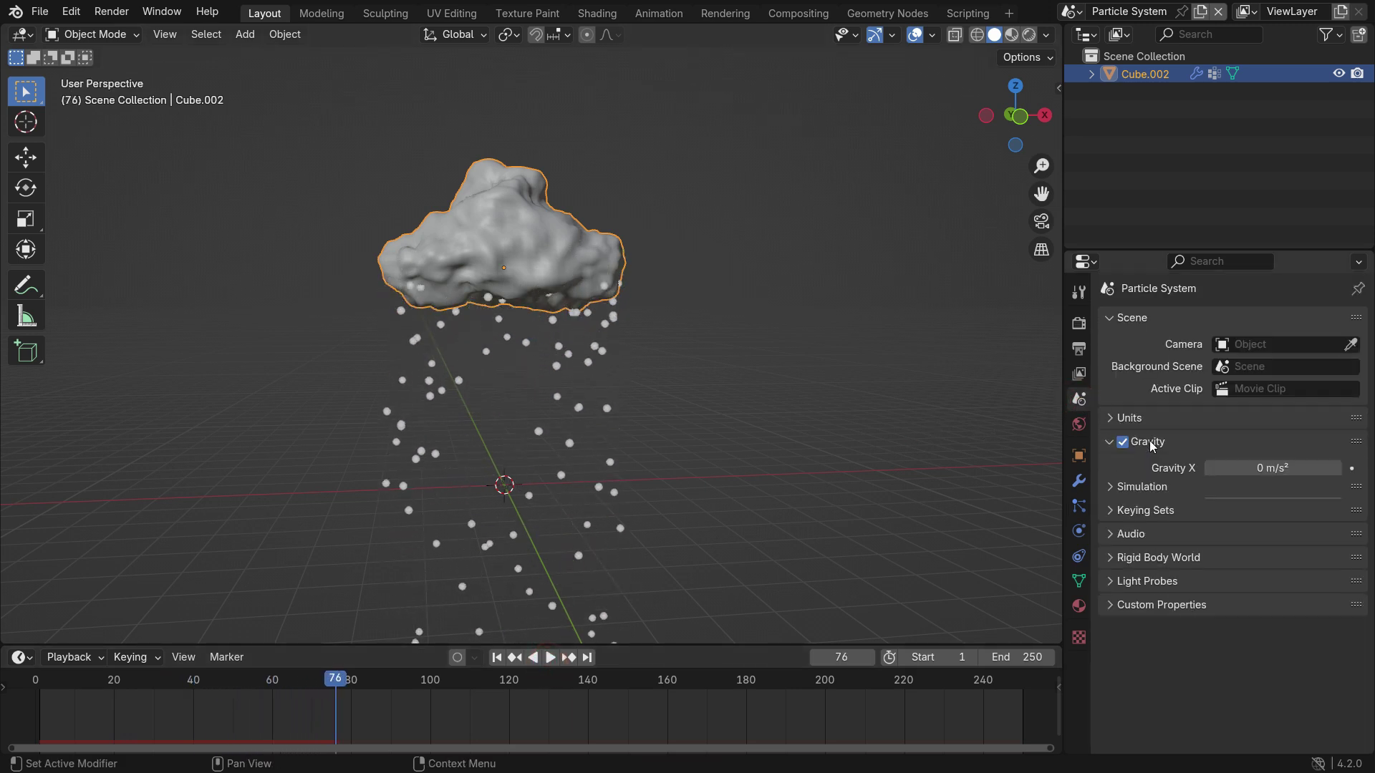
left_click(1283, 504)
type("-6")
key("Return")
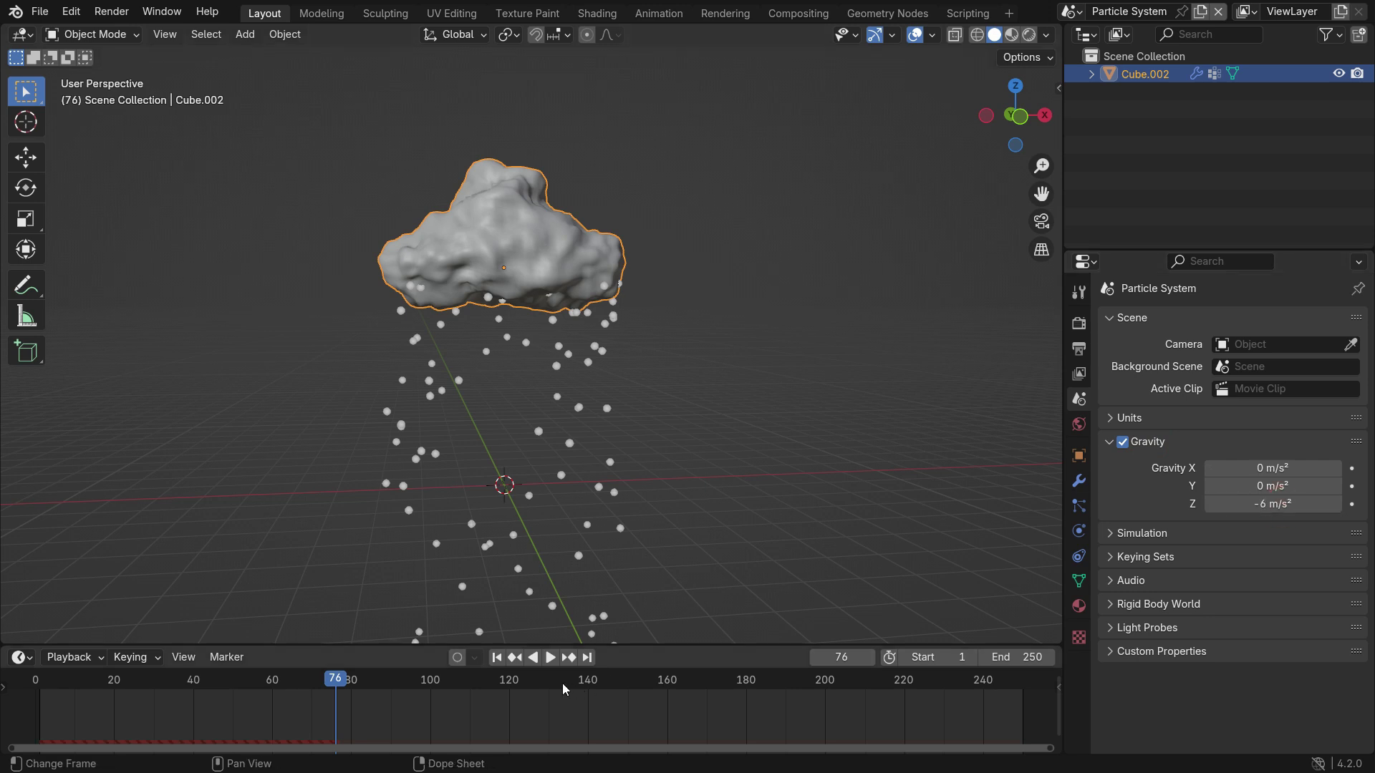
Replay the rain from the first frame with the changed gravity, stop it and rewind.
left_click(496, 658)
left_click(550, 657)
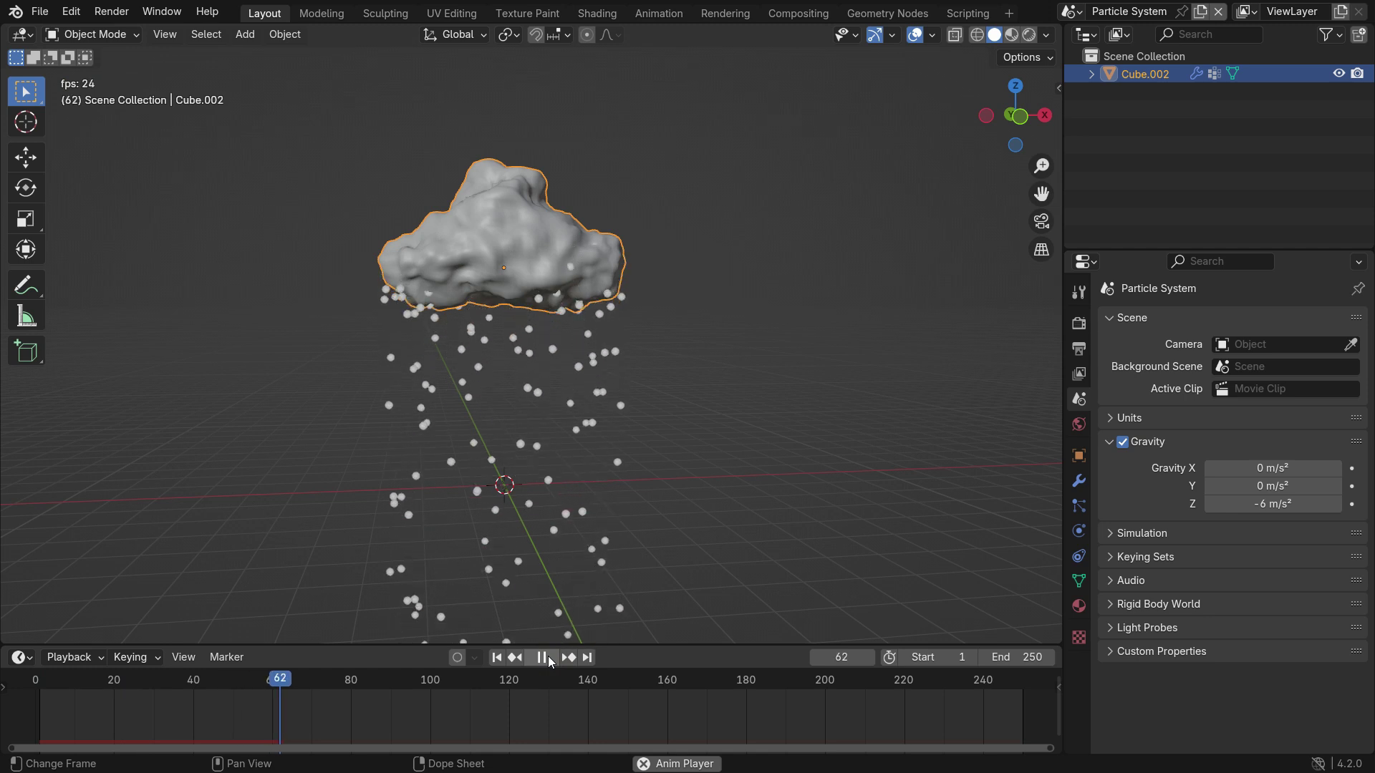
left_click(548, 657)
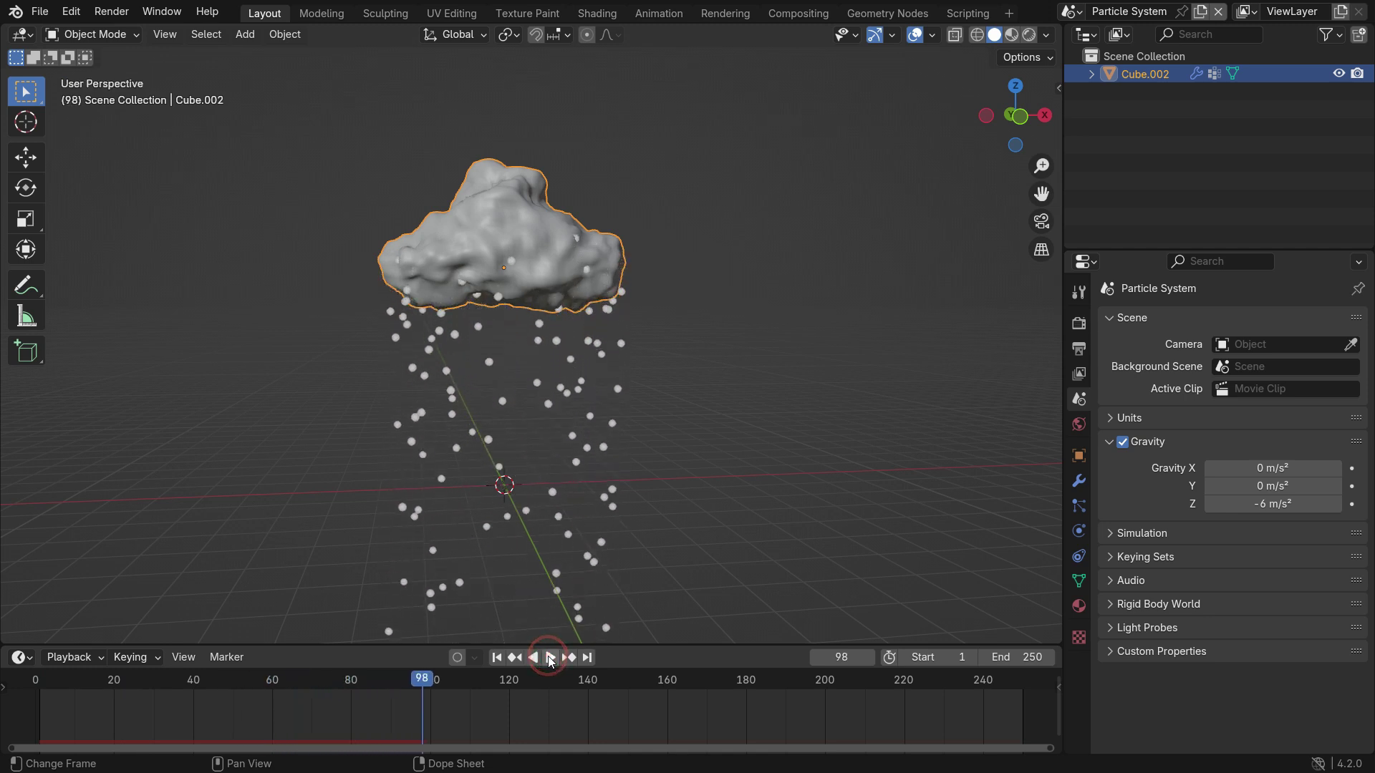
left_click(494, 657)
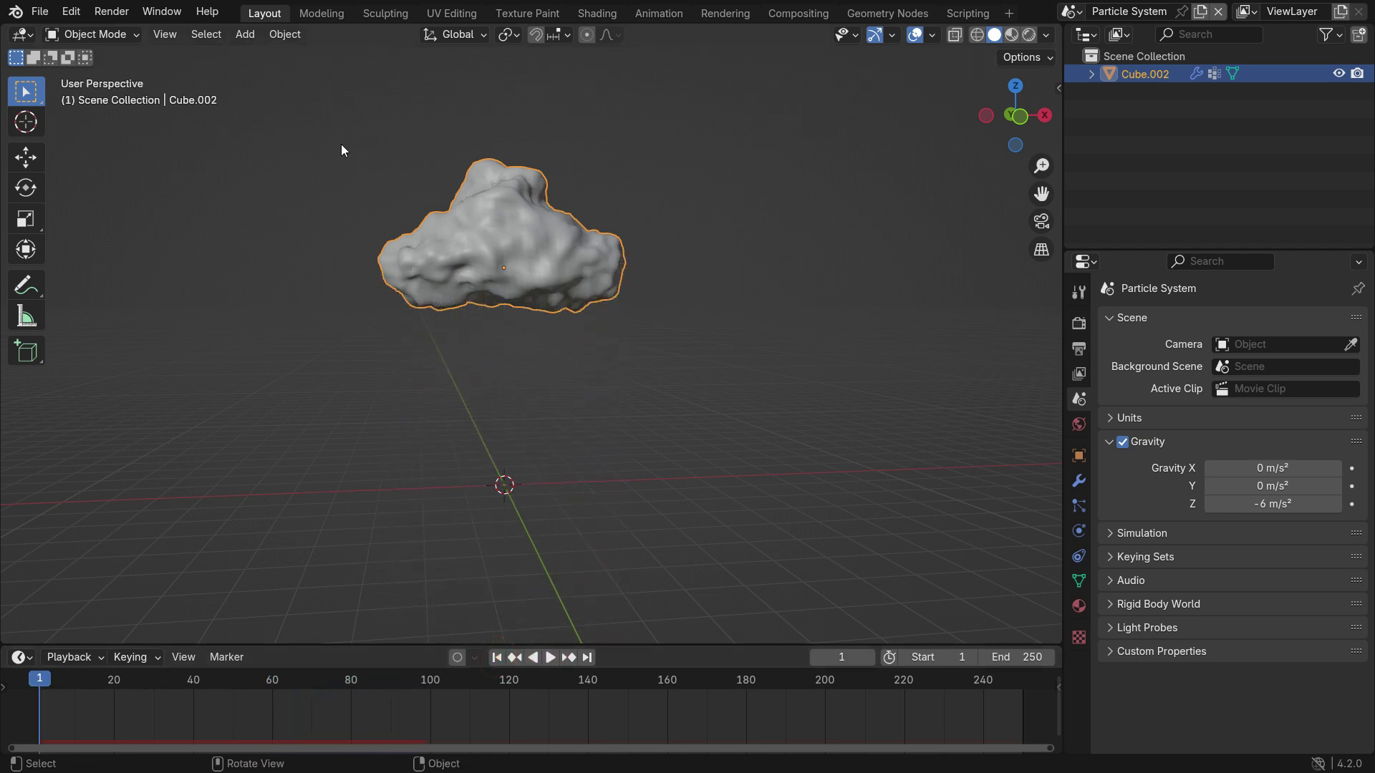
Add an ico sphere and pull its top vertex up about 1.16 m with smooth proportional editing, forming a raindrop.
key("shift+a")
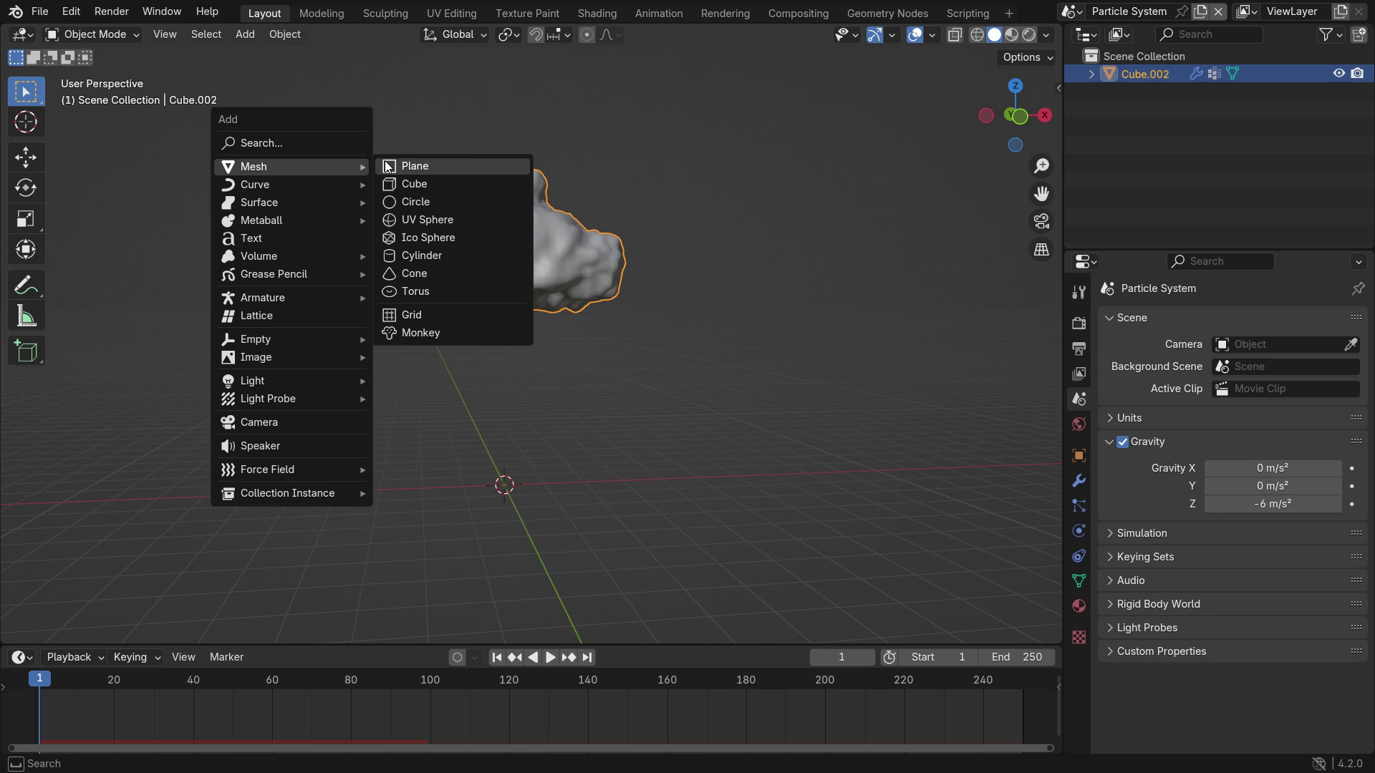
left_click(458, 237)
key("Tab")
middle_click_drag(531, 497, 538, 494)
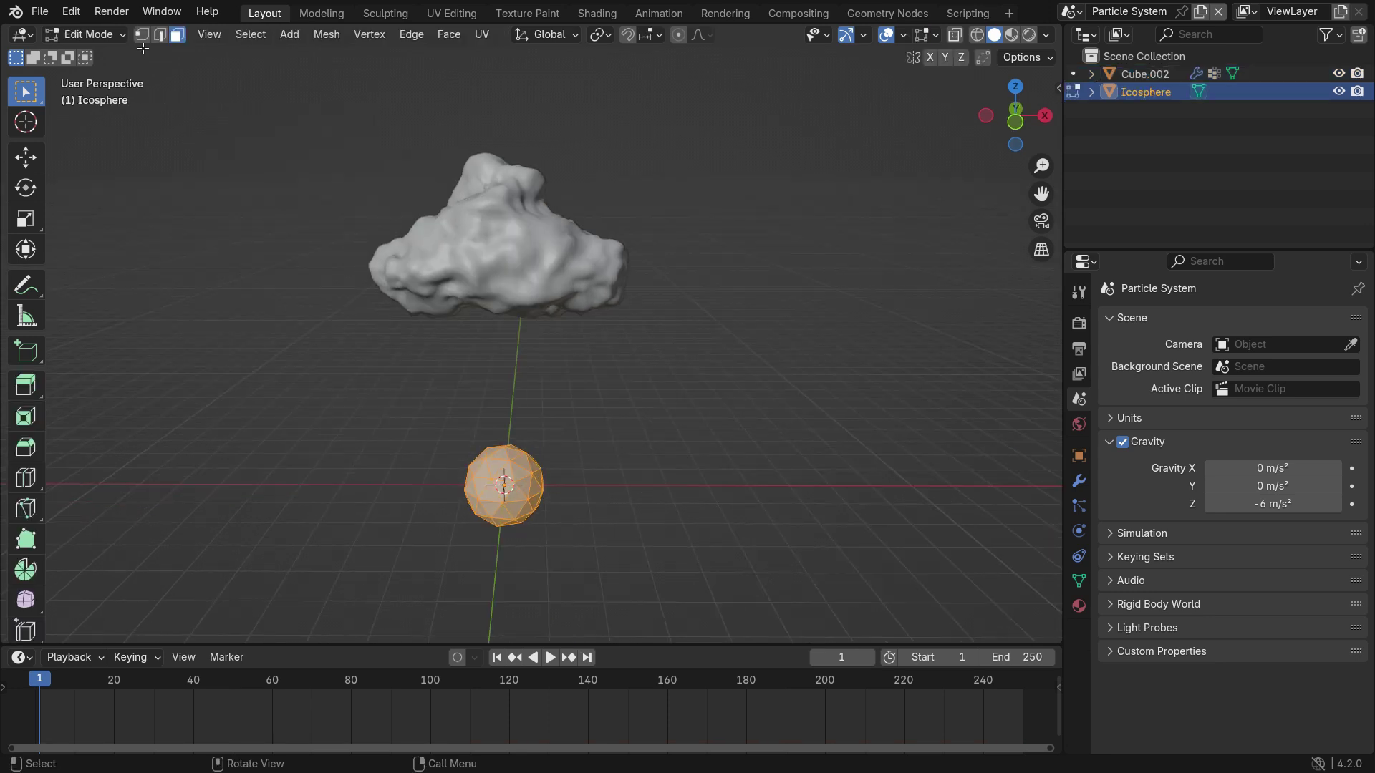
middle_click_drag(433, 418, 465, 429)
left_click(503, 444)
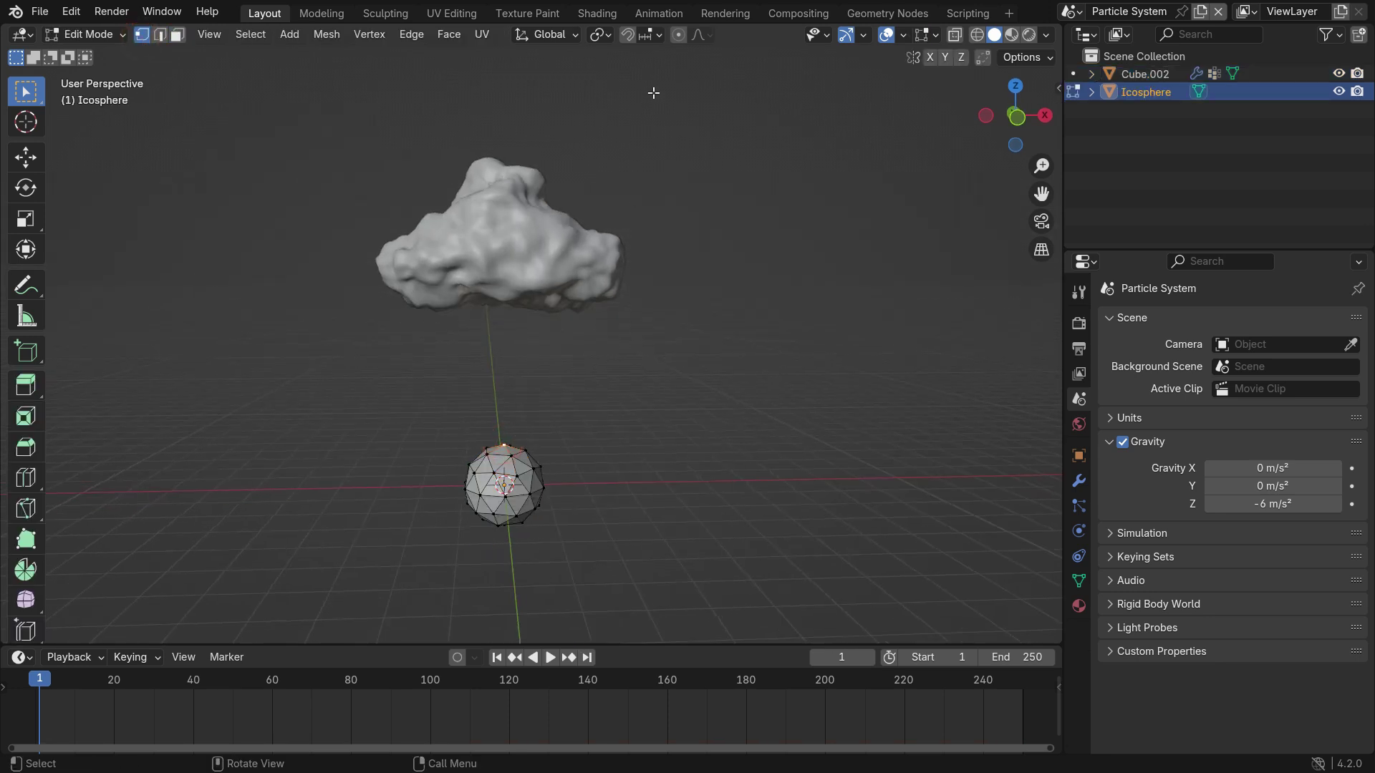
key("g")
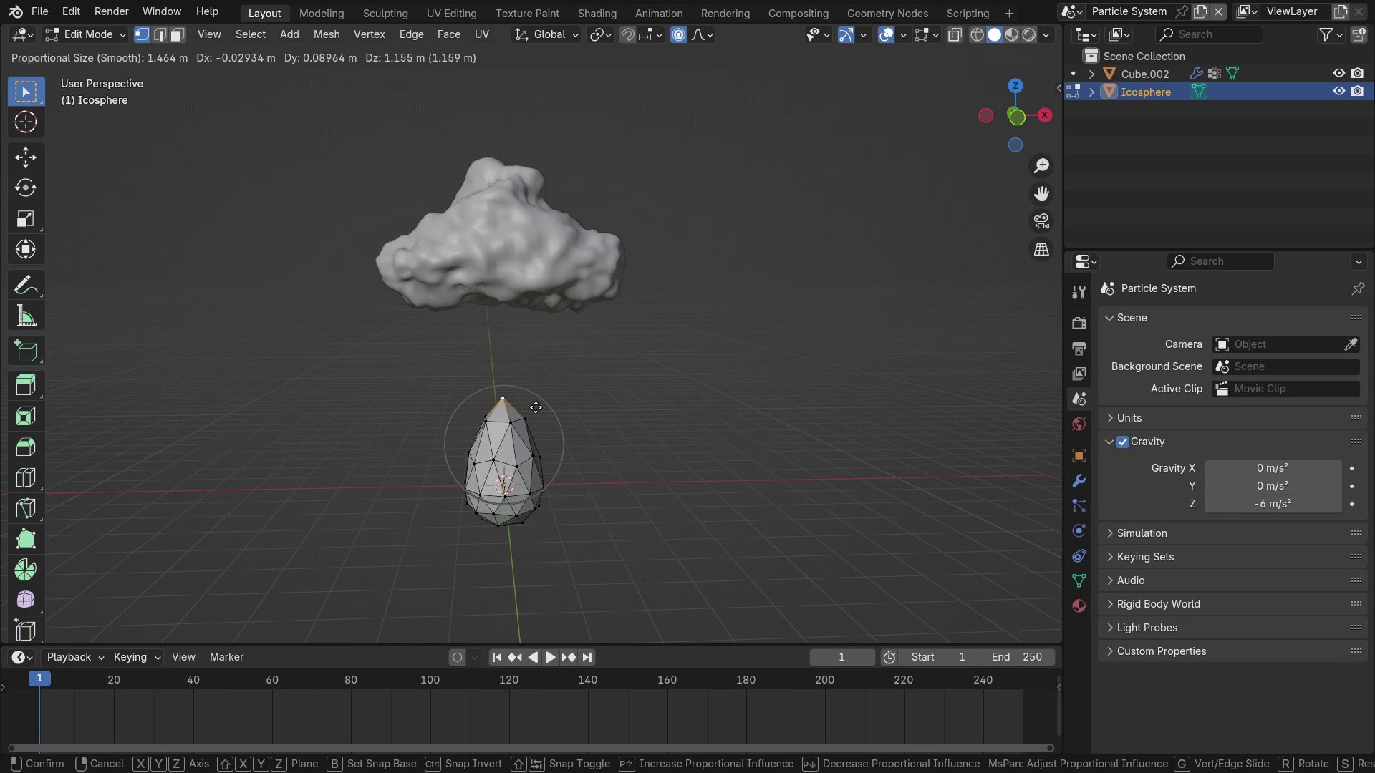
left_click(535, 407)
Return the raindrop mesh to Object Mode and apply Shade Smooth to it.
key("Tab")
right_click(605, 419)
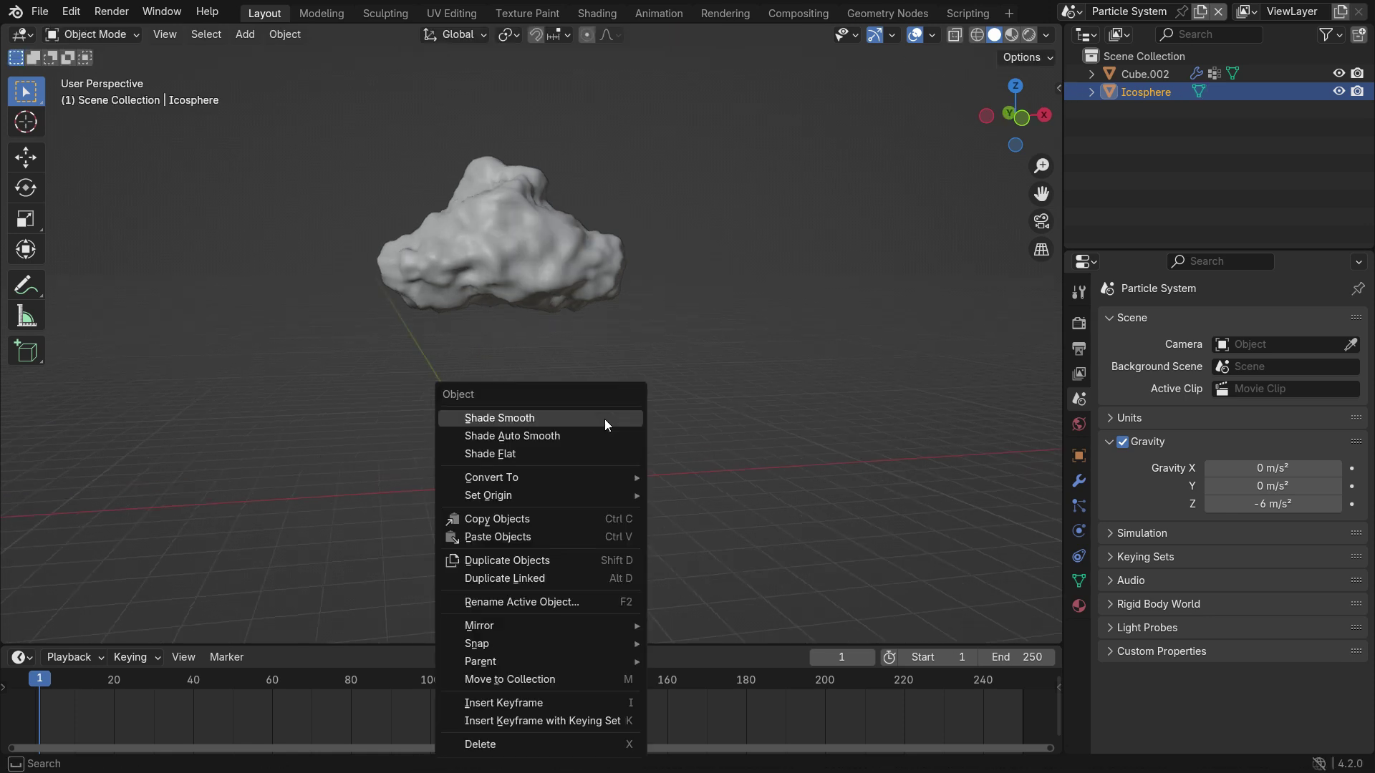
left_click(605, 419)
Set the cloud's particles to render as Object, with the Icosphere raindrop as the instance object.
left_click(558, 278)
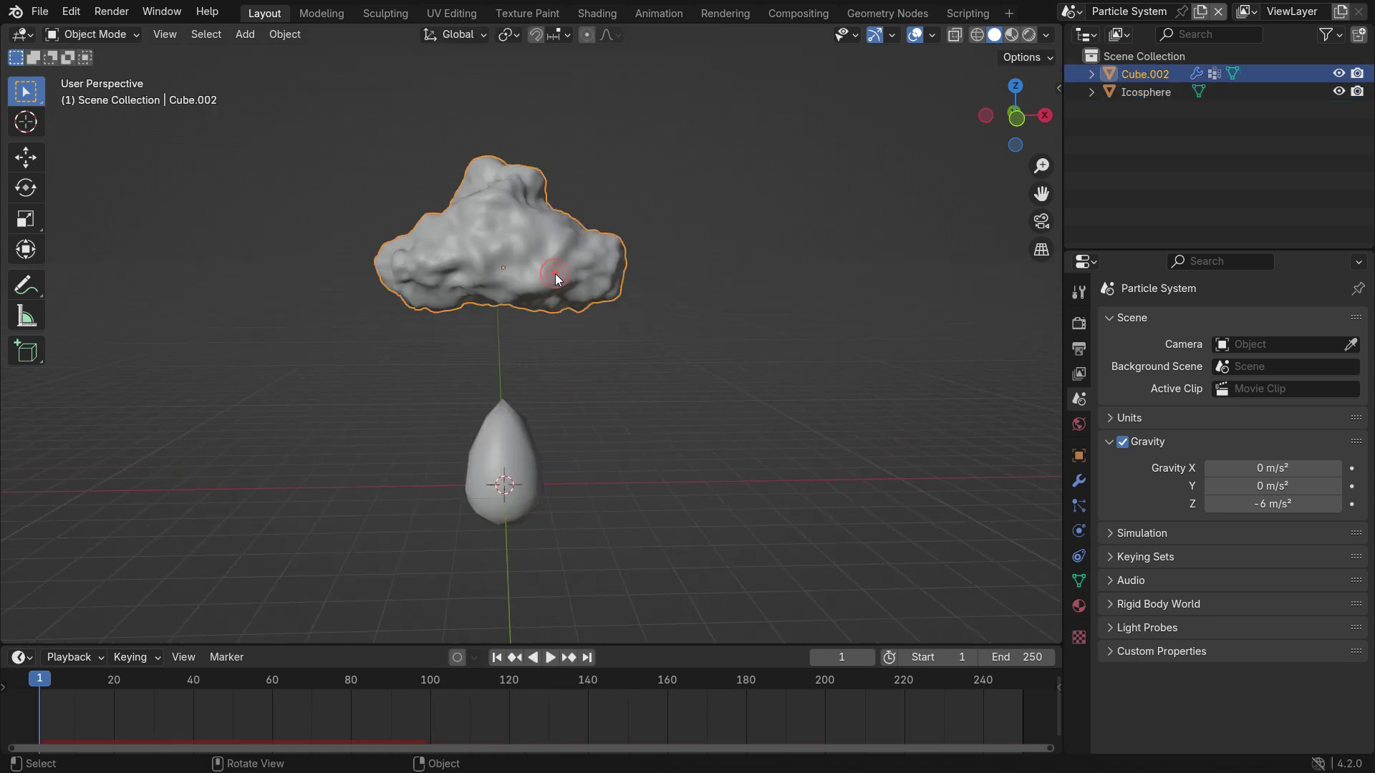
left_click(1079, 506)
scroll(1179, 508, "down", 10)
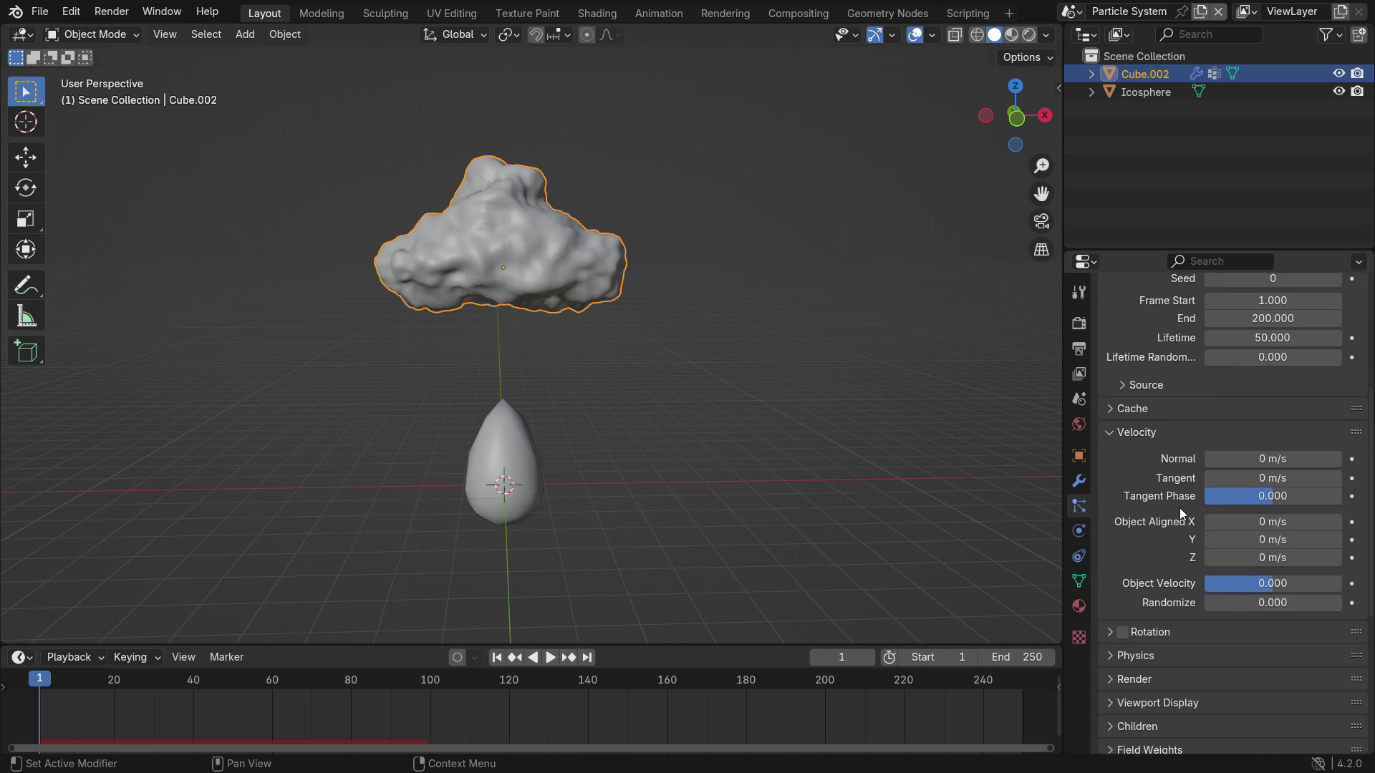
left_click(1153, 533)
scroll(1153, 533, "down", 4)
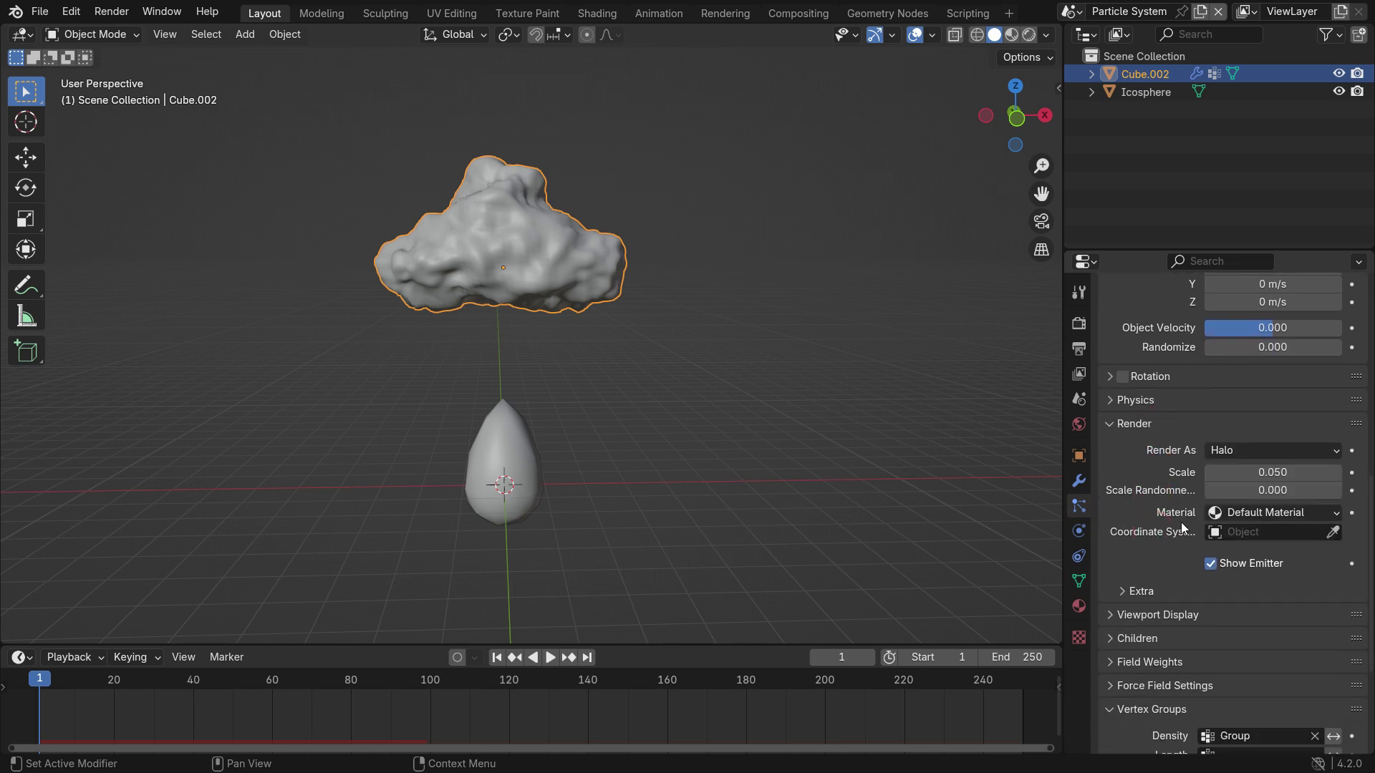
left_click(1226, 452)
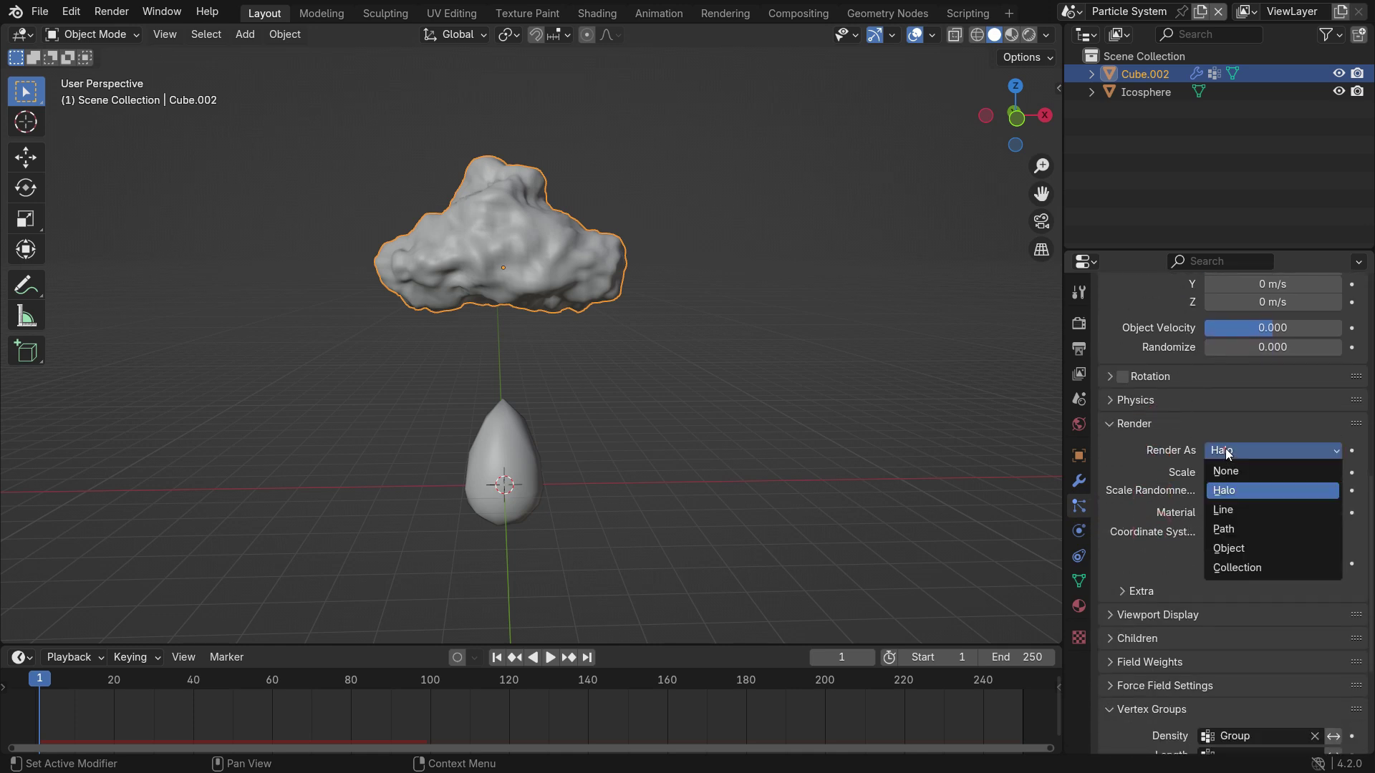
left_click(1228, 548)
left_click(1335, 578)
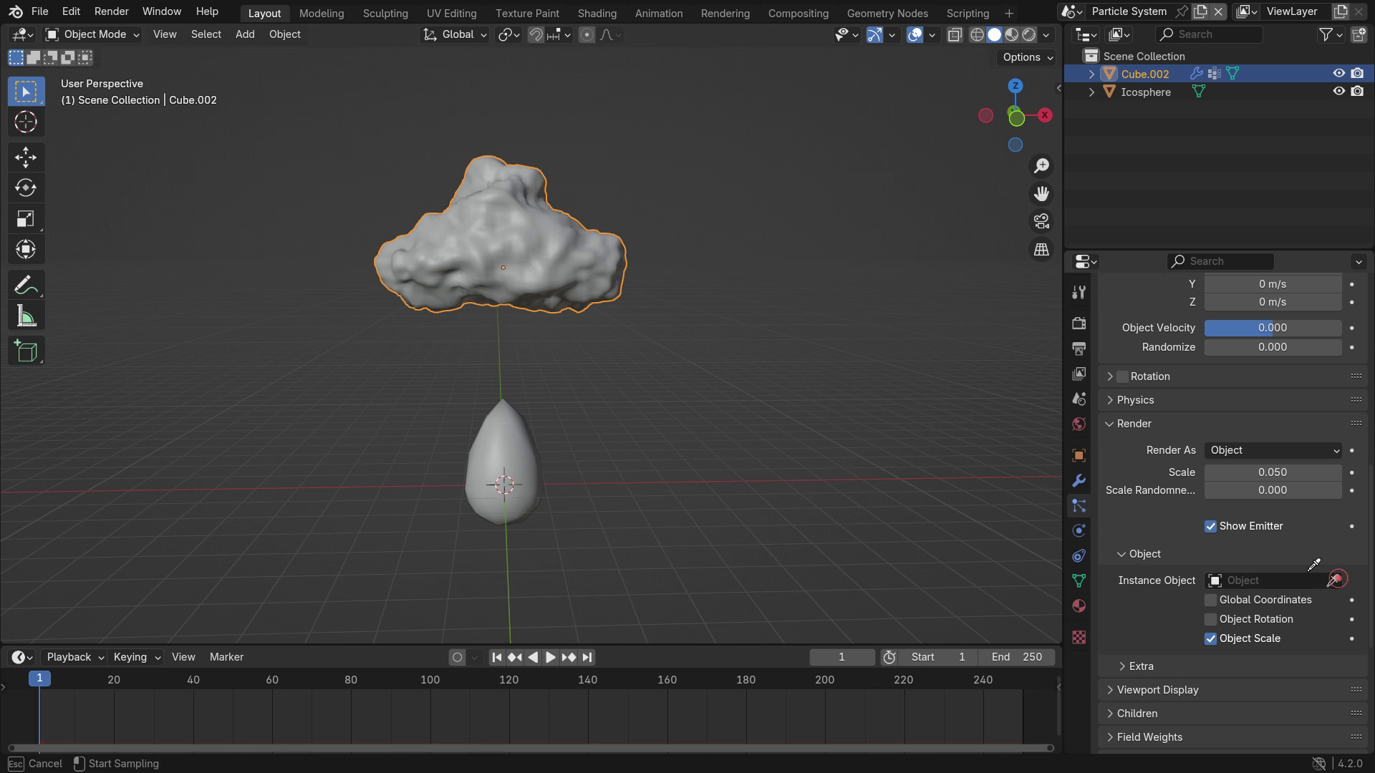
left_click(530, 438)
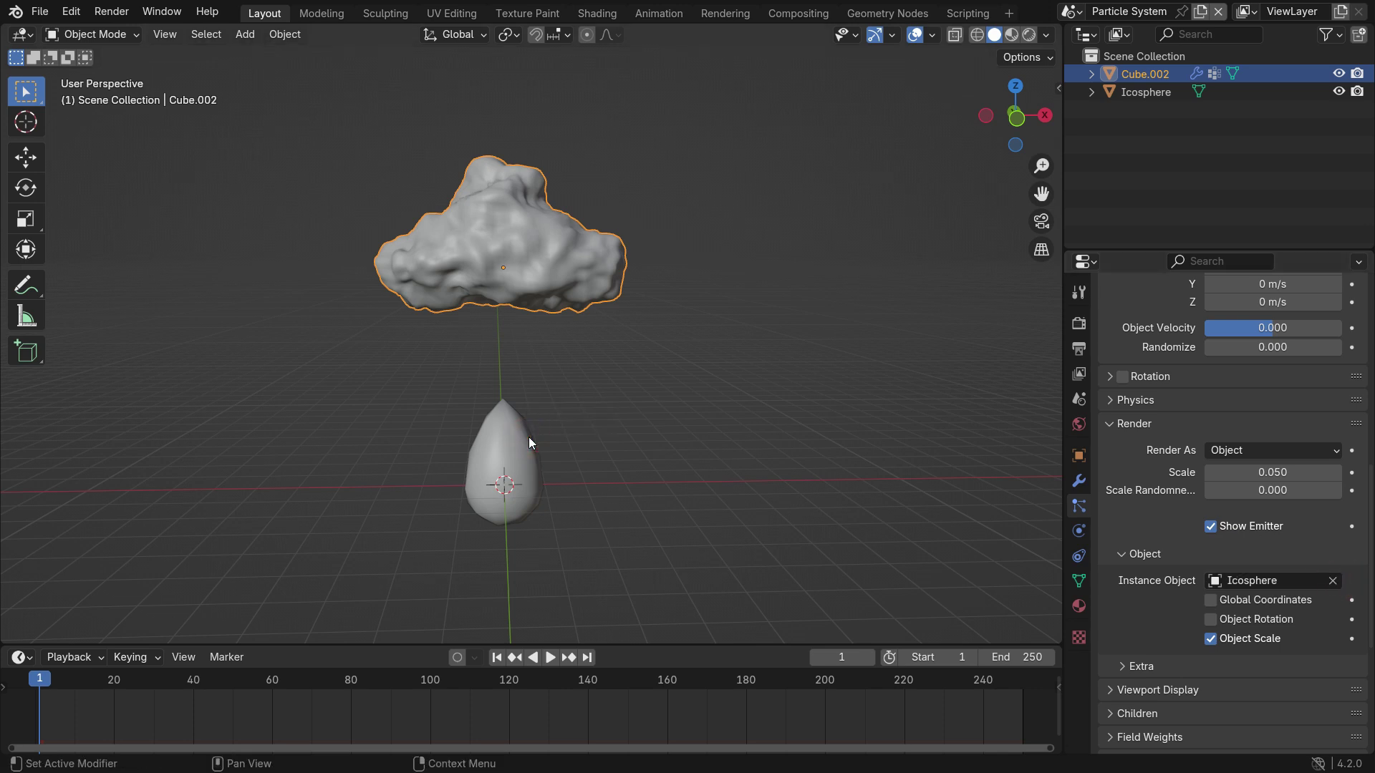
Play the rain animation with the raindrop-shaped particles and stop it at frame 105.
left_click(551, 658)
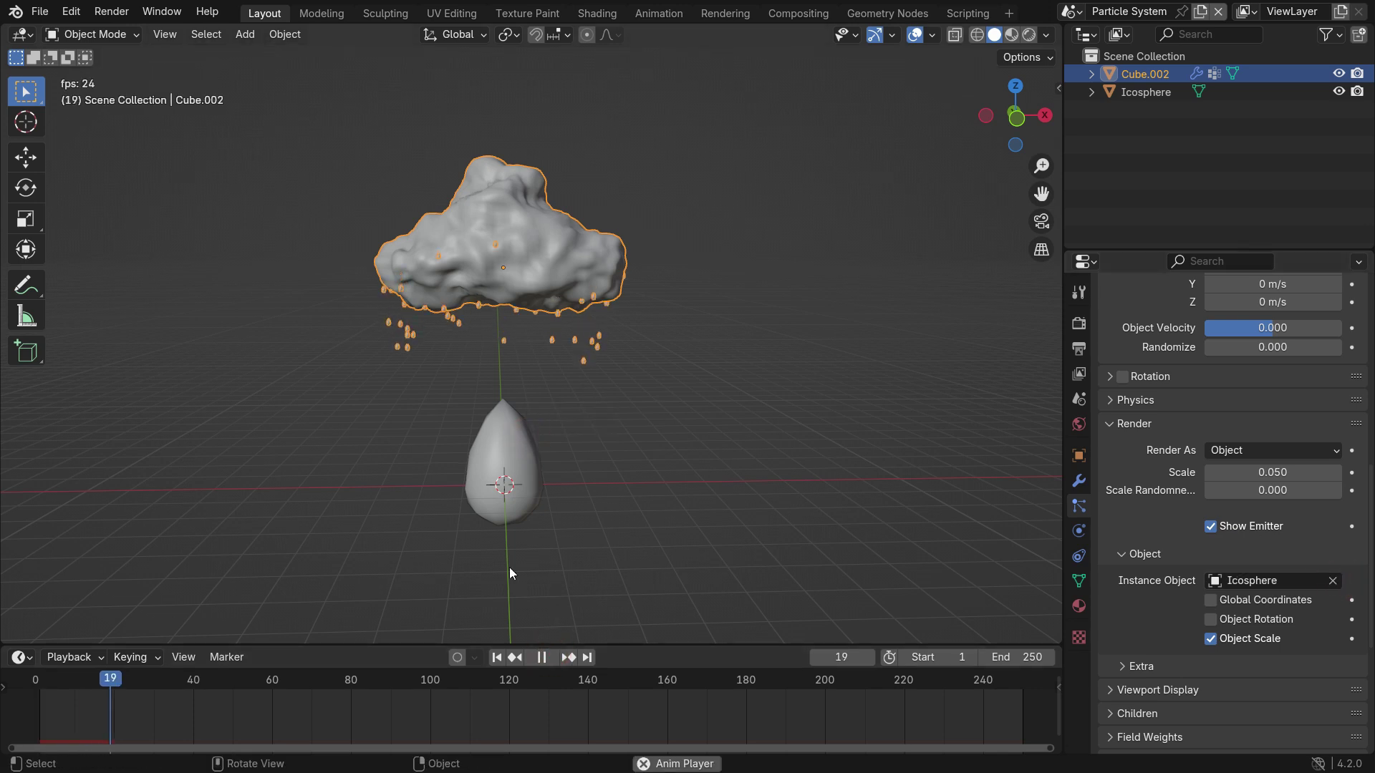
scroll(828, 393, "up", 2)
left_click(766, 382)
scroll(519, 313, "up", 2)
left_click(542, 658)
Hide the original raindrop object and set the render scale of the cloud's particles to 0.060.
left_click(512, 498)
key("h")
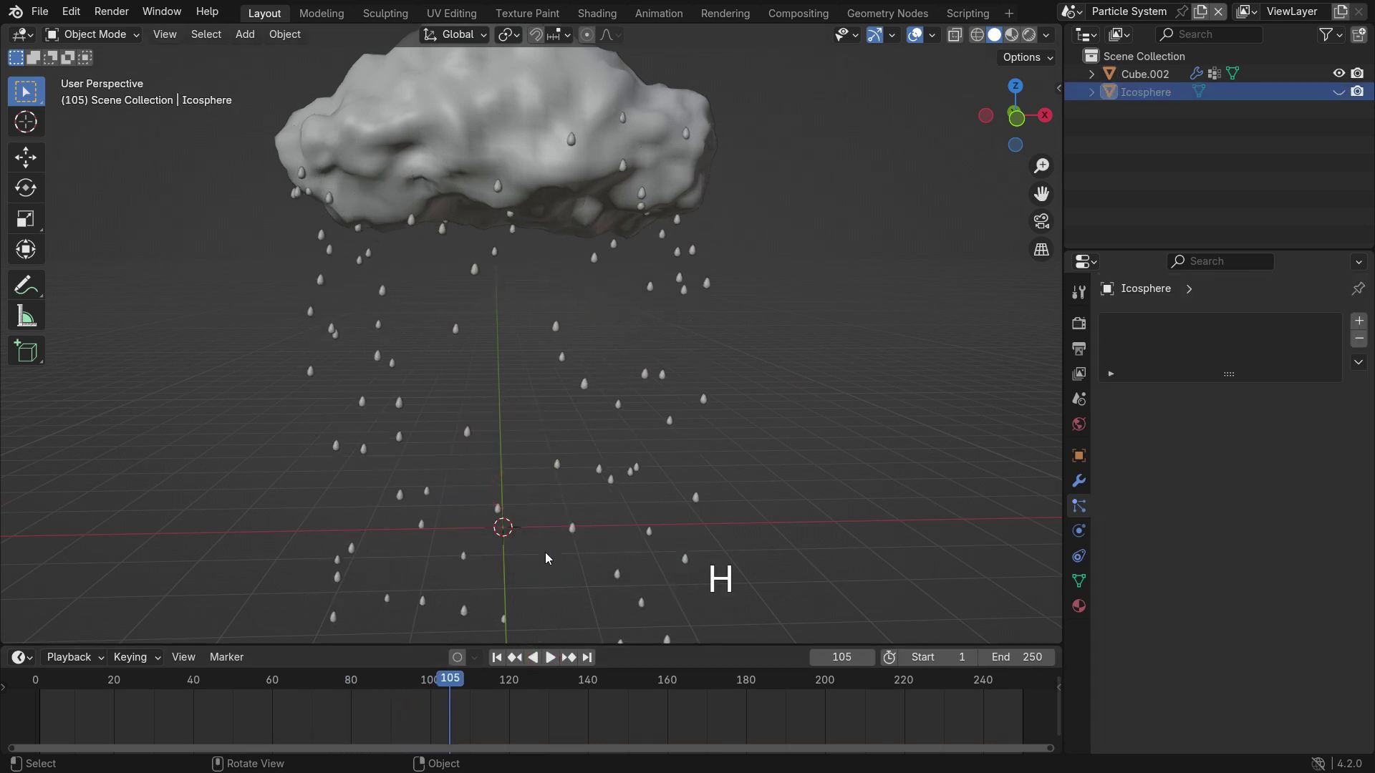
left_click(573, 198)
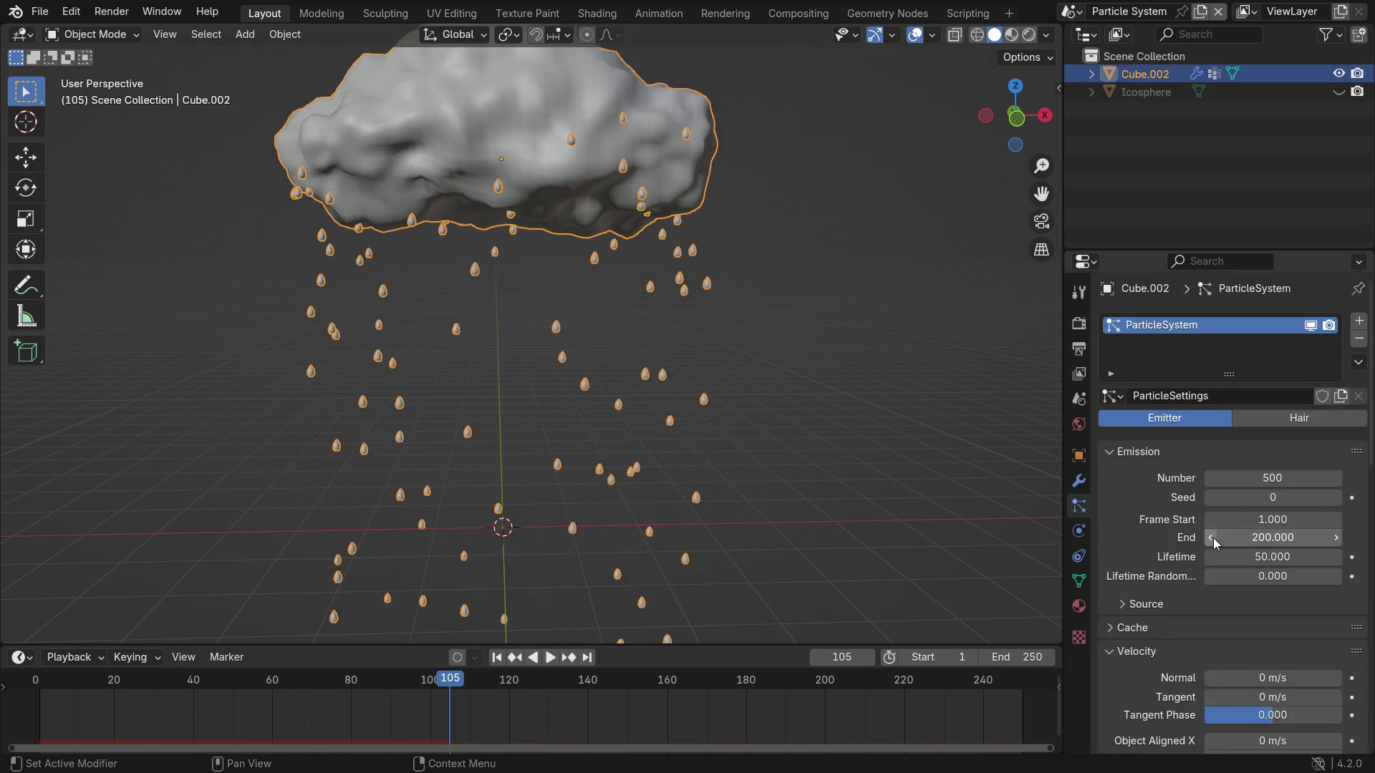
scroll(1215, 544, "down", 6)
scroll(1215, 544, "down", 6)
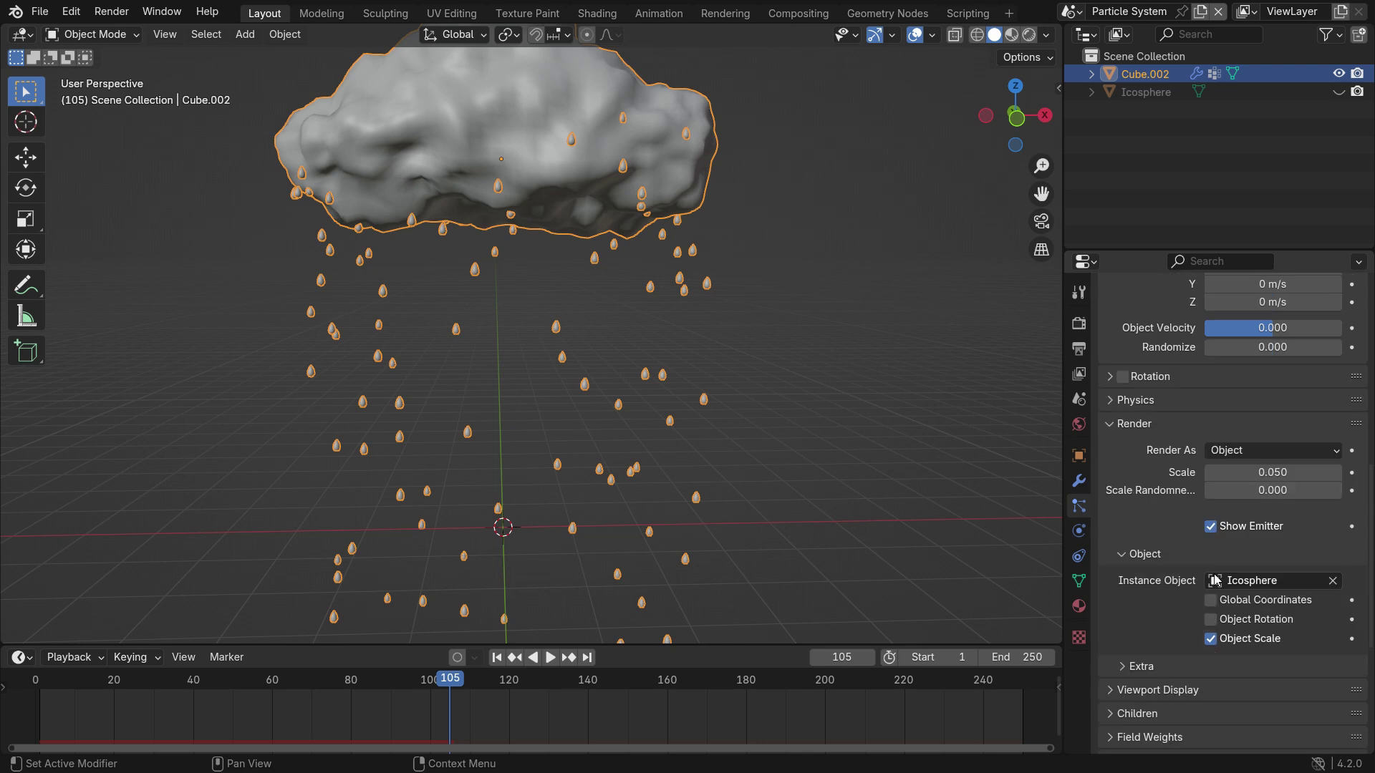
mouse_move(1272, 472)
left_mouse_down()
mouse_move(1325, 472)
mouse_move(1275, 472)
left_mouse_up()
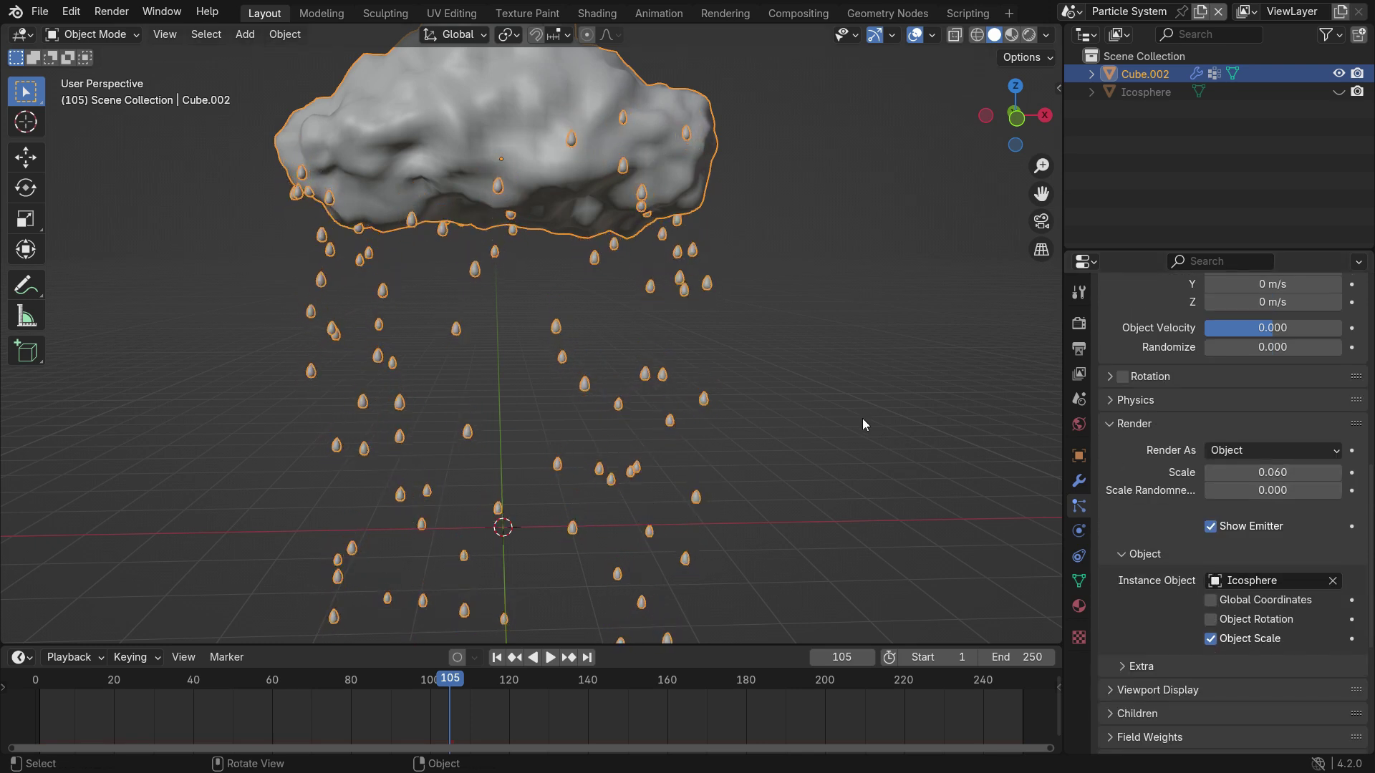
Rewind to the first frame and replay the rain with the rescaled raindrops.
left_click(864, 424)
left_click(497, 658)
left_click(551, 659)
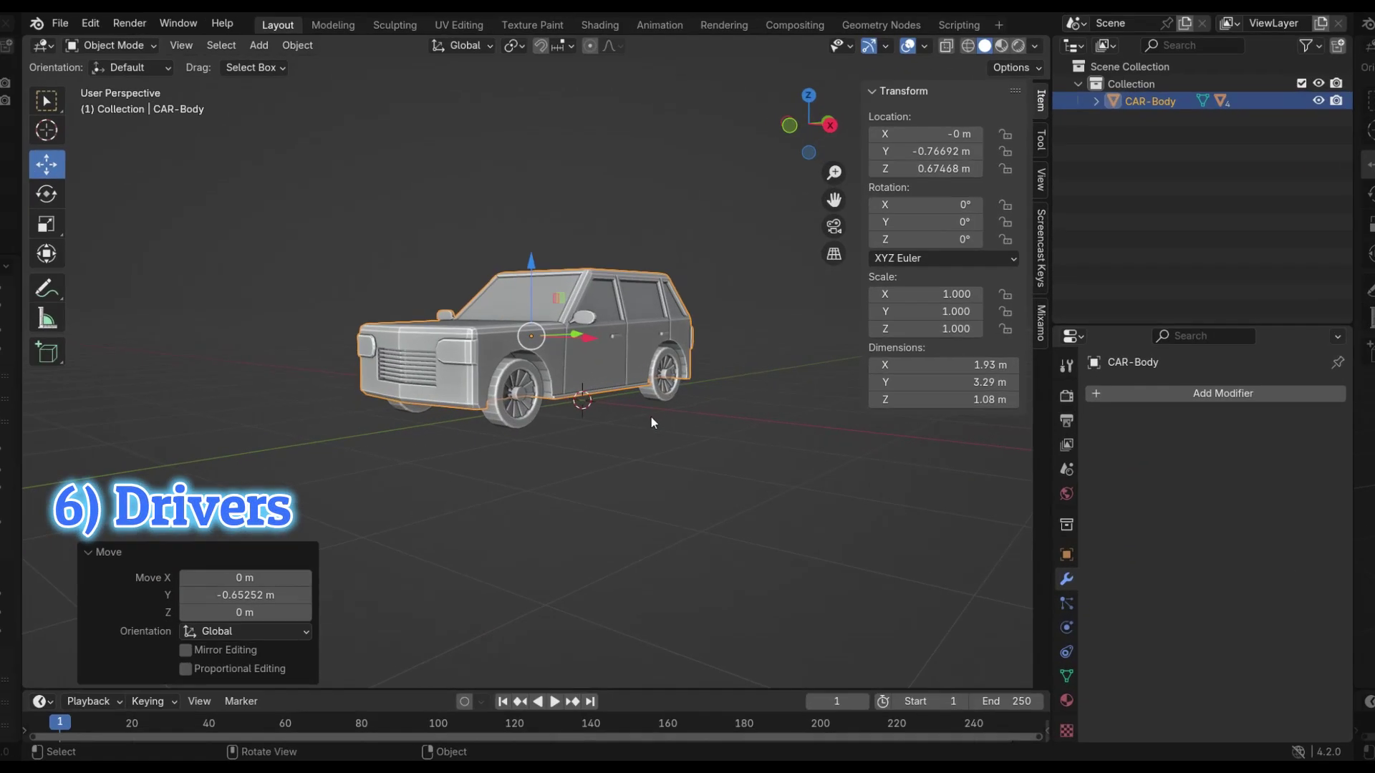
Slide the car body back and forth along the global Y axis to examine how its wheels respond.
key("g")
key("y")
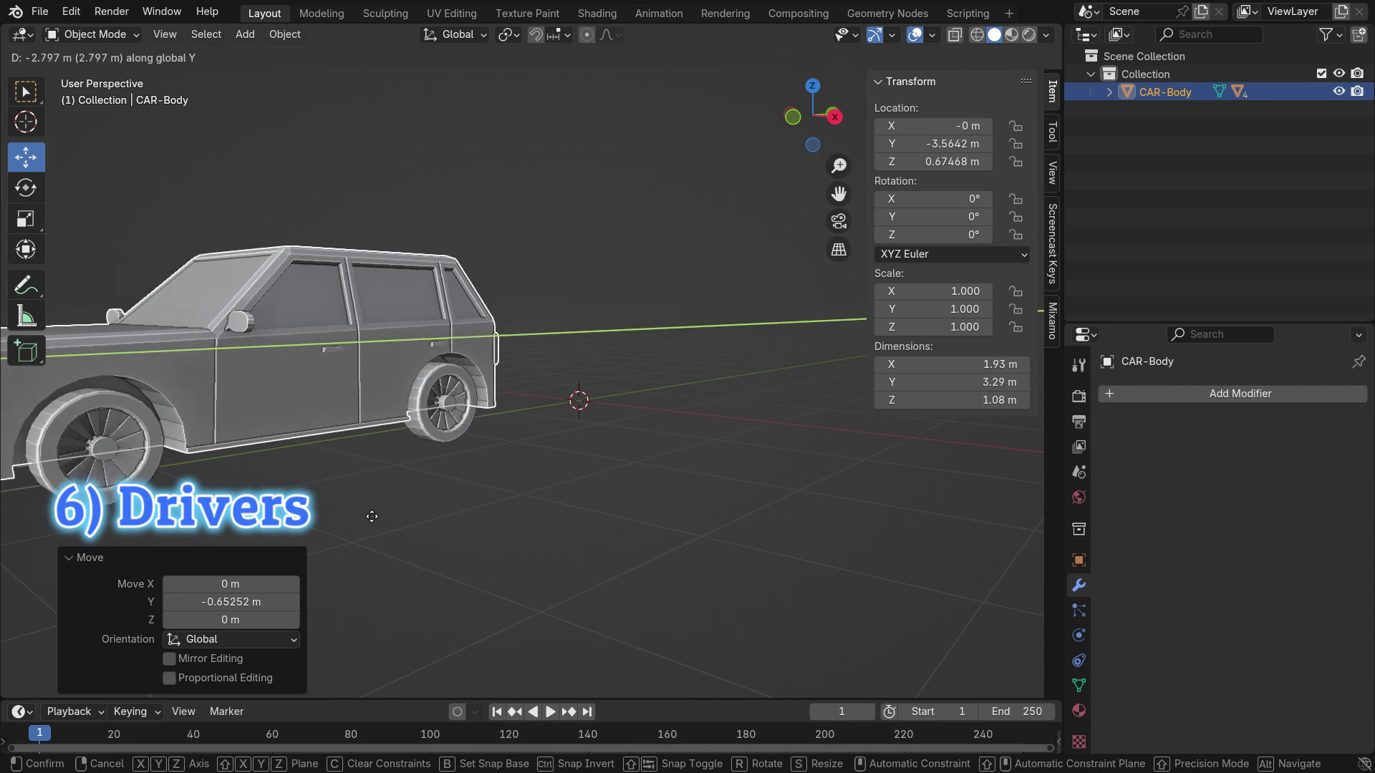
right_click(606, 450)
middle_click_drag(538, 467, 595, 479)
key("g")
key("y")
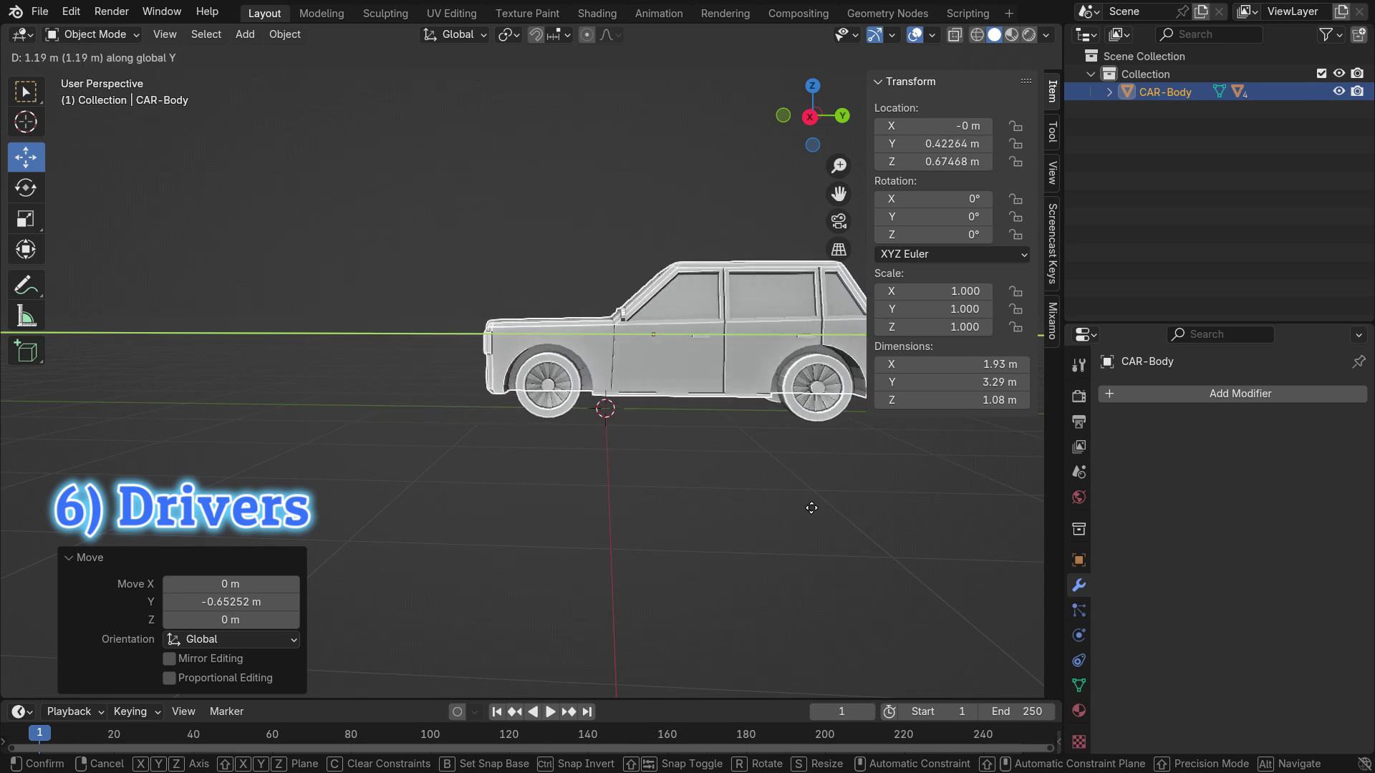
left_click(656, 489)
middle_click_drag(656, 489, 709, 516)
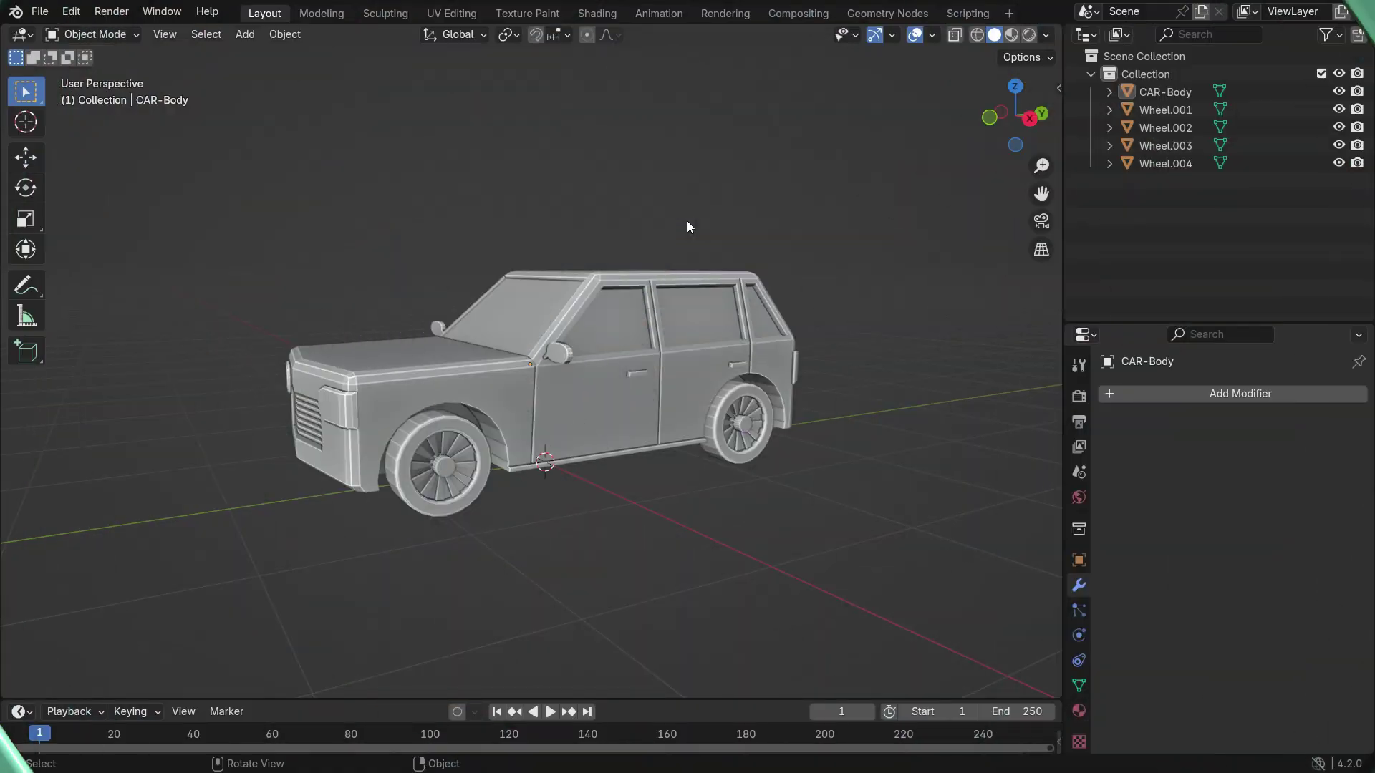
Show the transform values of the front wheel Wheel.001 and try out its X rotation, leaving it at 0°.
left_click(463, 442)
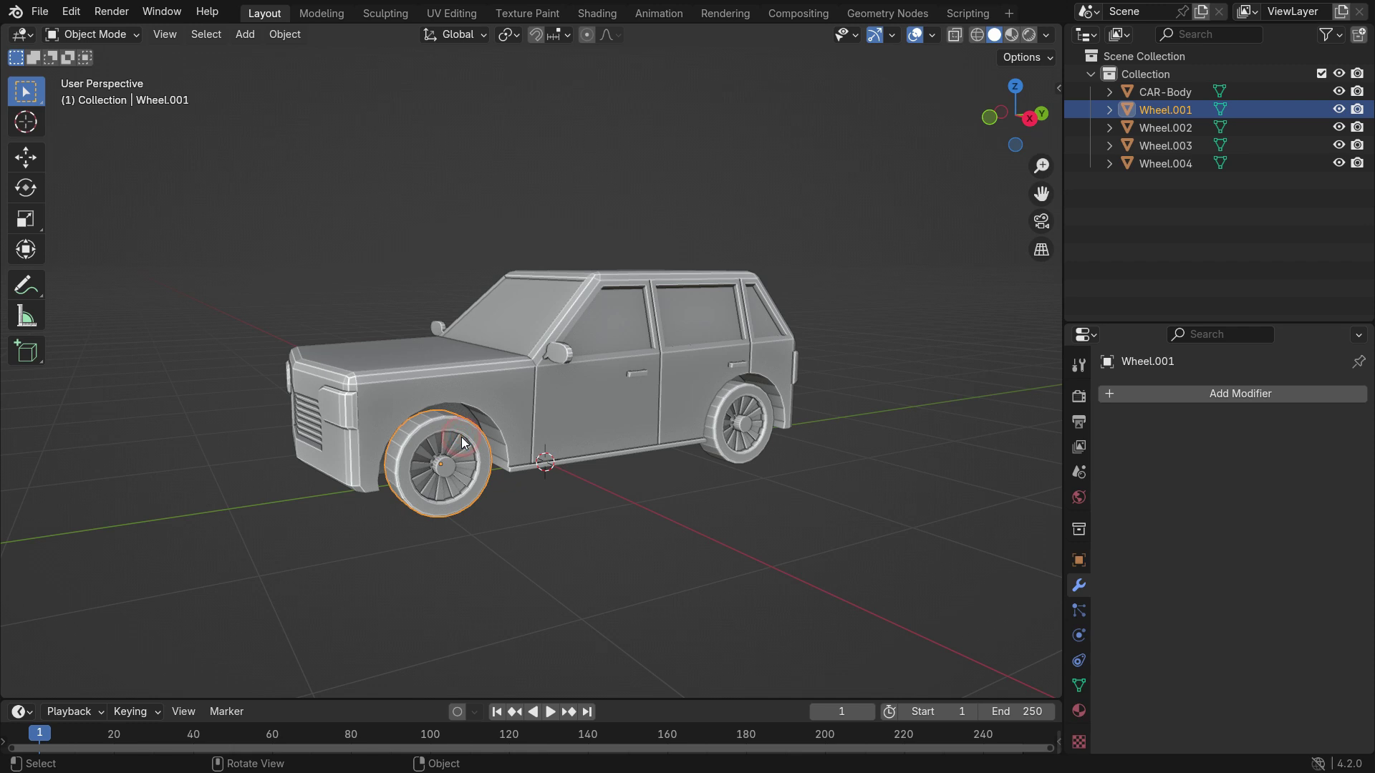
key("n")
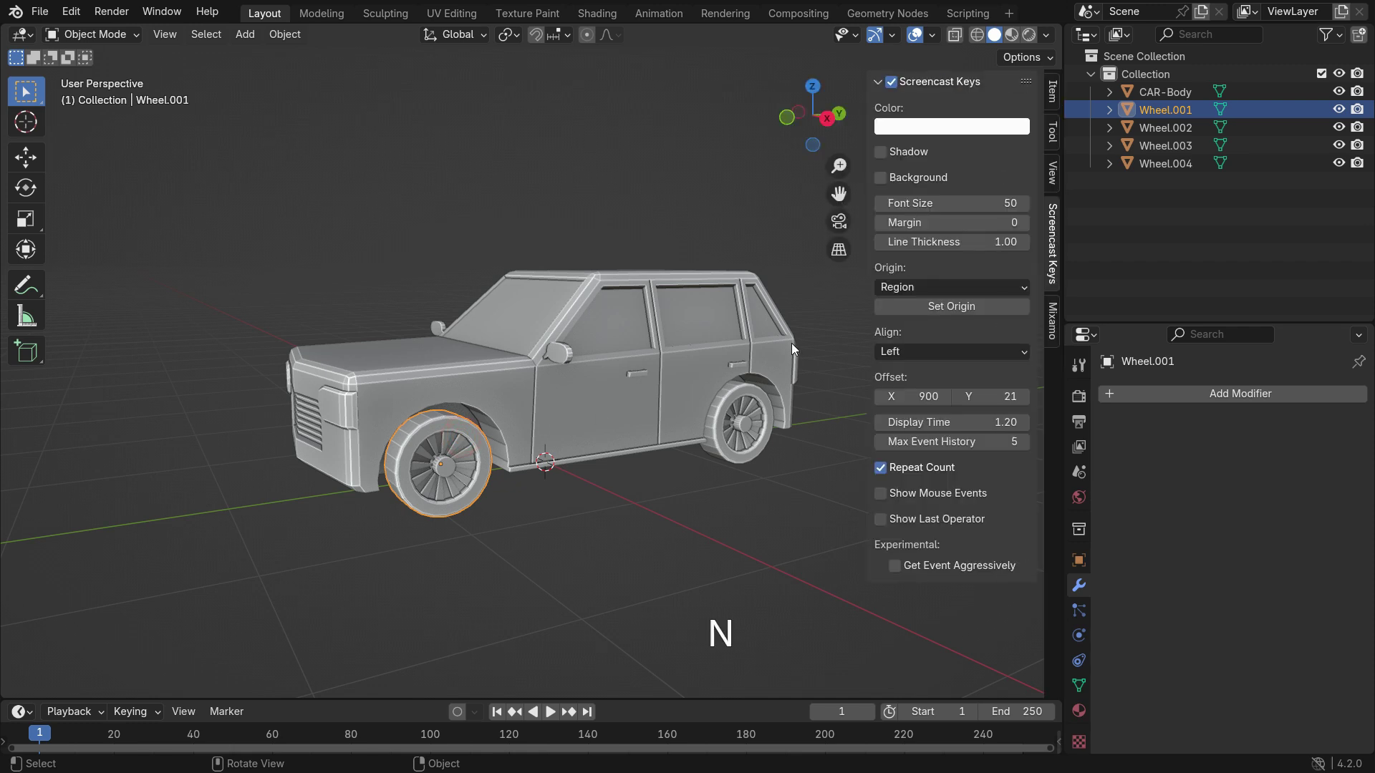
left_click(1051, 104)
left_click_drag(919, 199, 881, 199)
key("Return")
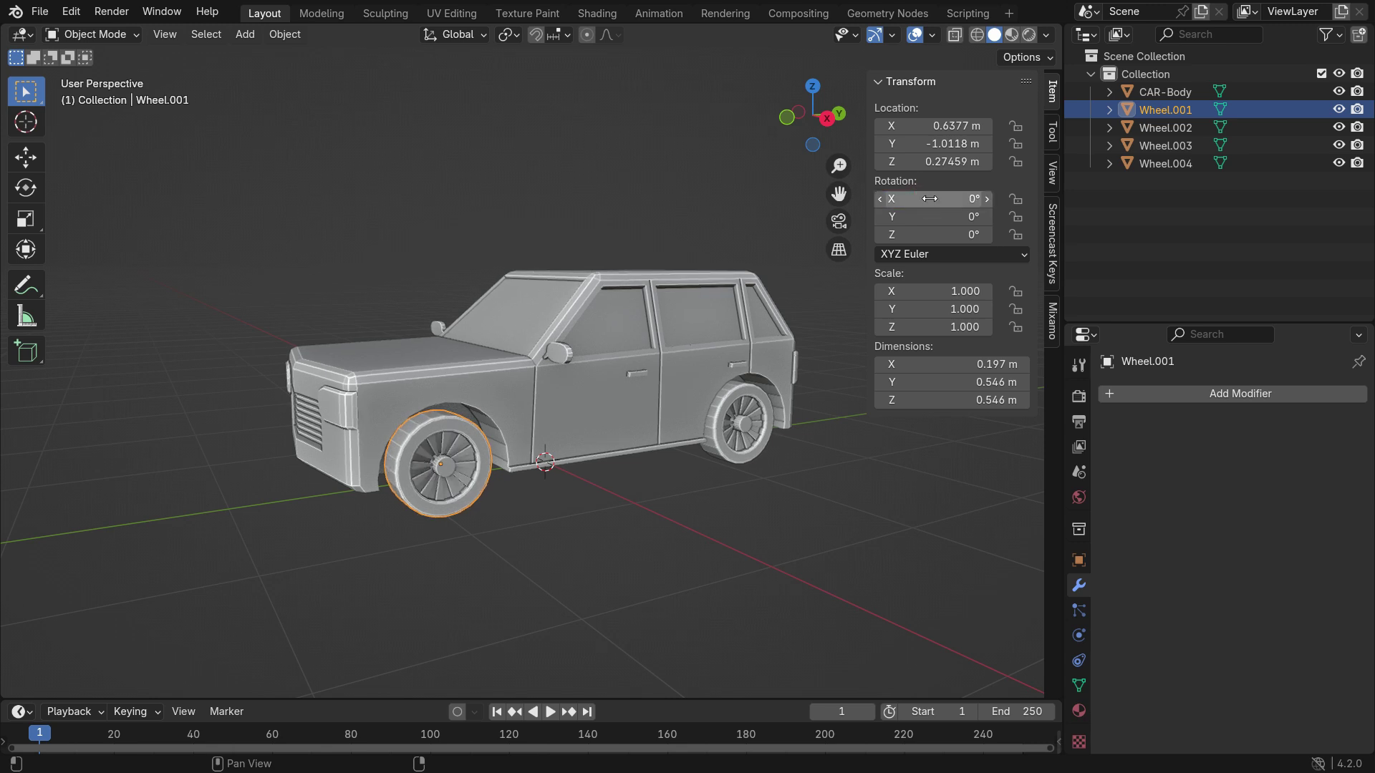
Add a driver to the front wheel's X rotation, using the Y Location of CAR-Body in World Space as its variable.
right_click(929, 198)
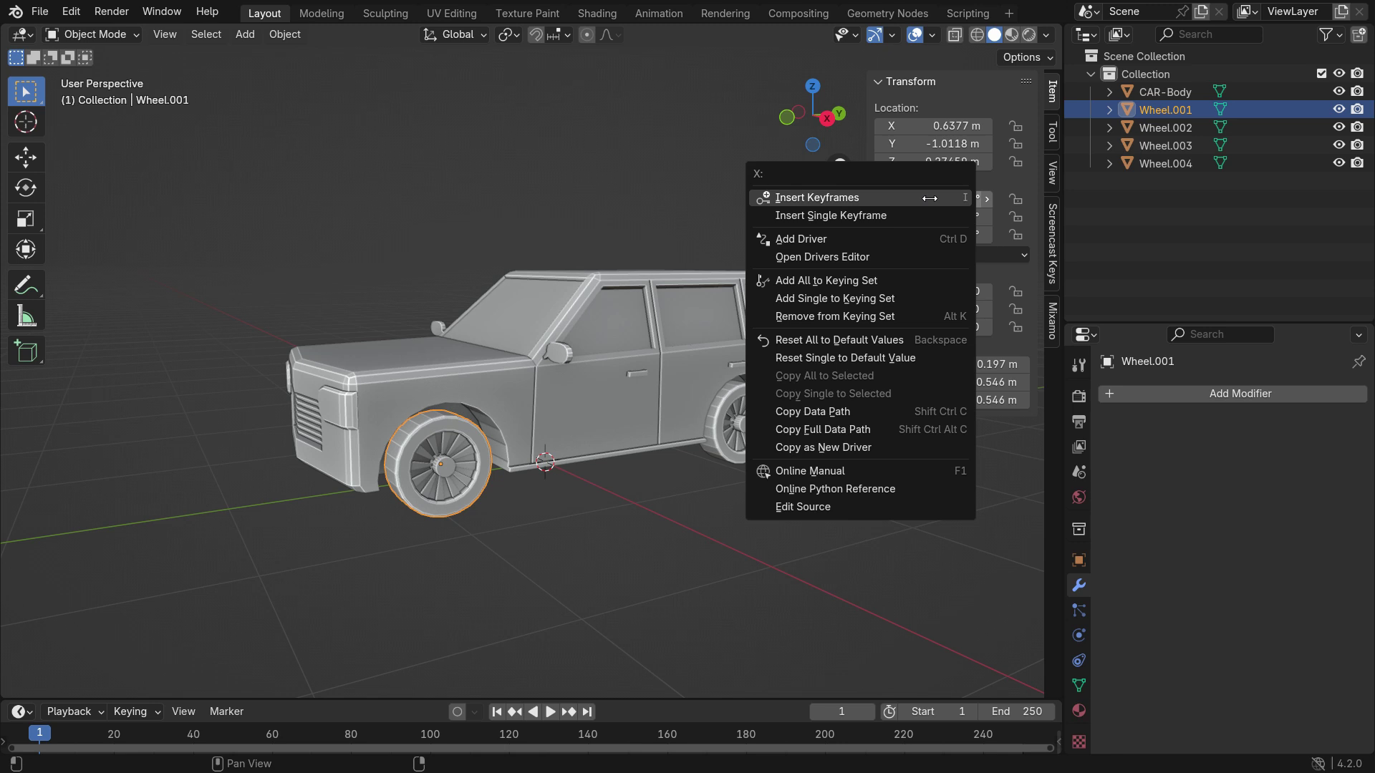
left_click(913, 244)
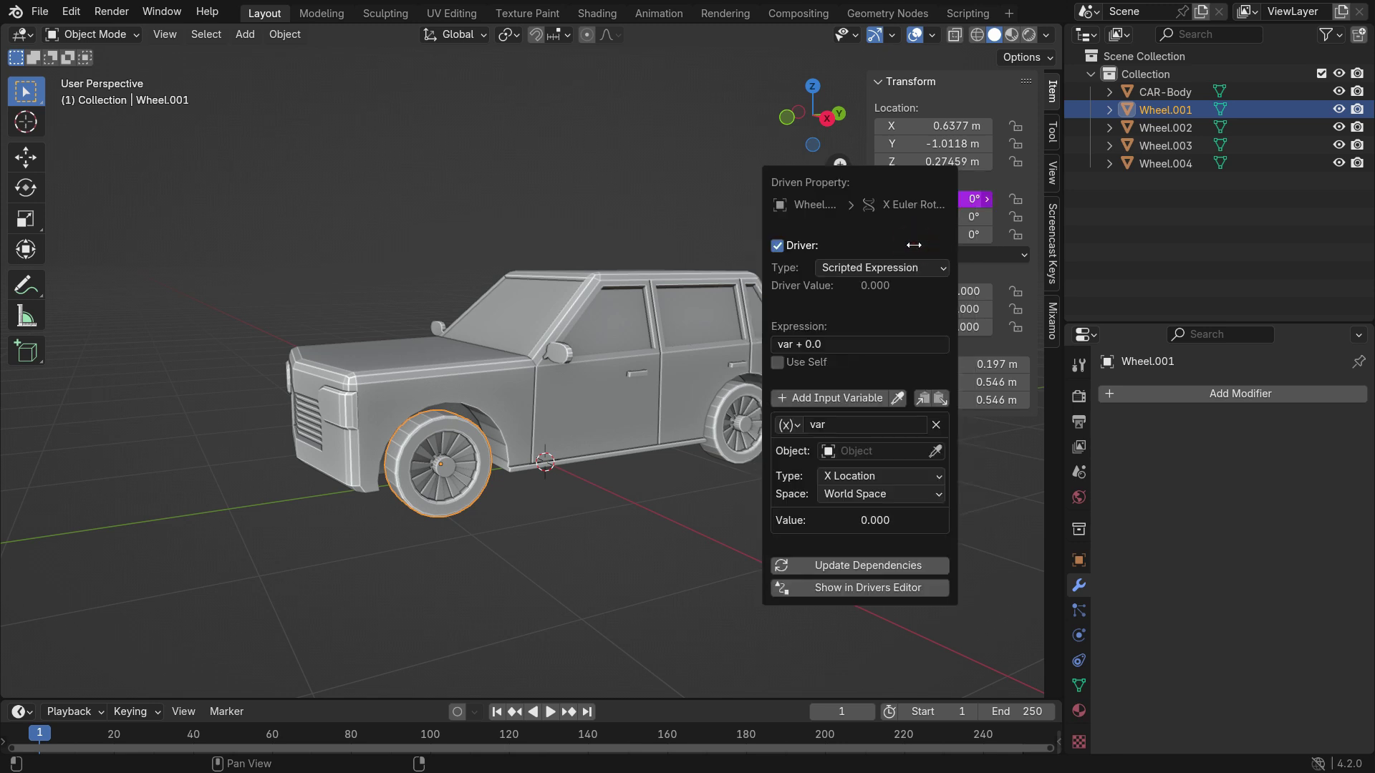
left_click(875, 451)
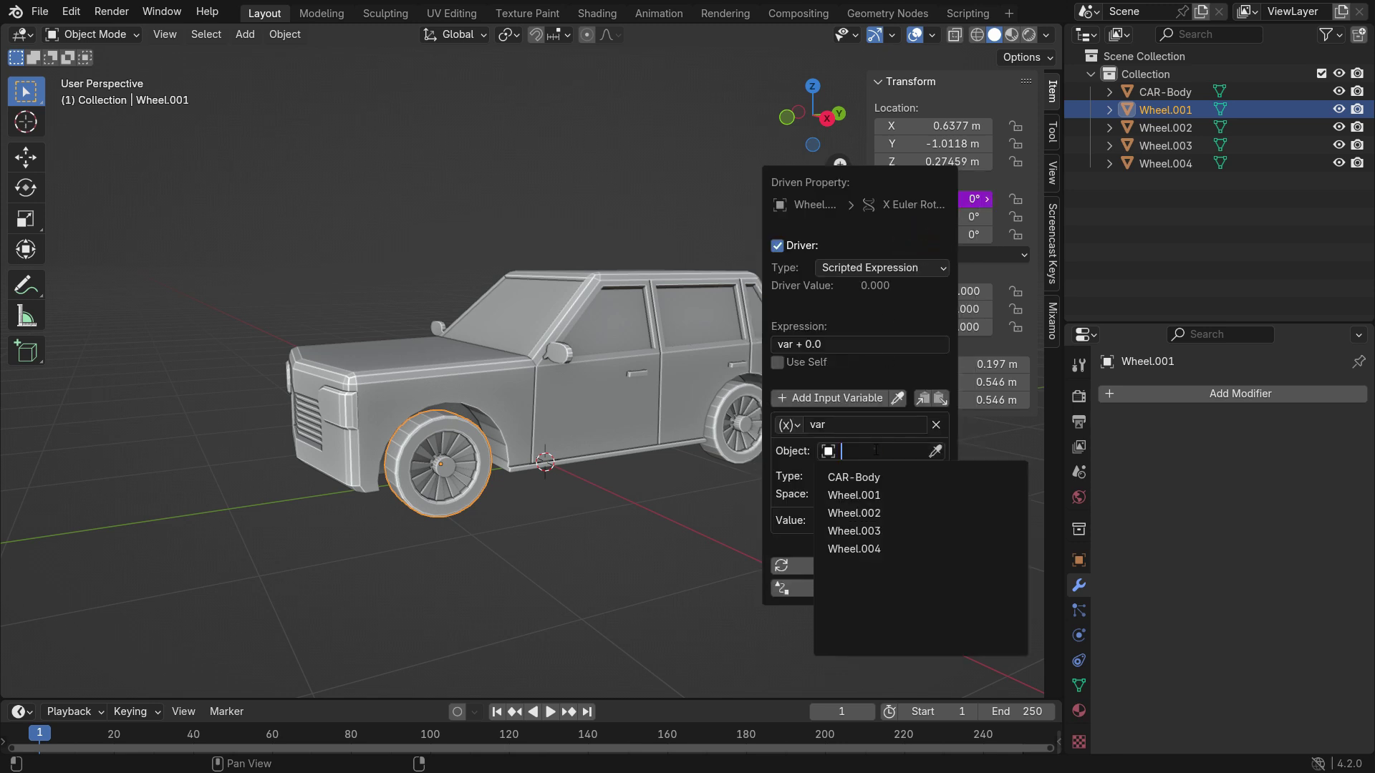
left_click(888, 478)
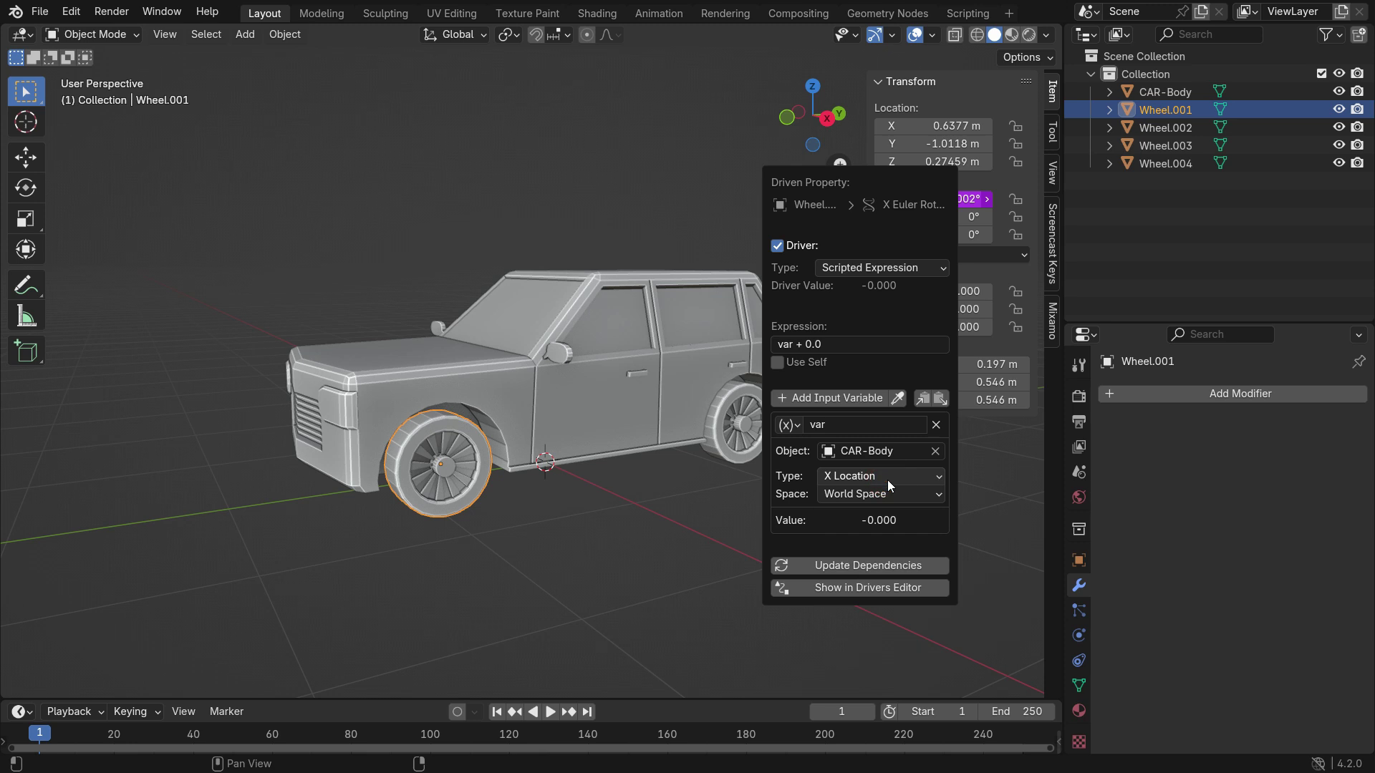
left_click(888, 480)
left_click(905, 516)
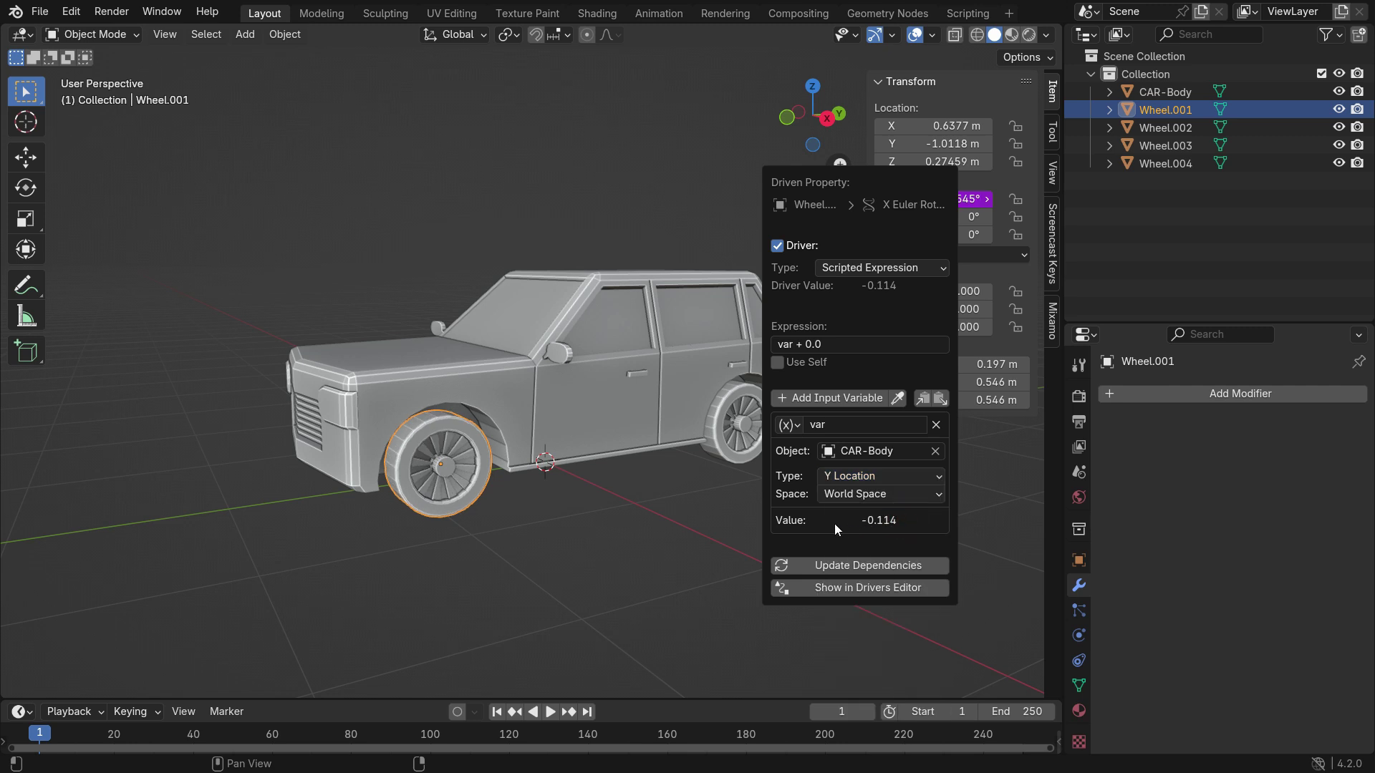
Test the driver by moving the car body about -2.57 m along Y, and undo the move.
left_click(666, 288)
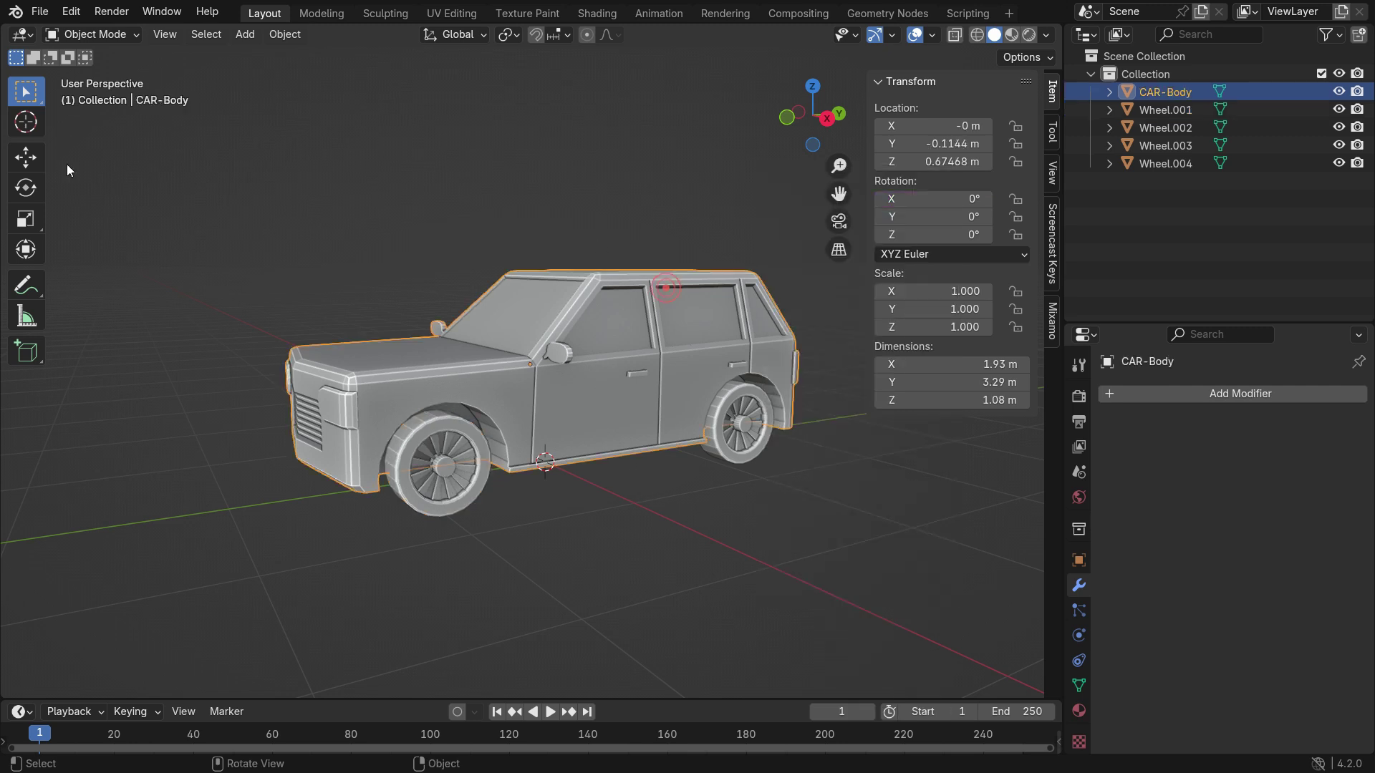
left_click(26, 157)
left_click_drag(593, 361, 211, 470)
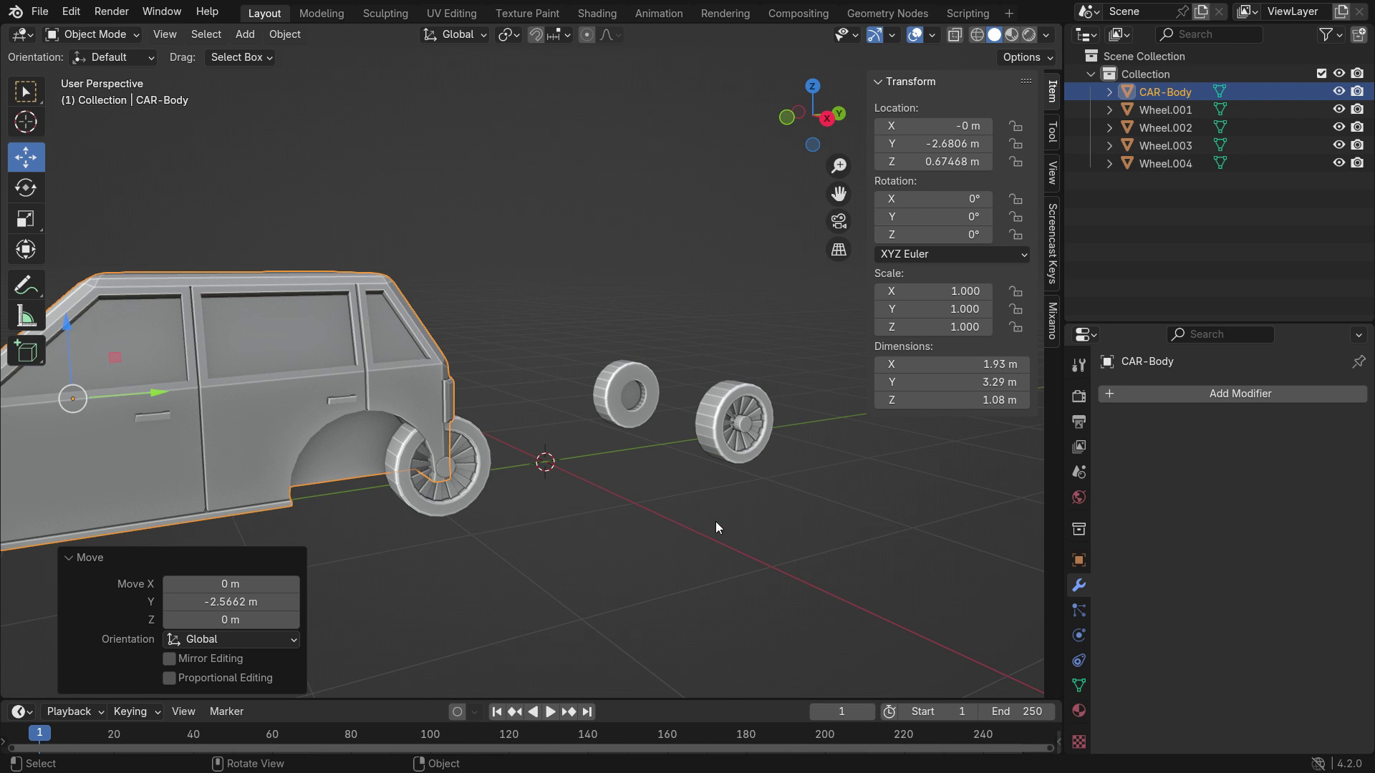
key("ctrl+z")
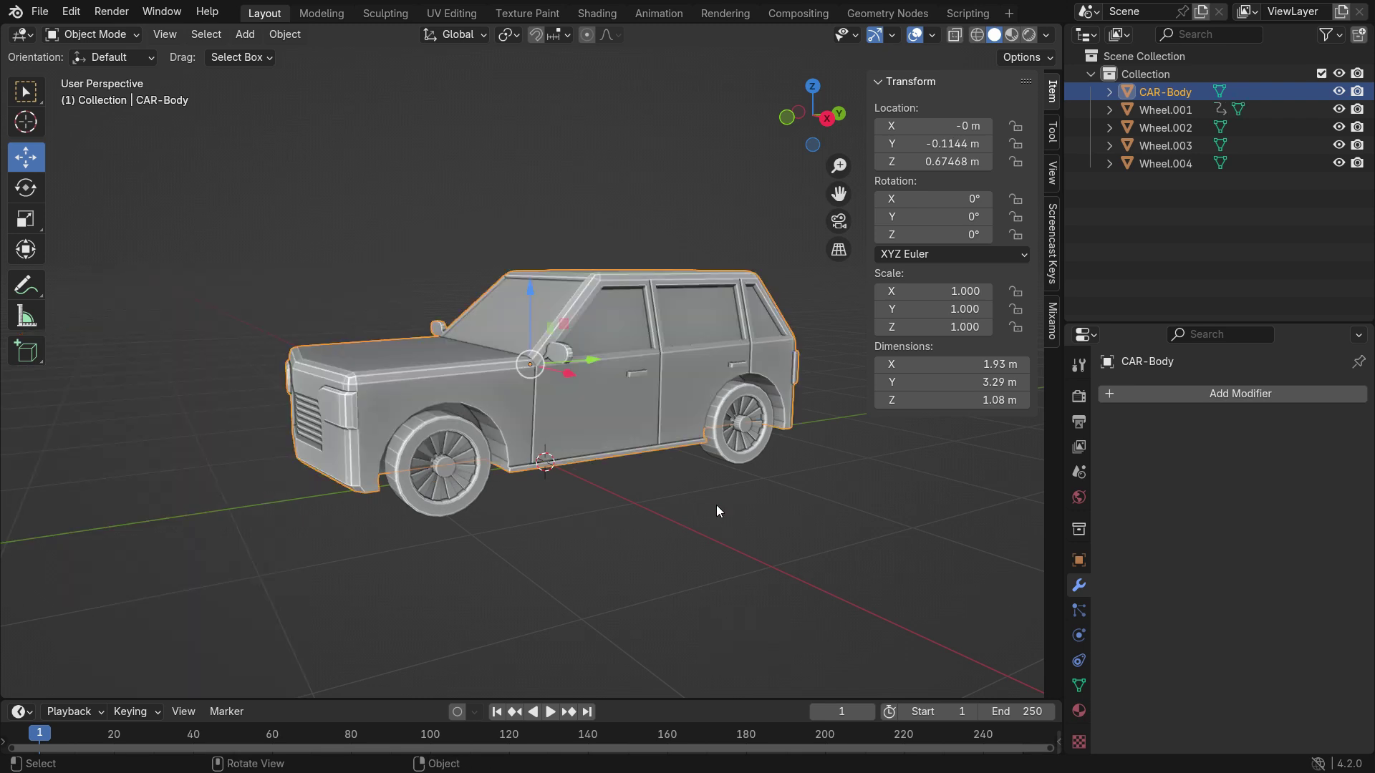
Edit the front wheel's X rotation driver, setting its expression to -(var + 0.0) to reverse the spin.
left_click(474, 434)
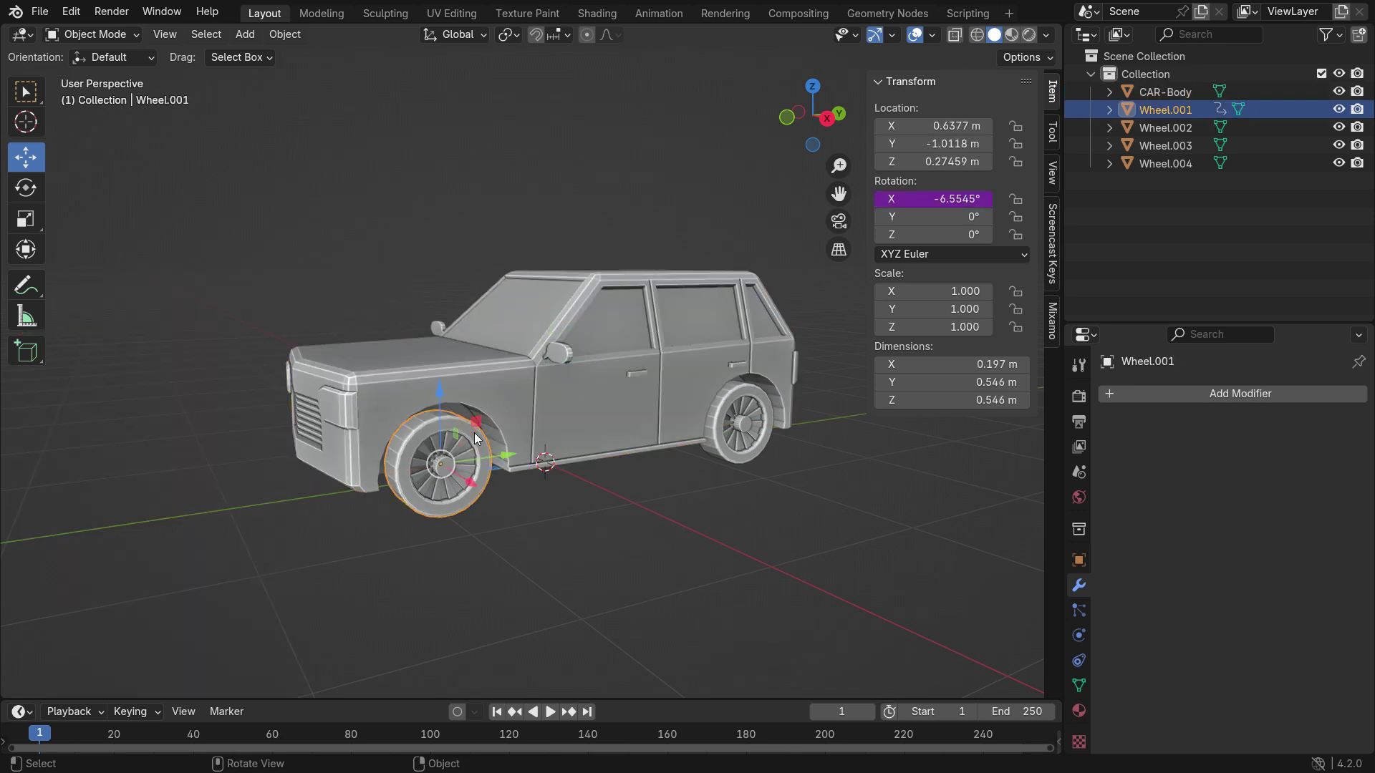
right_click(923, 198)
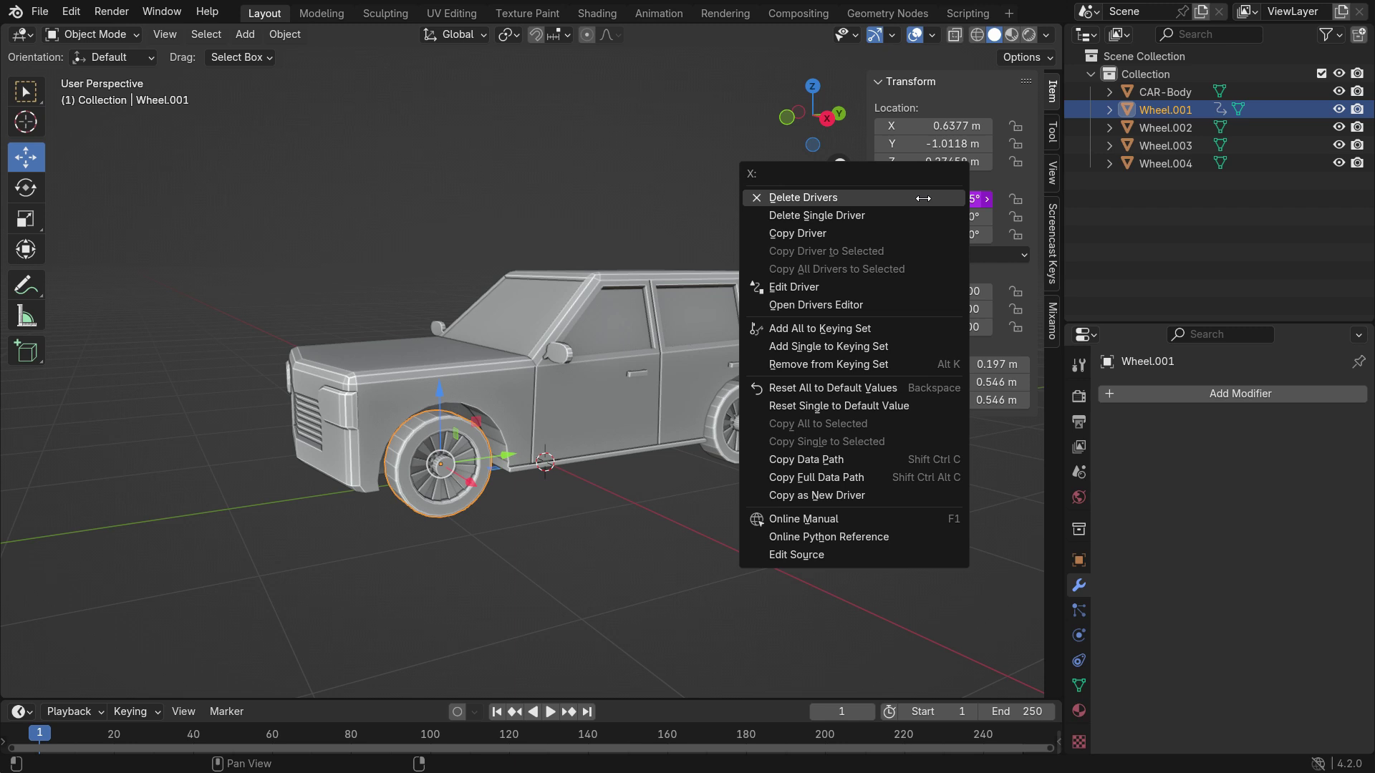
left_click(851, 286)
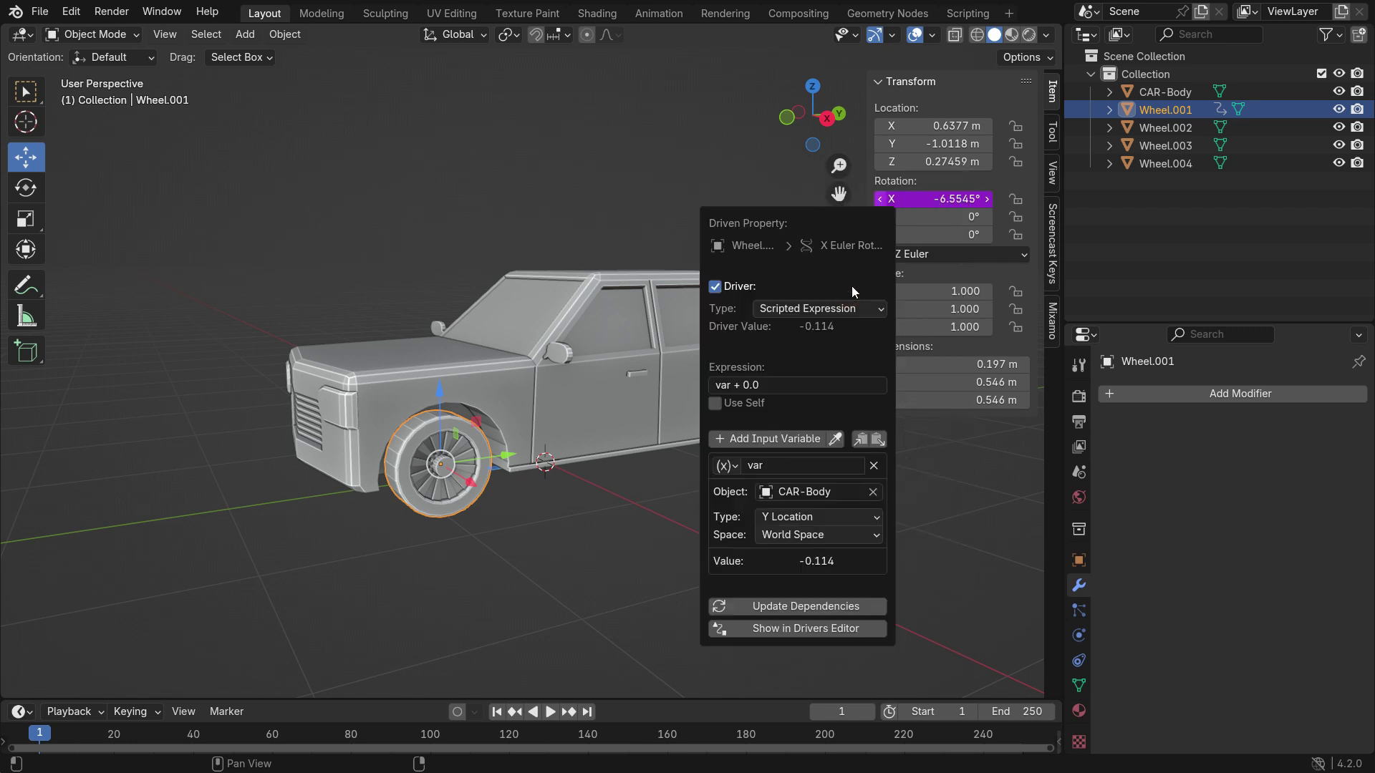
left_click(763, 385)
left_click(763, 385)
key("Return")
Test the reversed wheel rotation by moving the car body along Y, and undo the move.
left_click(642, 402)
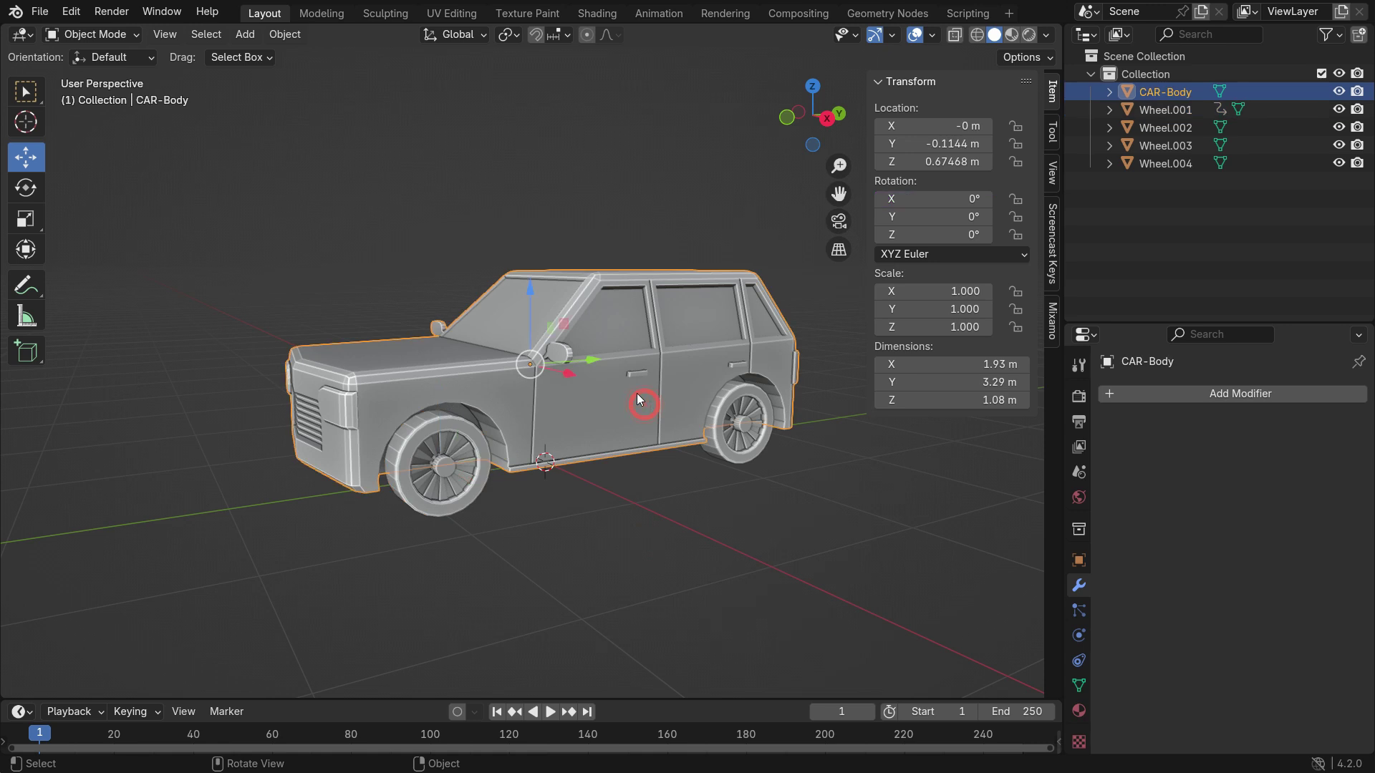
left_click_drag(591, 358, 513, 226)
key("ctrl+z")
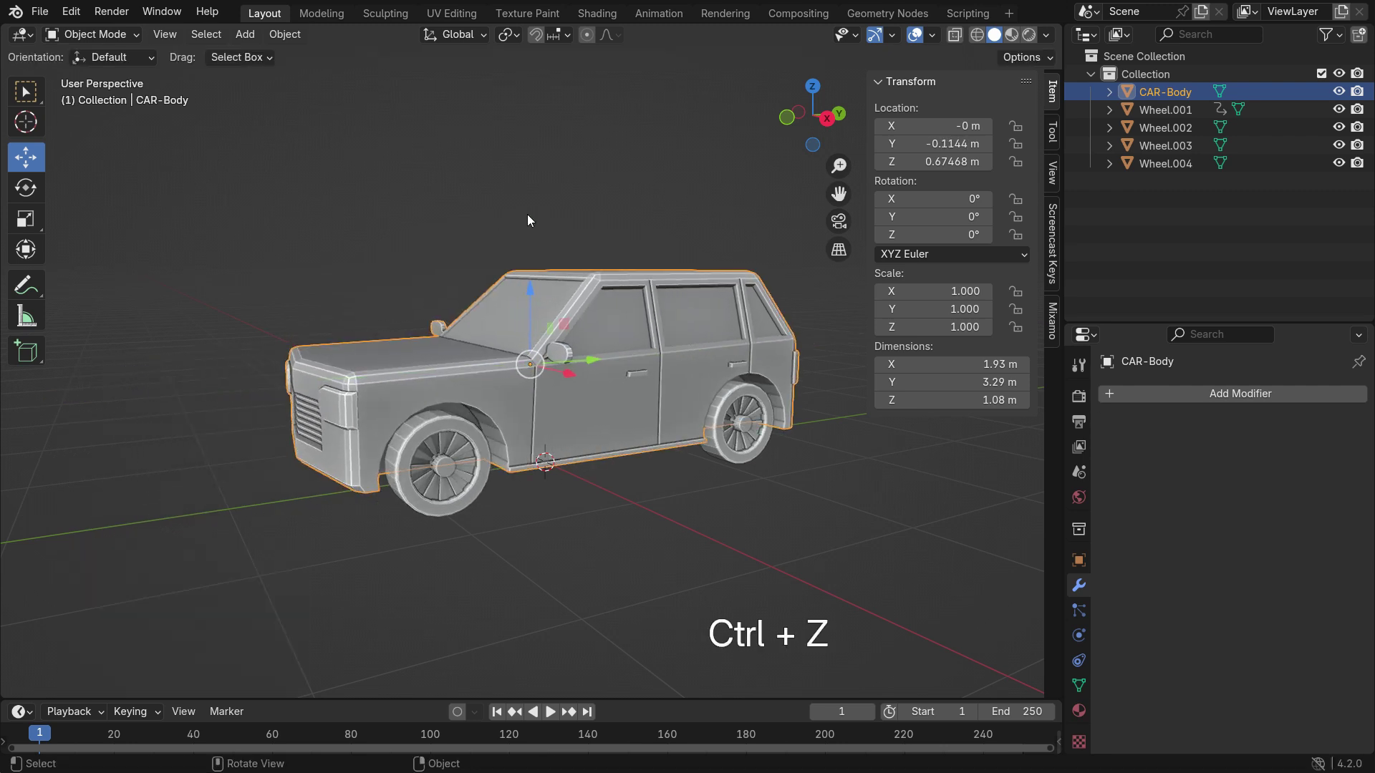
Parent the front wheel Wheel.001 to CAR-Body using the Object parent type.
left_click(462, 439)
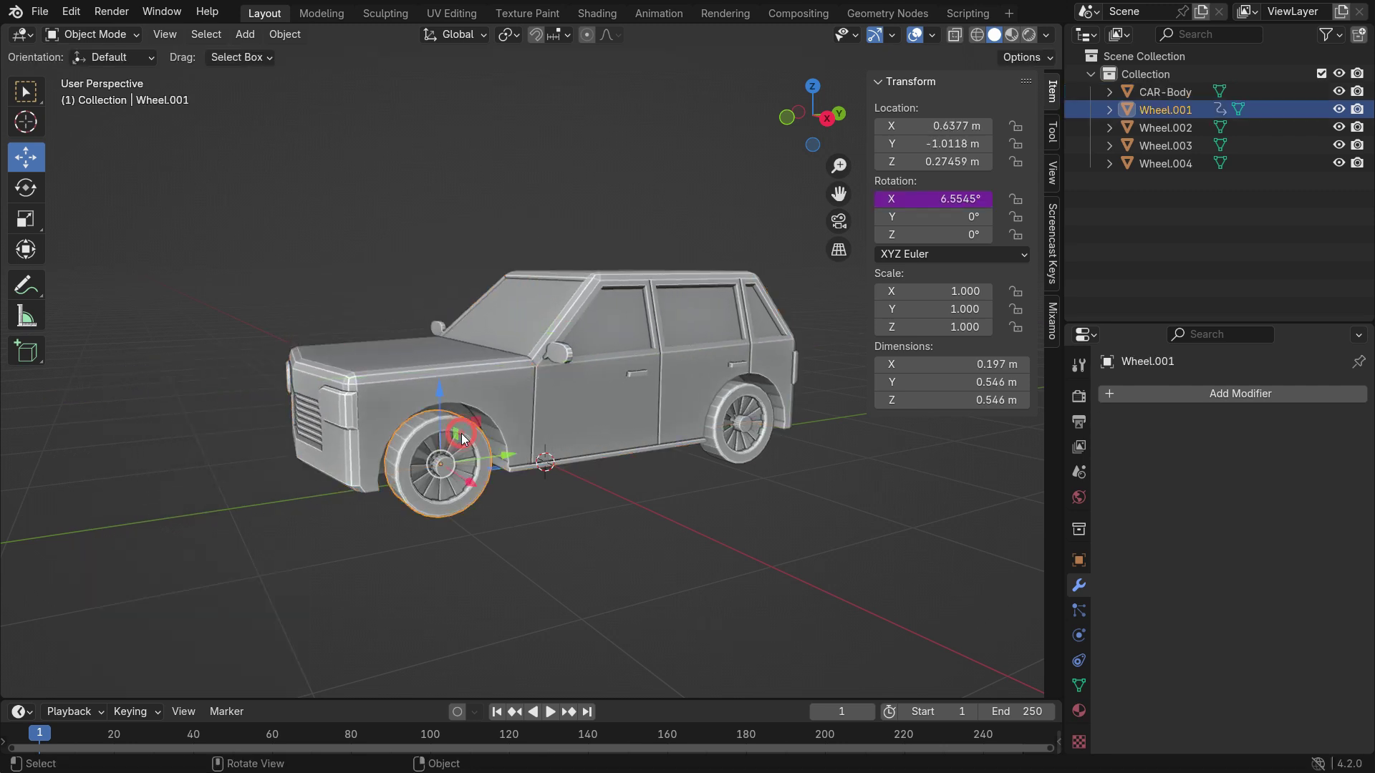
left_click(573, 389, "shift")
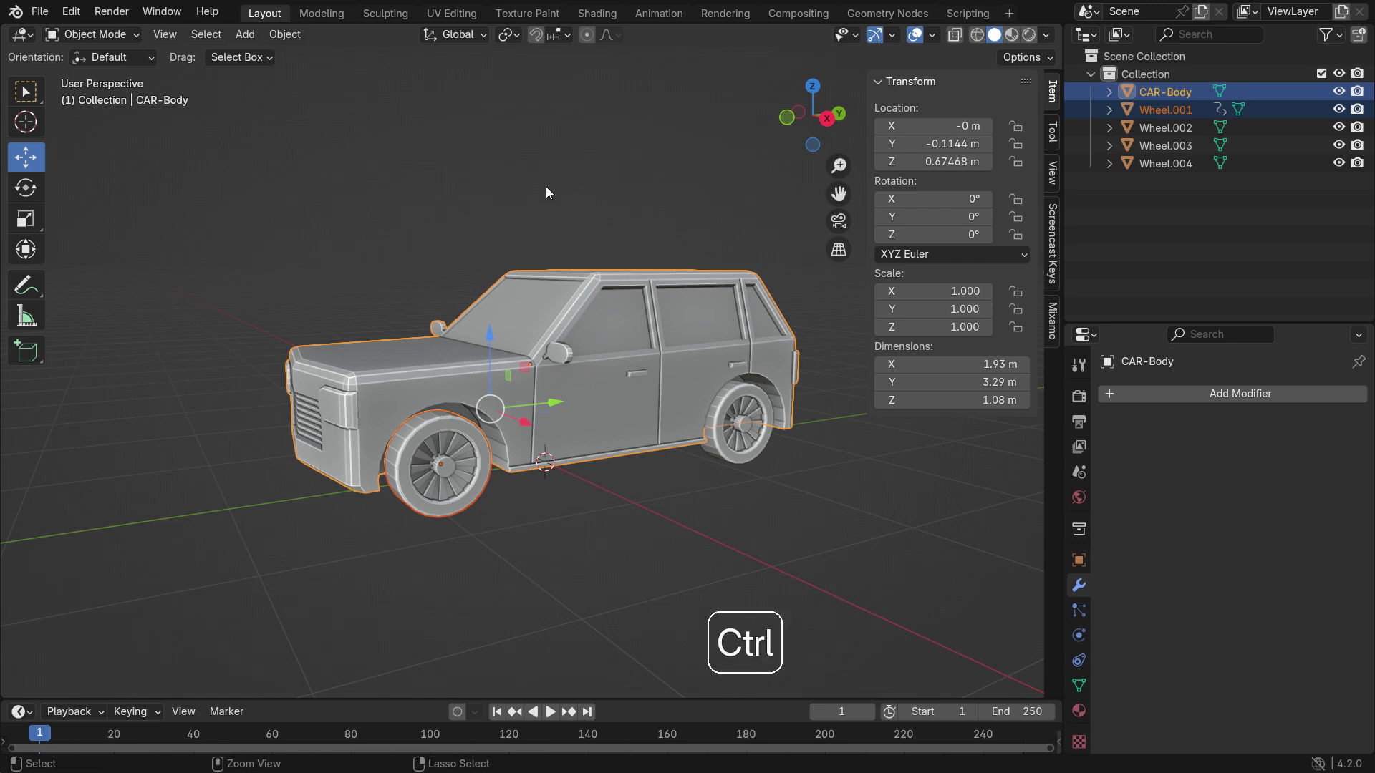
key("ctrl+p")
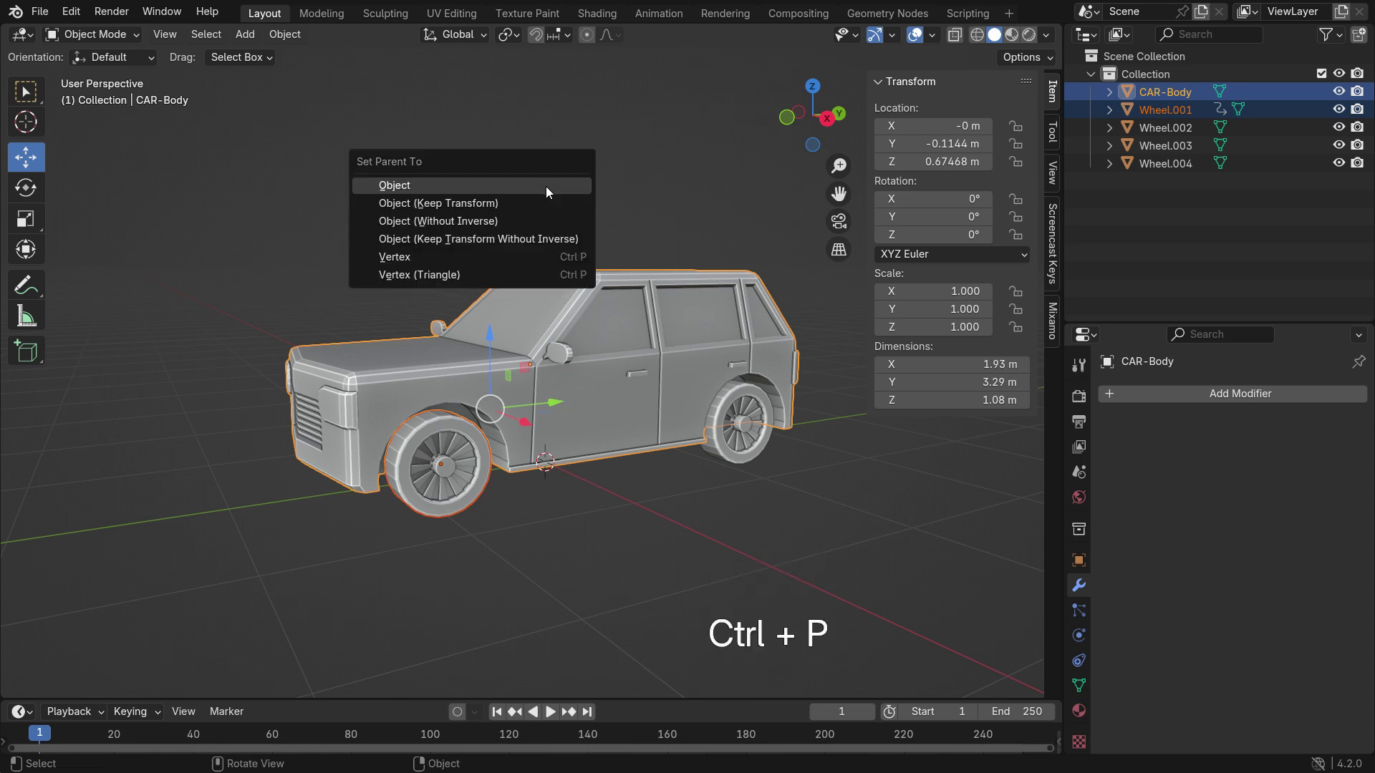
left_click(546, 186)
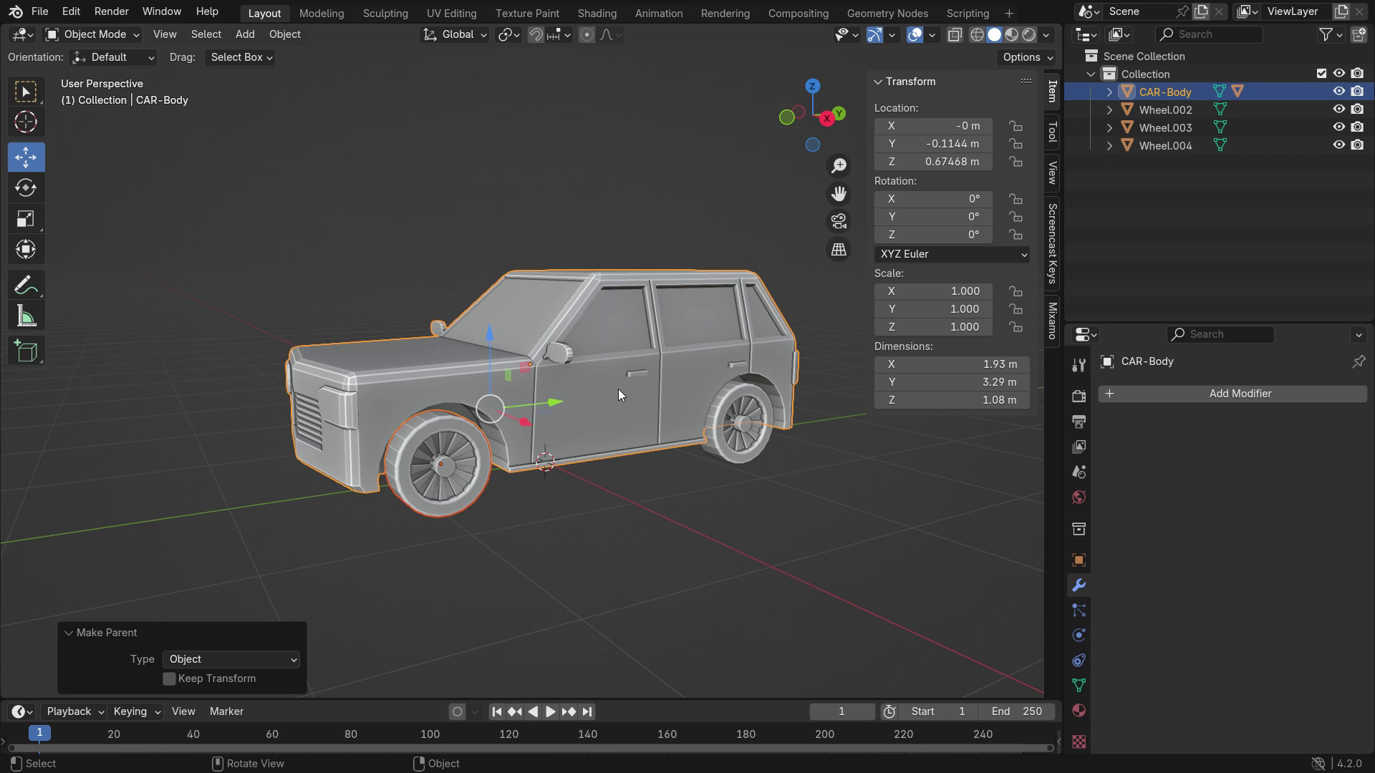
Test the parented front wheel by moving the car body along Y, and undo the move.
key("g")
key("y")
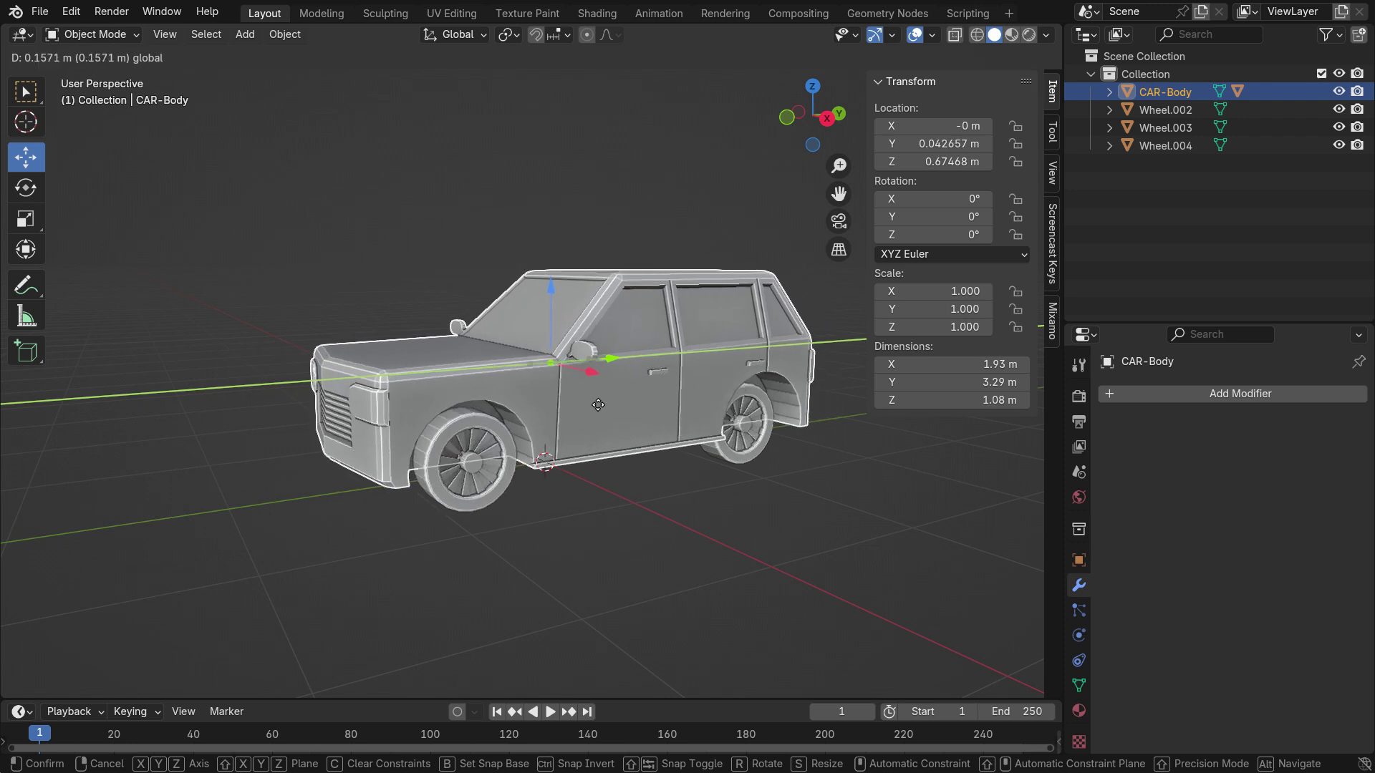
left_click(448, 216)
key("ctrl+z")
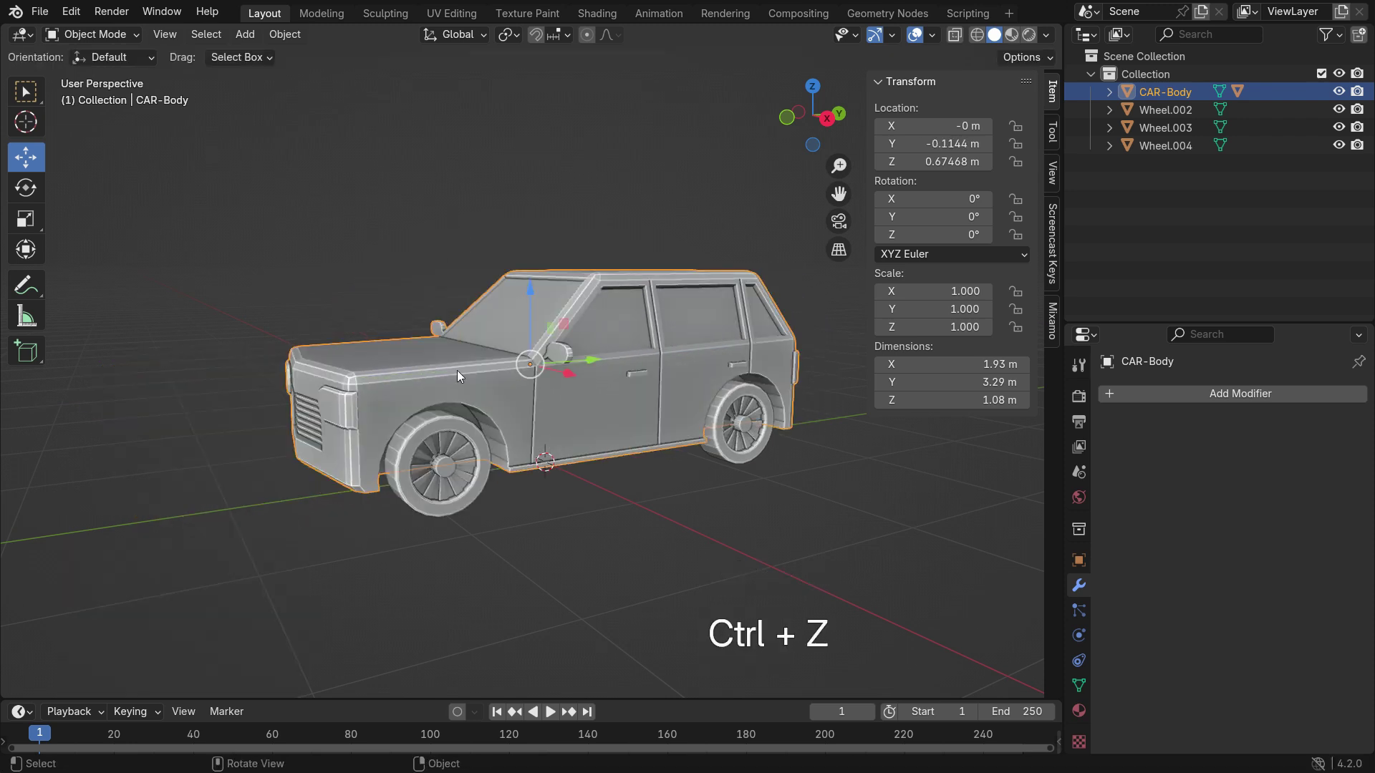
Change the front wheel's X rotation driver expression to -(var + 0.0)*2 so it spins twice as fast.
left_click(465, 424)
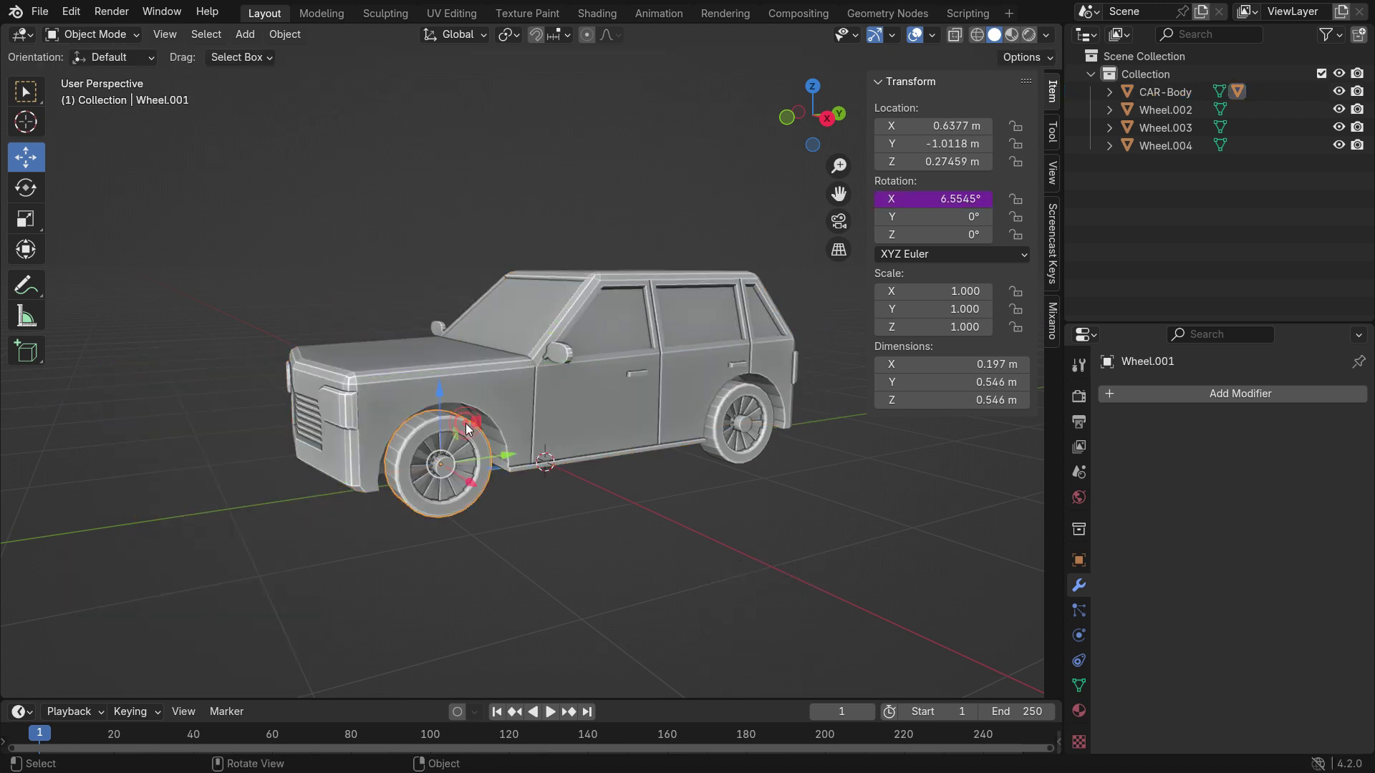
right_click(929, 203)
left_click(929, 204)
left_click(881, 306)
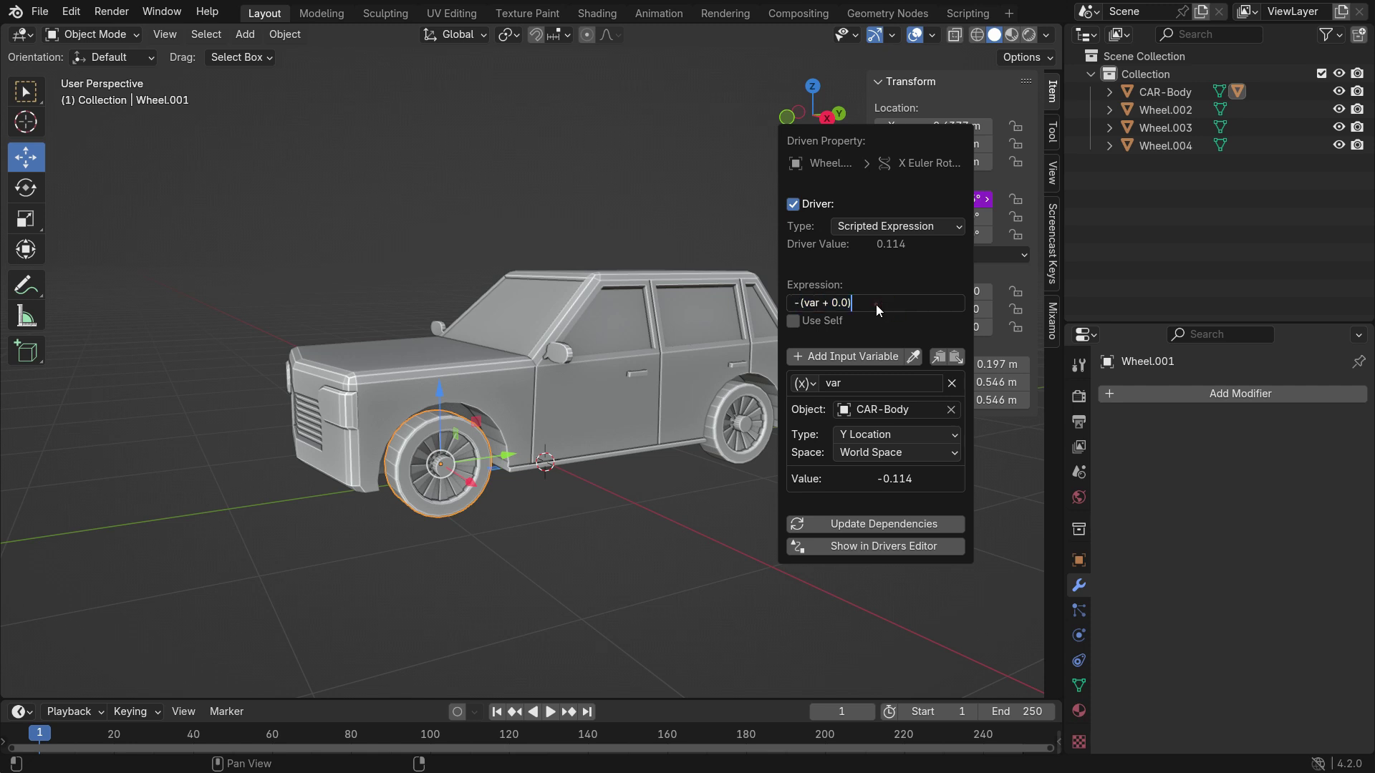
key("Return")
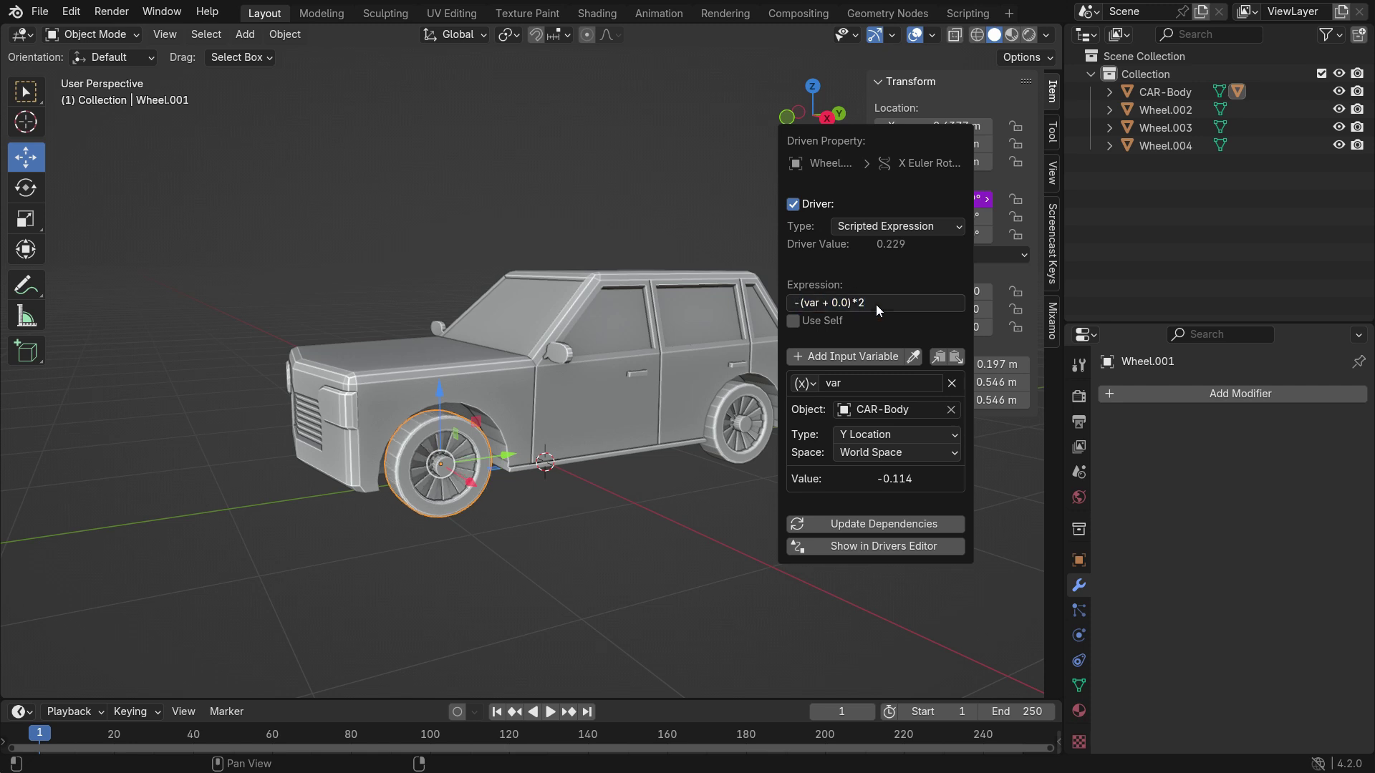
Move the car body about -0.68 m along Y to check the doubled wheel rotation.
left_click(627, 401)
left_click_drag(591, 363, 551, 447)
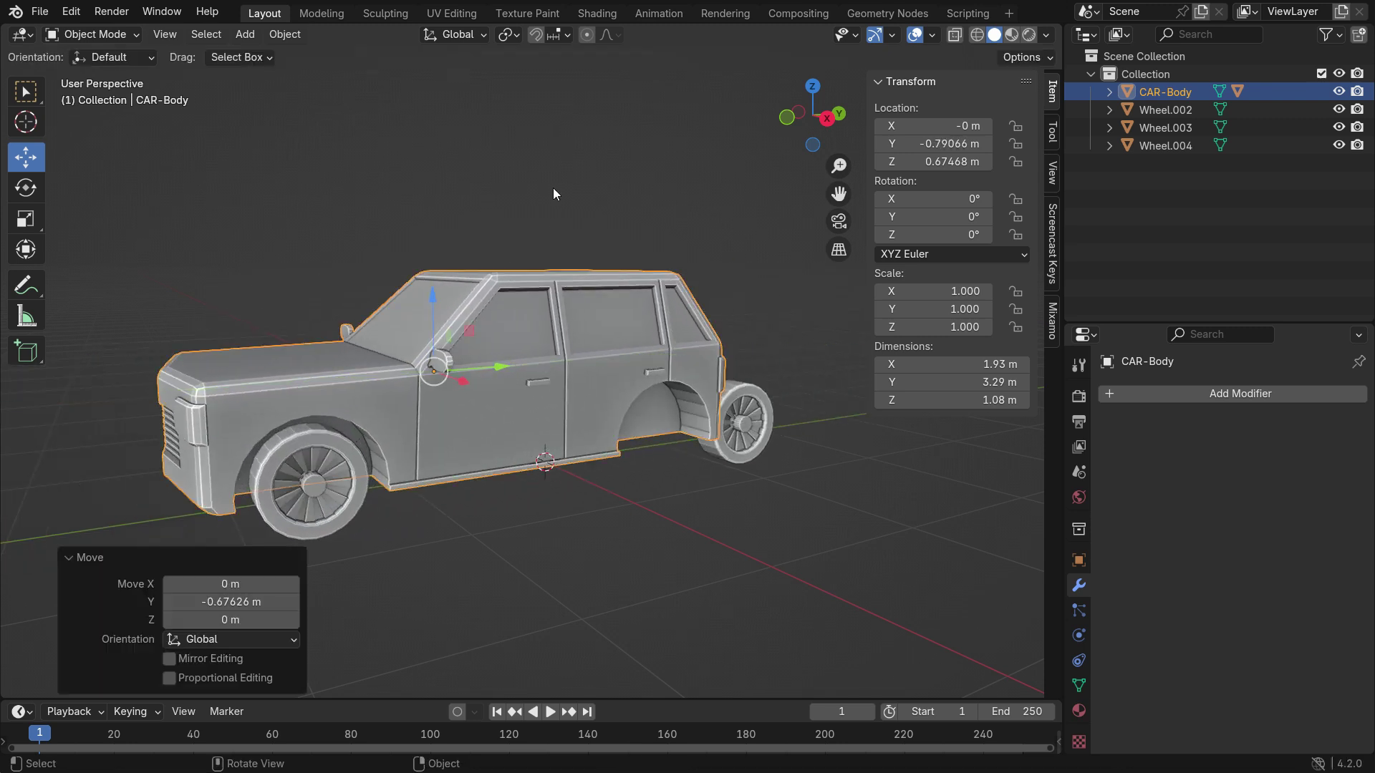
Undo the car body's last move and copy the X rotation driver of the front wheel Wheel.001.
key("ctrl+z")
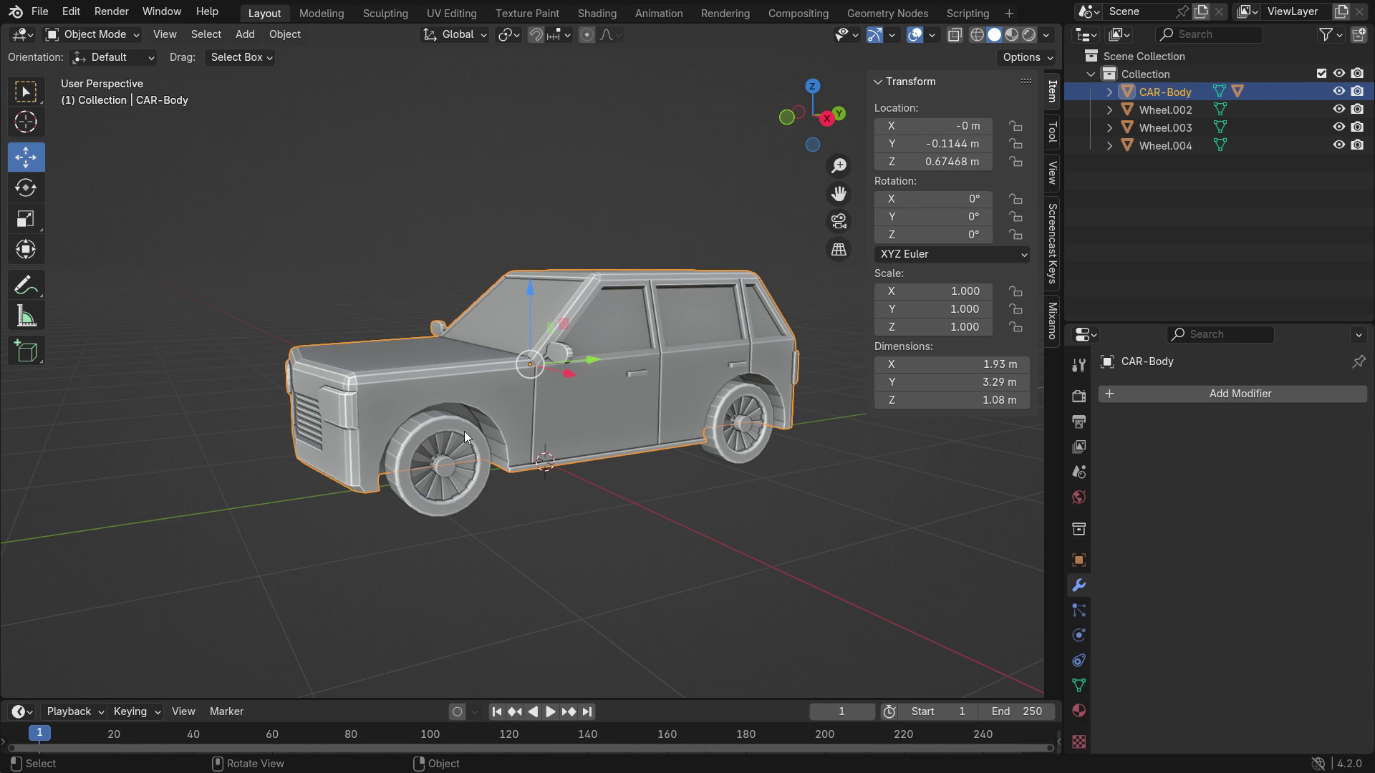
left_click(462, 432)
right_click(935, 199)
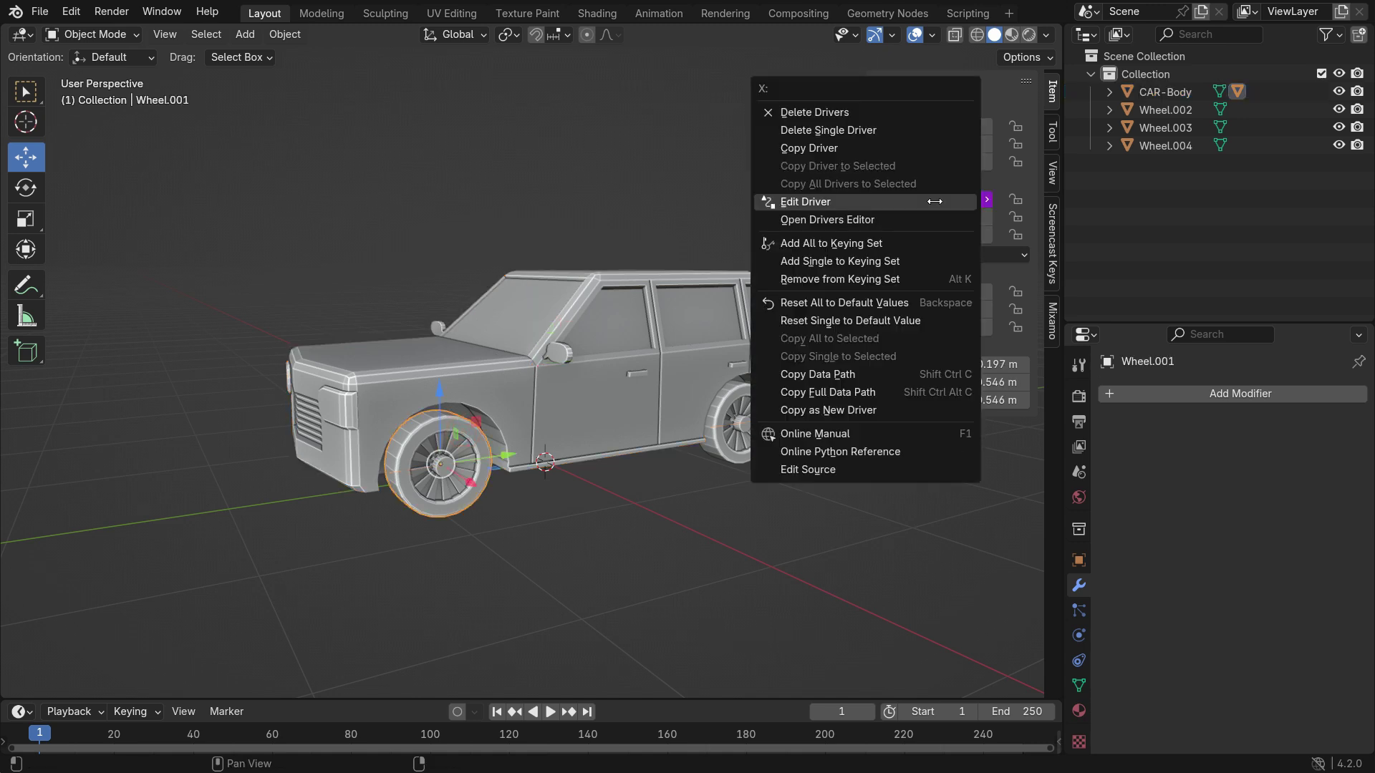
left_click(874, 153)
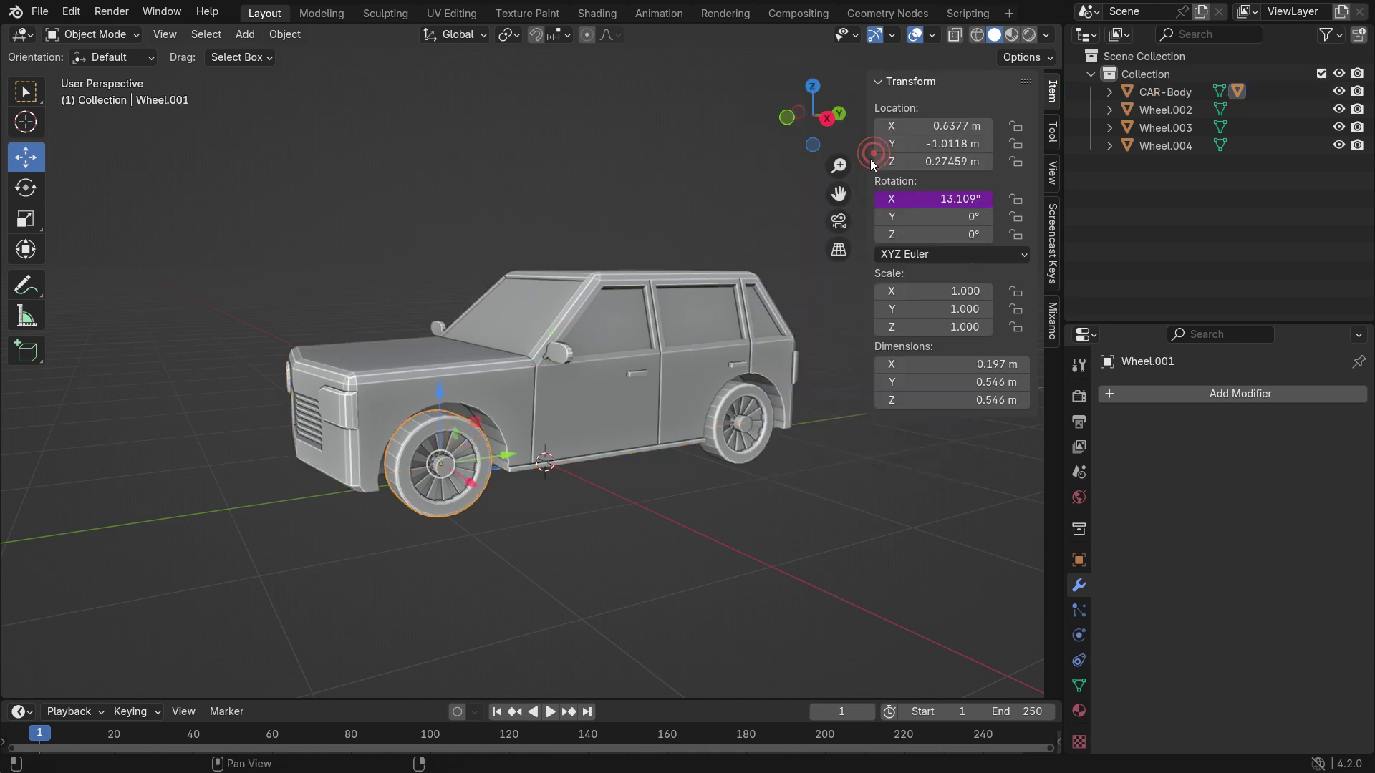
Paste the copied driver onto the X rotation of Wheel.003, Wheel.002 and the remaining rear wheel, Wheel.004.
left_click(738, 395)
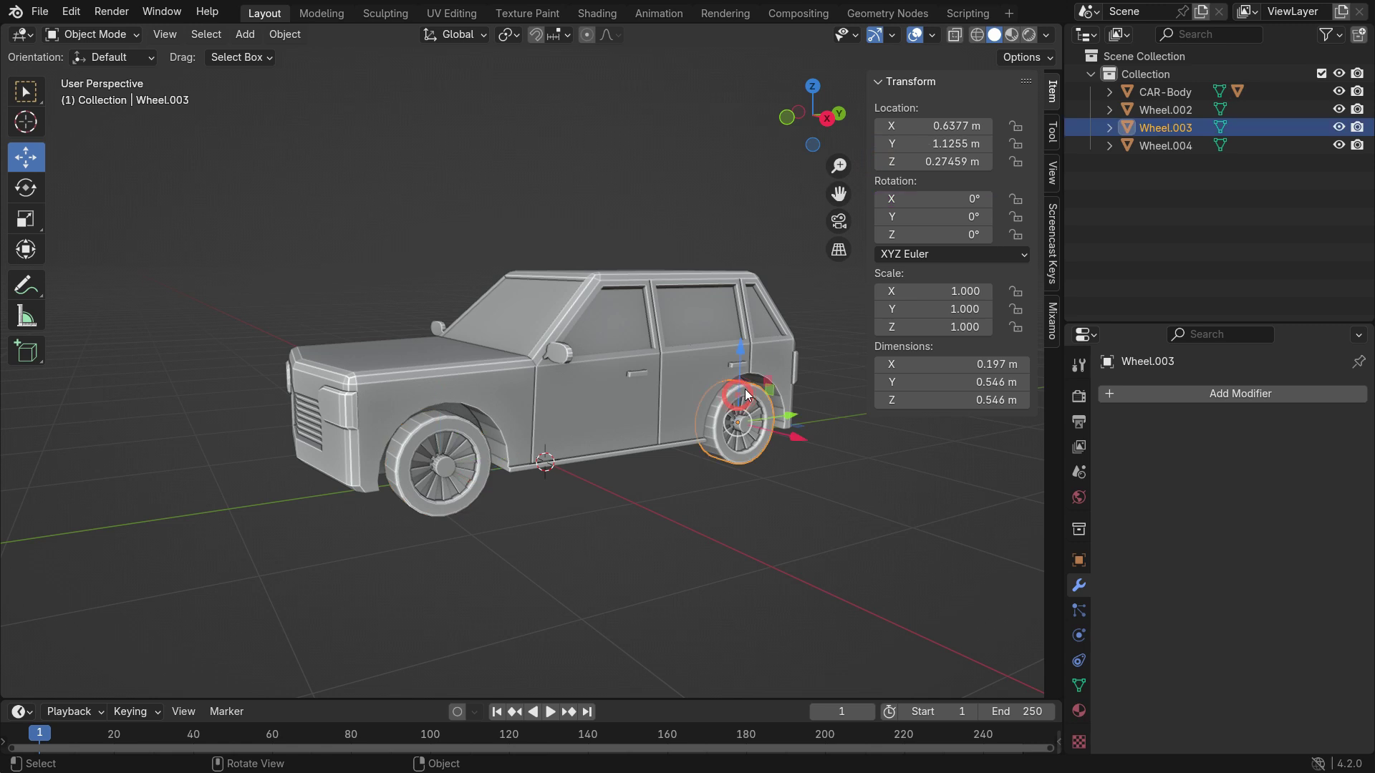
right_click(935, 204)
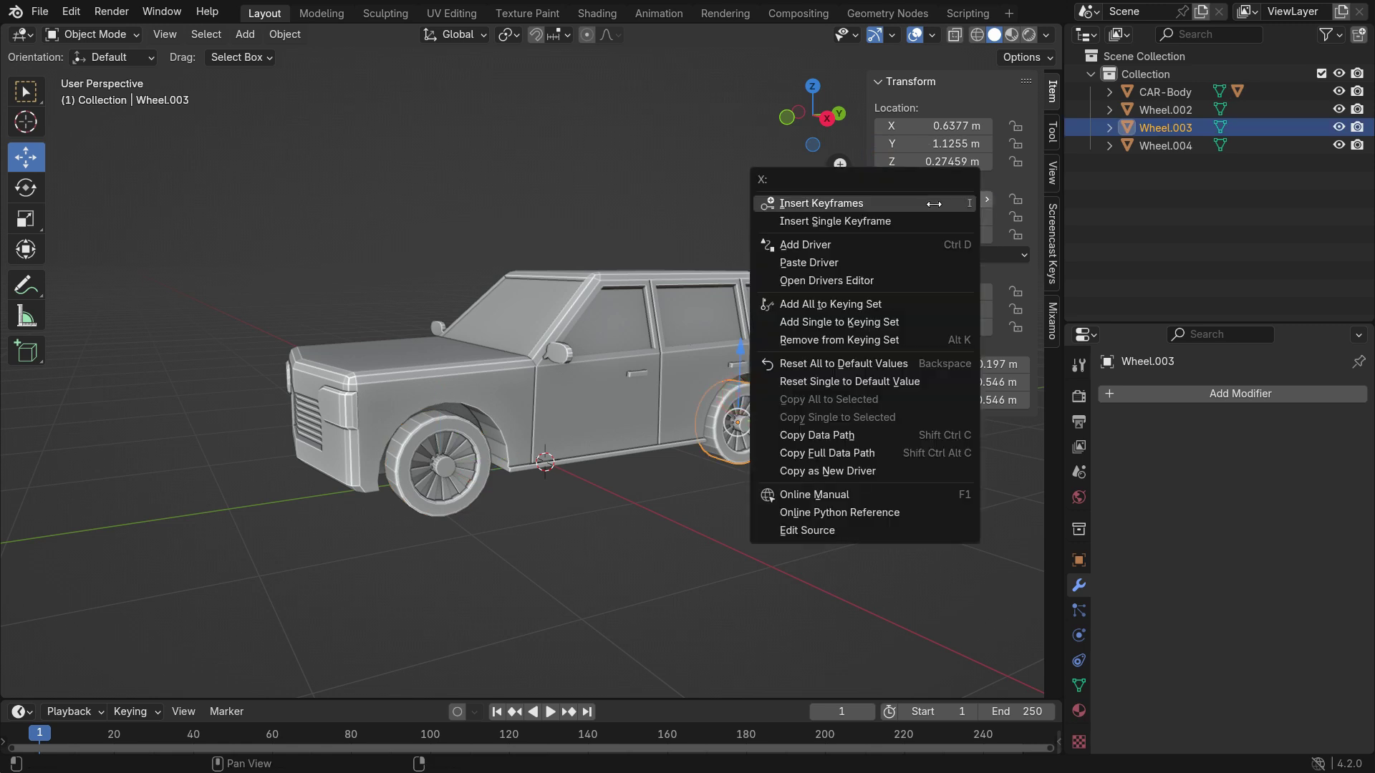
left_click(868, 257)
middle_click_drag(819, 315, 655, 419)
left_click(718, 395)
right_click(935, 198)
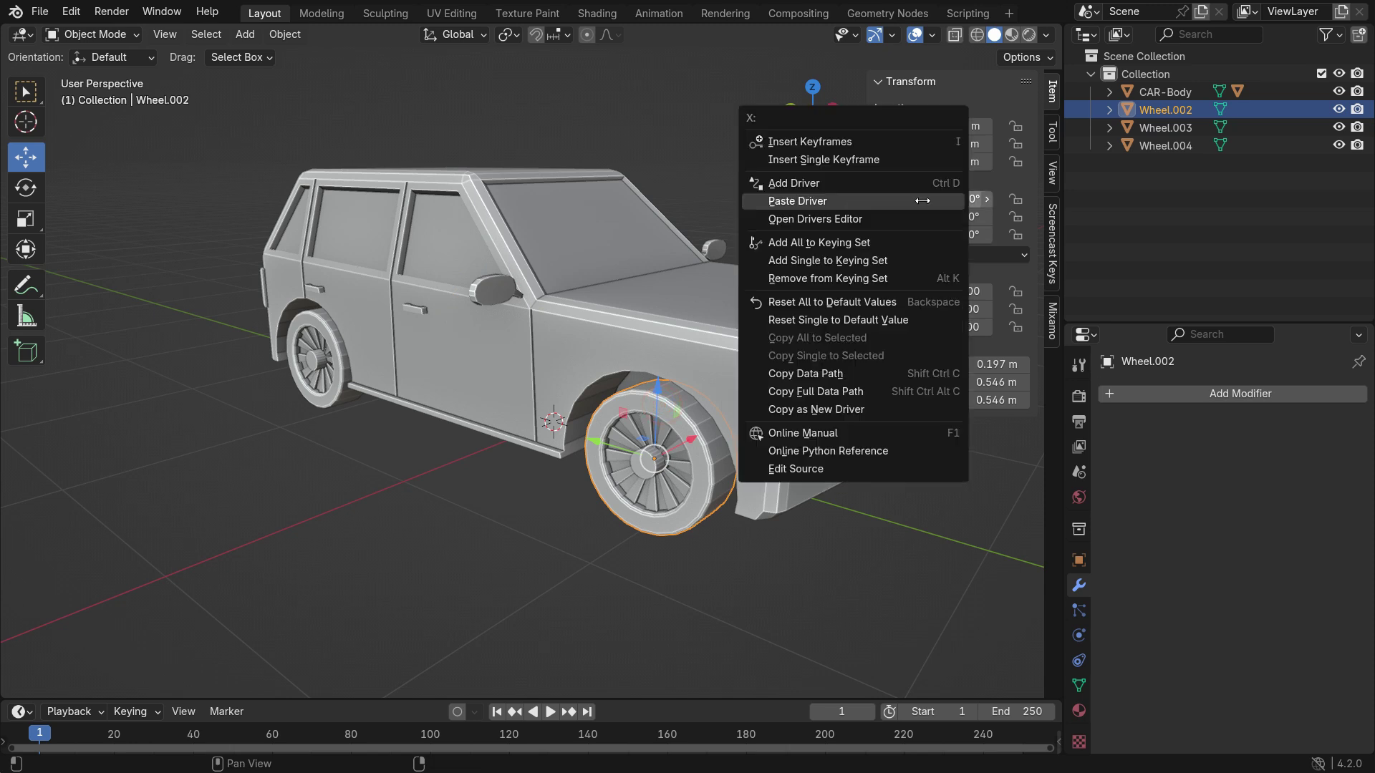
left_click(931, 194)
left_click(319, 362)
right_click(934, 198)
left_click(934, 198)
Parent Wheel.002, Wheel.003 and Wheel.004 to CAR-Body using the Object parent type.
middle_click_drag(473, 458, 665, 428)
left_click(656, 419, "shift")
left_click(423, 408, "shift")
middle_click_drag(437, 415, 651, 467)
left_click(650, 466, "shift")
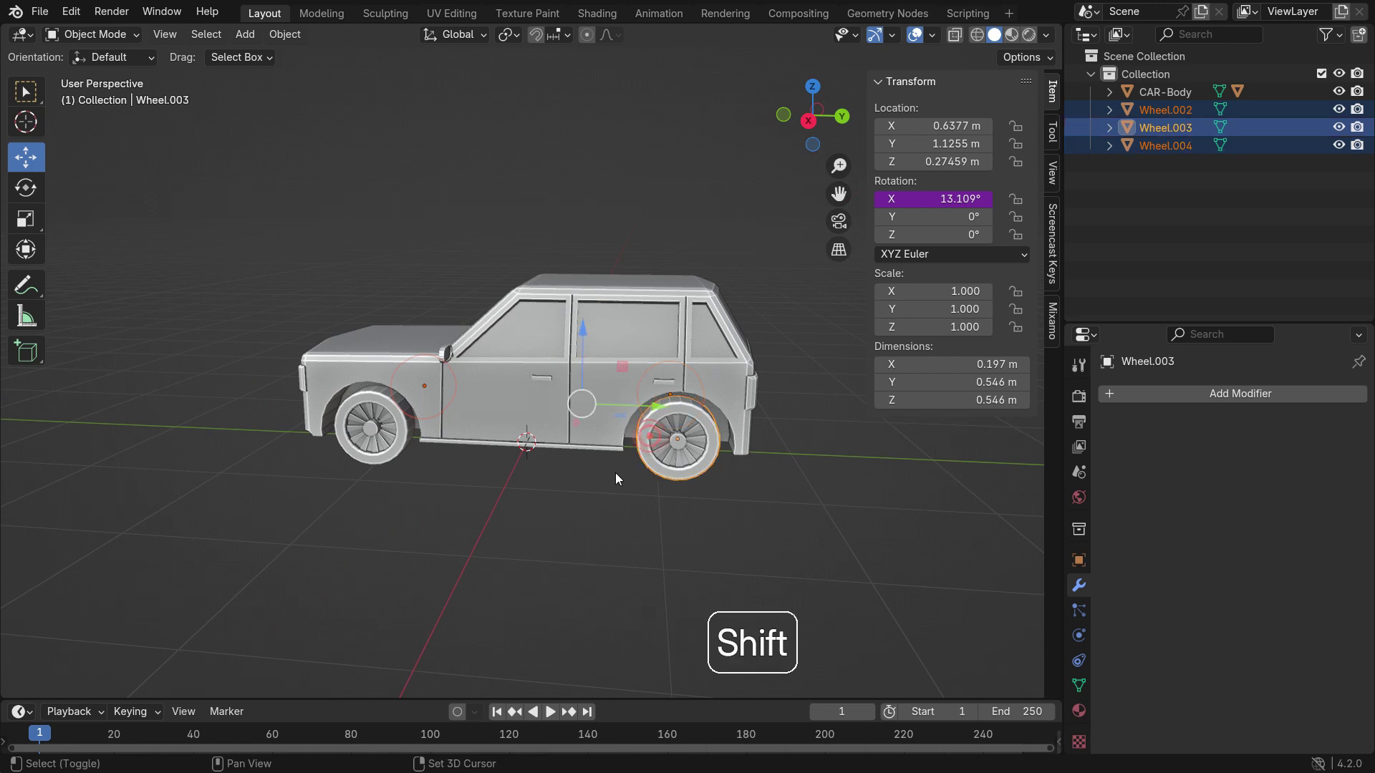
left_click(547, 308, "shift")
key("ctrl+p")
left_click(569, 168)
Move the car body about -0.65 m along Y and try further Y moves to check the rotation of its wheels.
scroll(709, 426, "down", 2)
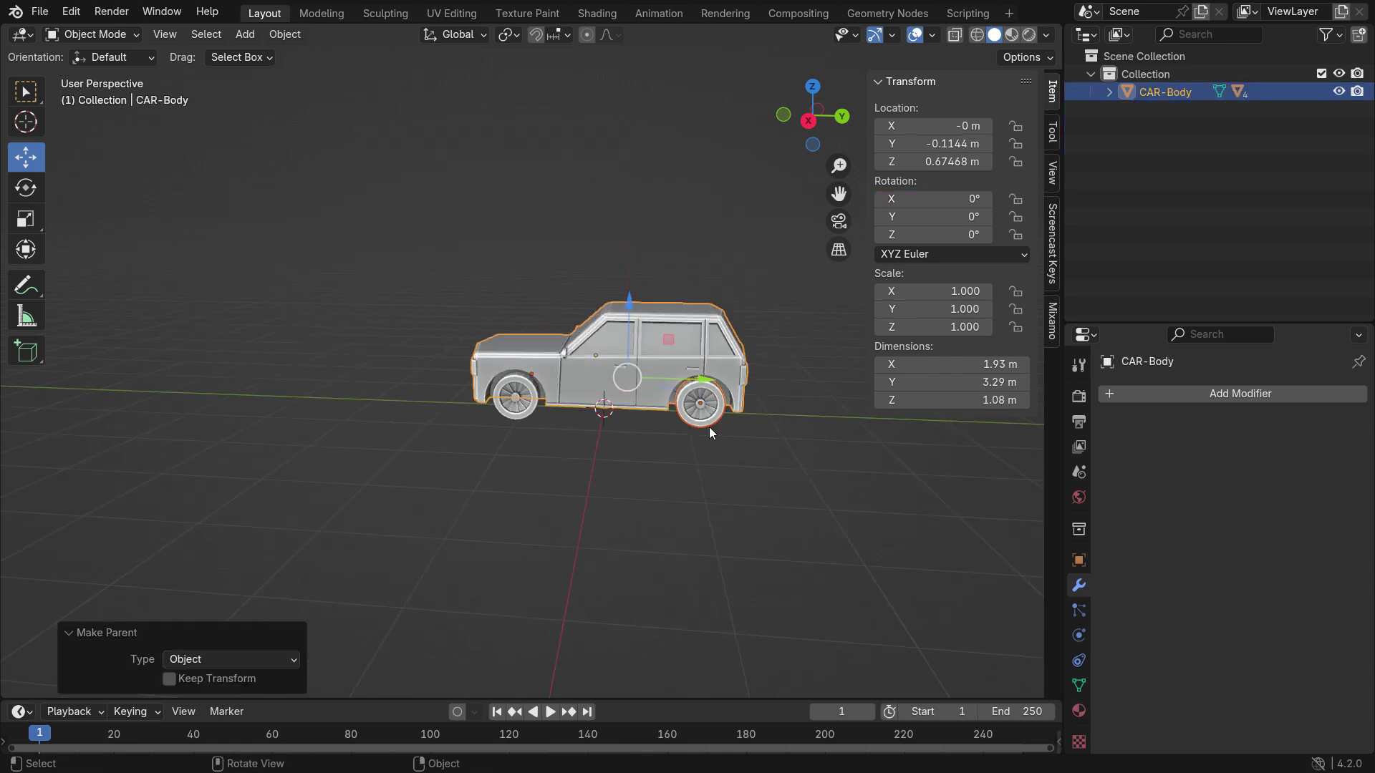
key("g")
key("y")
left_click(630, 401)
middle_click_drag(630, 401, 640, 428)
key("g")
key("y")
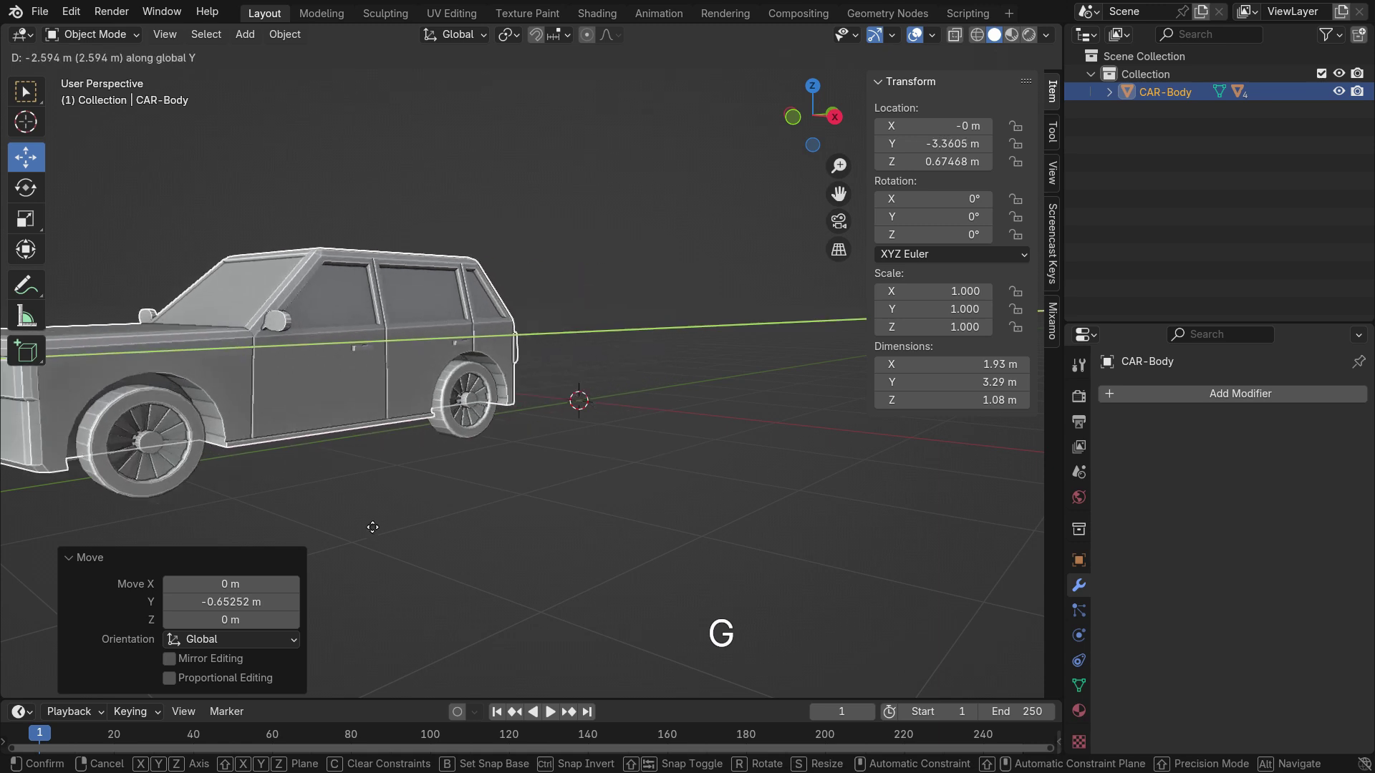
middle_click_drag(647, 442, 663, 493, "alt")
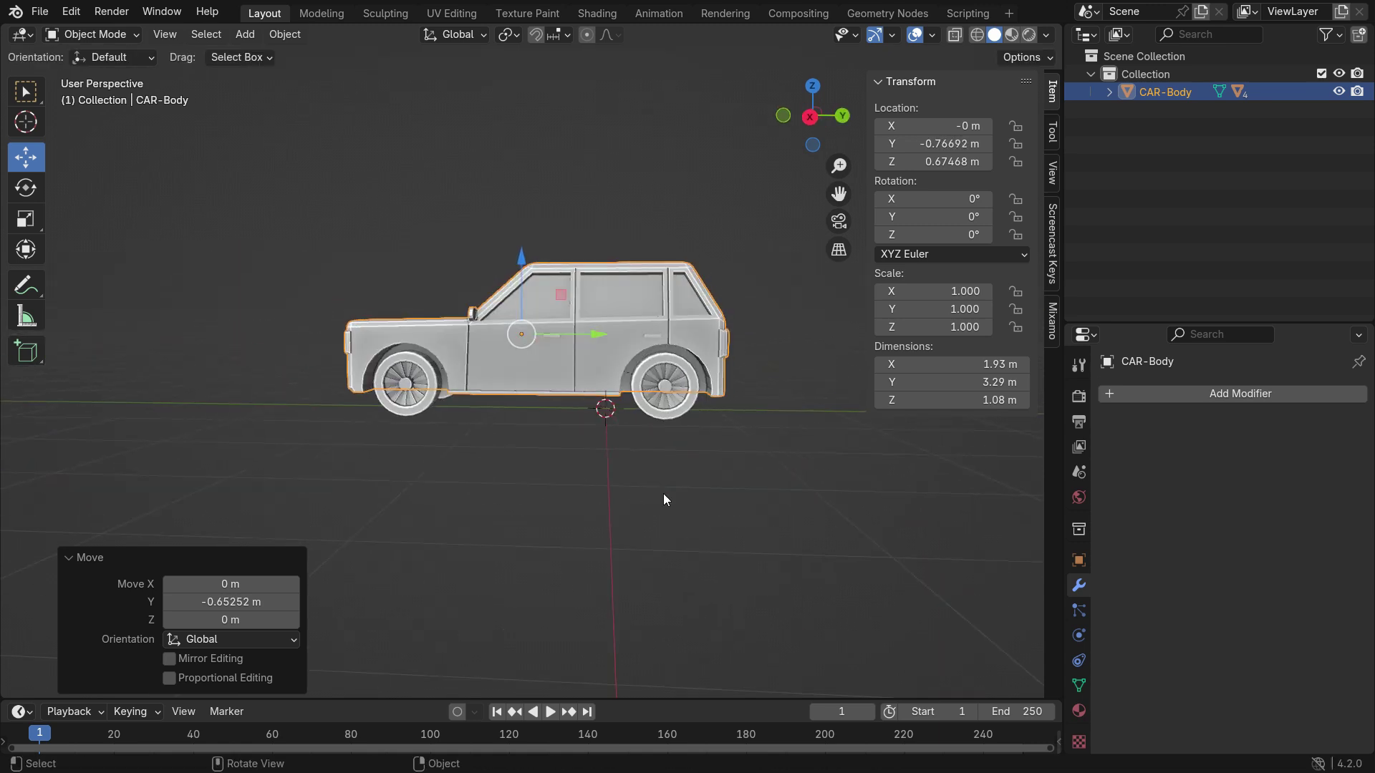
key("g")
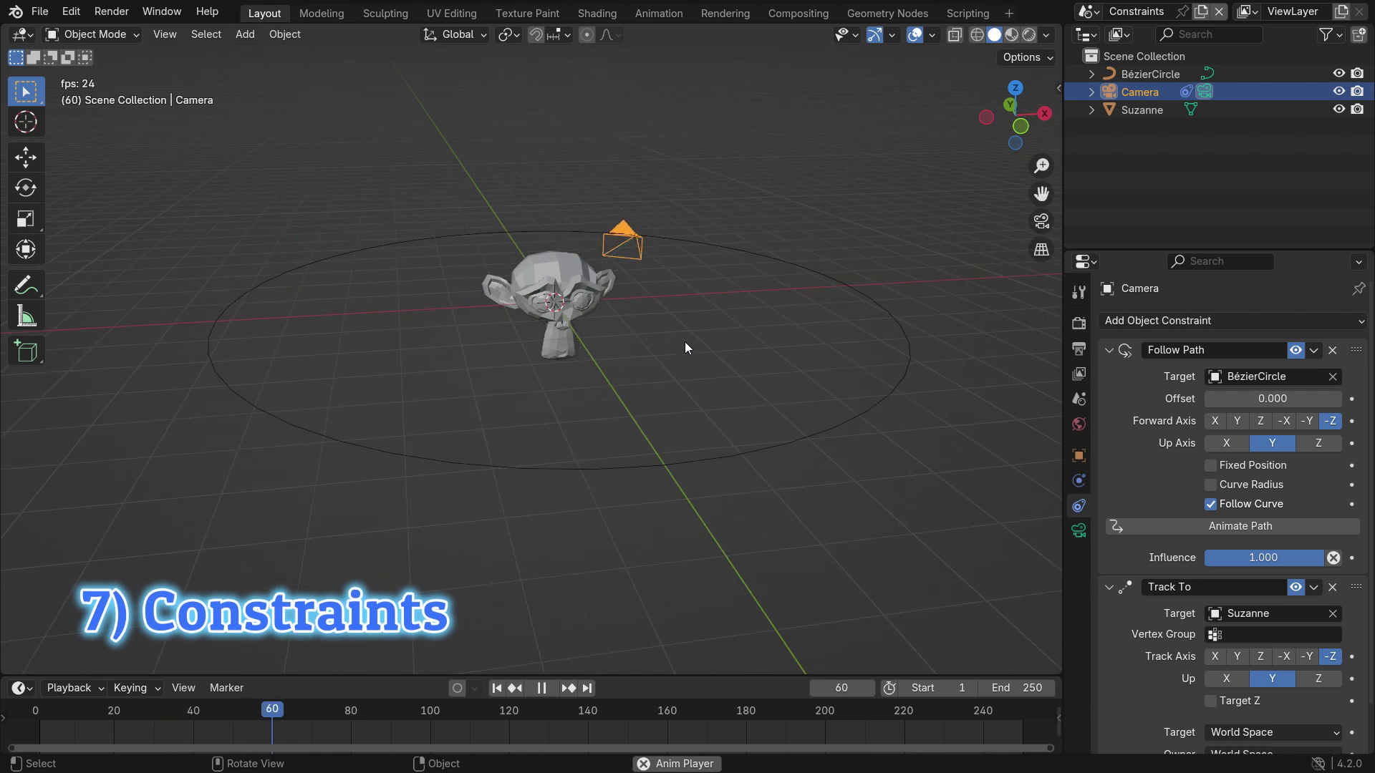
Preview the constraints animation through the camera, return to the normal view, and try moving Suzanne to check the camera's tracking.
key("KP_0")
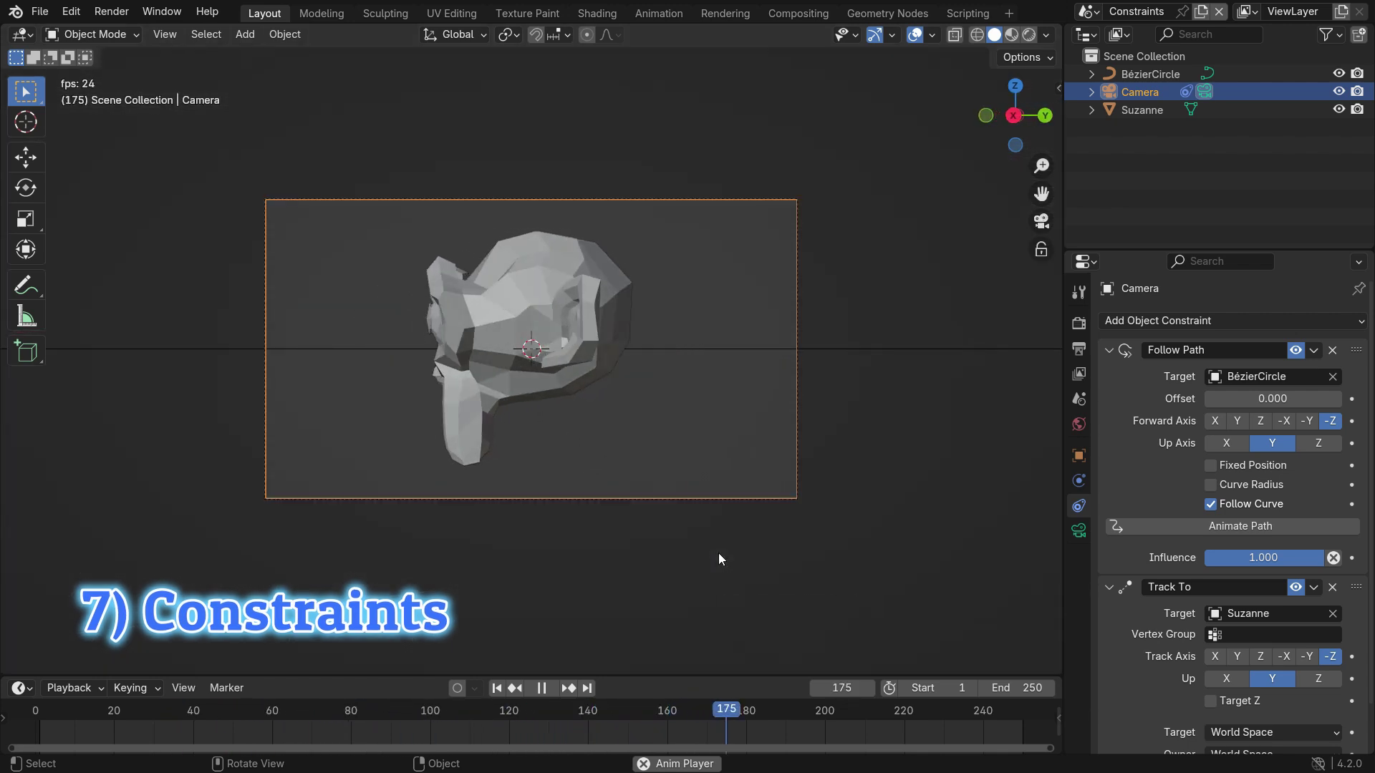
key("KP_0")
left_click(553, 293)
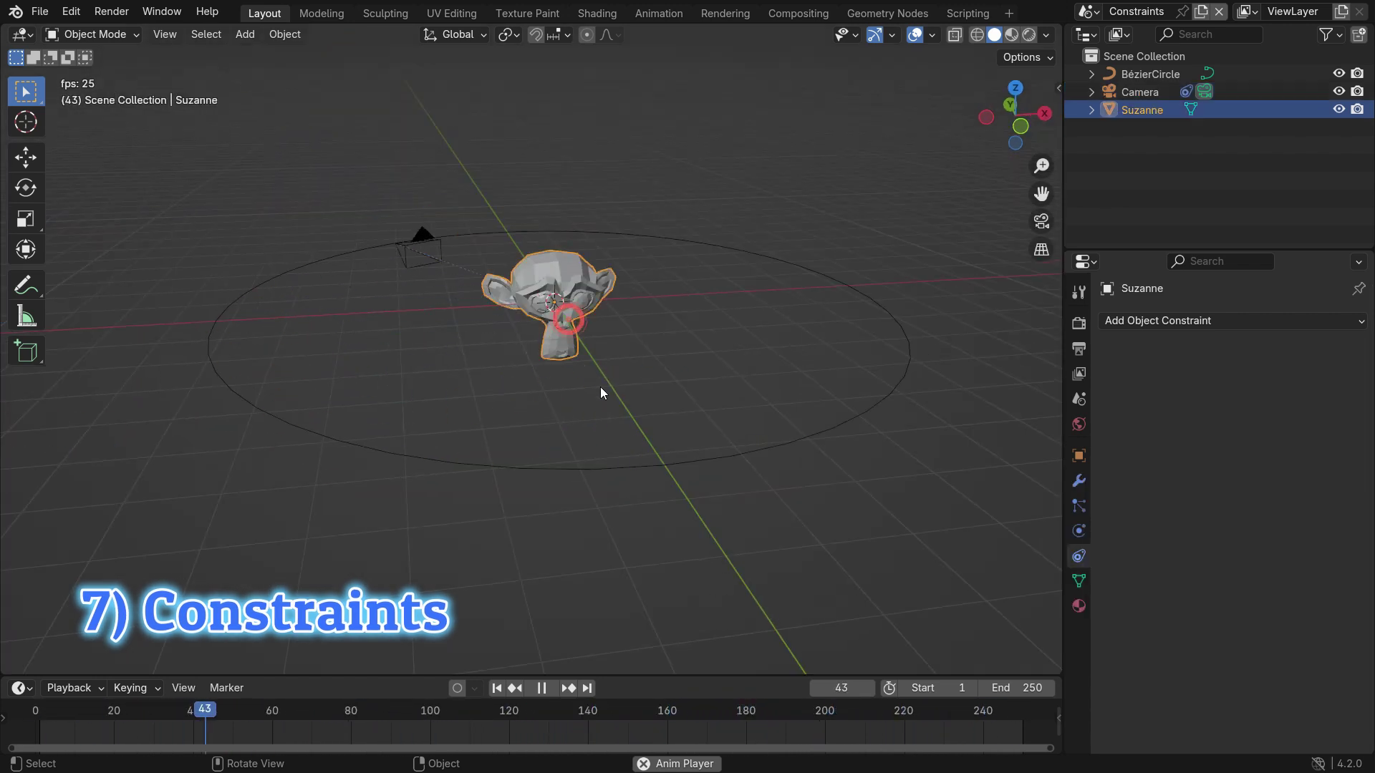
key("g")
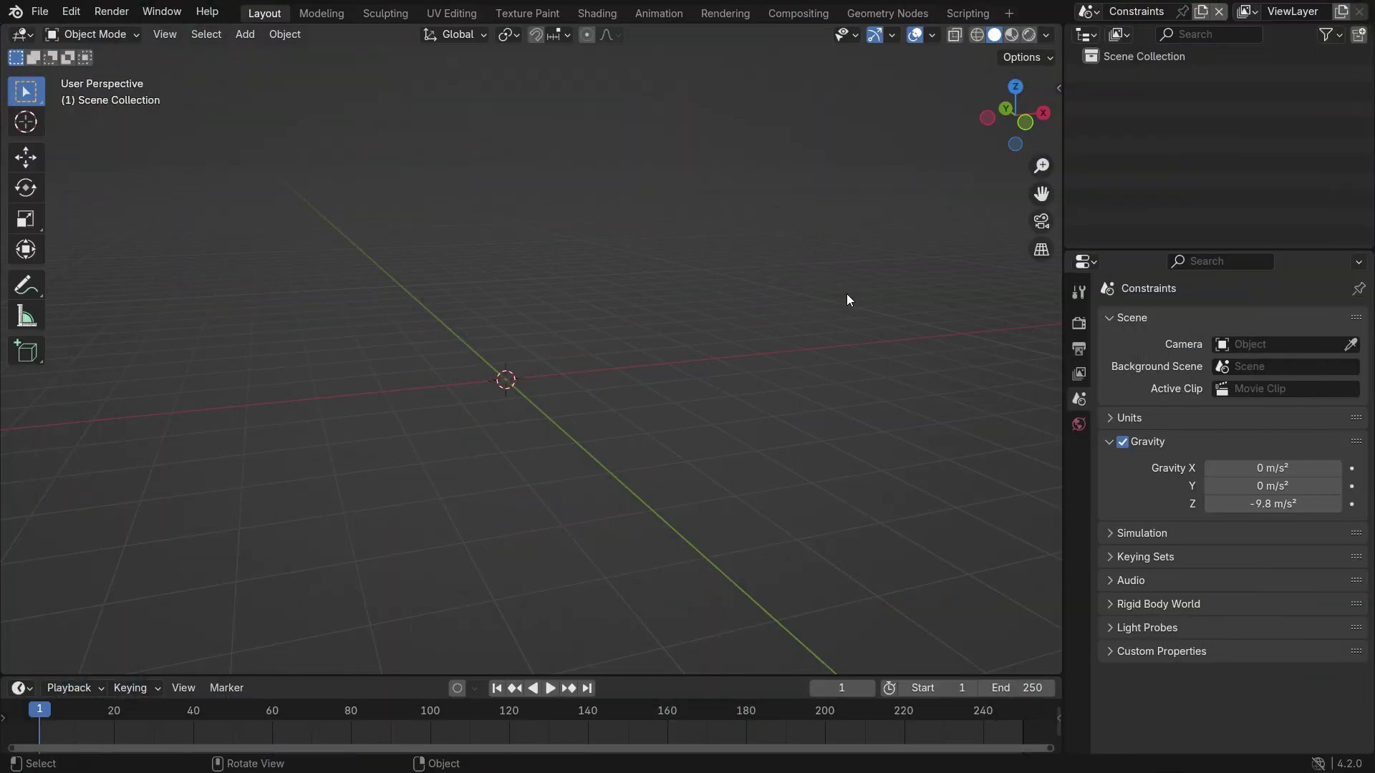
Add a Bézier circle at the origin of the empty Constraints scene and scale it up more than four times.
key("shift+a")
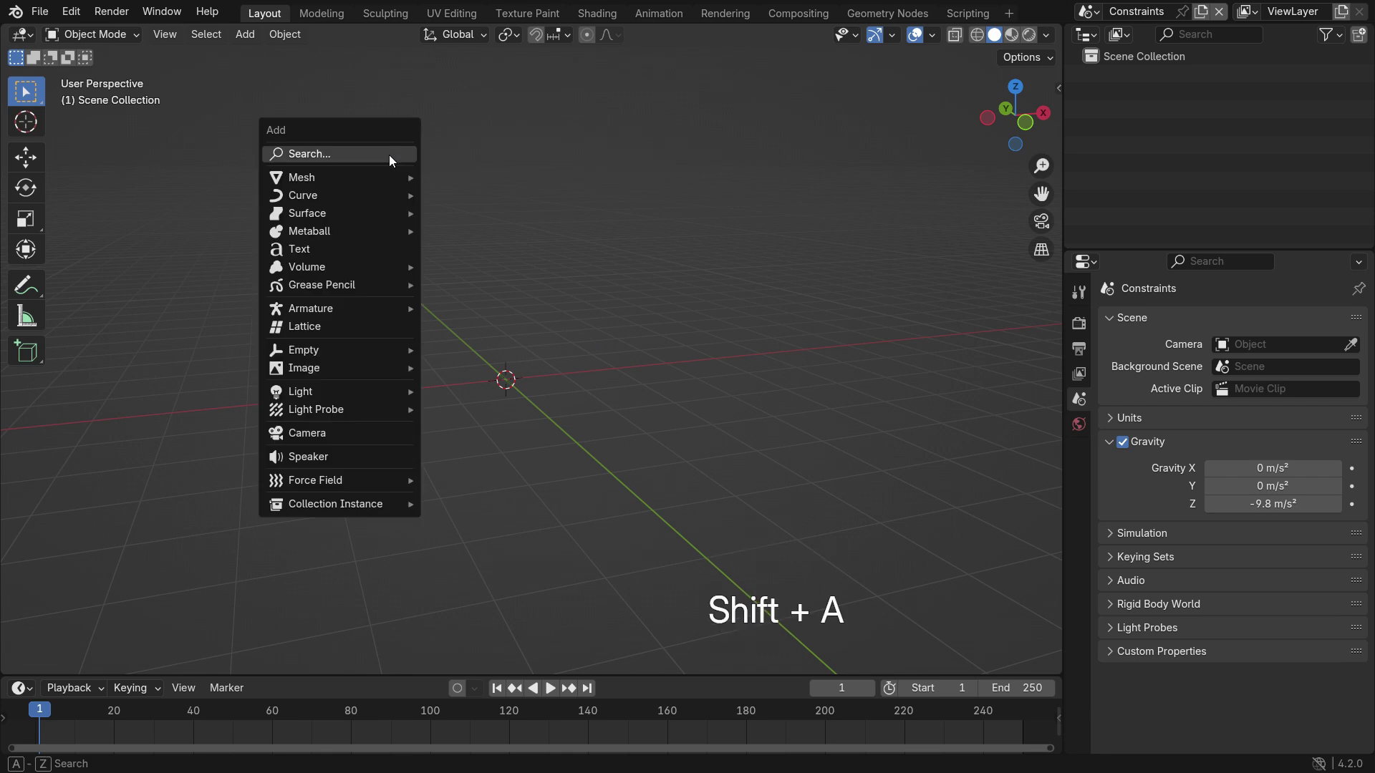
mouse_move(372, 197)
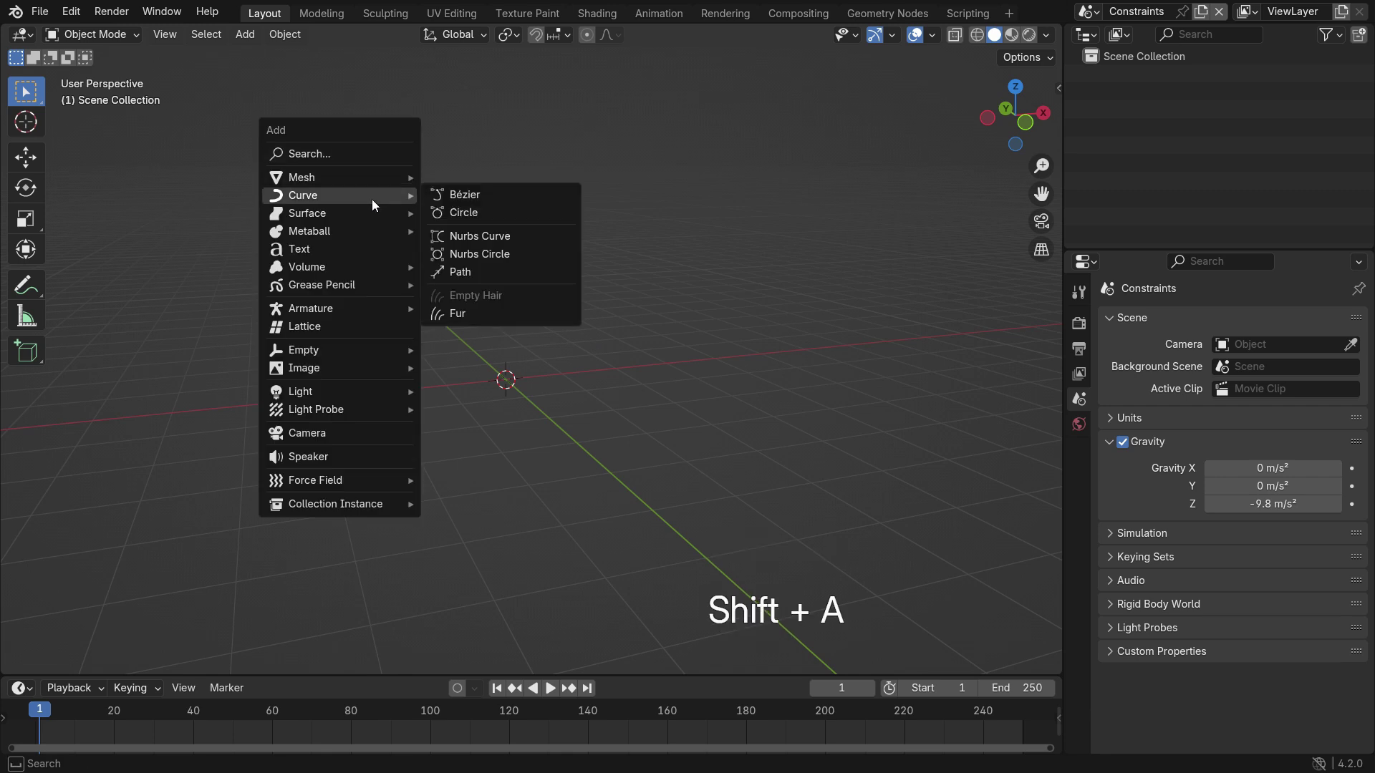
left_click(511, 213)
key("s")
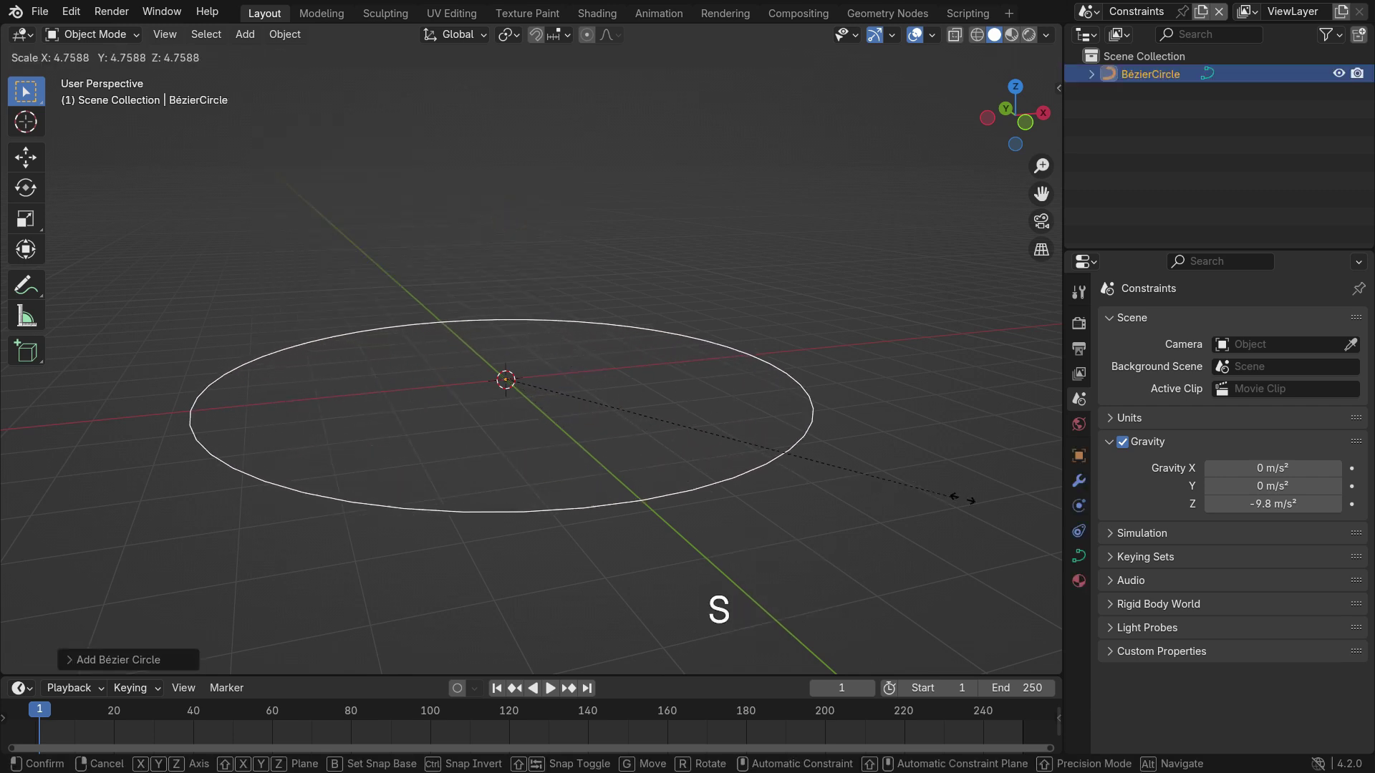
left_click(46, 507)
mouse_move(462, 387)
middle_mouse_down()
mouse_move(446, 415)
mouse_move(454, 400)
middle_mouse_up()
Add a camera at the origin and clear its rotation.
key("shift+a")
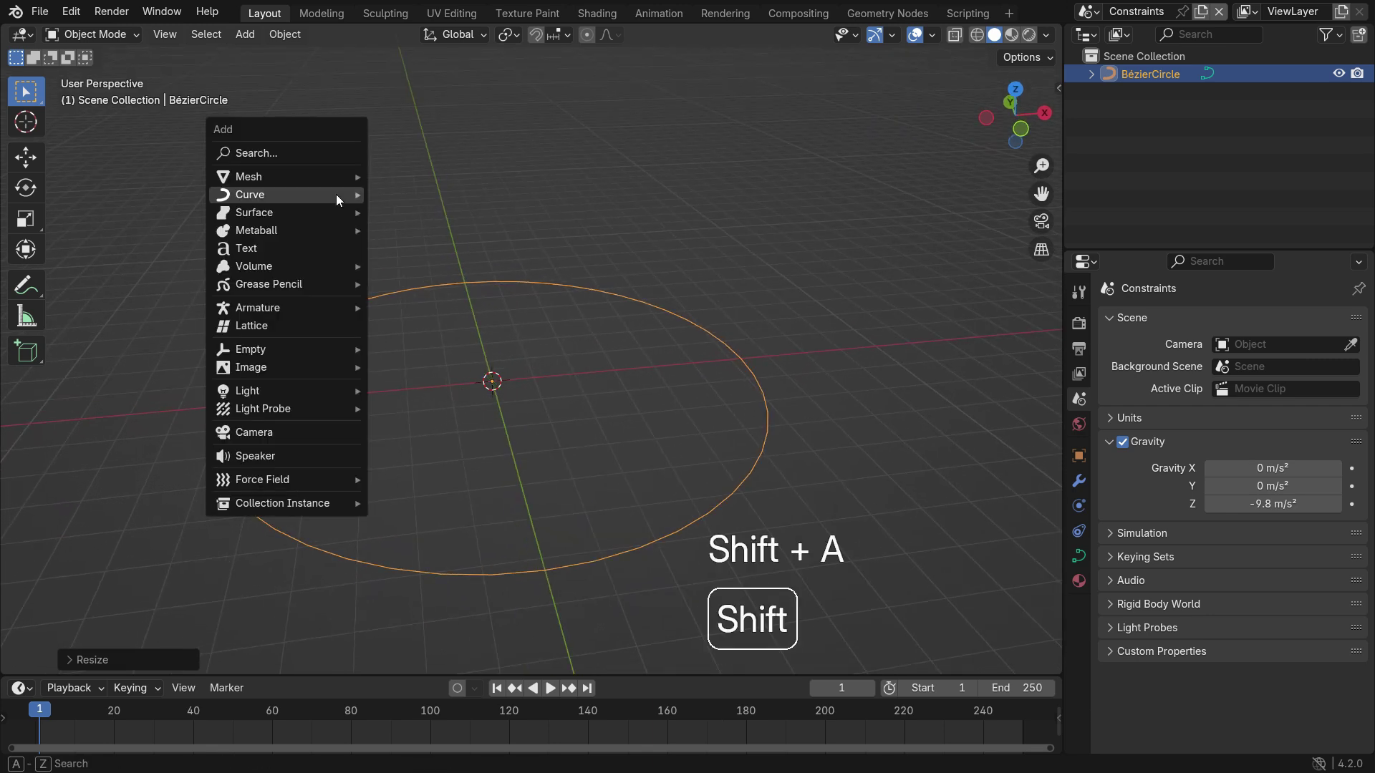
left_click(278, 431)
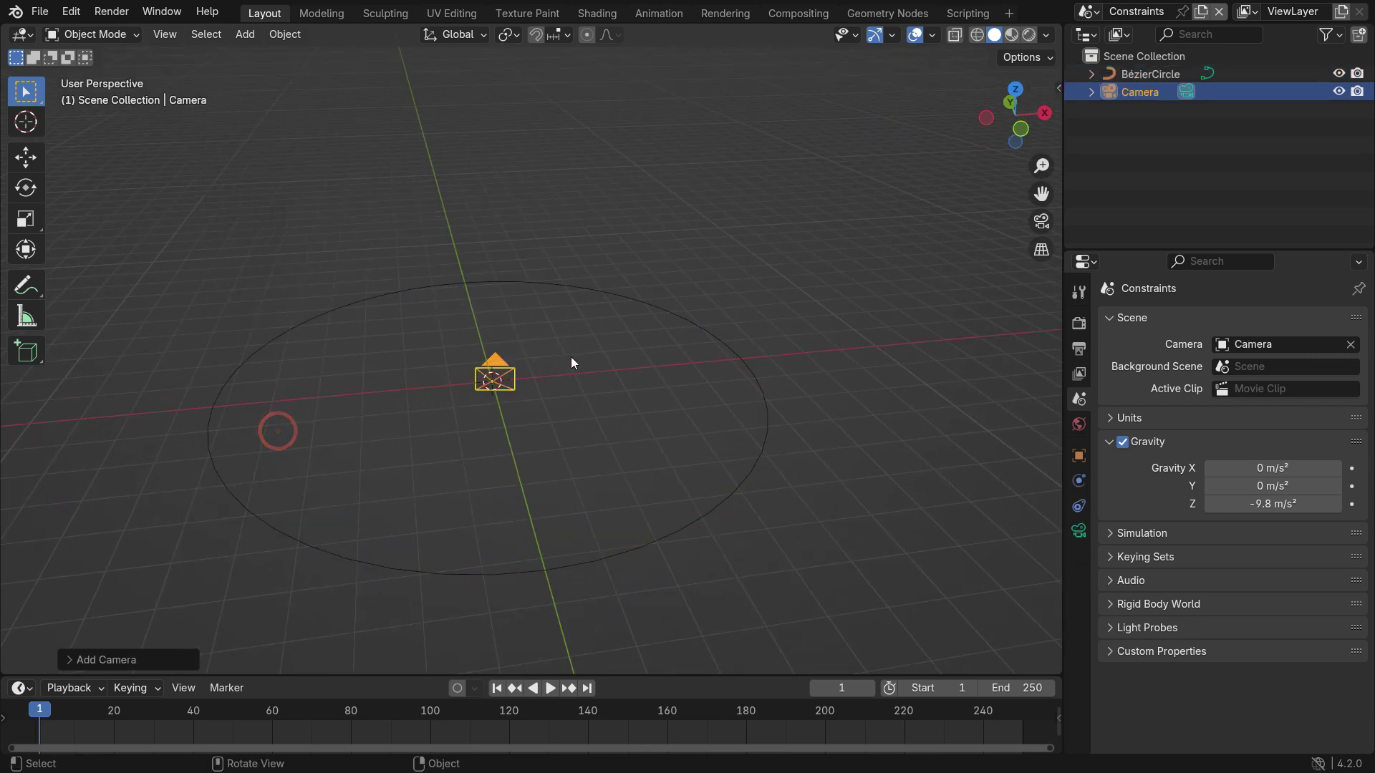
key("alt+r")
scroll(494, 419, "up", 2)
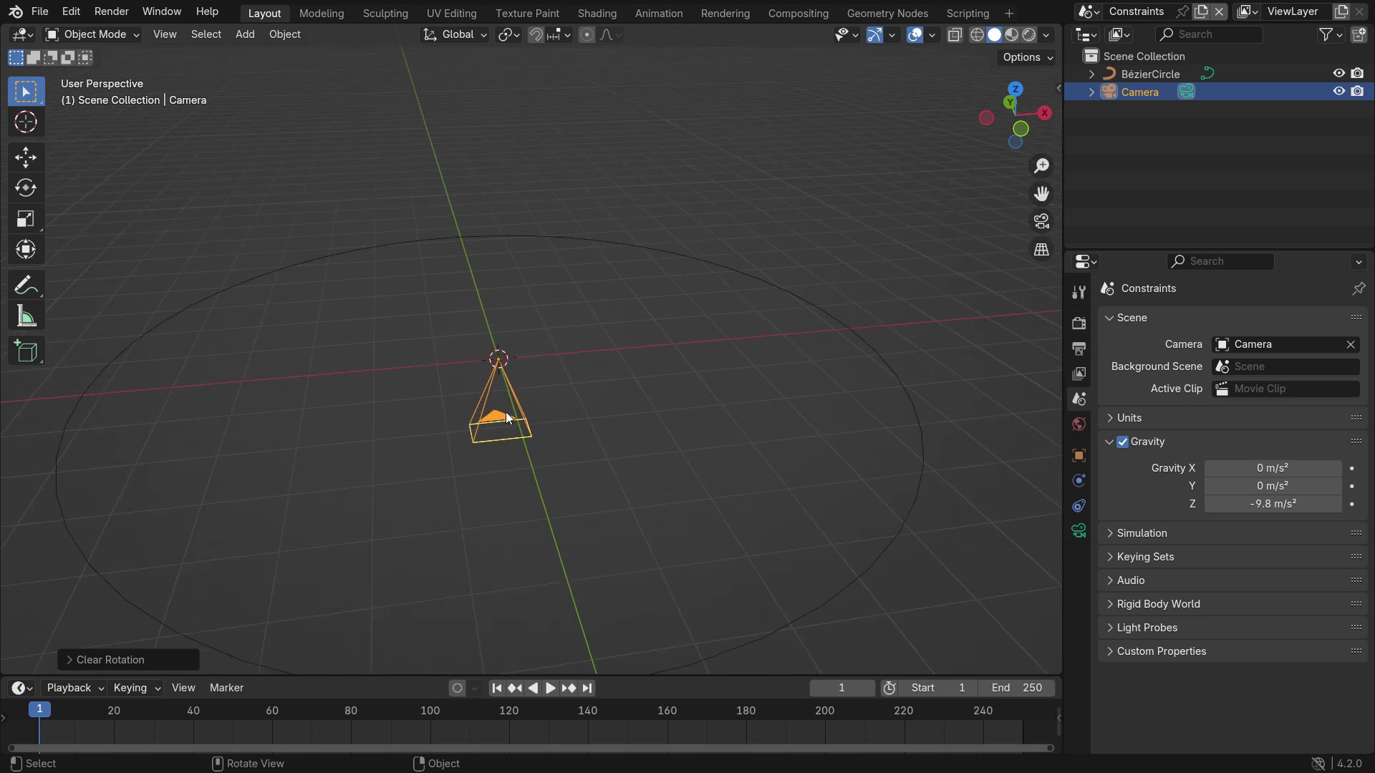
Add a Follow Path constraint to the camera with BézierCircle as its target.
left_click(1079, 508)
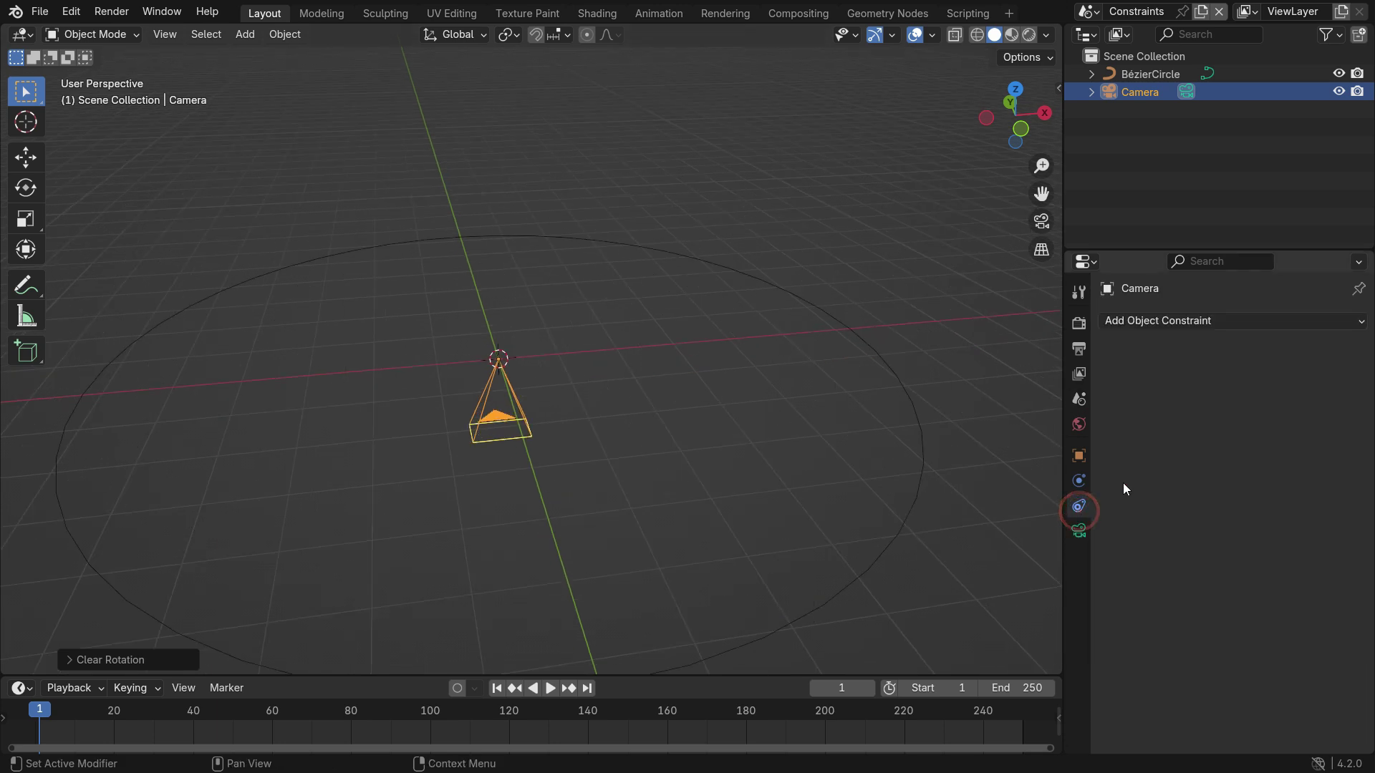
left_click(1270, 320)
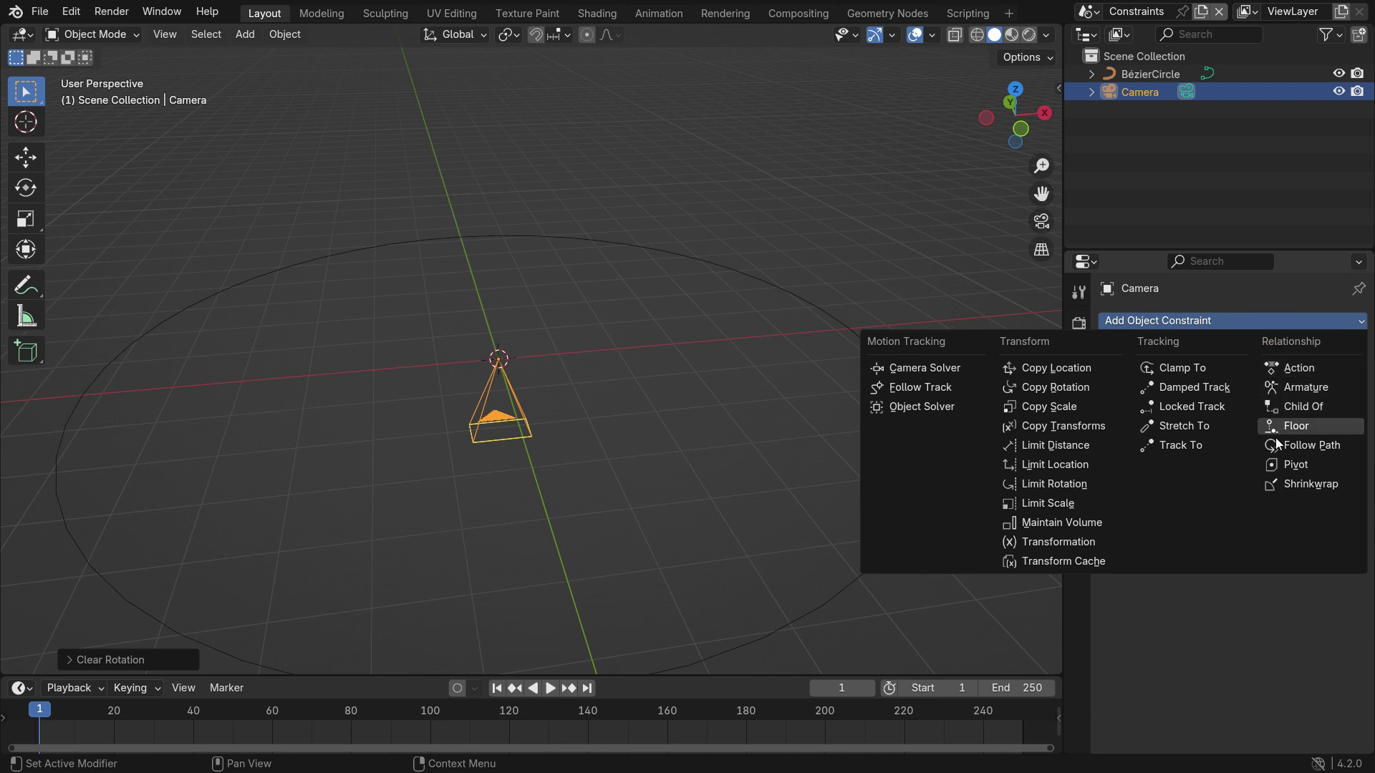
left_click(1326, 446)
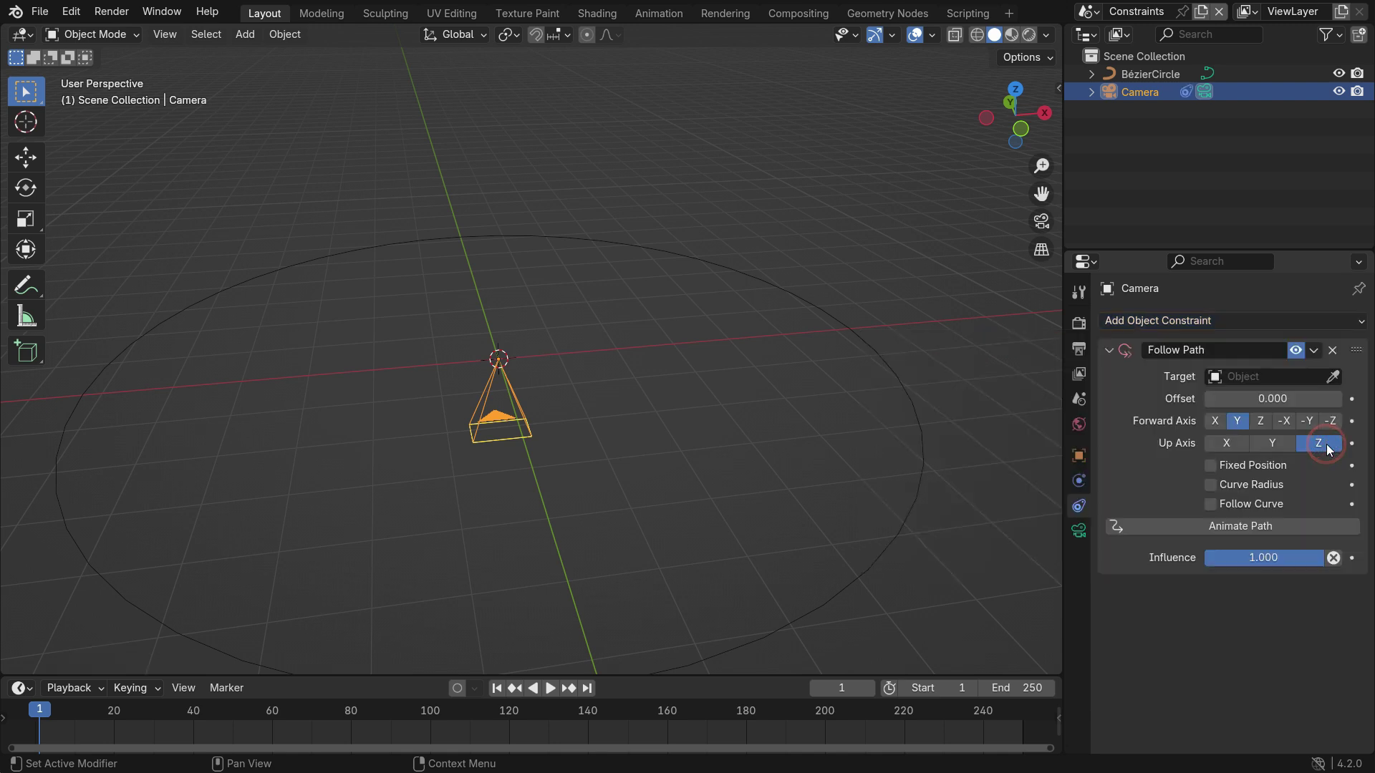
left_click(1333, 376)
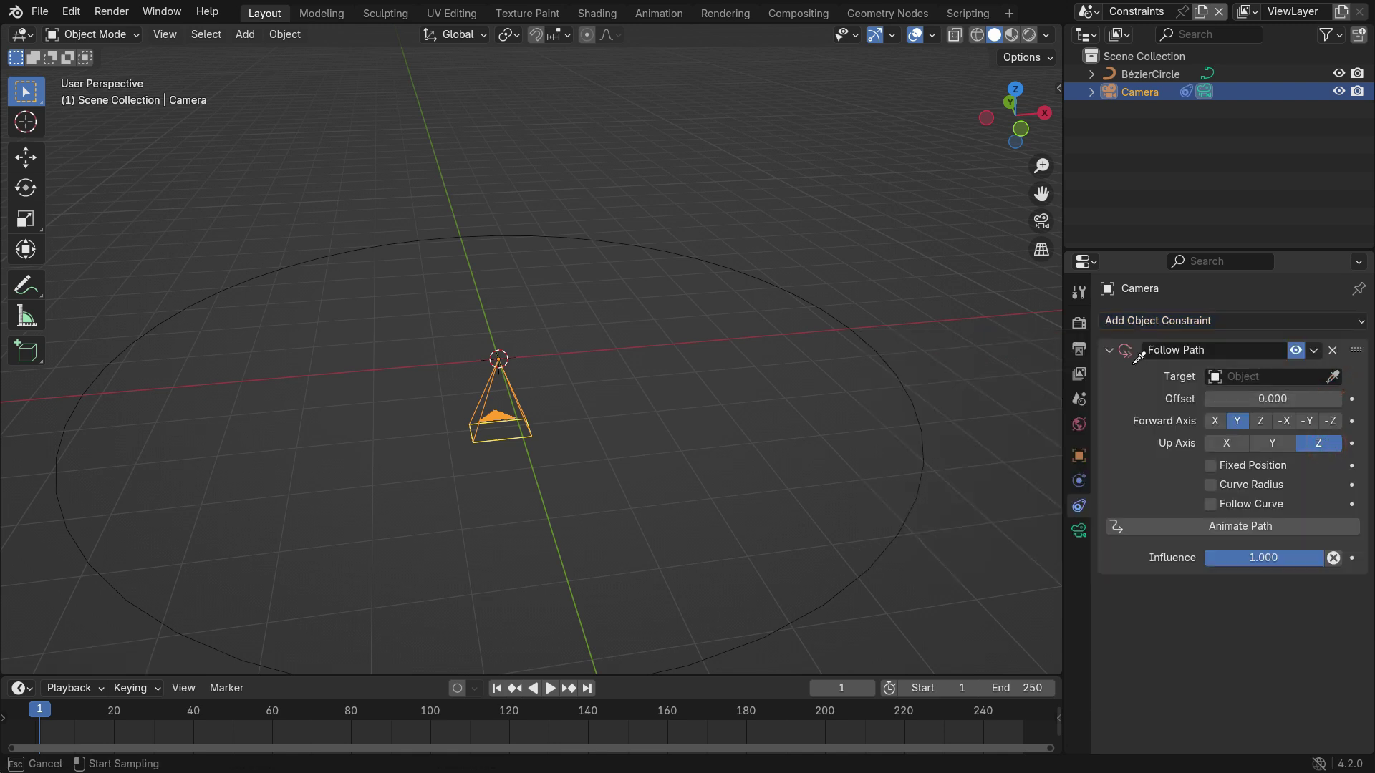
left_click(756, 273)
scroll(744, 284, "down", 4)
scroll(715, 414, "up", 2)
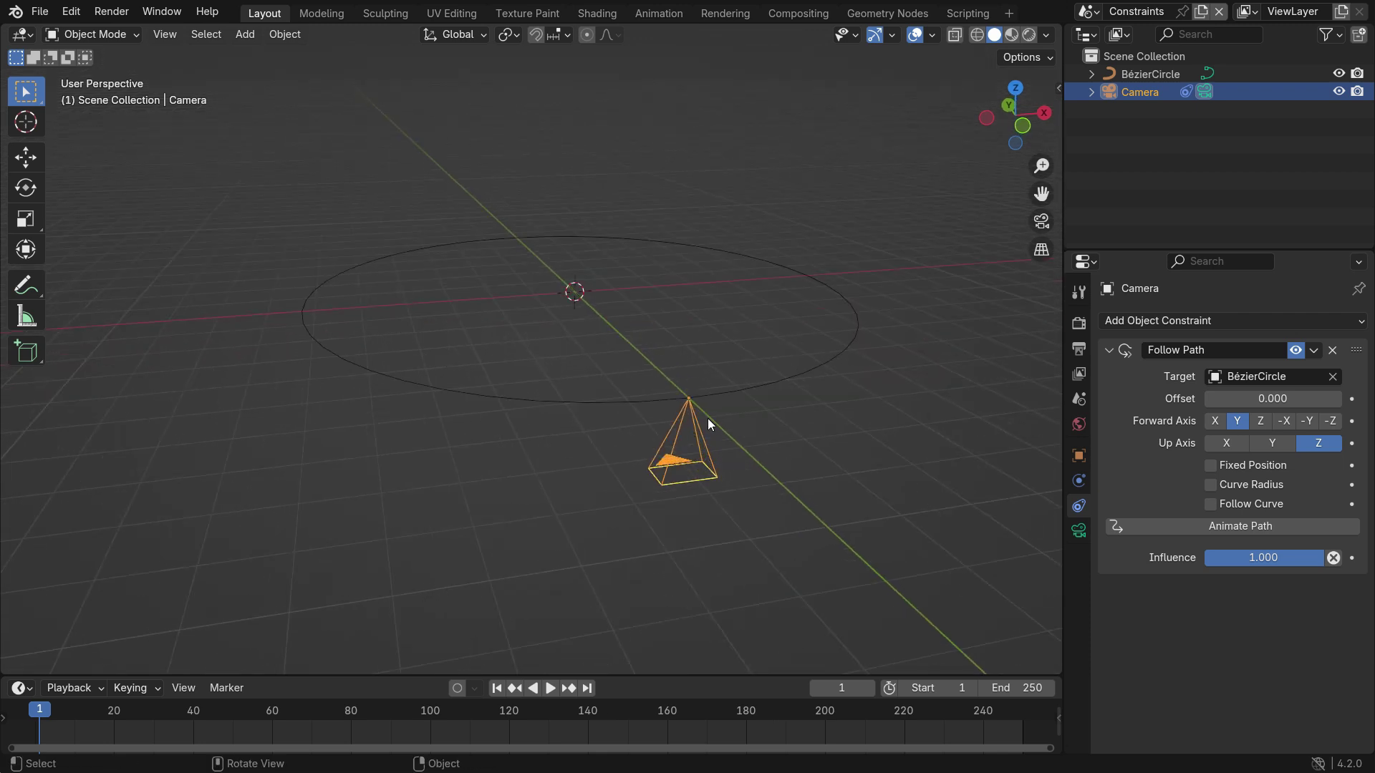
Set the Follow Path constraint's forward axis to -Z and up axis to Y, and enable Follow Curve.
left_click(1332, 421)
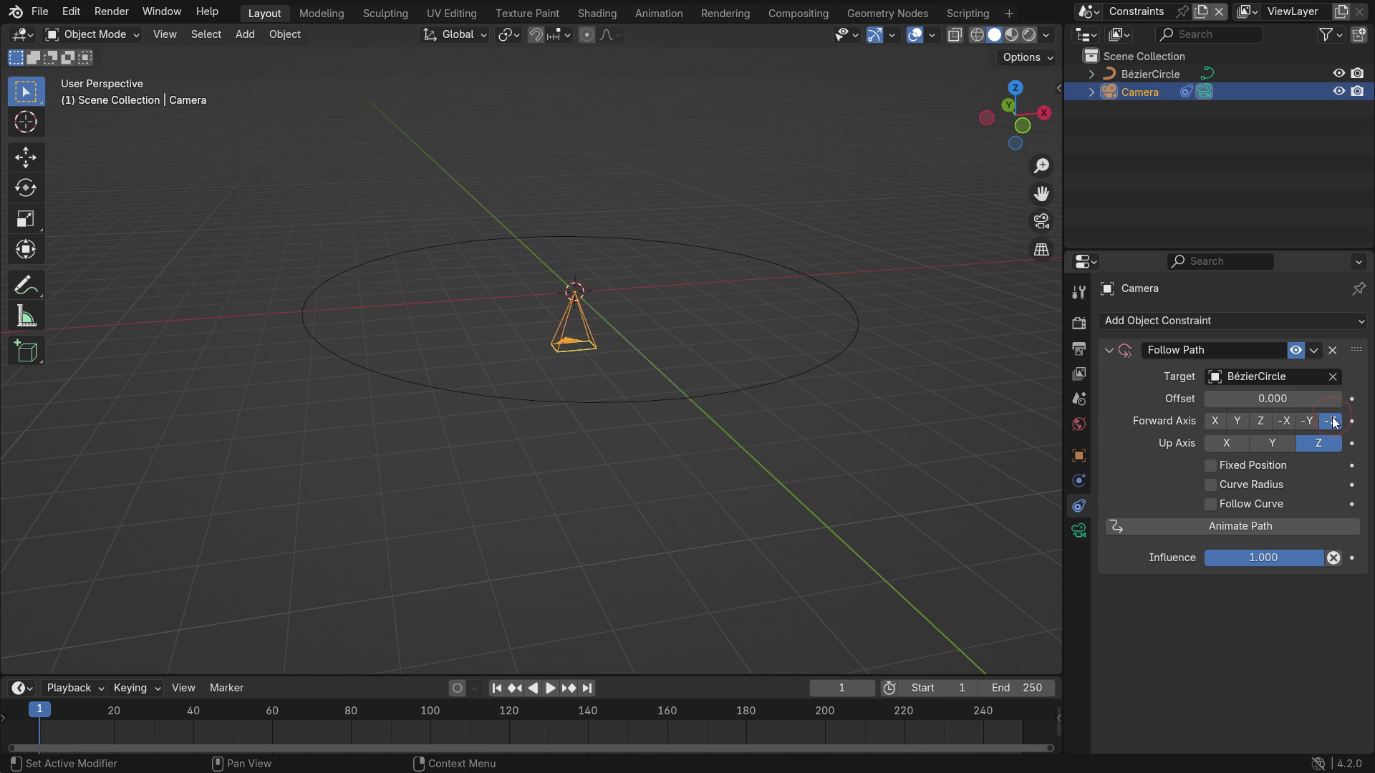
left_click(1273, 445)
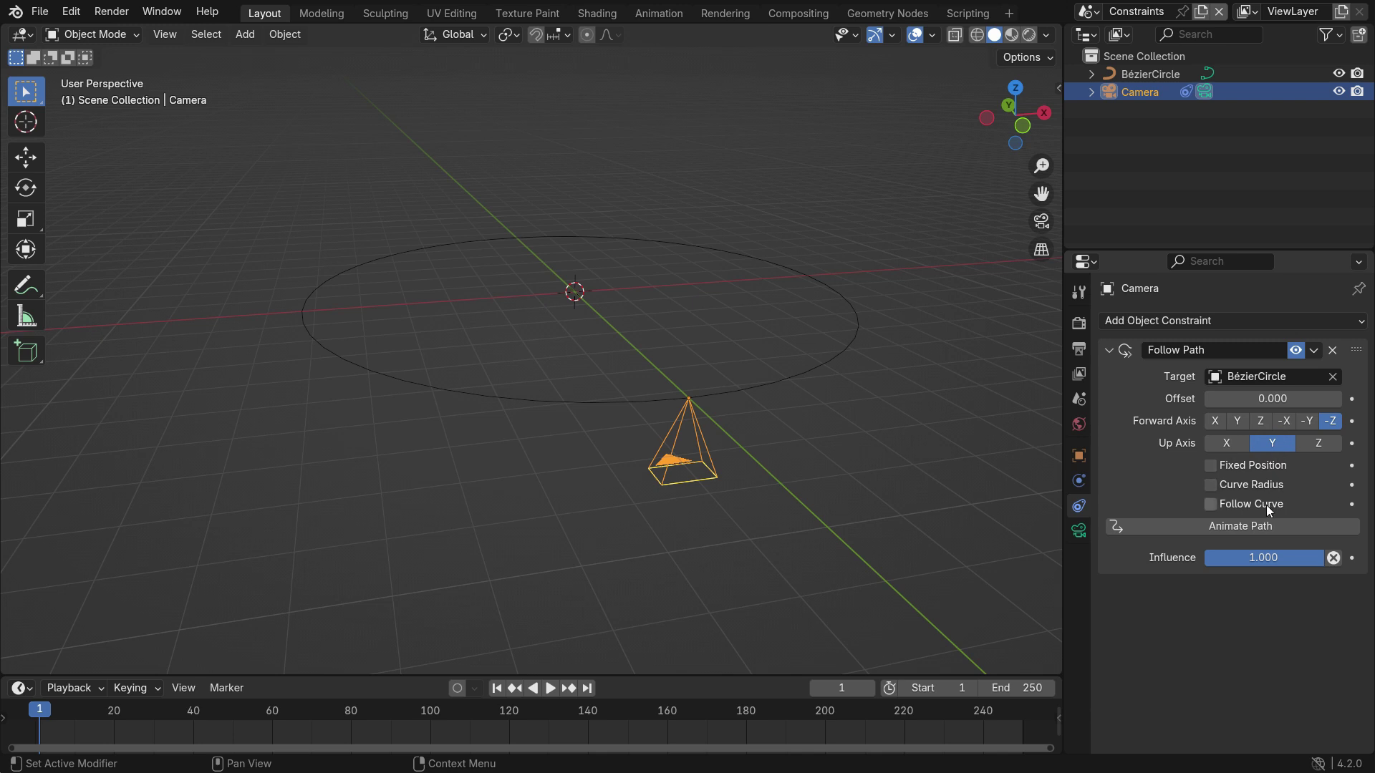
left_click(1215, 510)
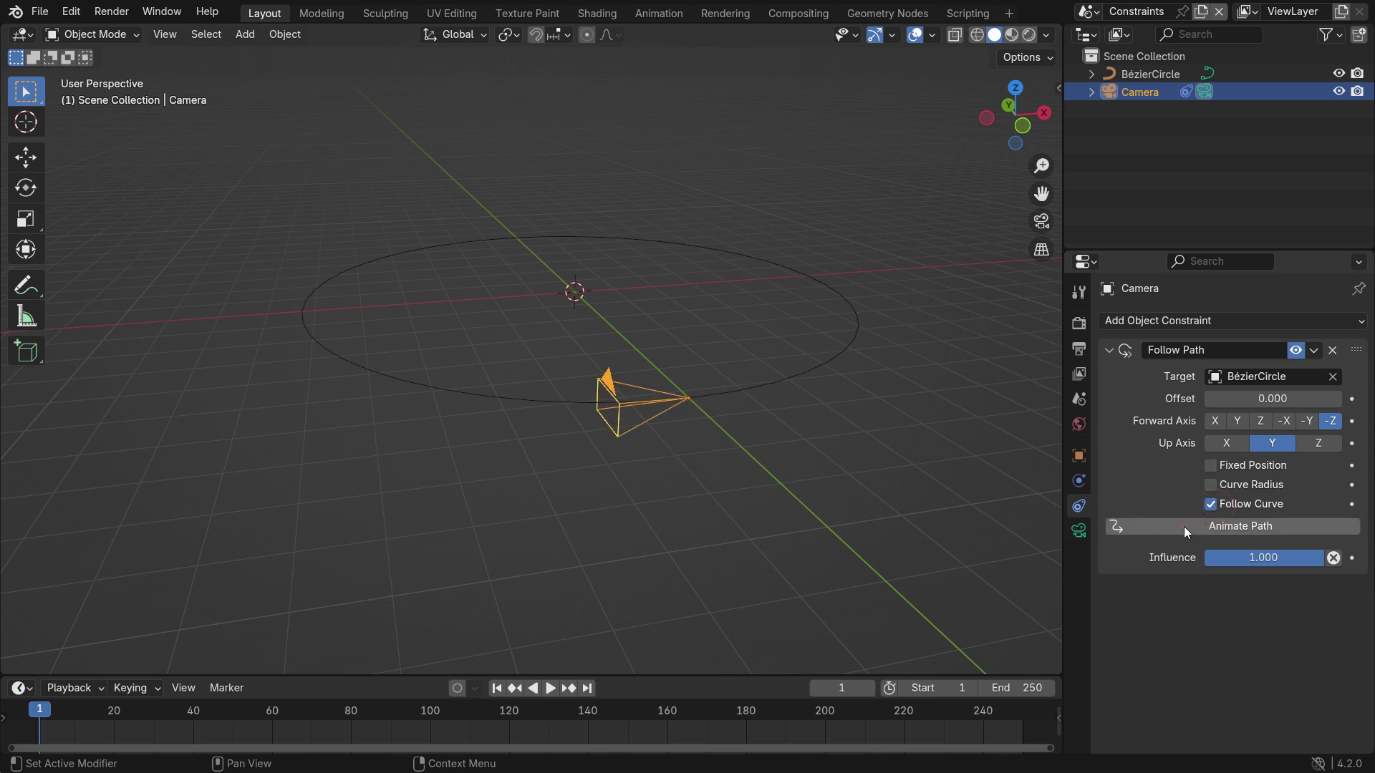
Animate the path and play back the camera's motion around the circle, finishing at frame 1.
left_click(550, 688)
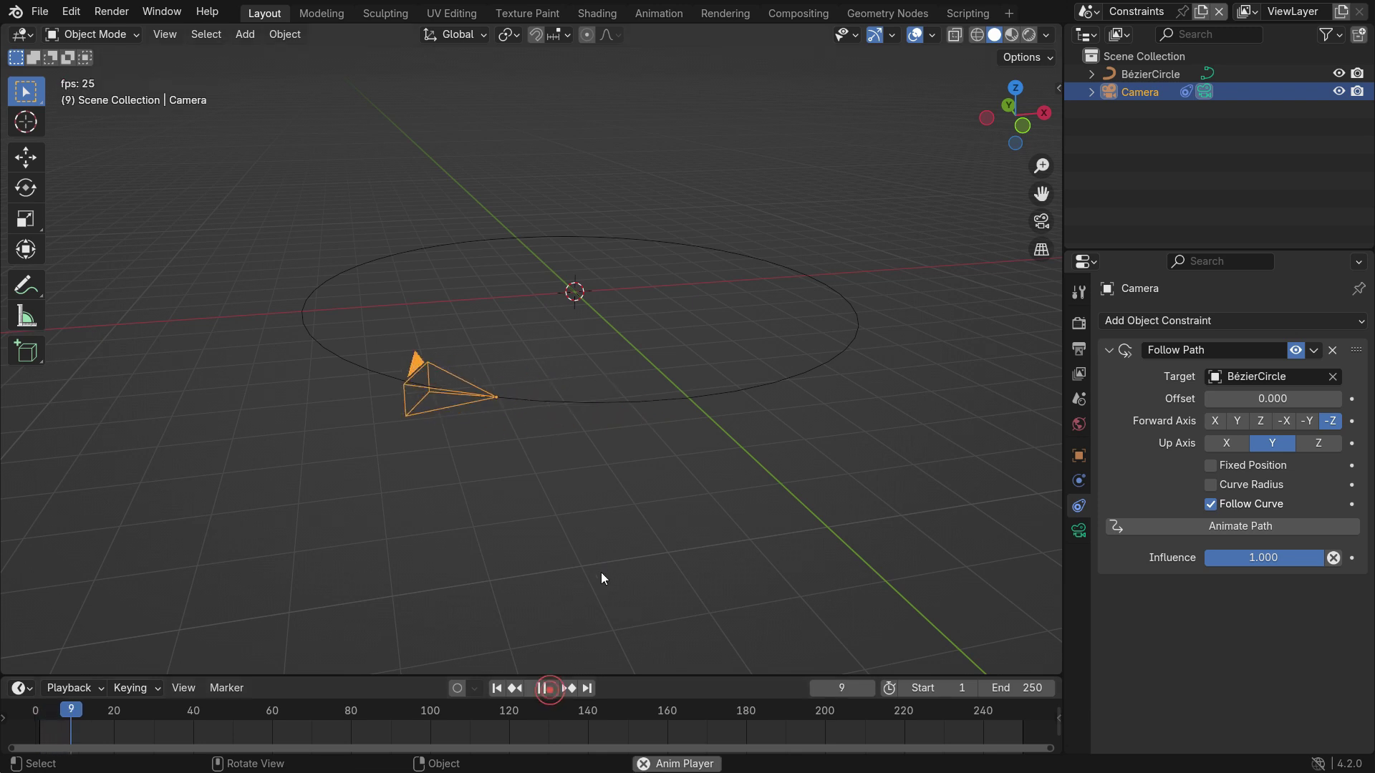
middle_click_drag(578, 481, 580, 490)
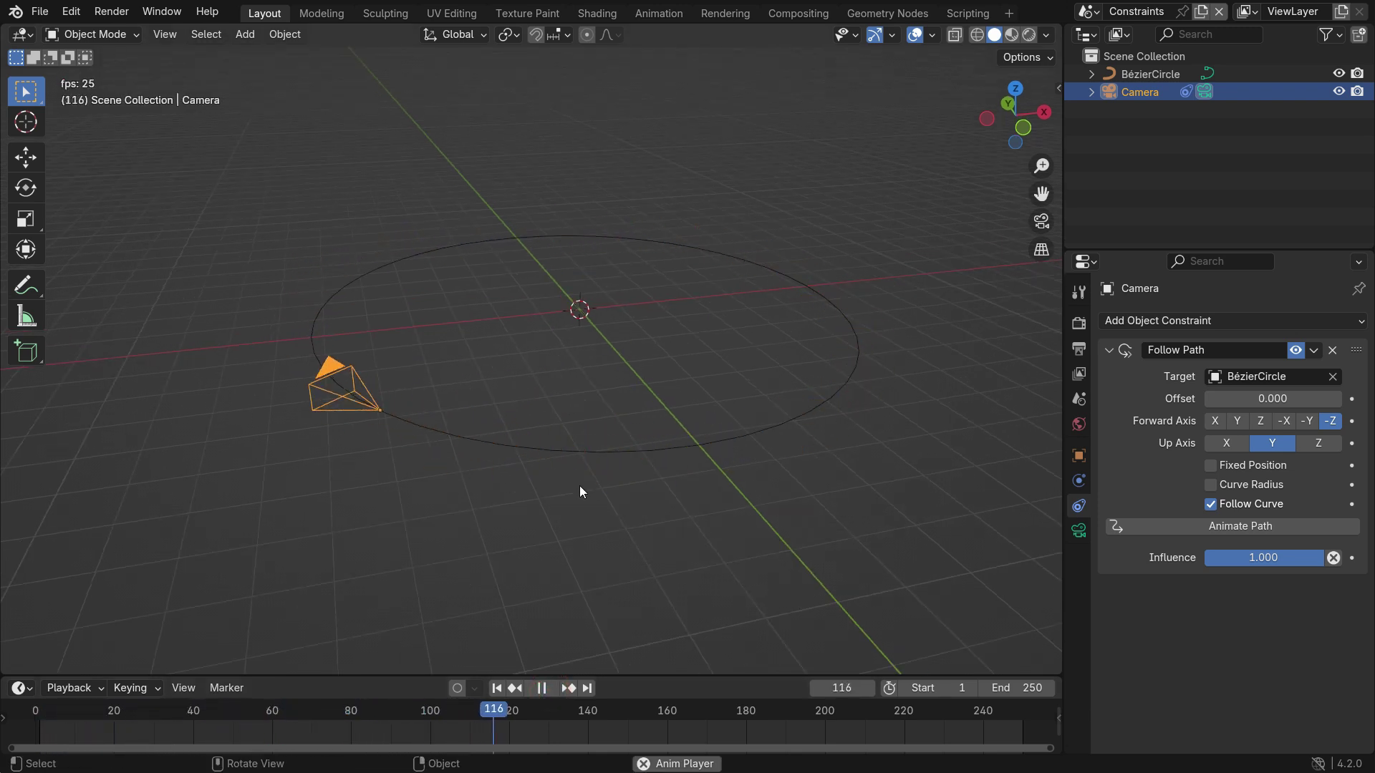
left_click(549, 688)
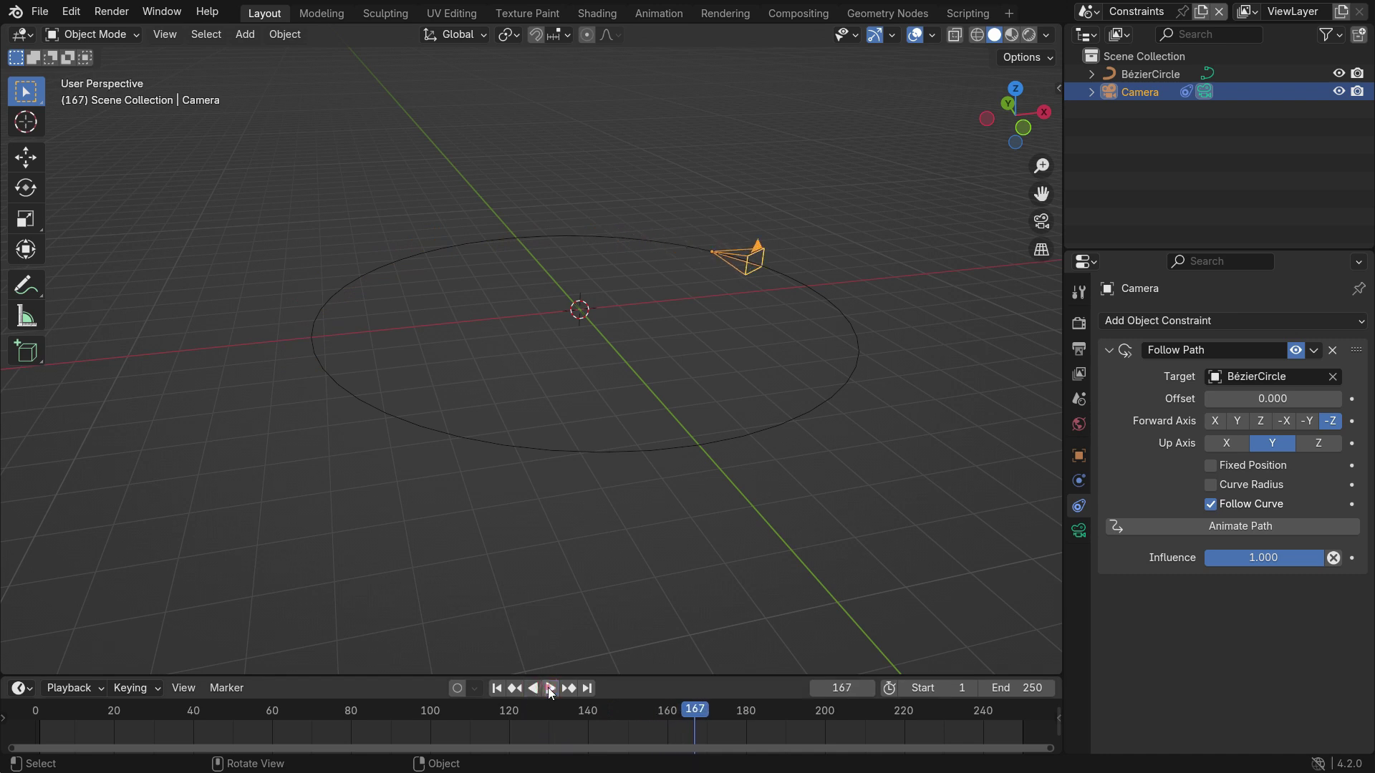
left_click(497, 689)
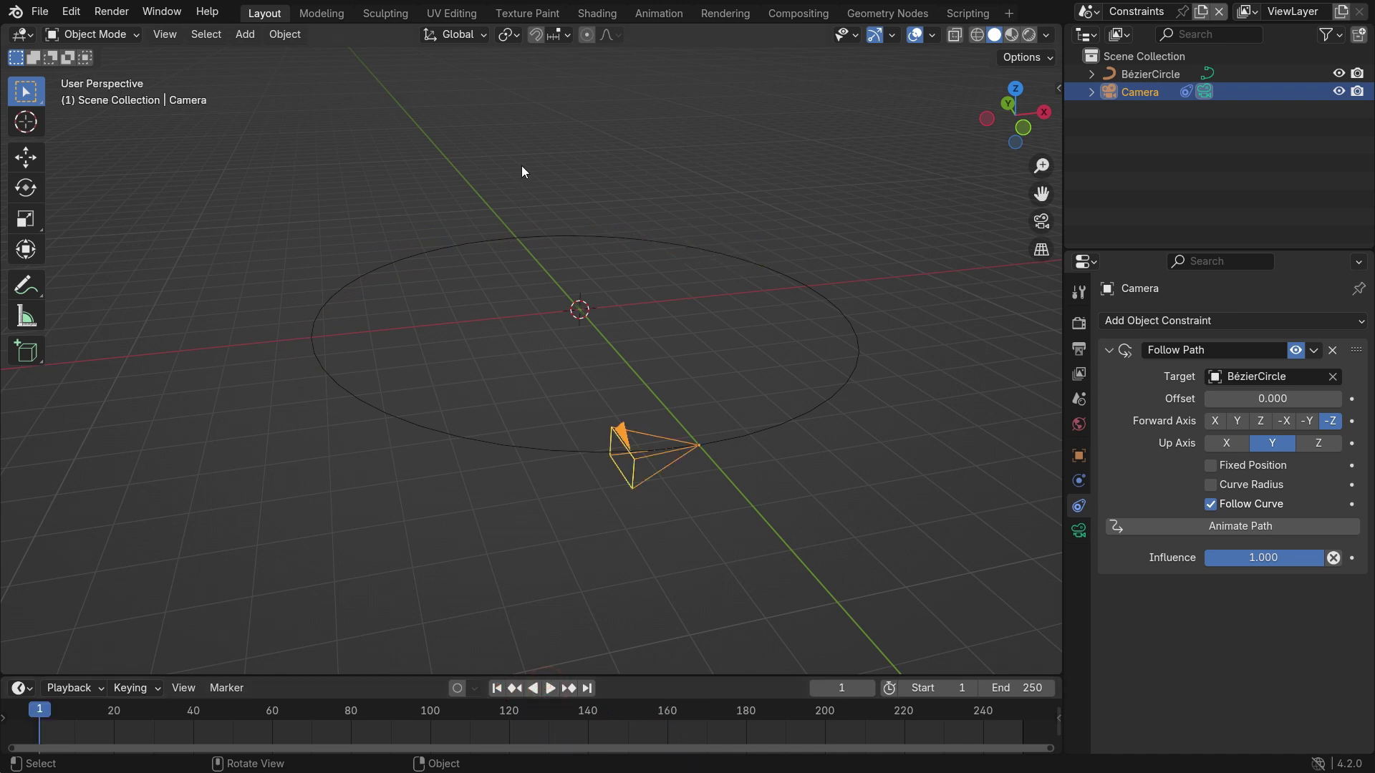
Add a monkey mesh at the center of the circle and reselect the camera.
key("shift+a")
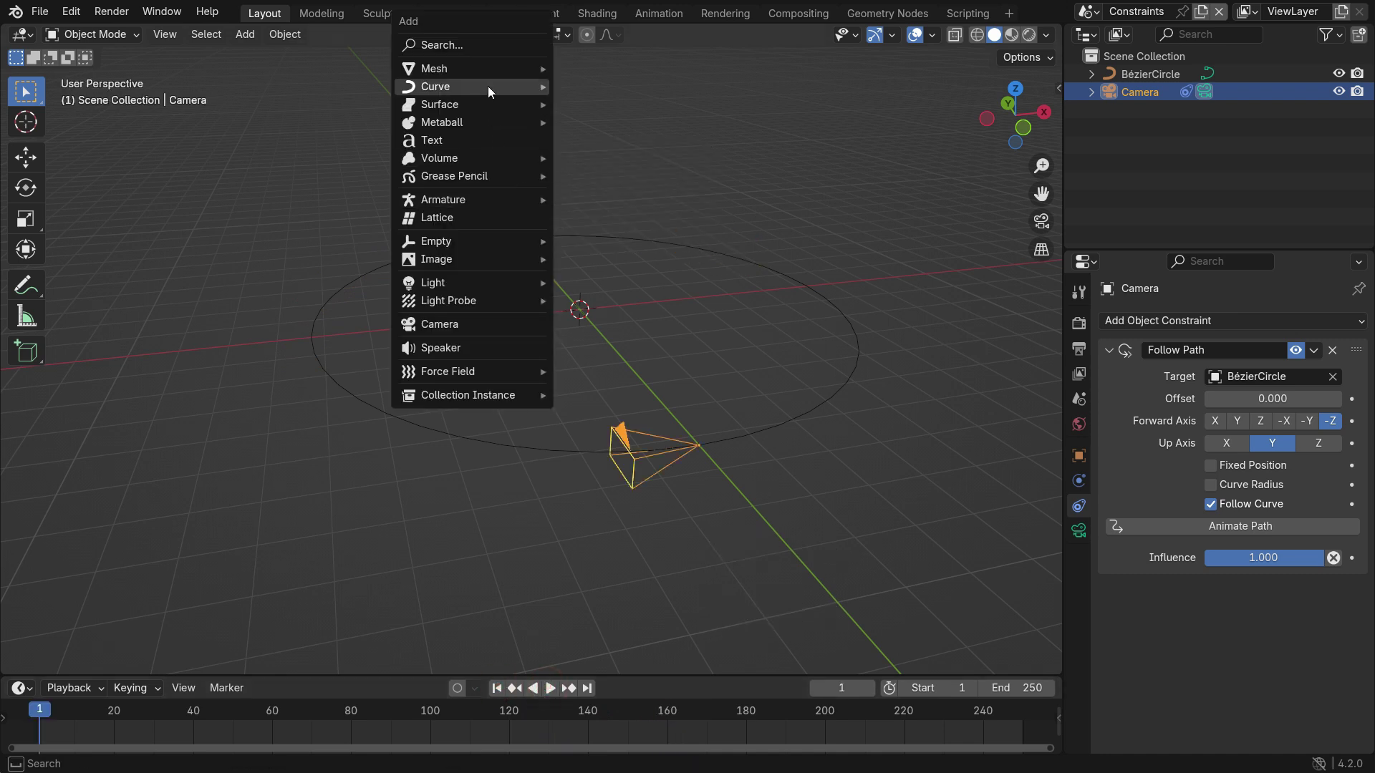
mouse_move(494, 68)
left_click(595, 234)
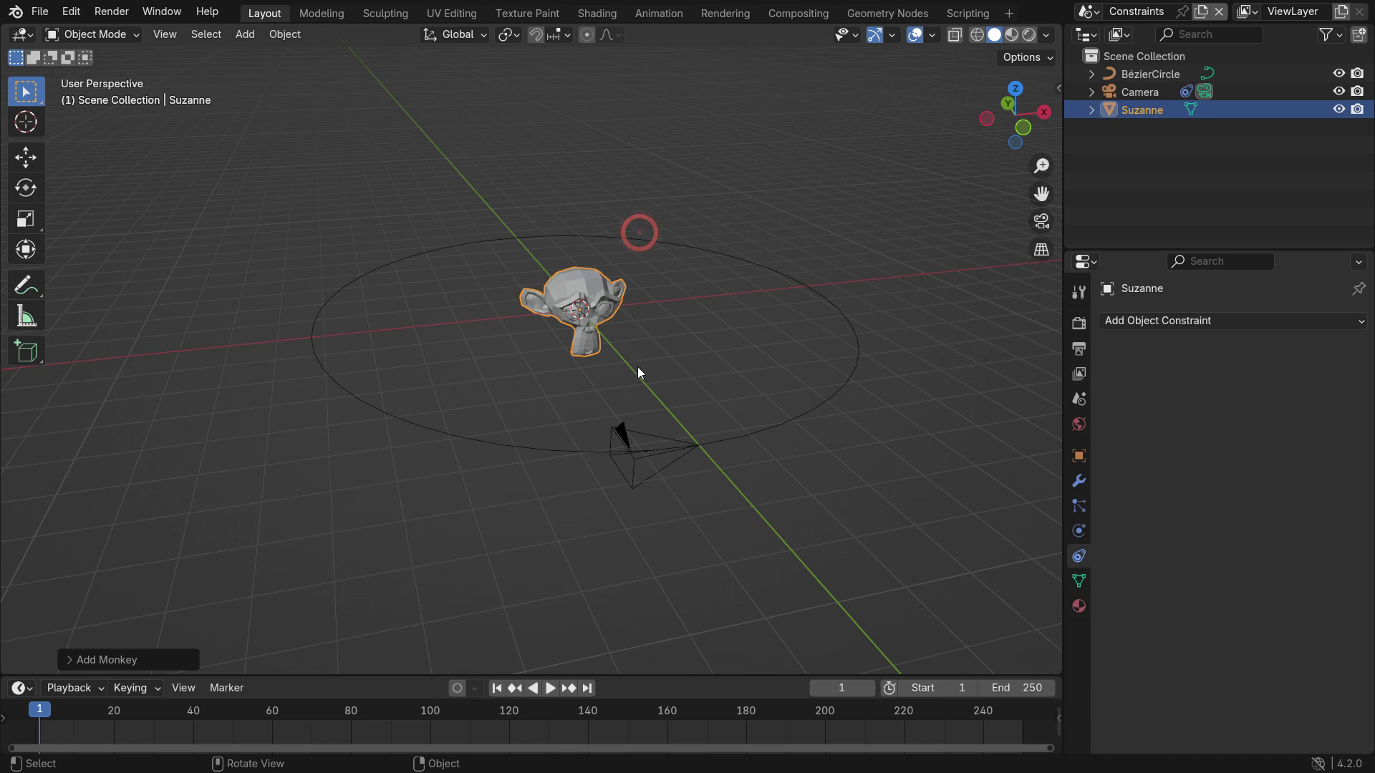
middle_click_drag(638, 367, 634, 360)
left_click(623, 421)
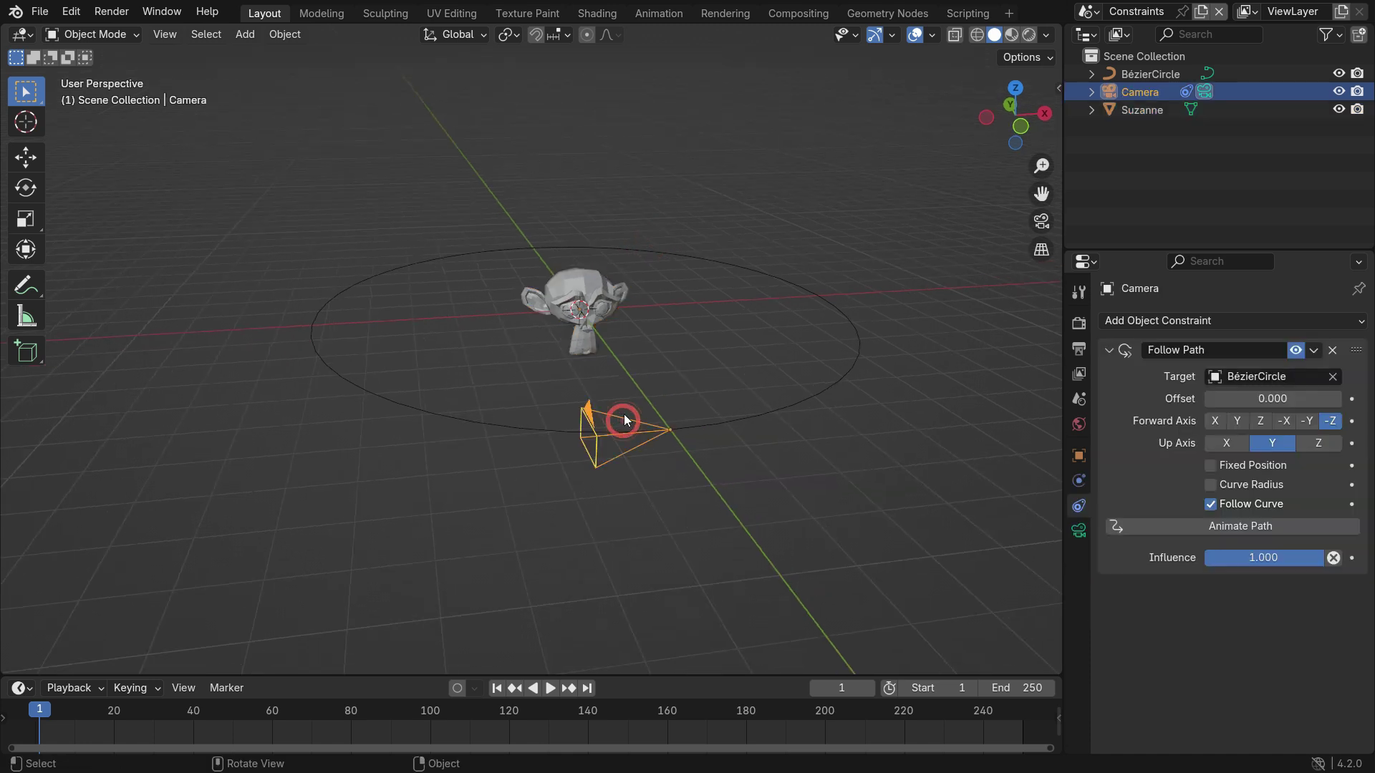
Add a Track To constraint to the camera with the monkey head Suzanne as its target.
left_click(1197, 320)
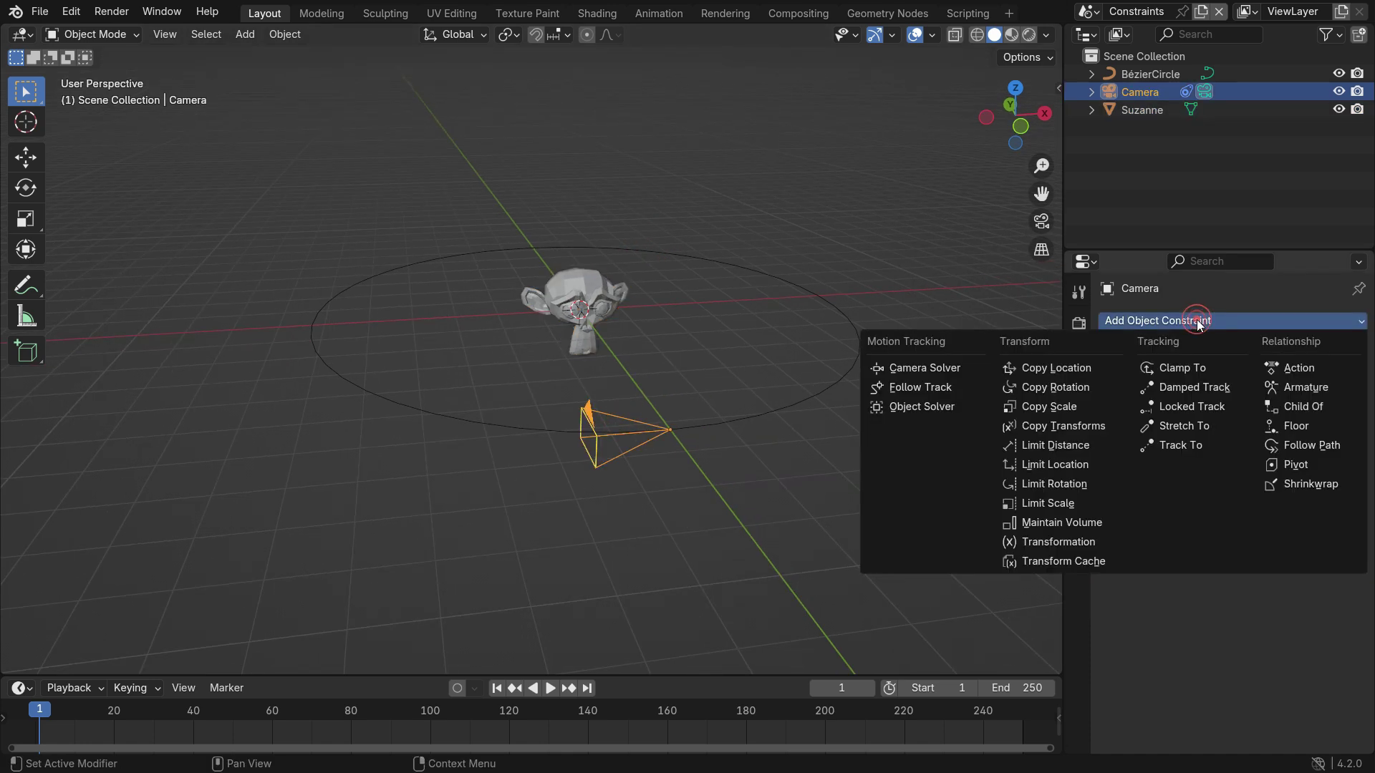
left_click(1214, 445)
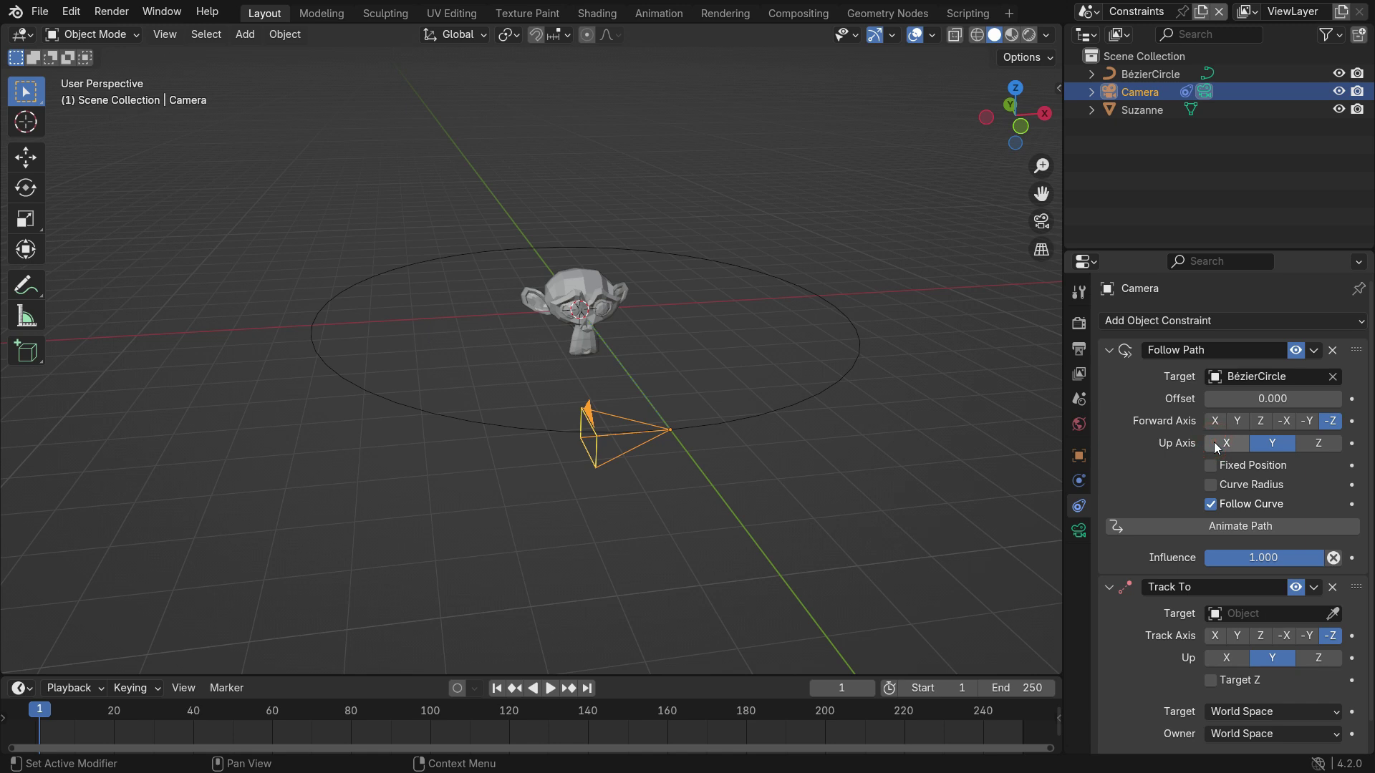
left_click(1332, 614)
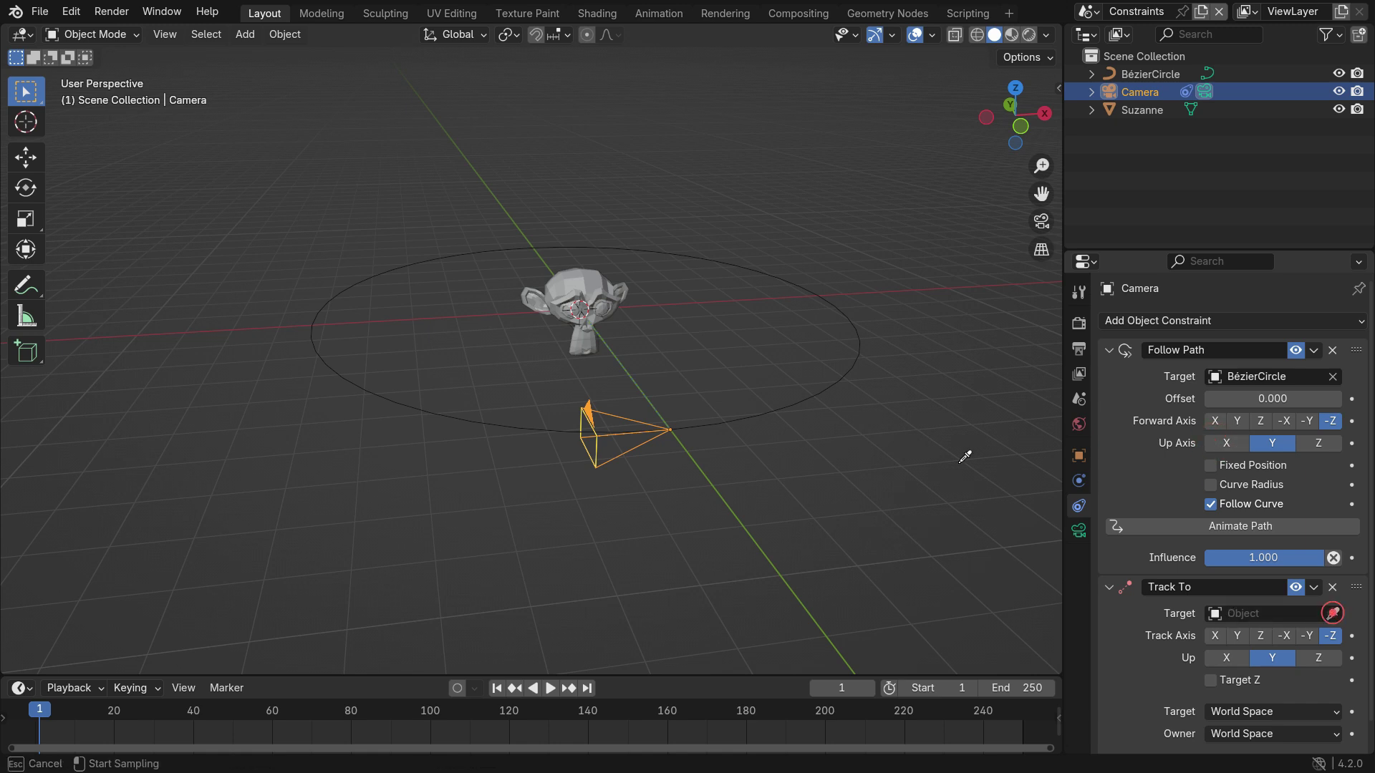
left_click(606, 290)
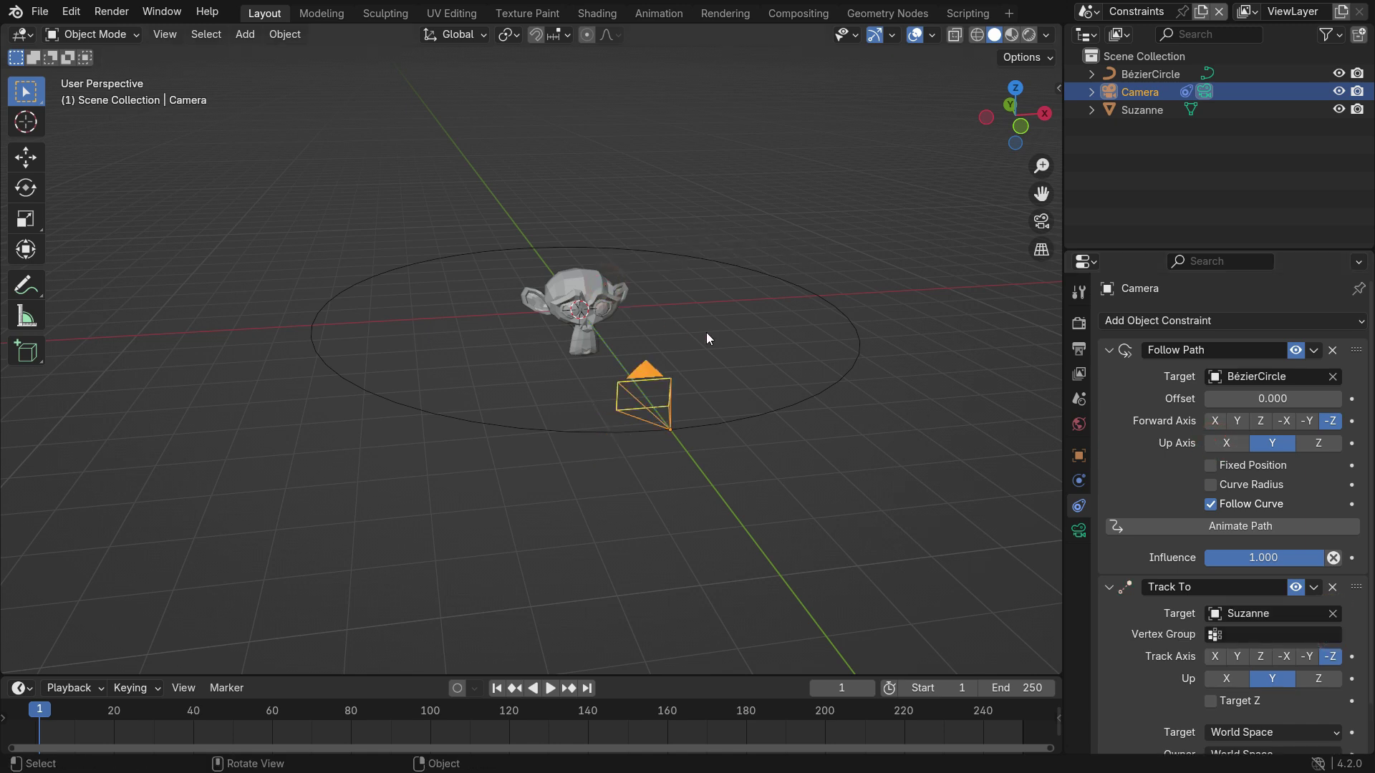
Play back the animation, check it through the camera view, and move the monkey head to test the tracking.
key("space")
scroll(686, 338, "up", 2)
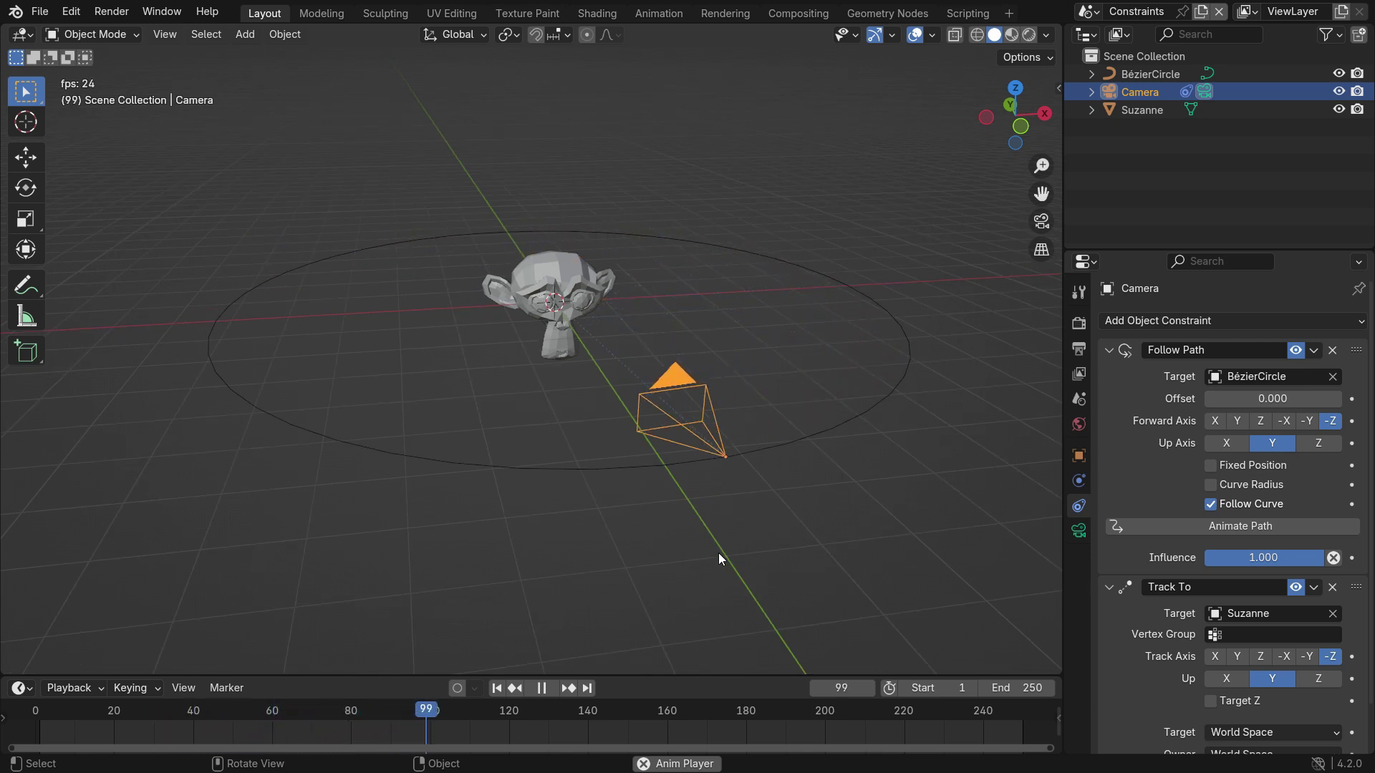
key("KP_0")
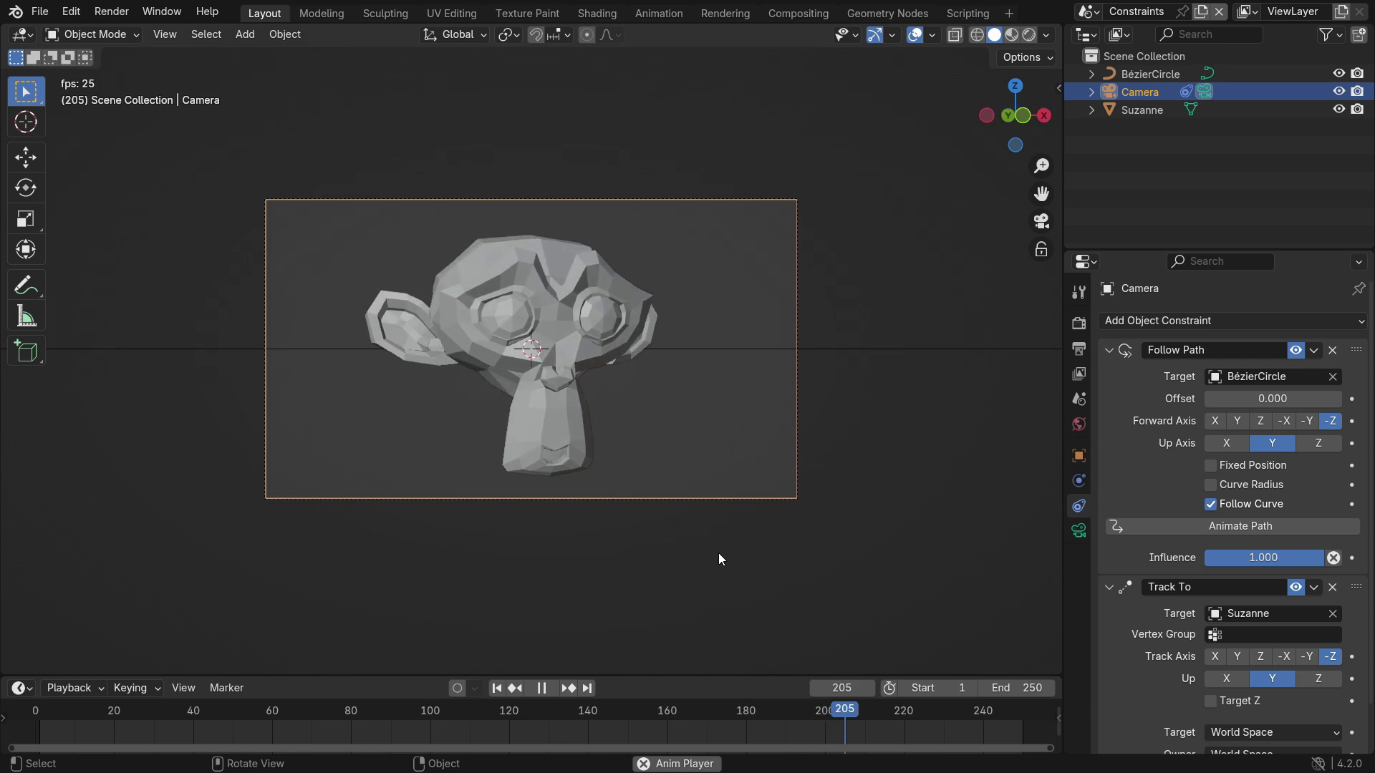
key("KP_0")
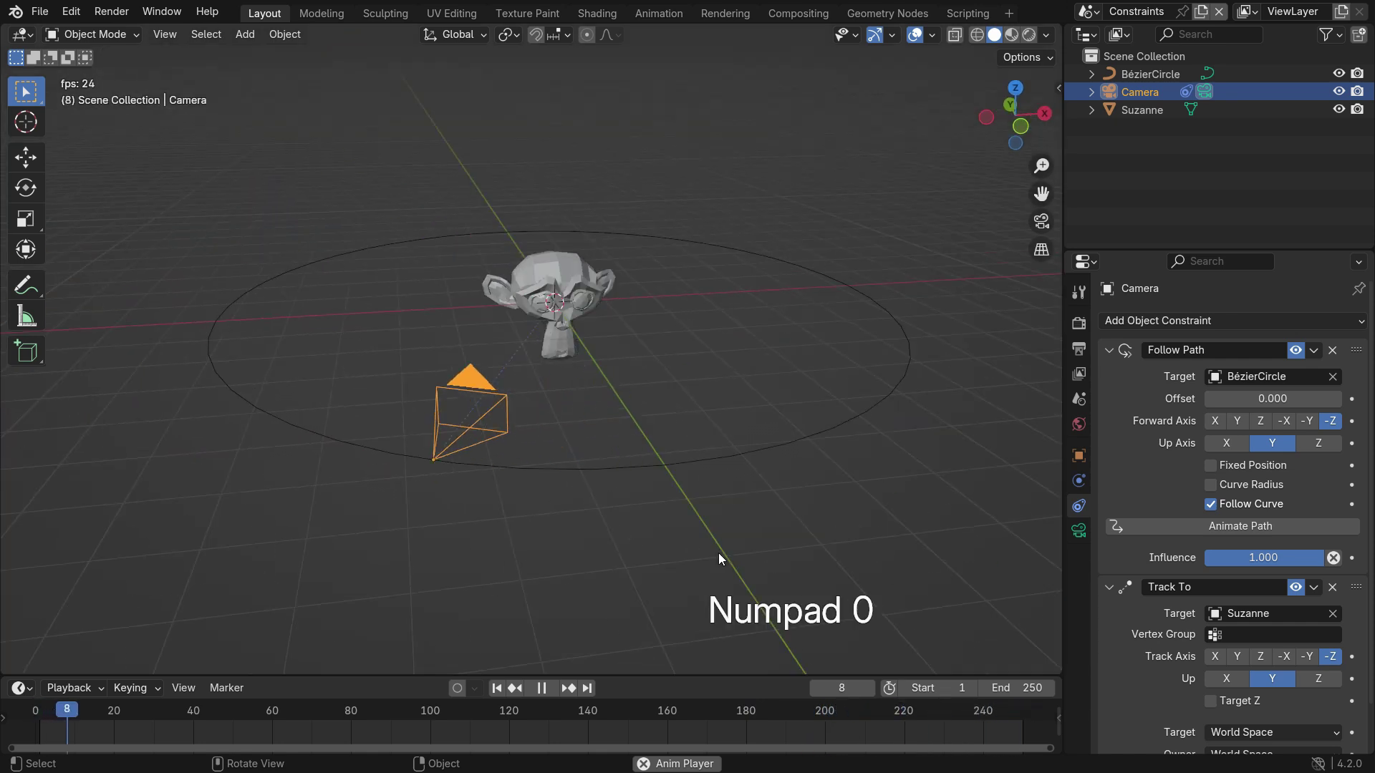
left_click(570, 326)
key("g")
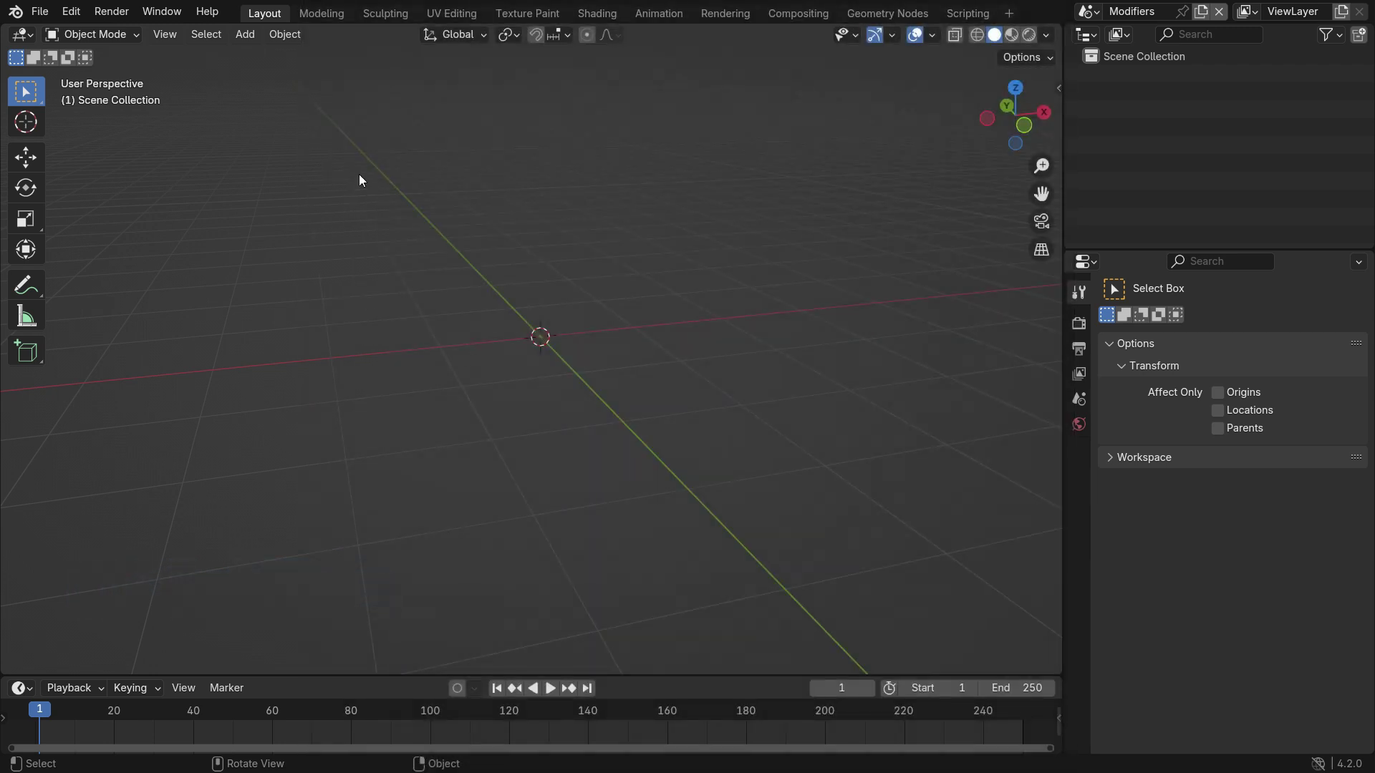
Add a monkey mesh at the center of the empty Modifiers scene.
key("shift+a")
mouse_move(359, 174)
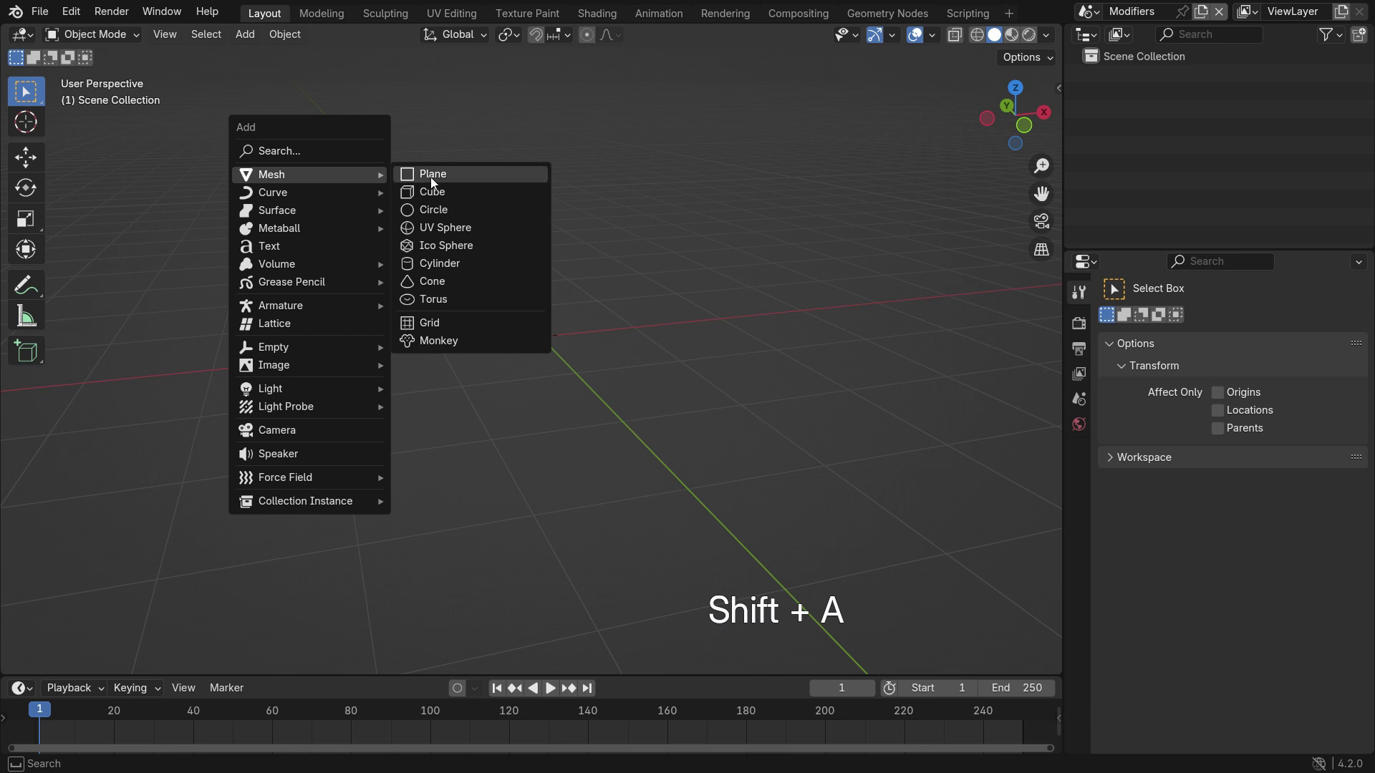
left_click(504, 342)
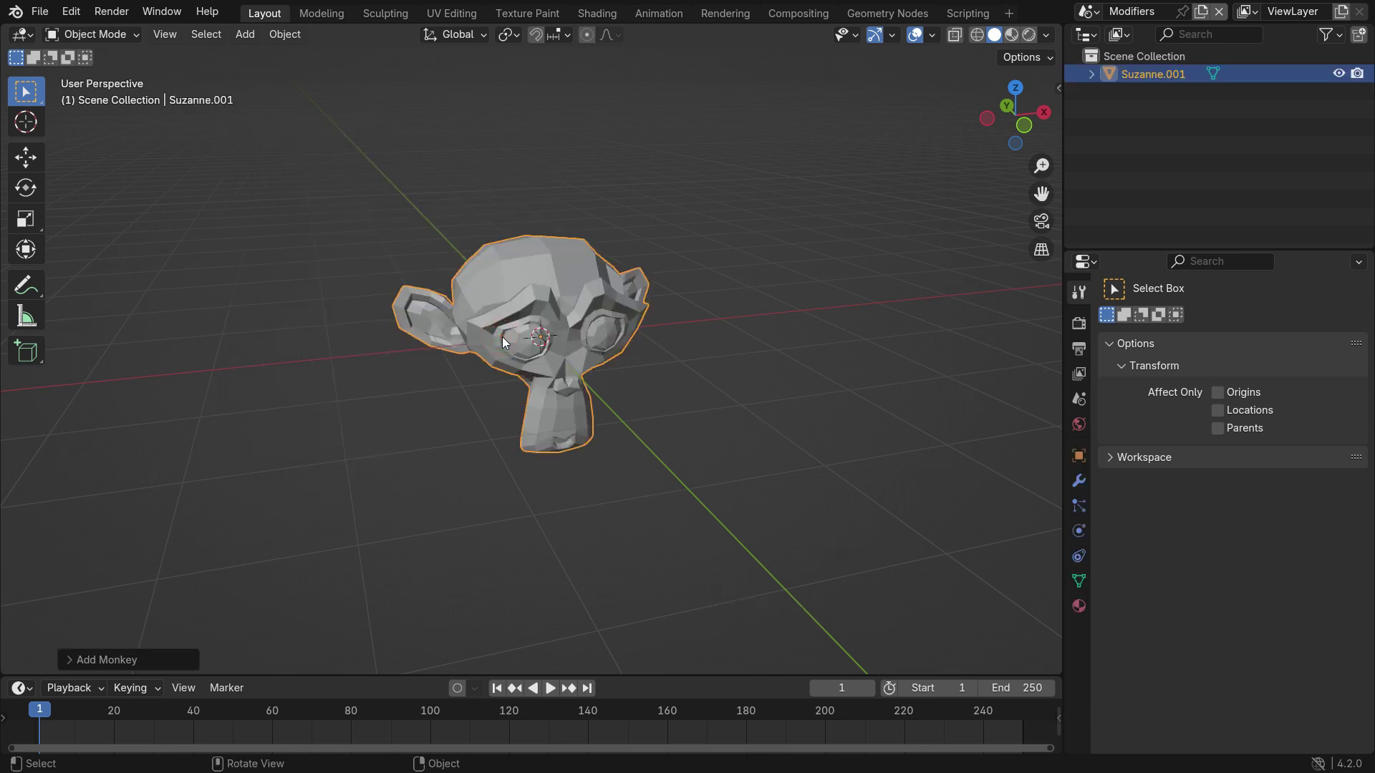
Add a Subdivision Surface modifier to the monkey and apply it.
left_click(1080, 481)
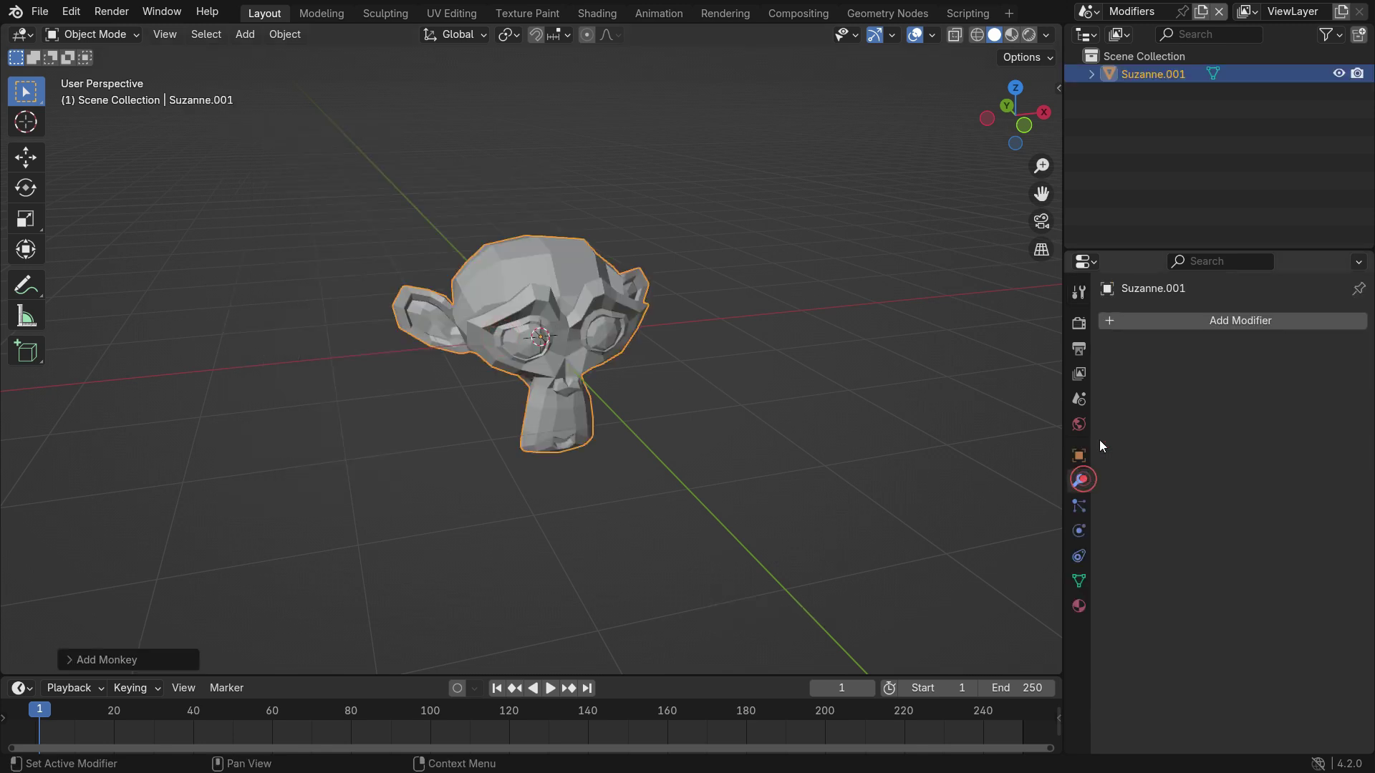
left_click(1180, 321)
left_click(1180, 321)
left_click(1123, 373)
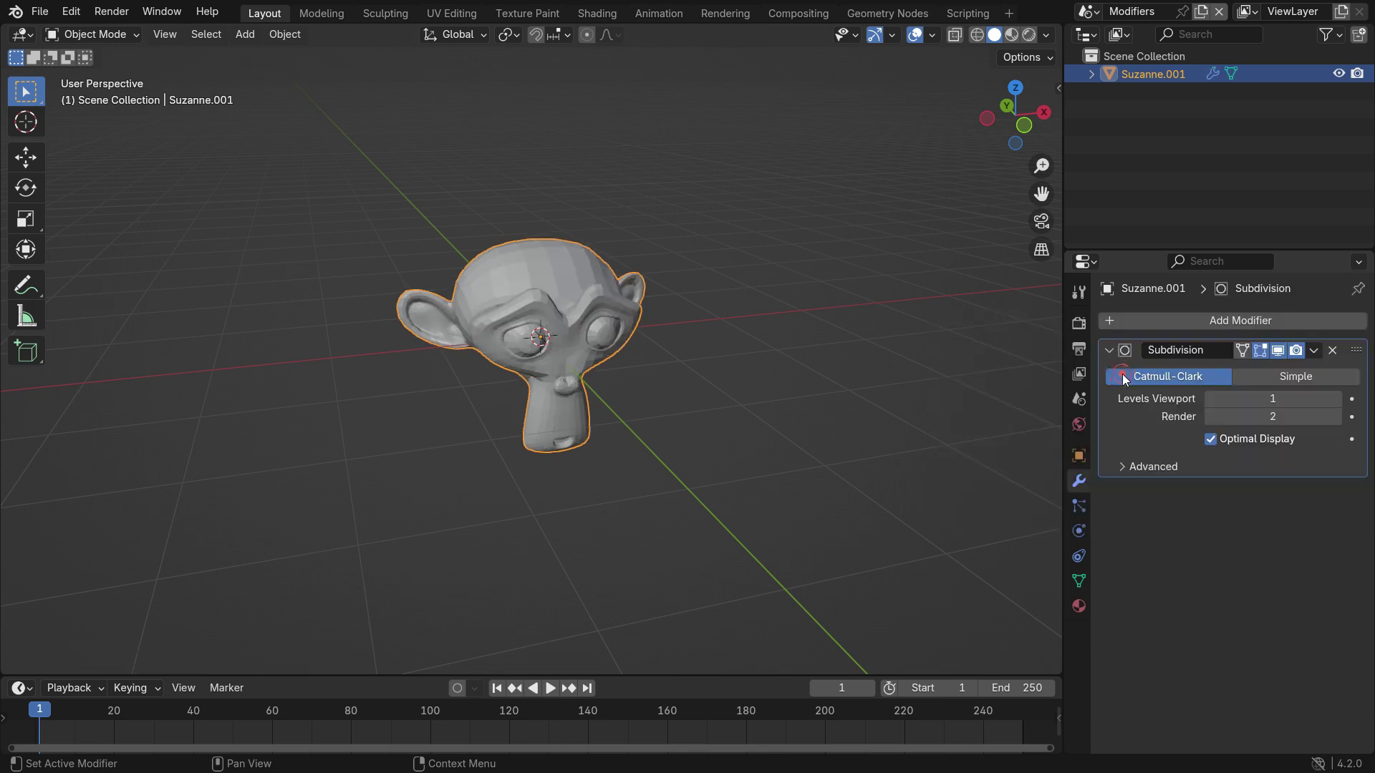
left_click(1315, 352)
left_click(1286, 367)
Shade the monkey mesh smooth.
right_click(579, 252)
left_click(578, 252)
middle_click_drag(586, 352, 579, 338)
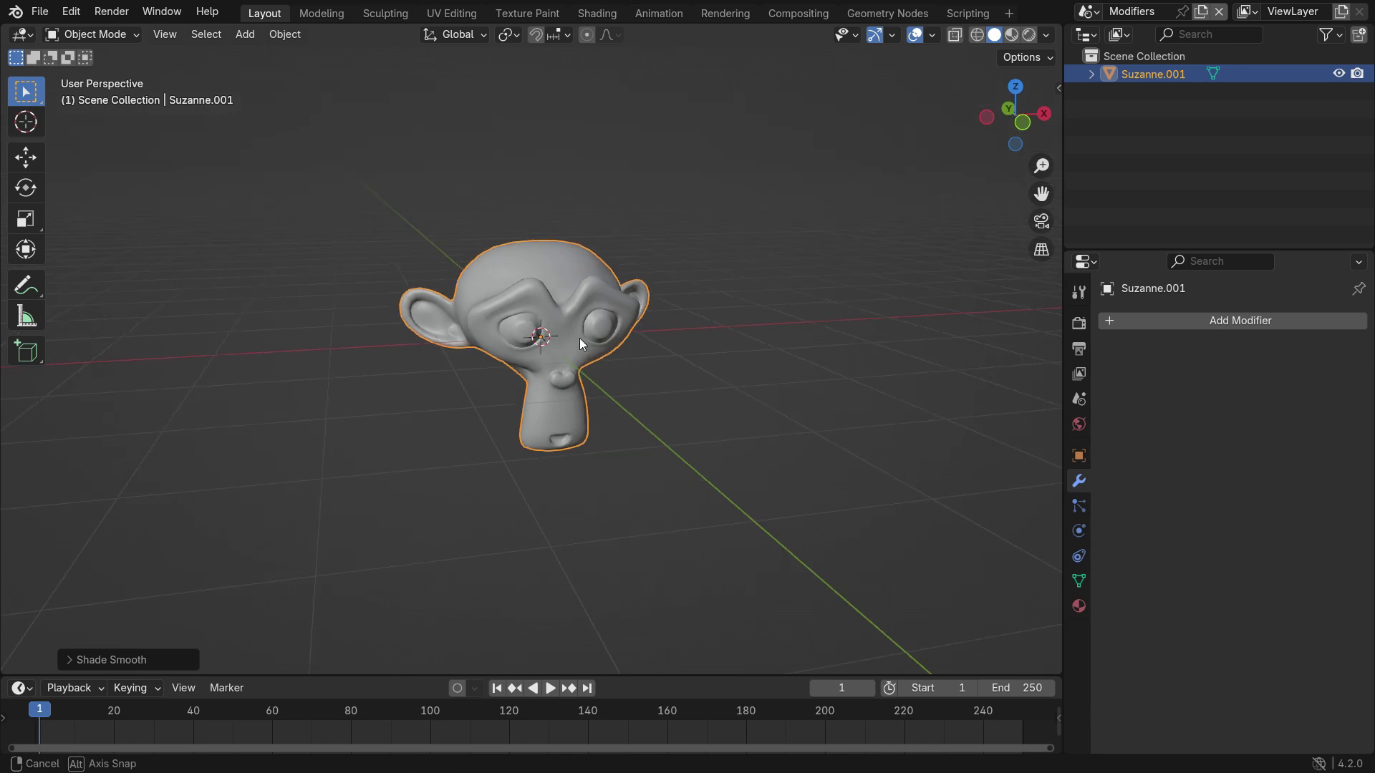
Add a Build modifier to the monkey.
left_click(1244, 325)
type("BUILD")
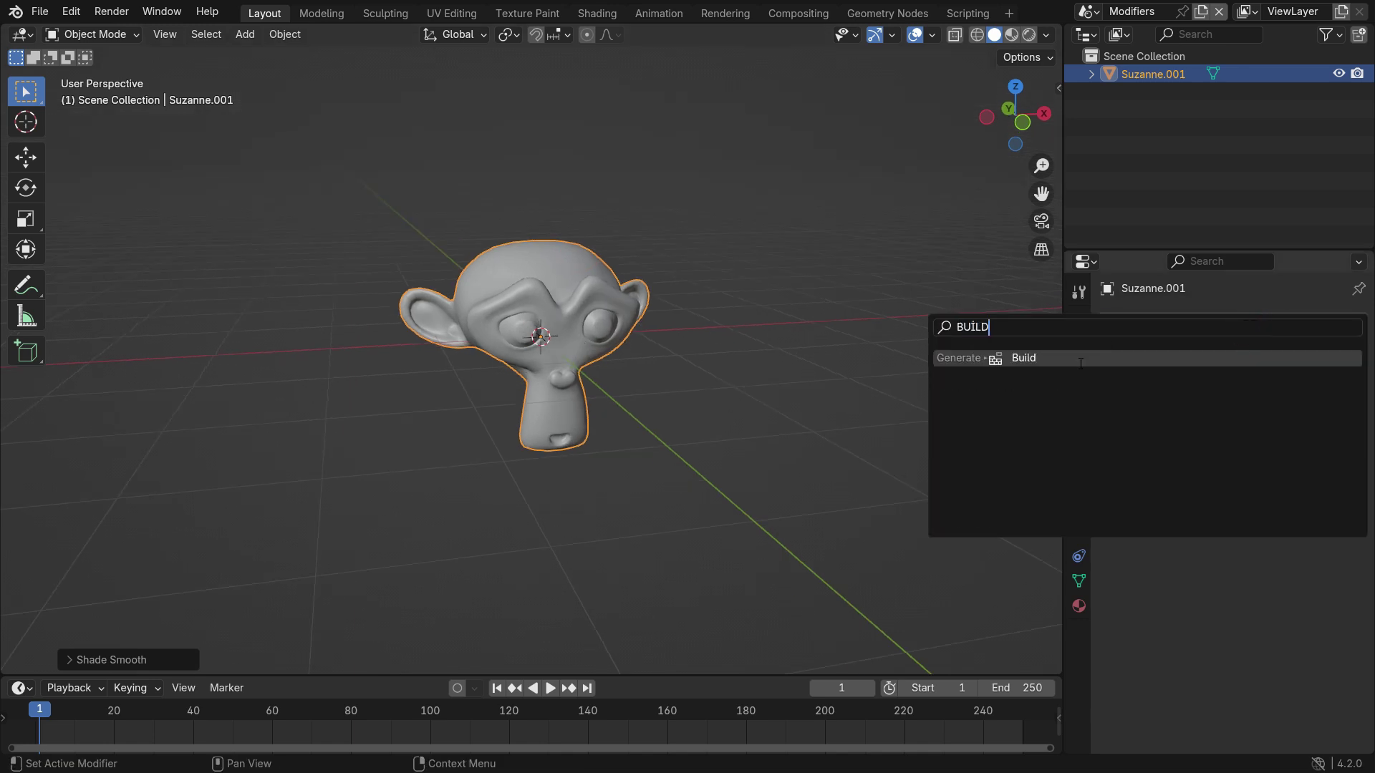
left_click(1081, 362)
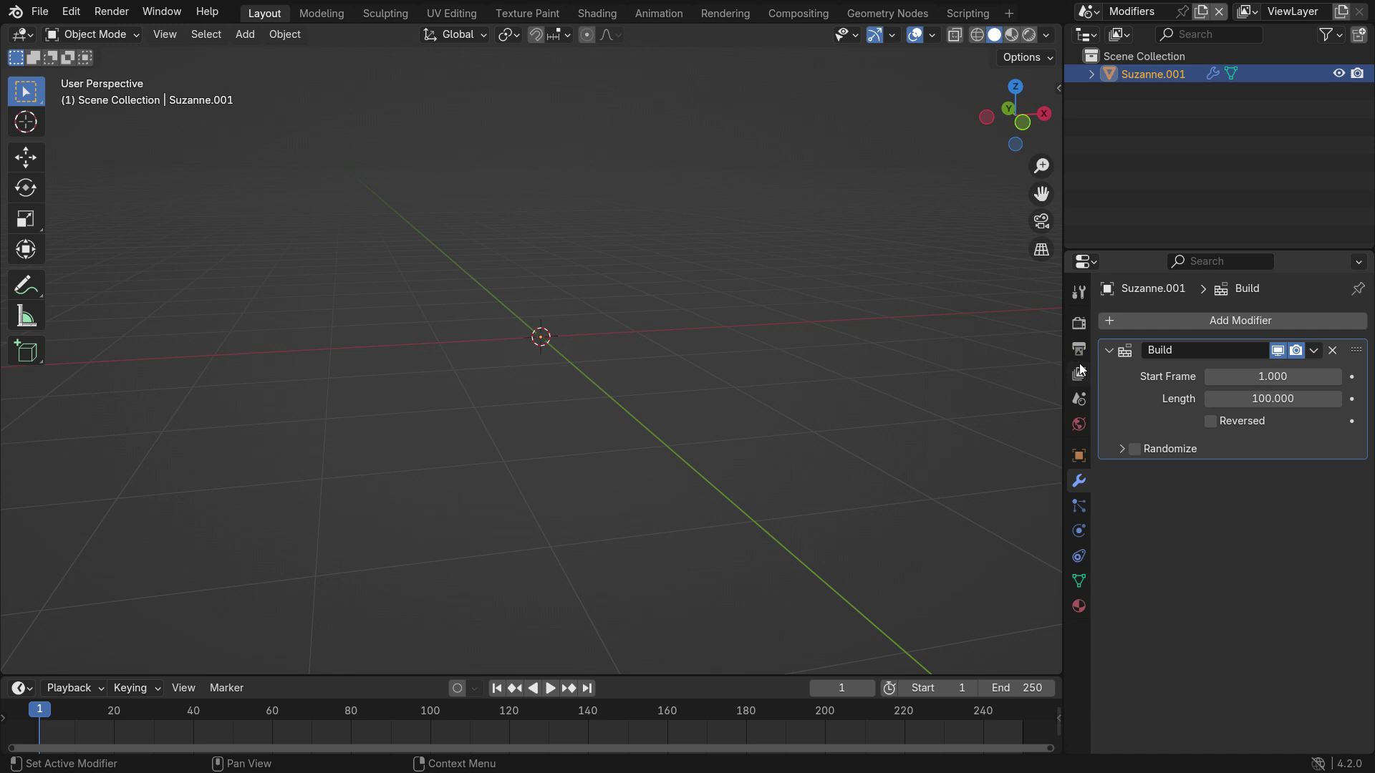
Play the Build animation from the first frame several times and inspect the monkey from the side.
left_click(550, 688)
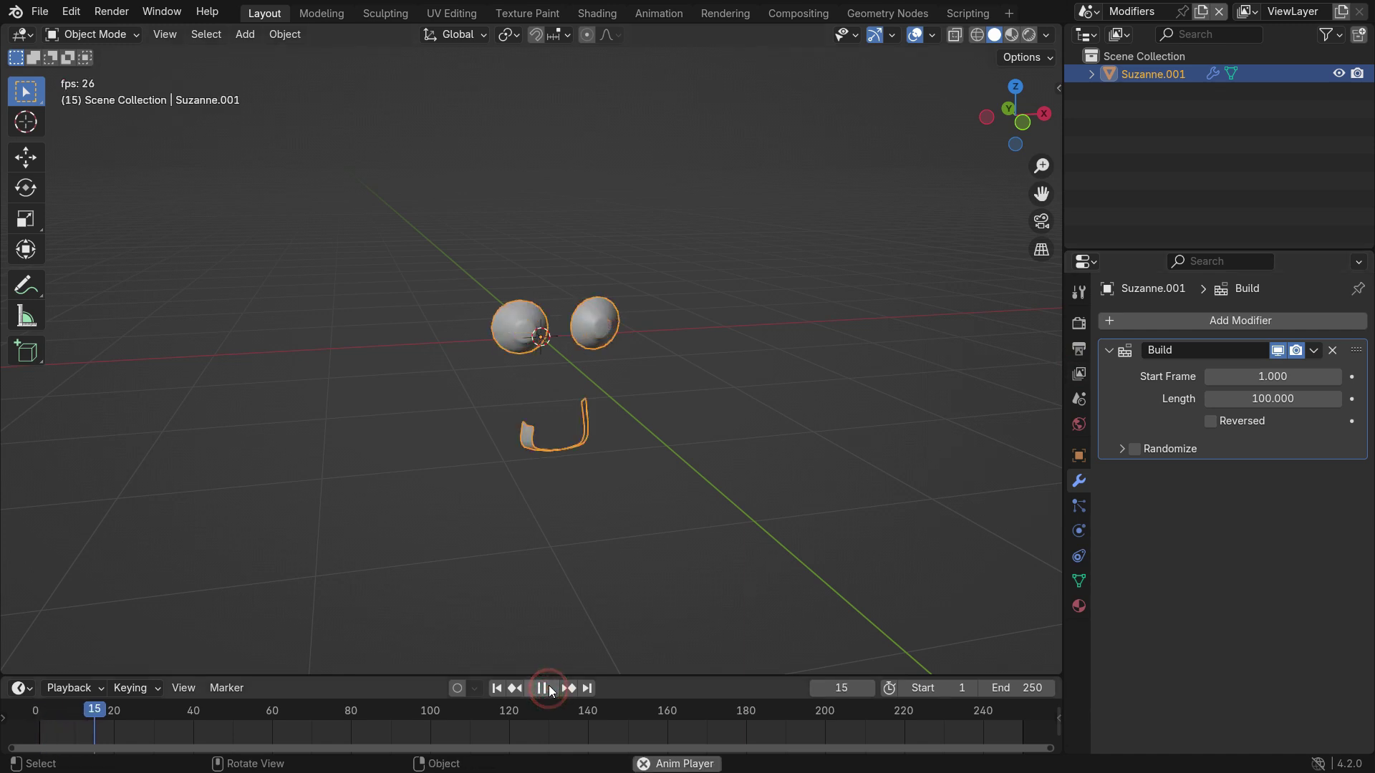
middle_click_drag(574, 494, 451, 523)
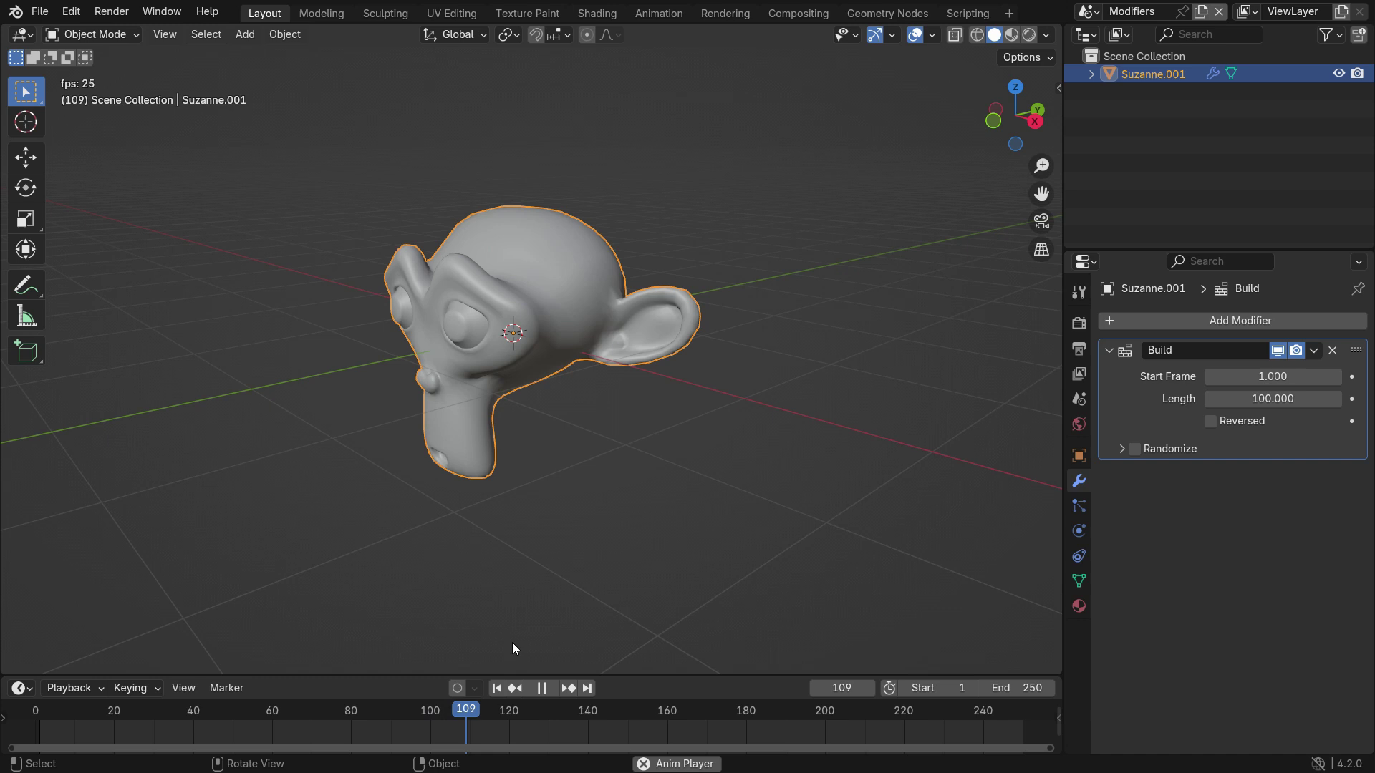
left_click(497, 688)
middle_click_drag(490, 575, 462, 547)
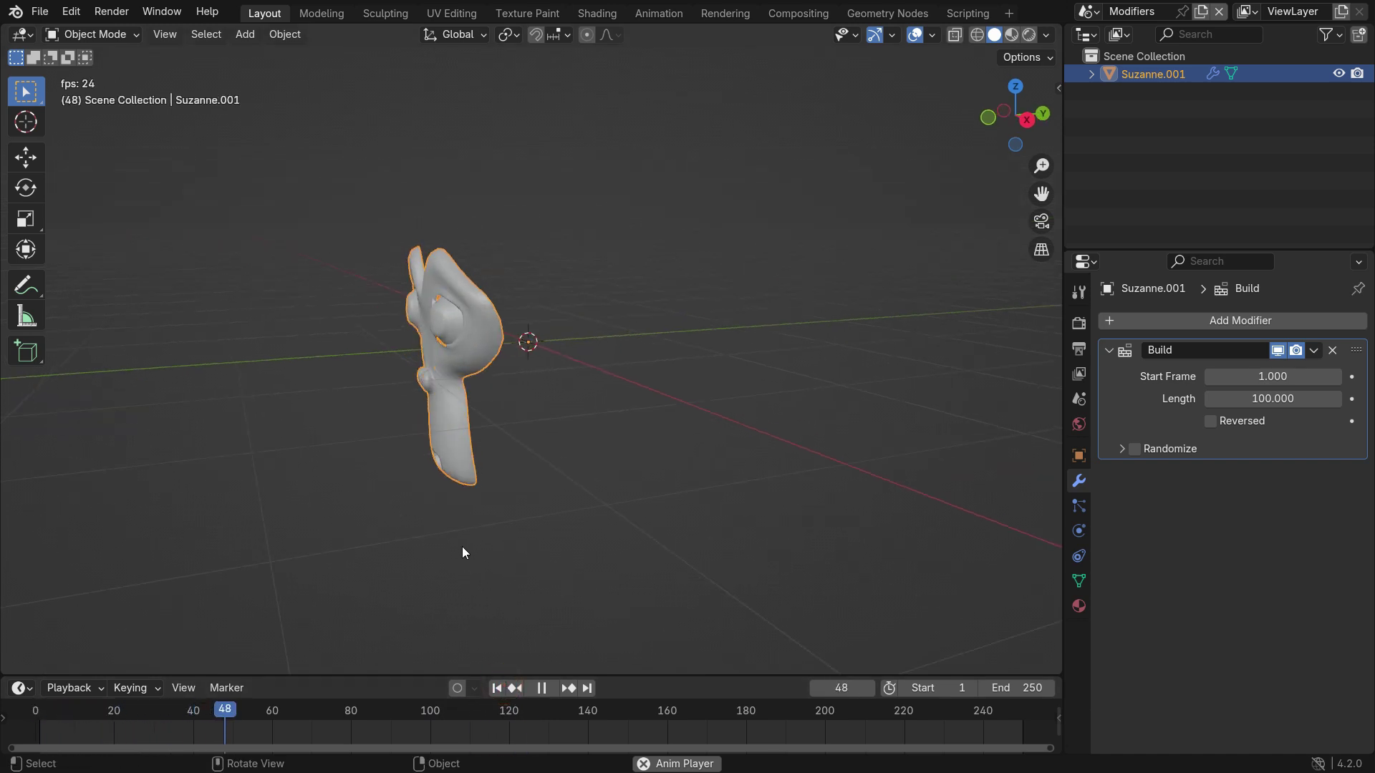
left_click(546, 689)
left_click(497, 689)
left_click(551, 689)
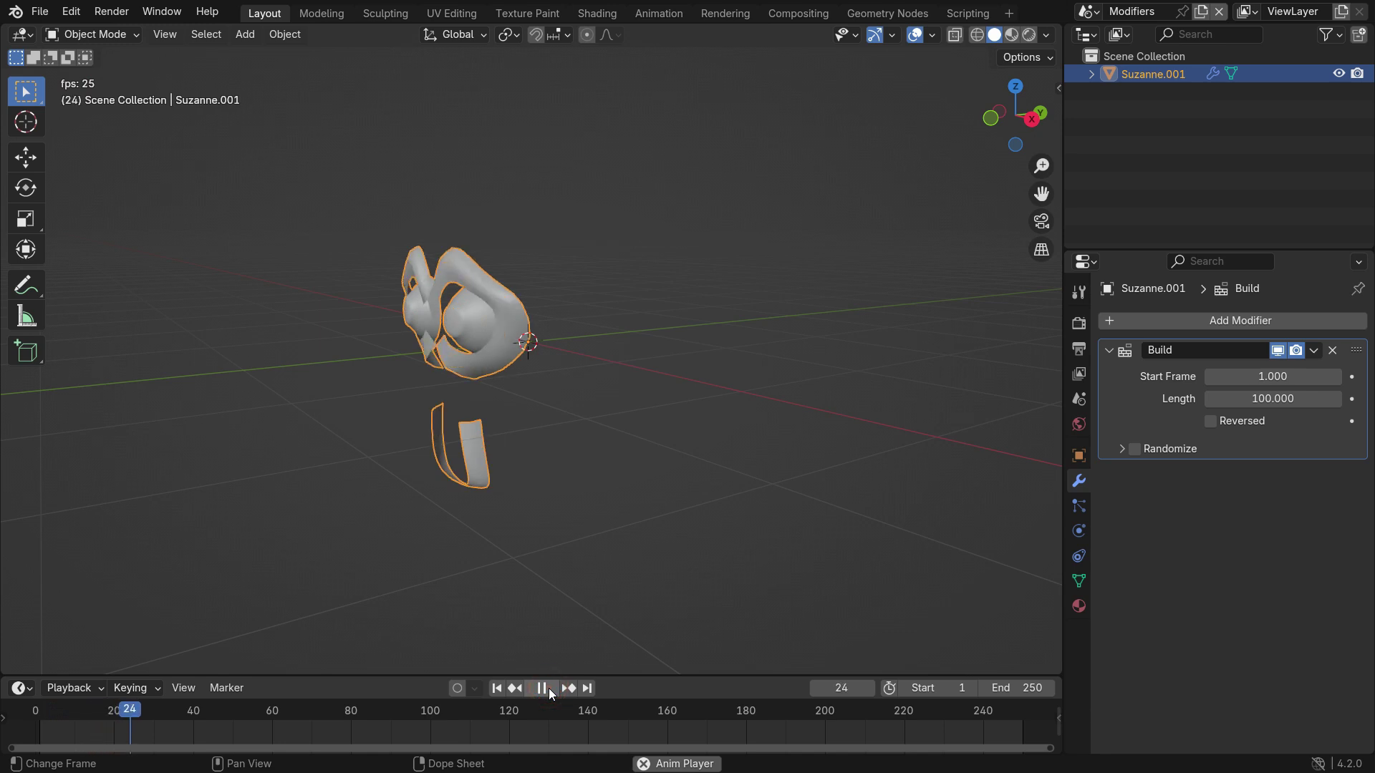
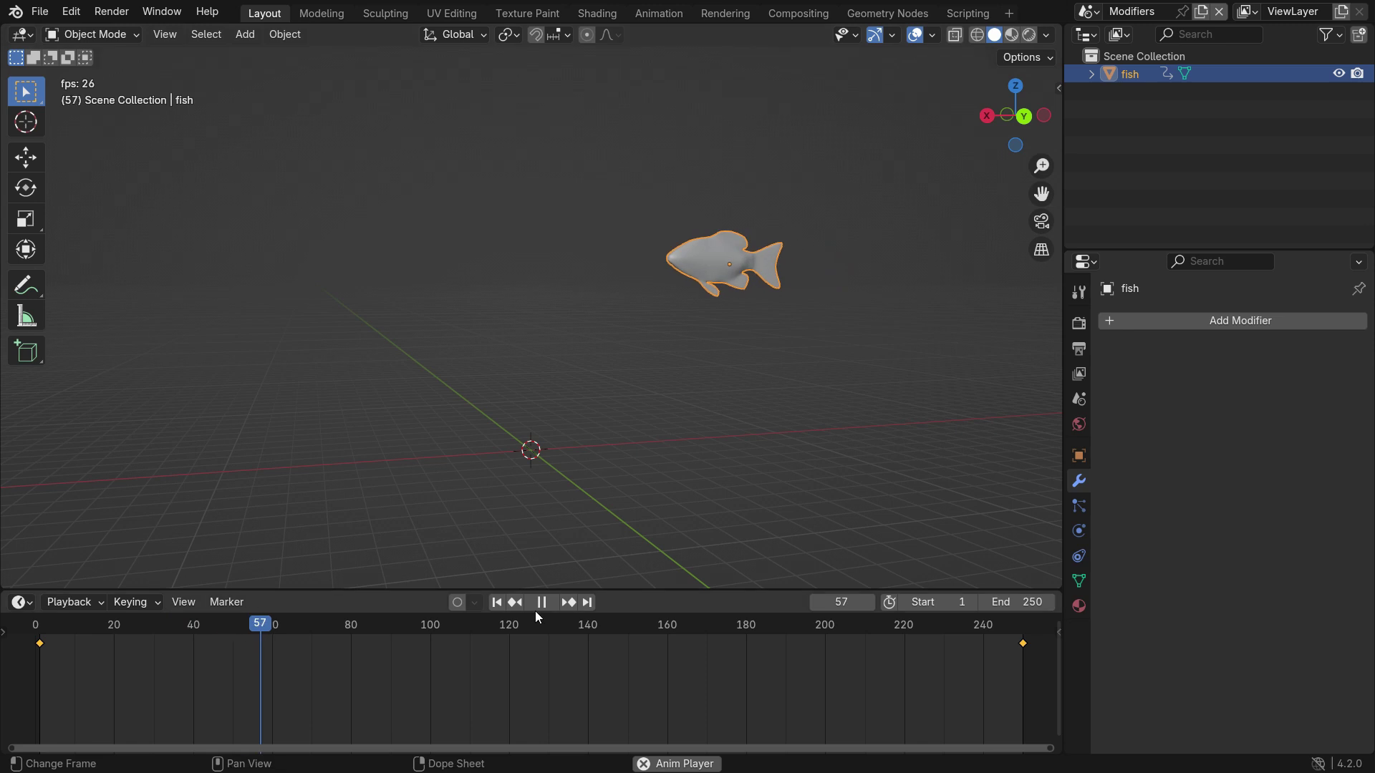
Return the fish animation to frame 1 and add a Displace modifier to the fish.
left_click(496, 602)
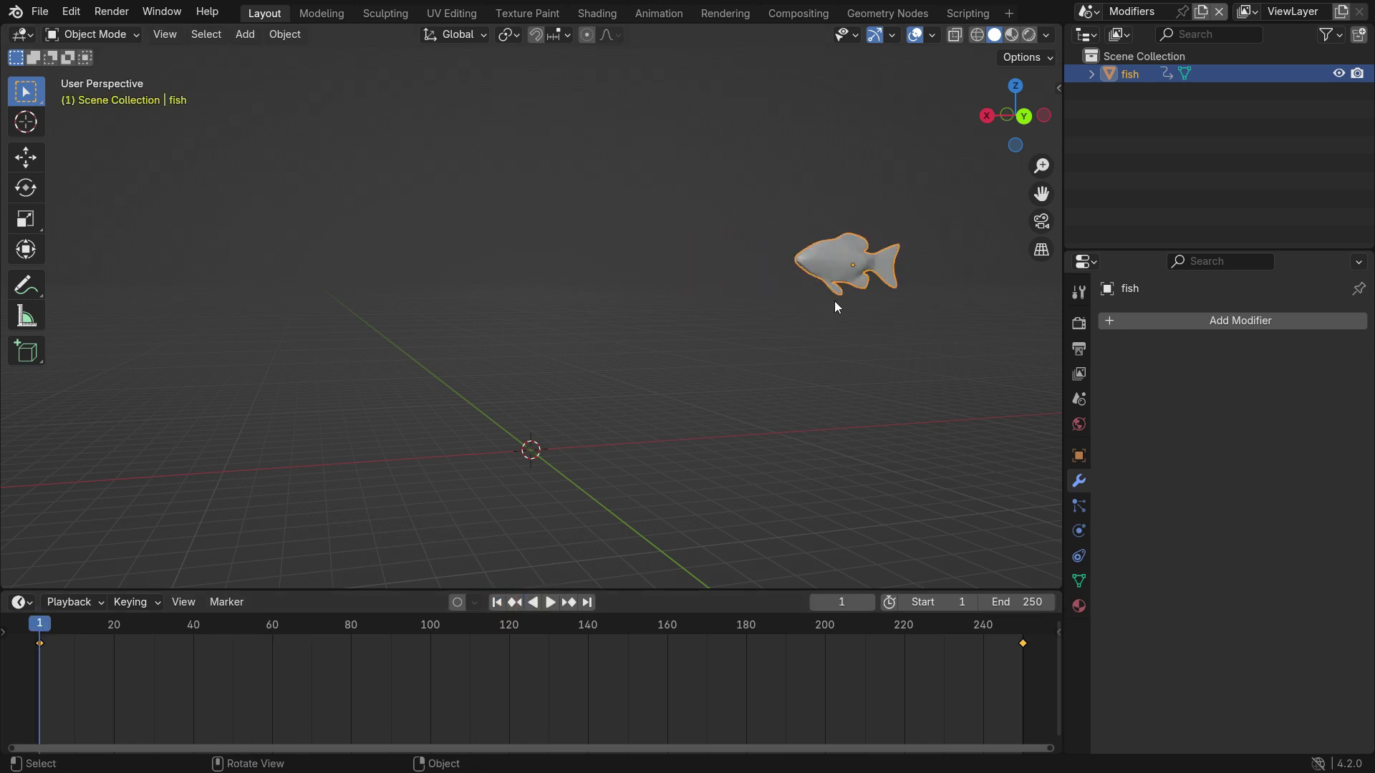
left_click(1206, 320)
left_click(1206, 320)
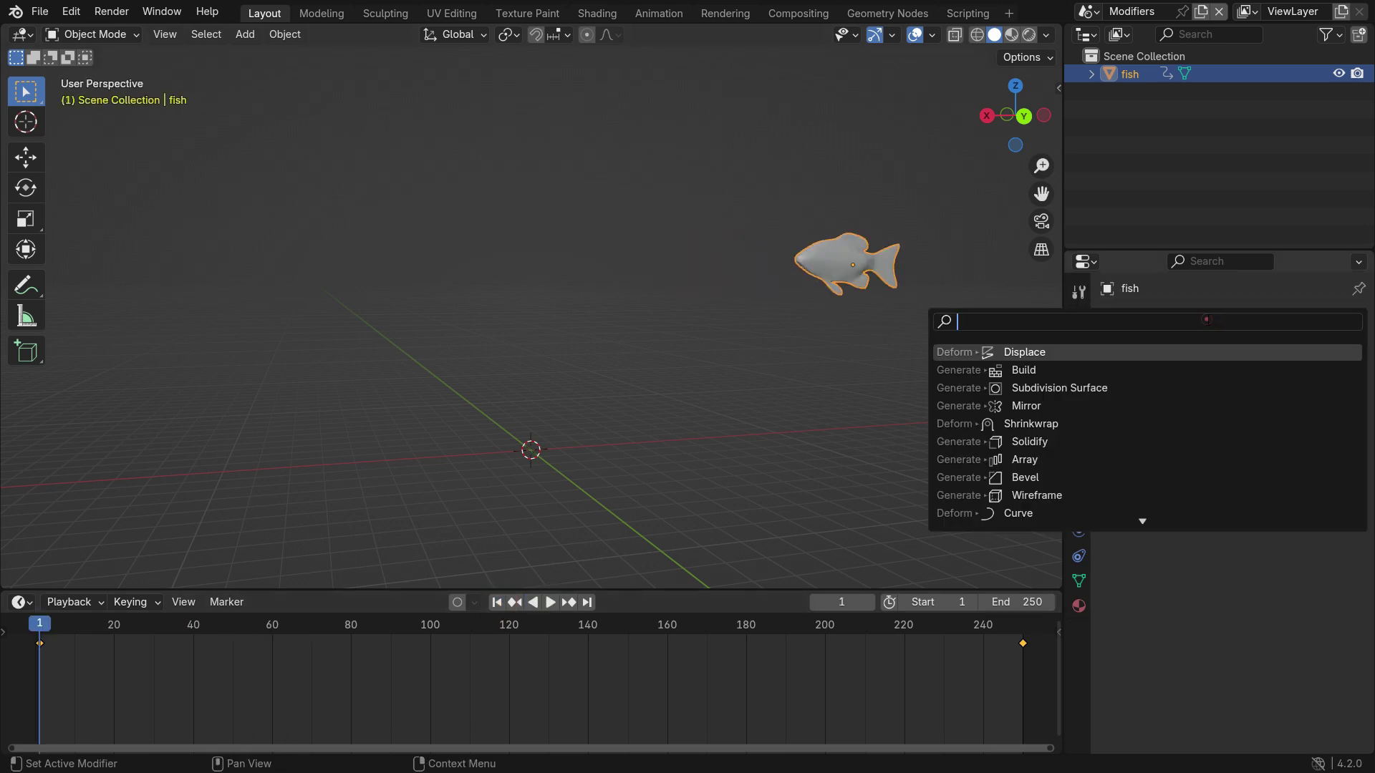
type("dis")
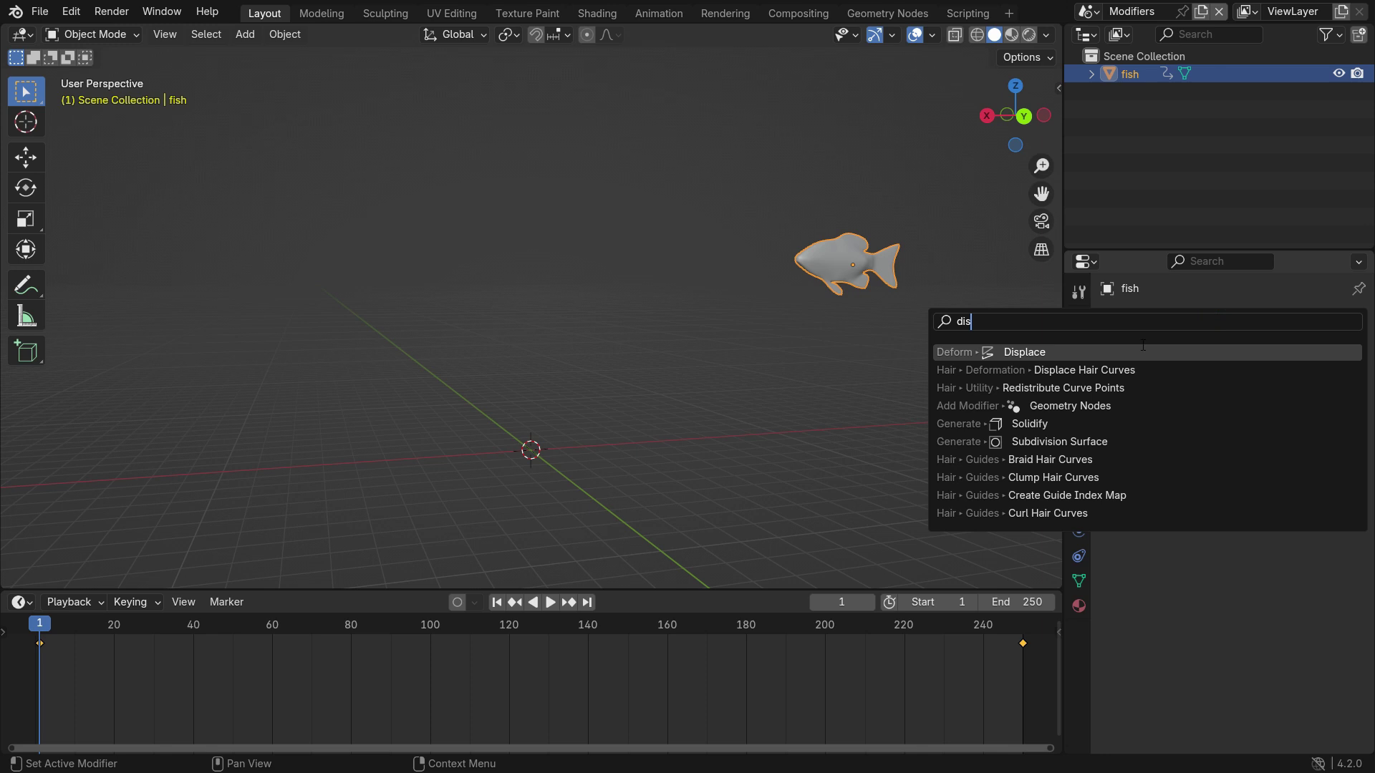
key("Return")
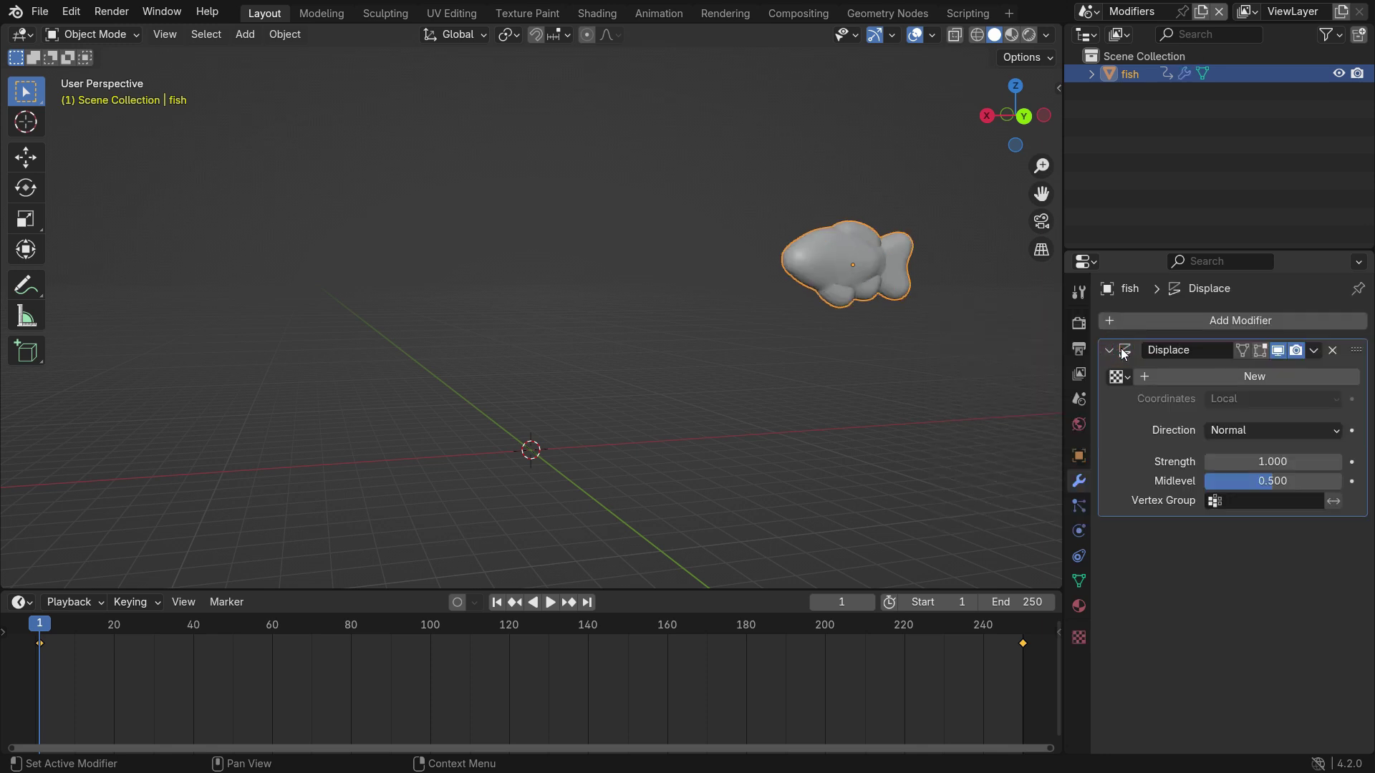
Create a new texture for the Displace modifier and set Global coordinates, Y direction and a strength of 4.
left_click(1264, 380)
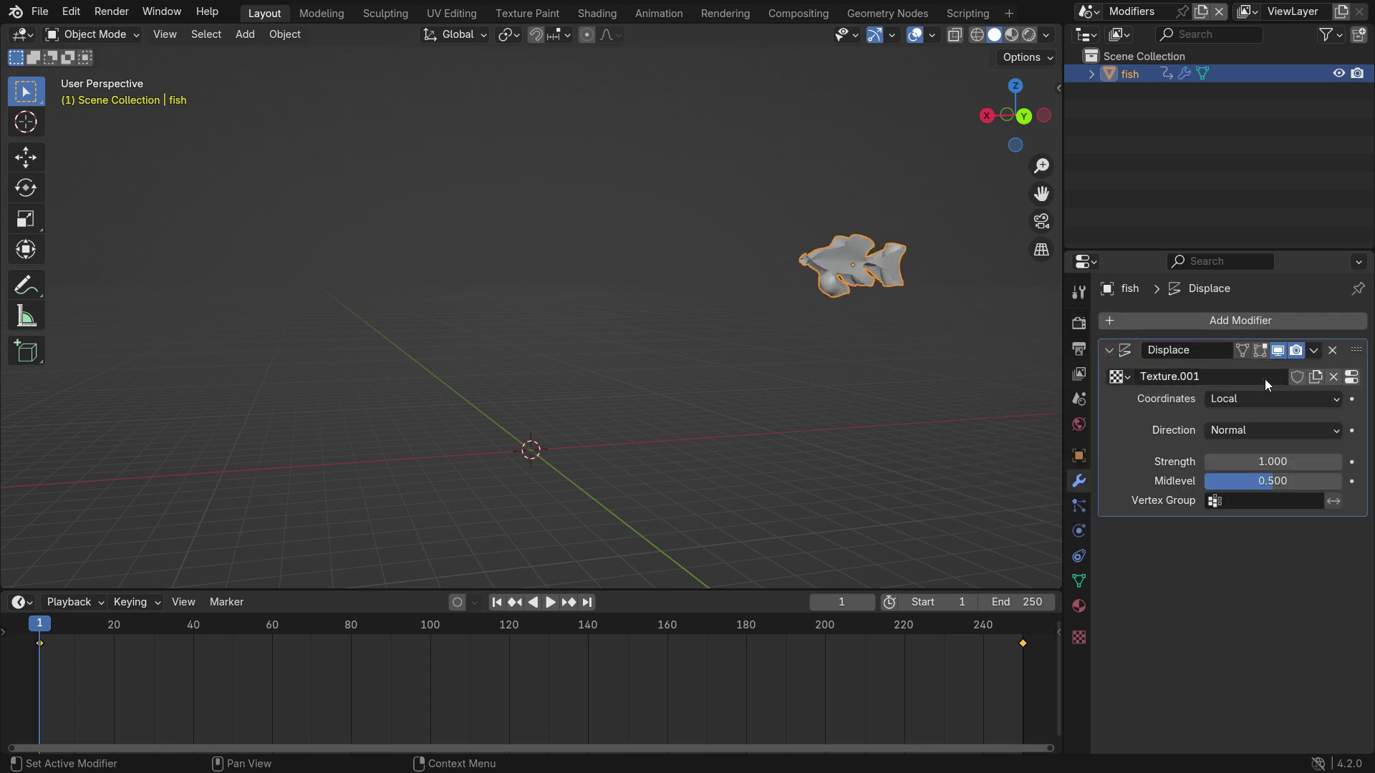
left_click(1254, 398)
left_click(1239, 438)
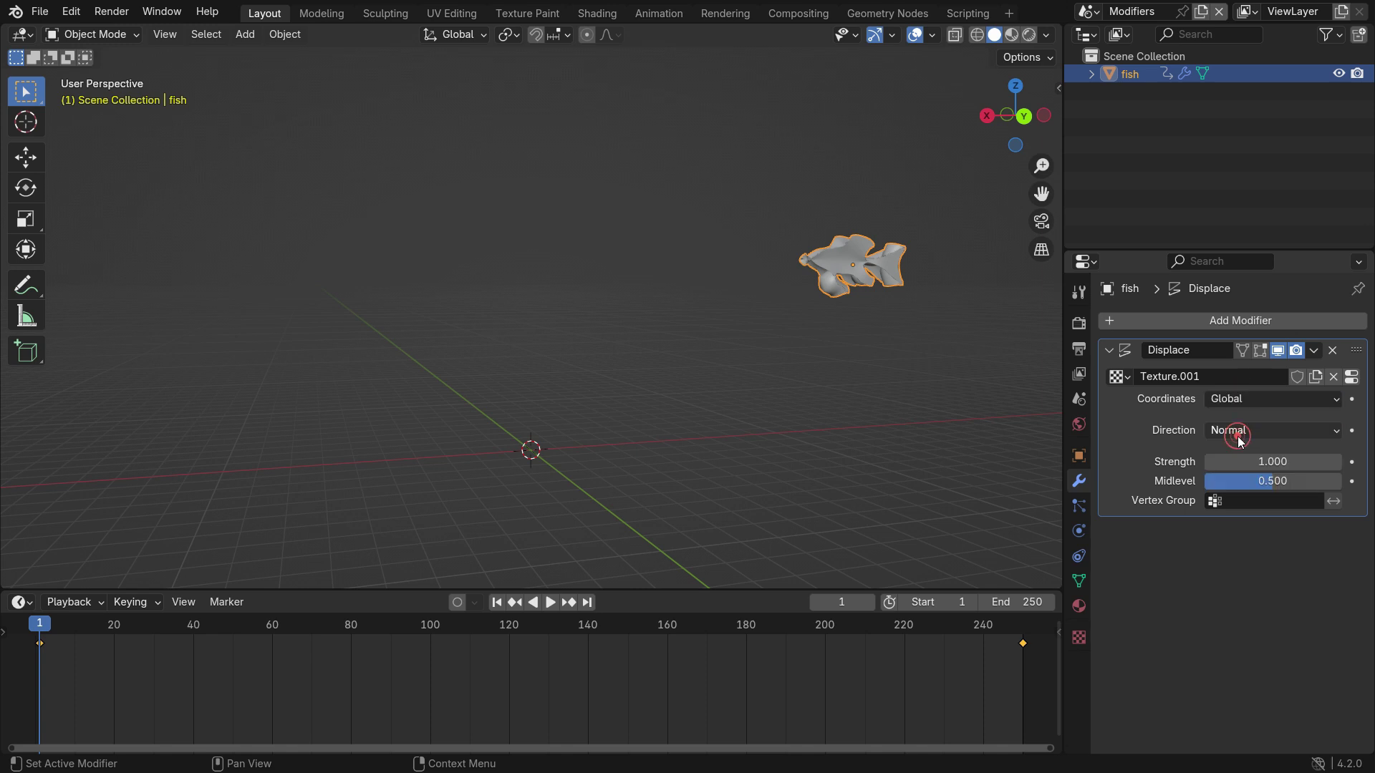
left_click(1248, 428)
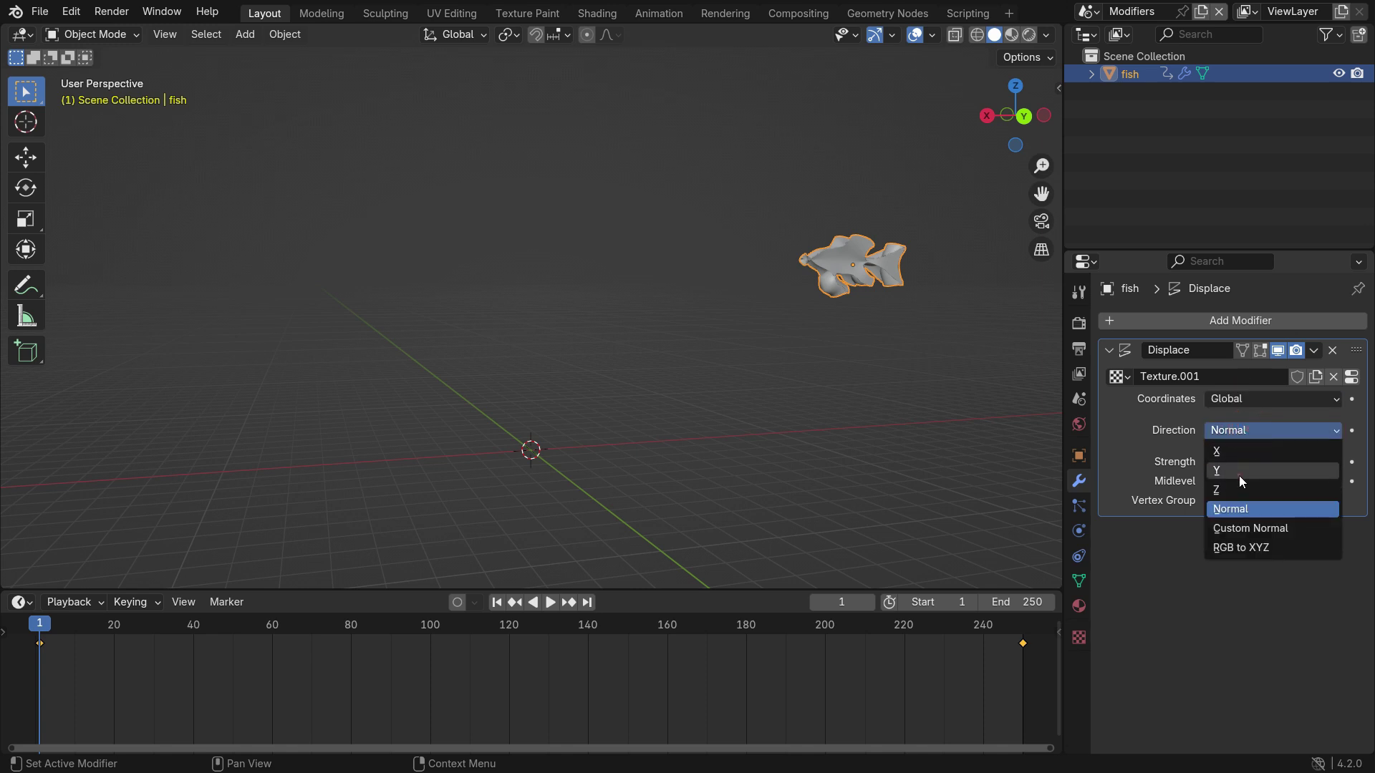
left_click(1239, 475)
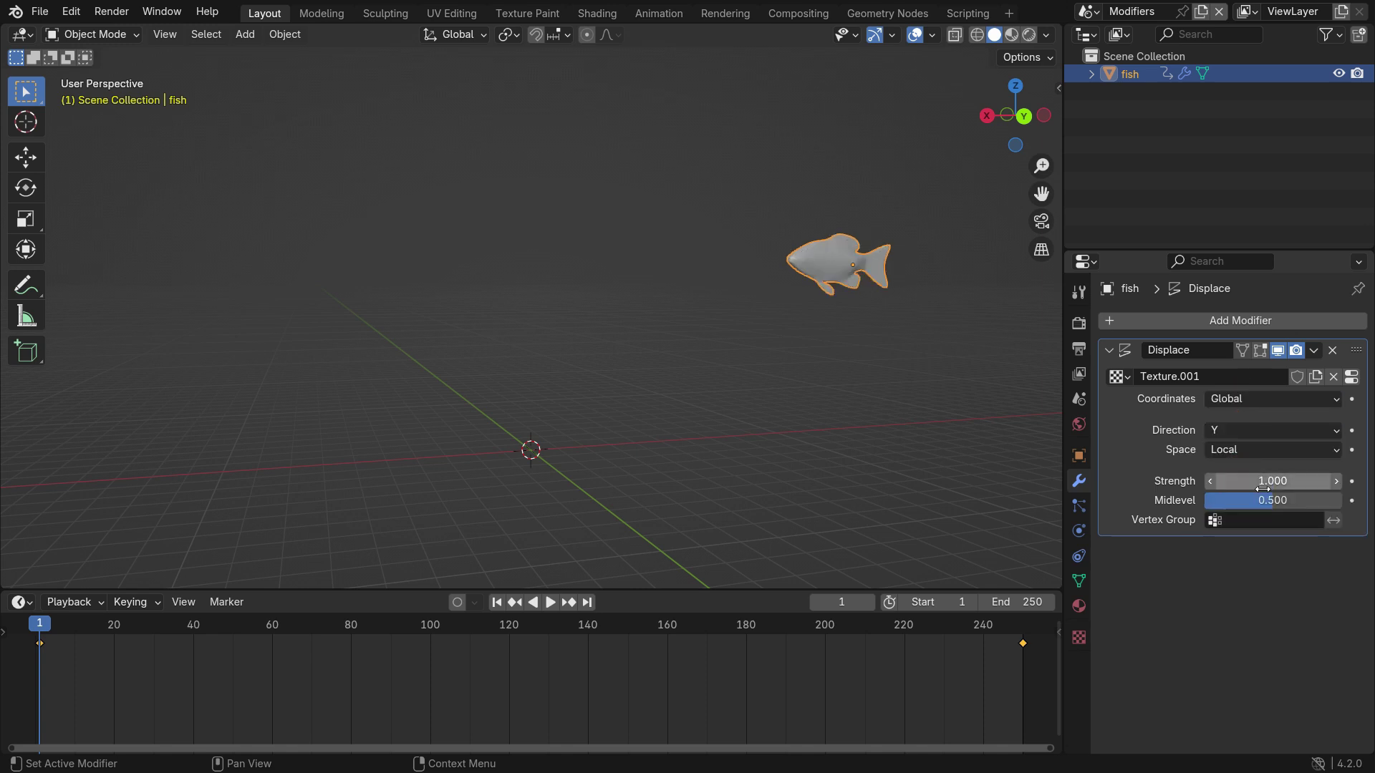
left_click(1262, 489)
type("4")
key("Return")
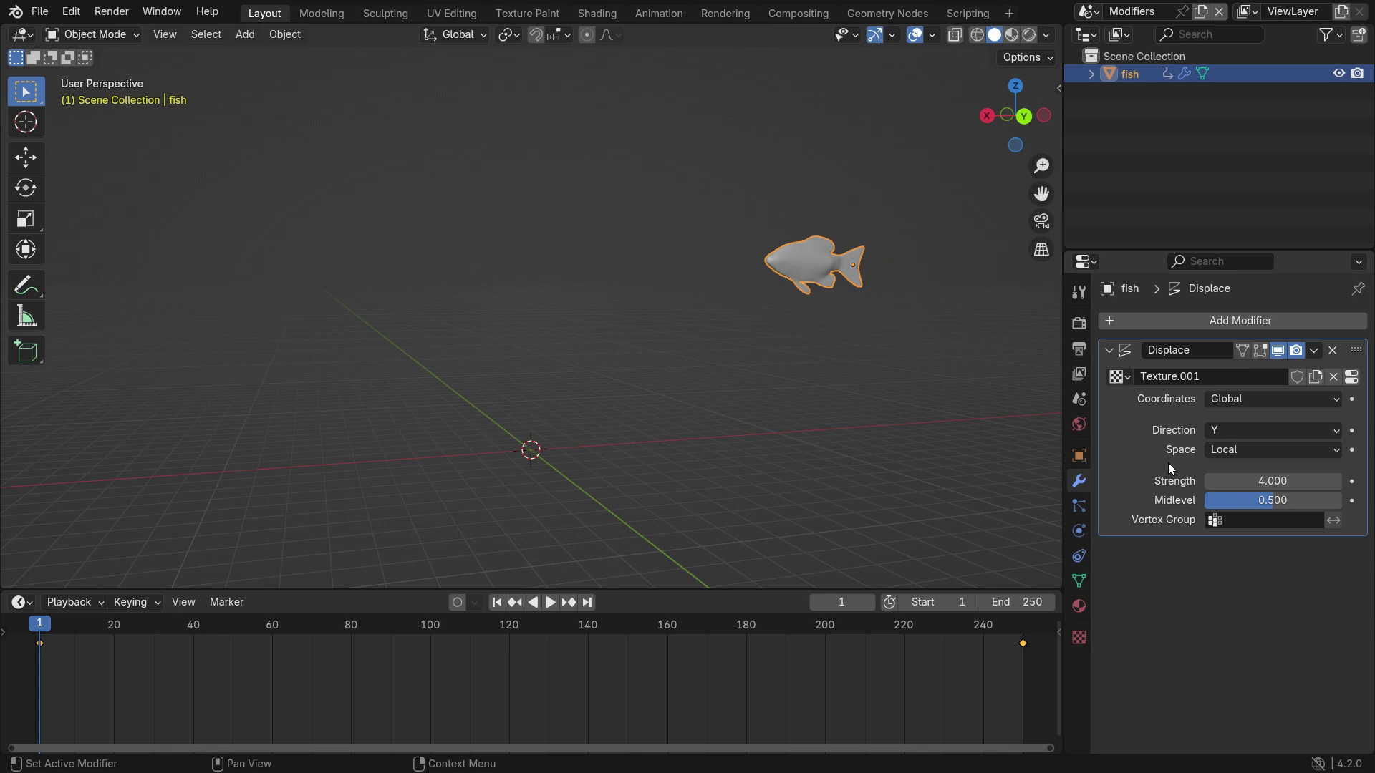
Change the displacement texture's type to Clouds with a size of 10 and a nabla of 0.10.
left_click(1080, 639)
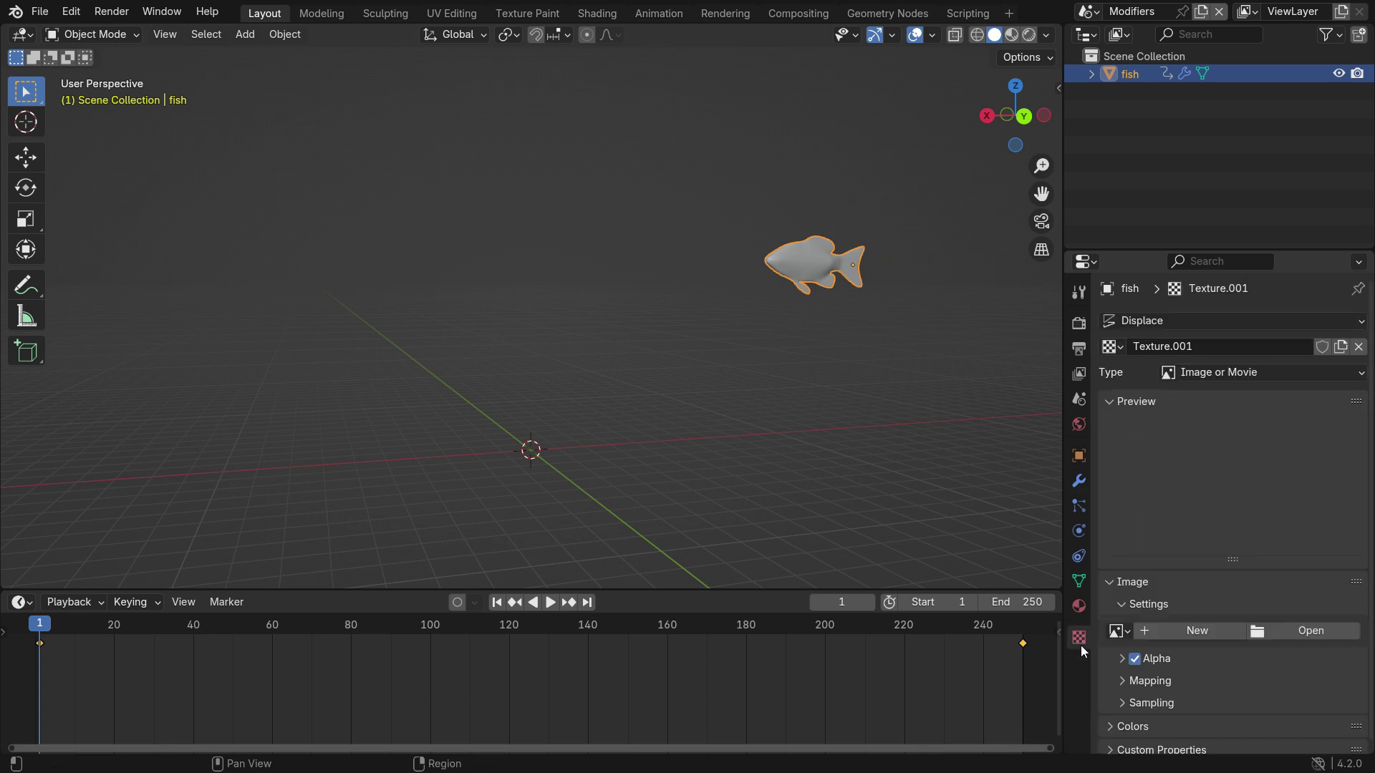
left_click(1215, 375)
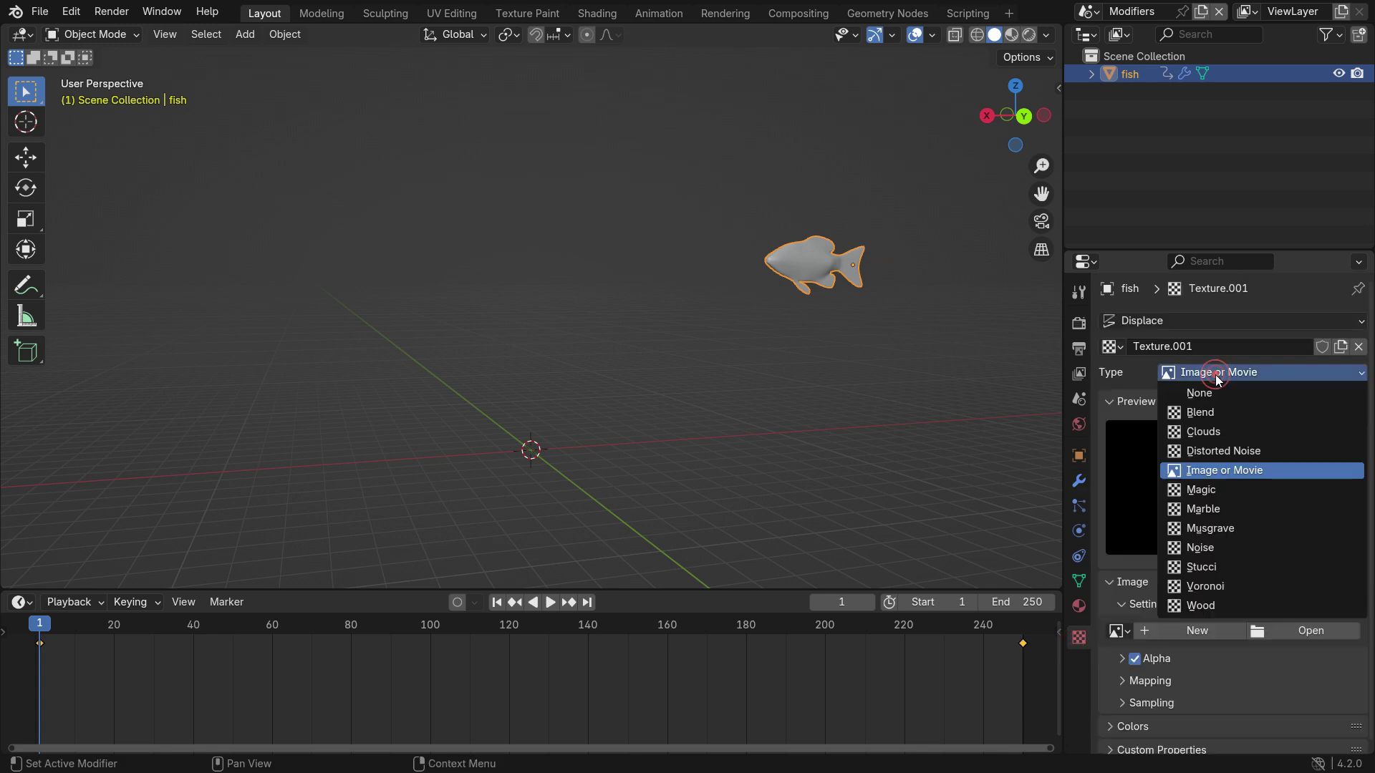
left_click(1212, 434)
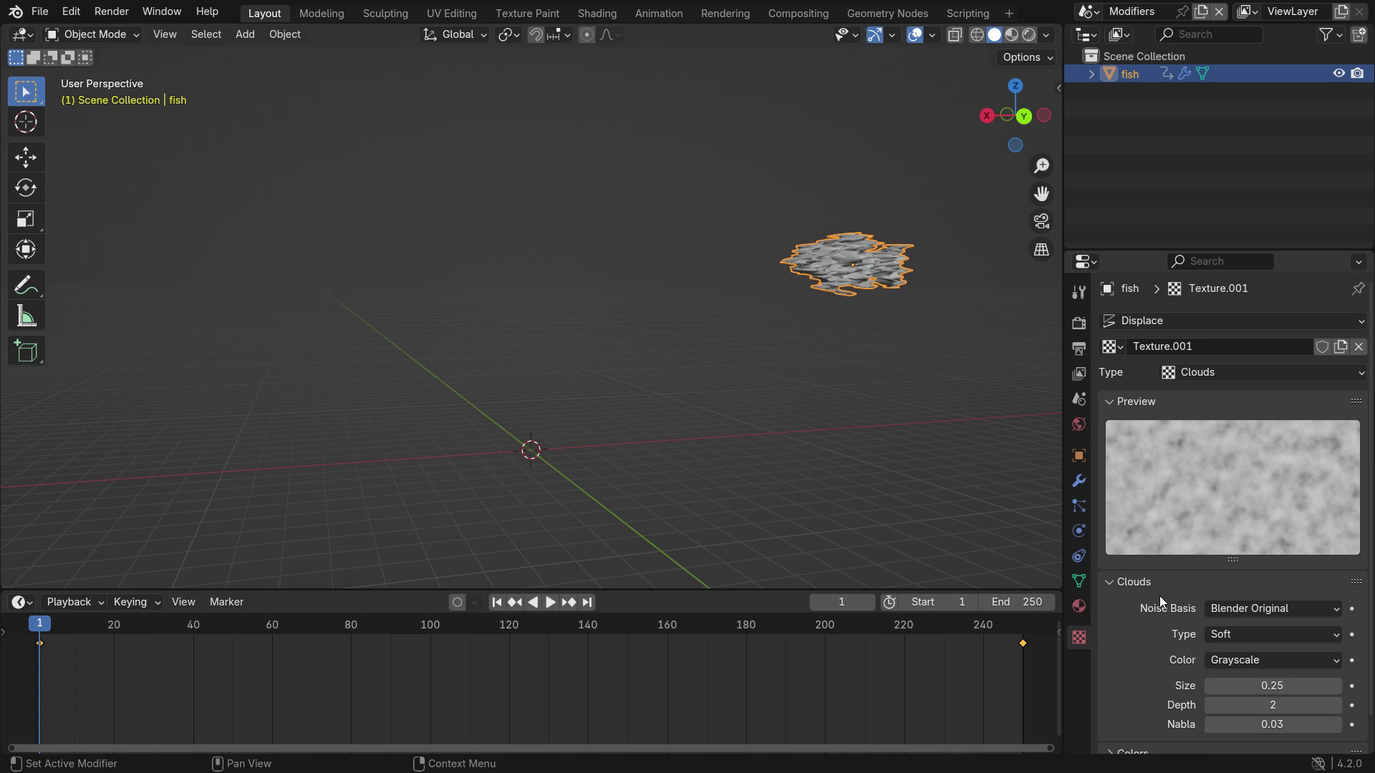
scroll(1174, 602, "down", 1)
left_click(1292, 648)
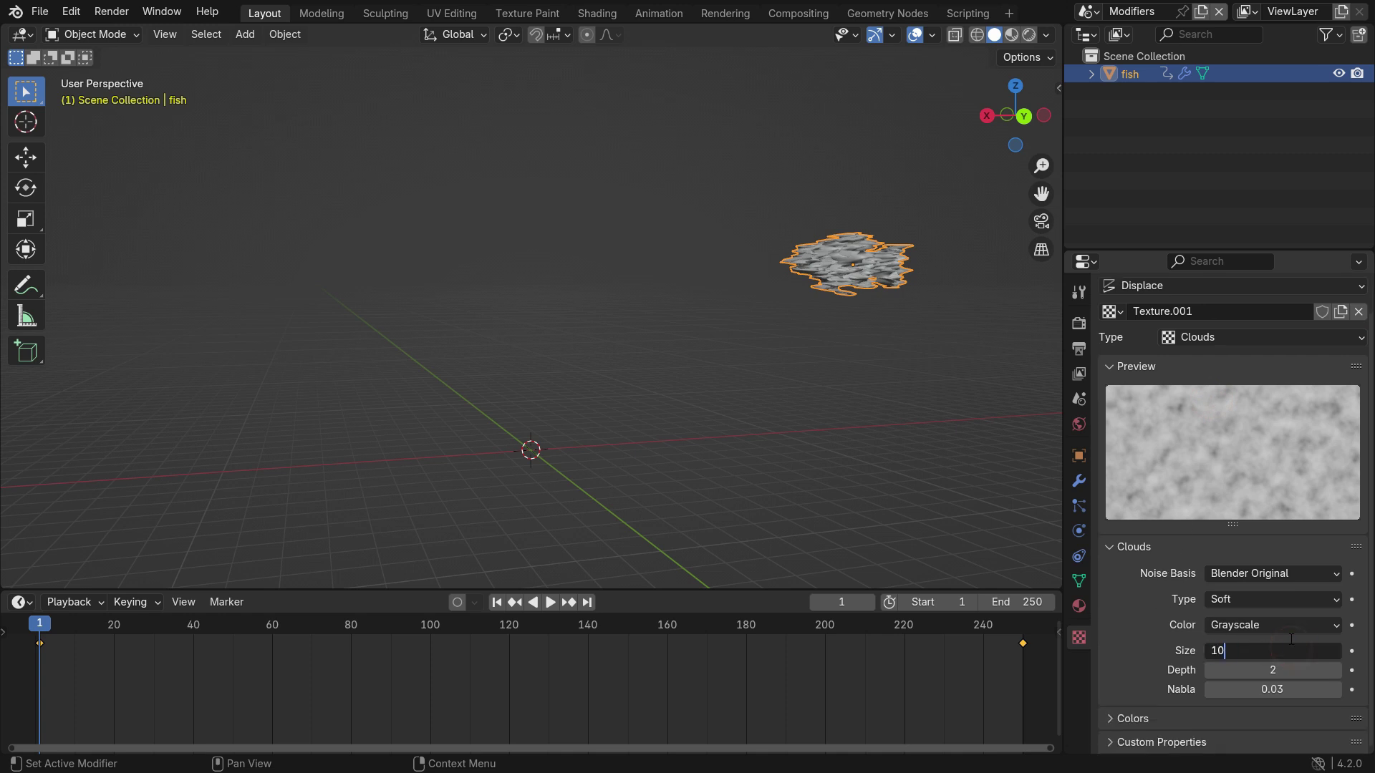
type("10")
key("Return")
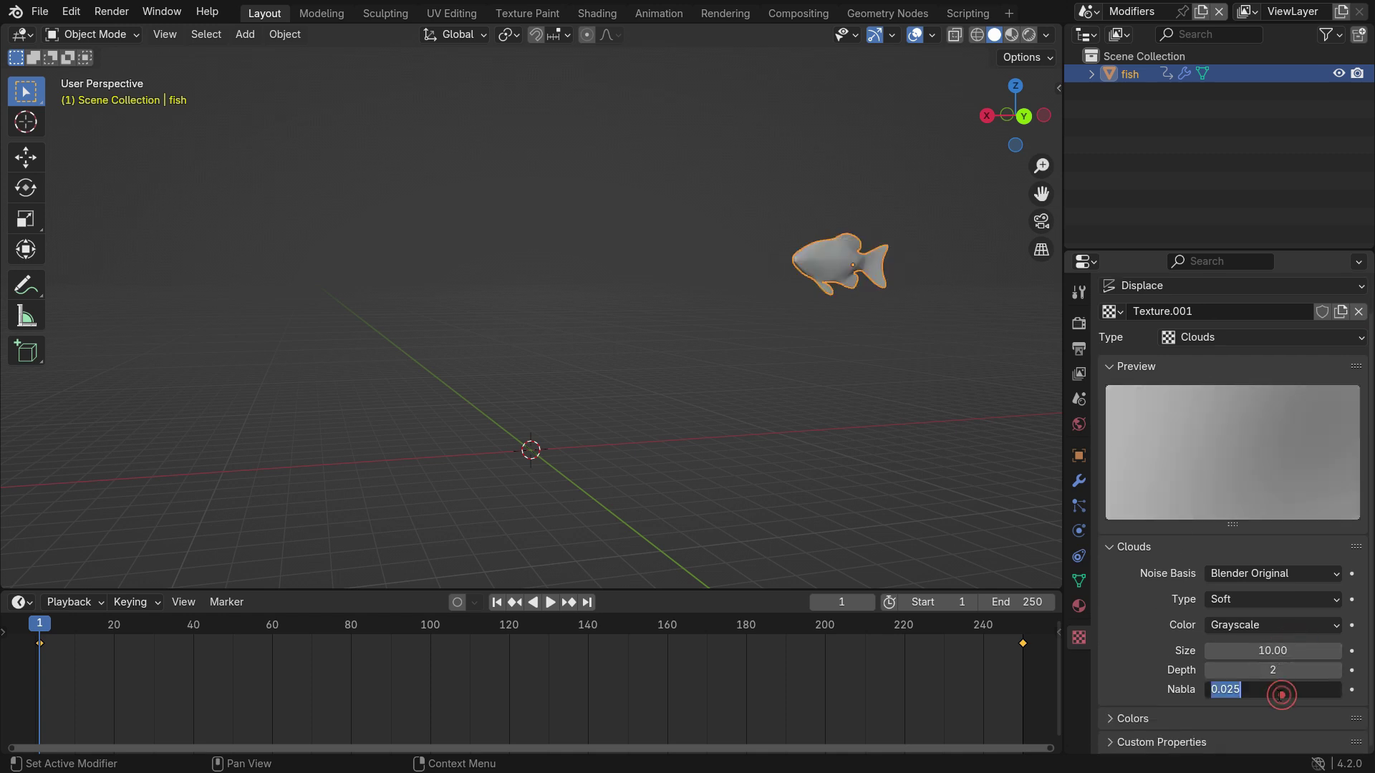
key("Return")
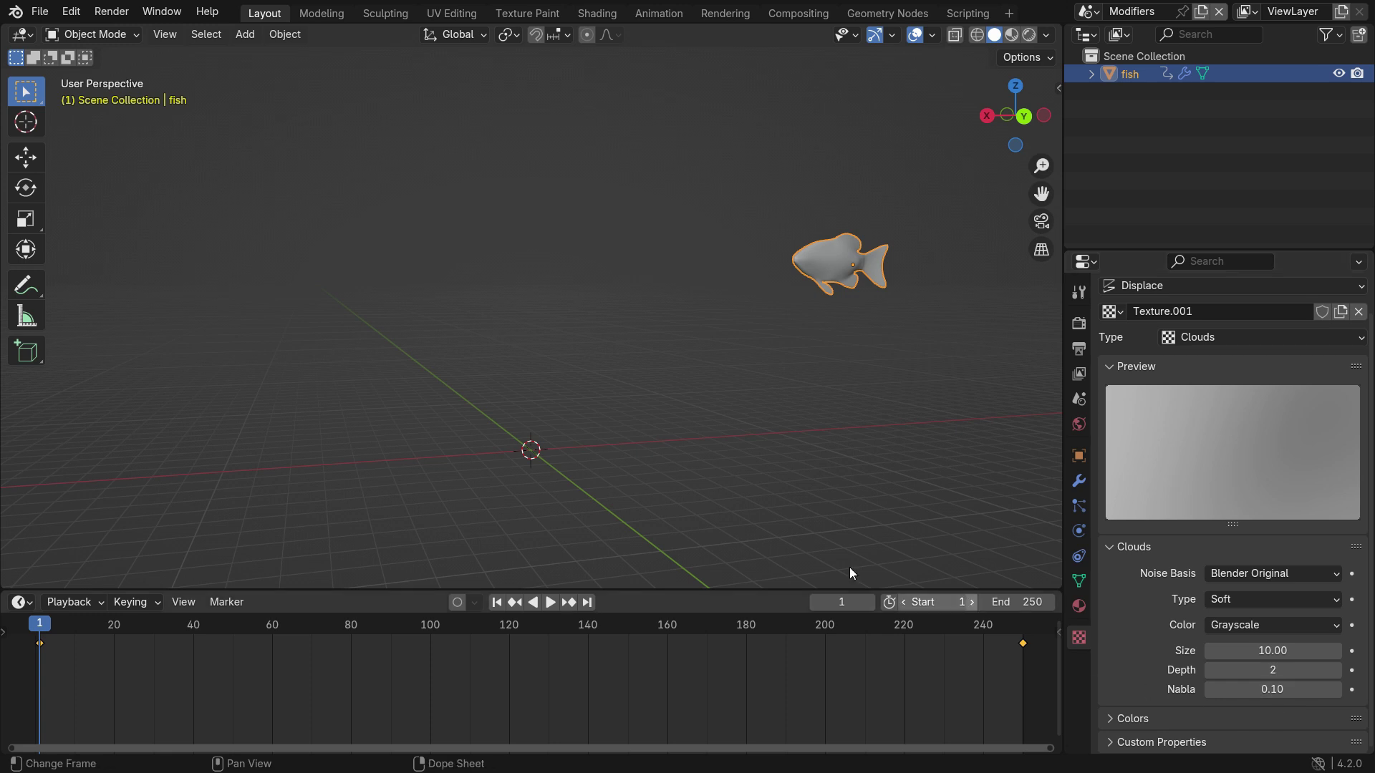
Play the displaced fish animation while viewing it from another side, and return it to frame 1.
left_click(550, 603)
middle_click_drag(719, 328, 795, 378)
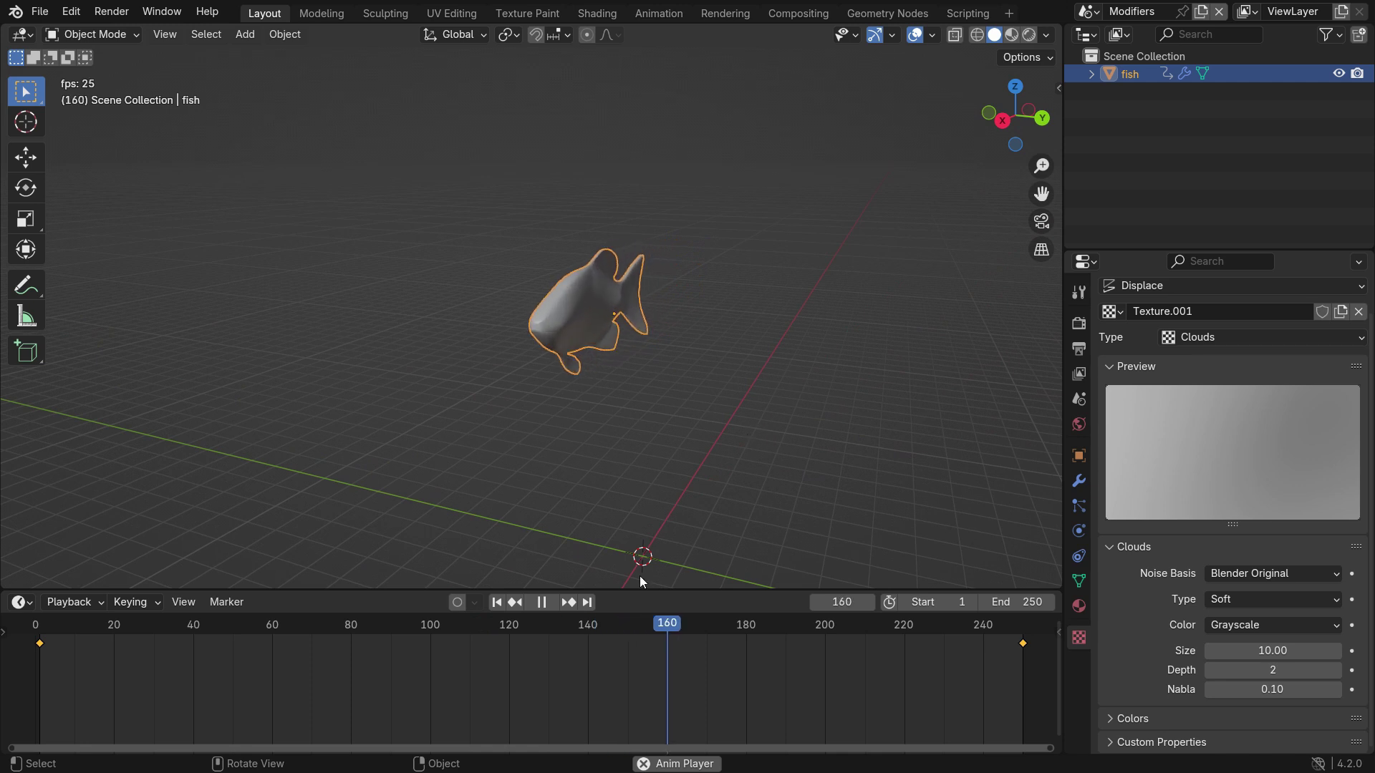
left_click(541, 602)
left_click(497, 603)
Change a viewport shading option and replay the swimming fish from a different angle.
middle_click_drag(835, 272, 932, 265)
left_click(1047, 34)
left_click(1022, 316)
key("space")
middle_click_drag(746, 234, 759, 324)
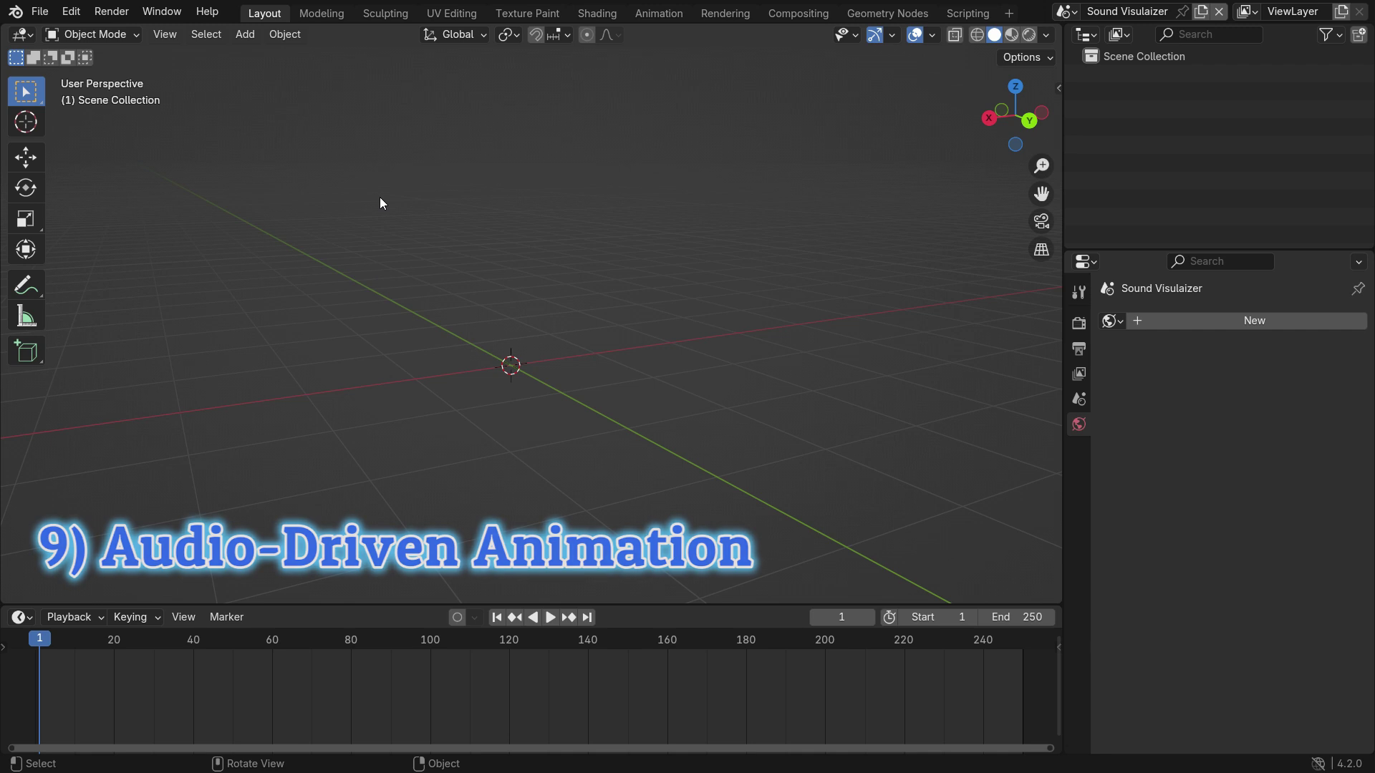
Add a cube to the Sound Visulaizer scene and set its Z location to 1 m.
key("shift+a")
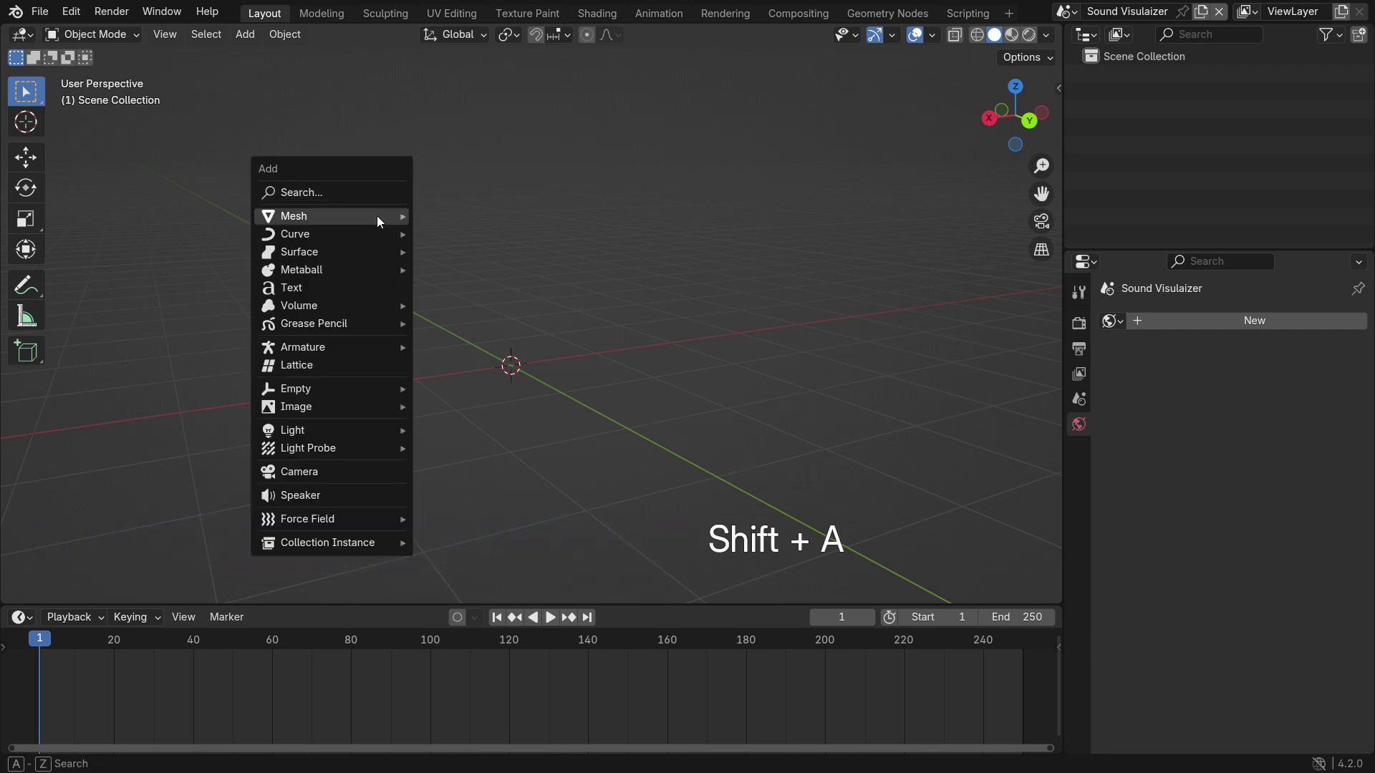
mouse_move(376, 216)
left_click(475, 234)
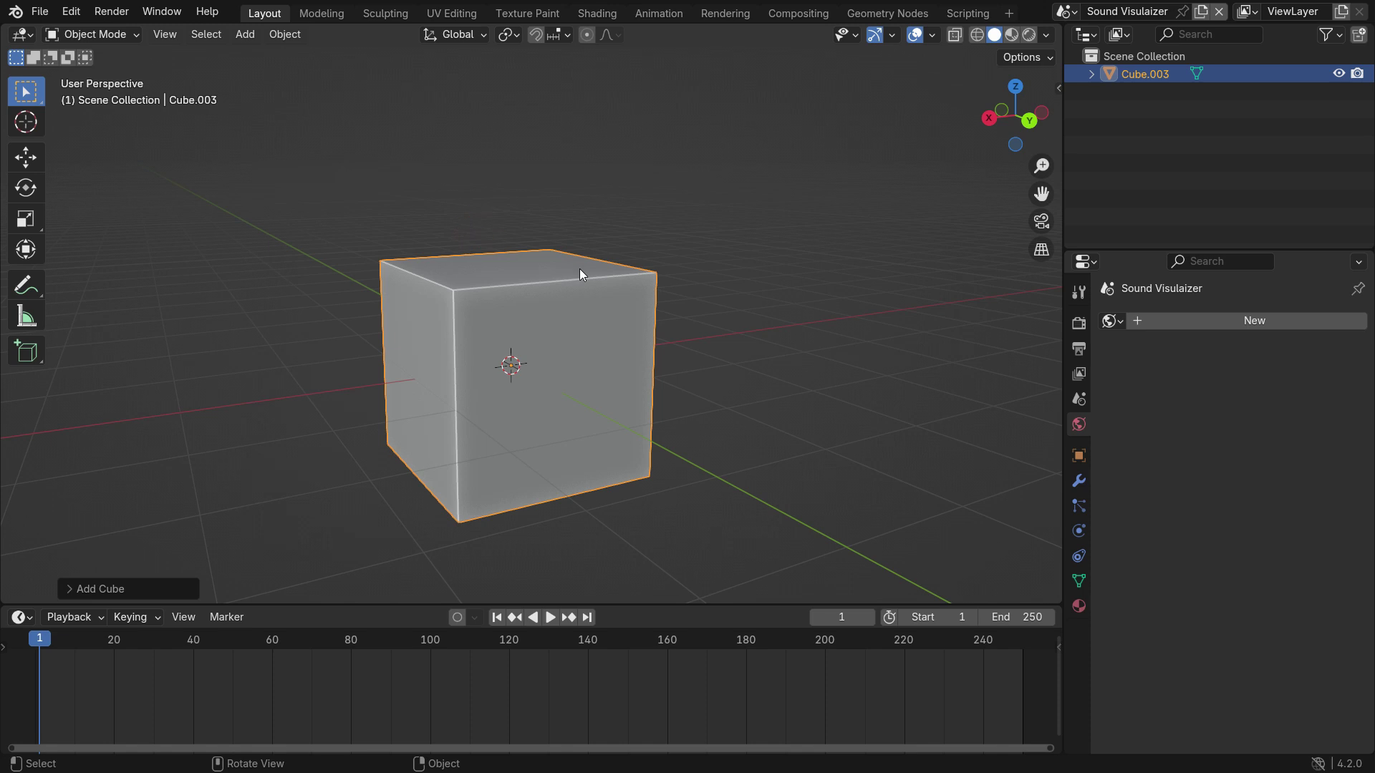
key("n")
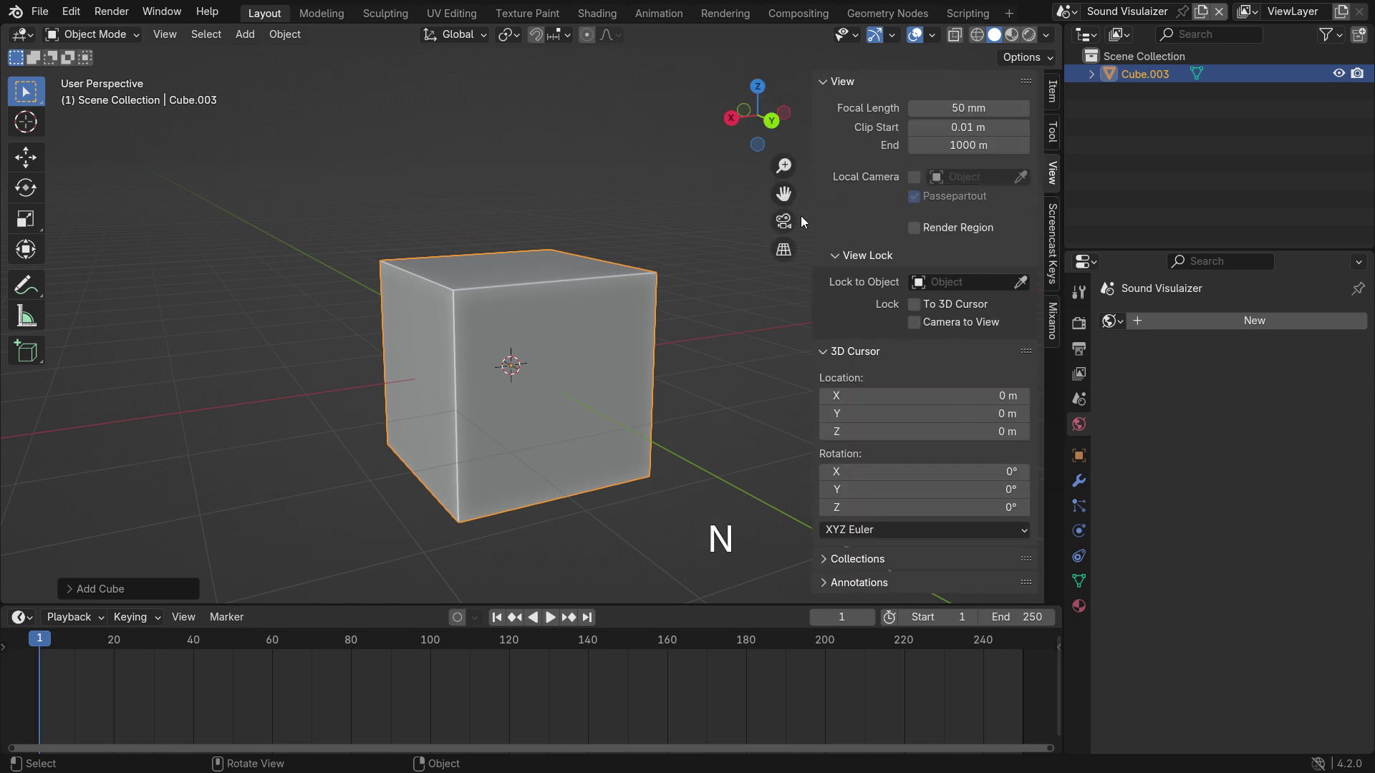
left_click(1050, 104)
left_click(947, 168)
type("1")
key("Return")
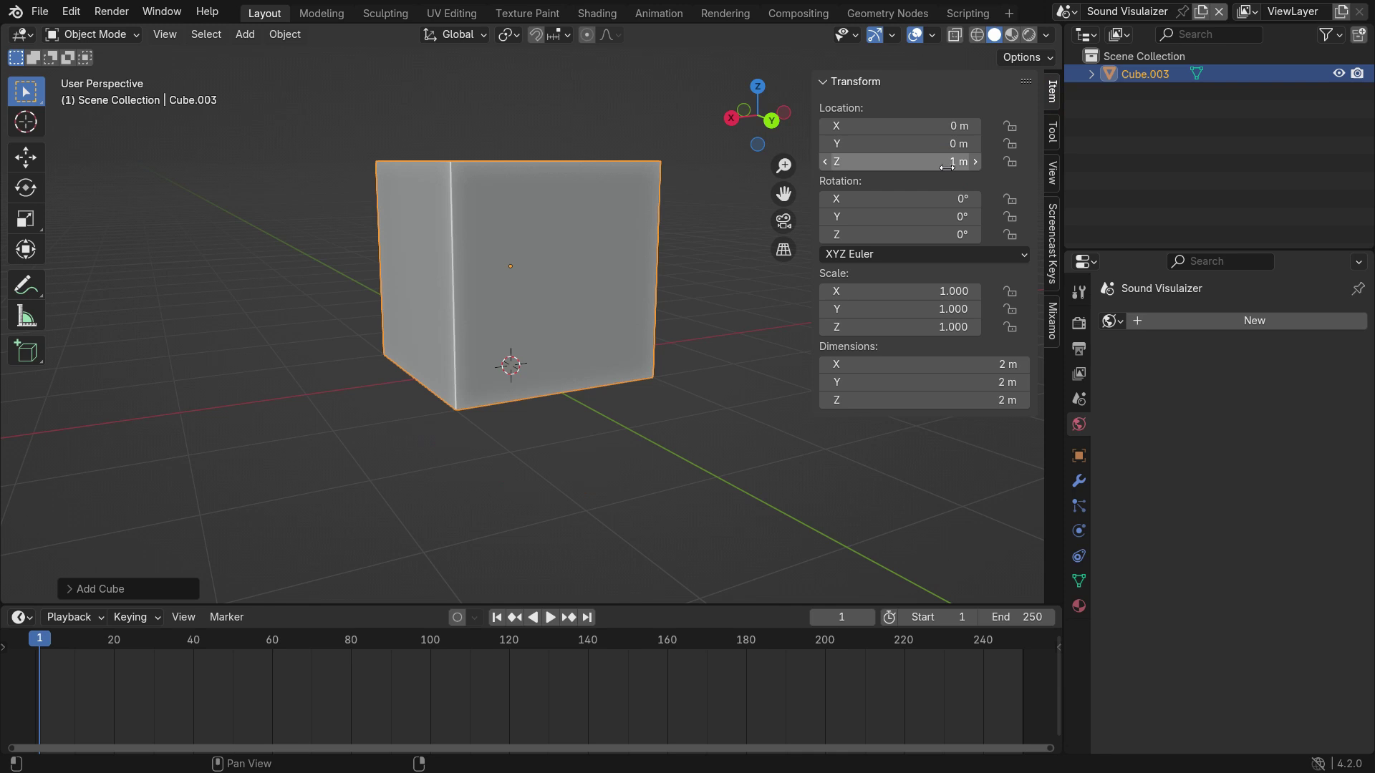
key("n")
Set the cube's origin to the 3D cursor so it sits at the centre of its base.
right_click(606, 226)
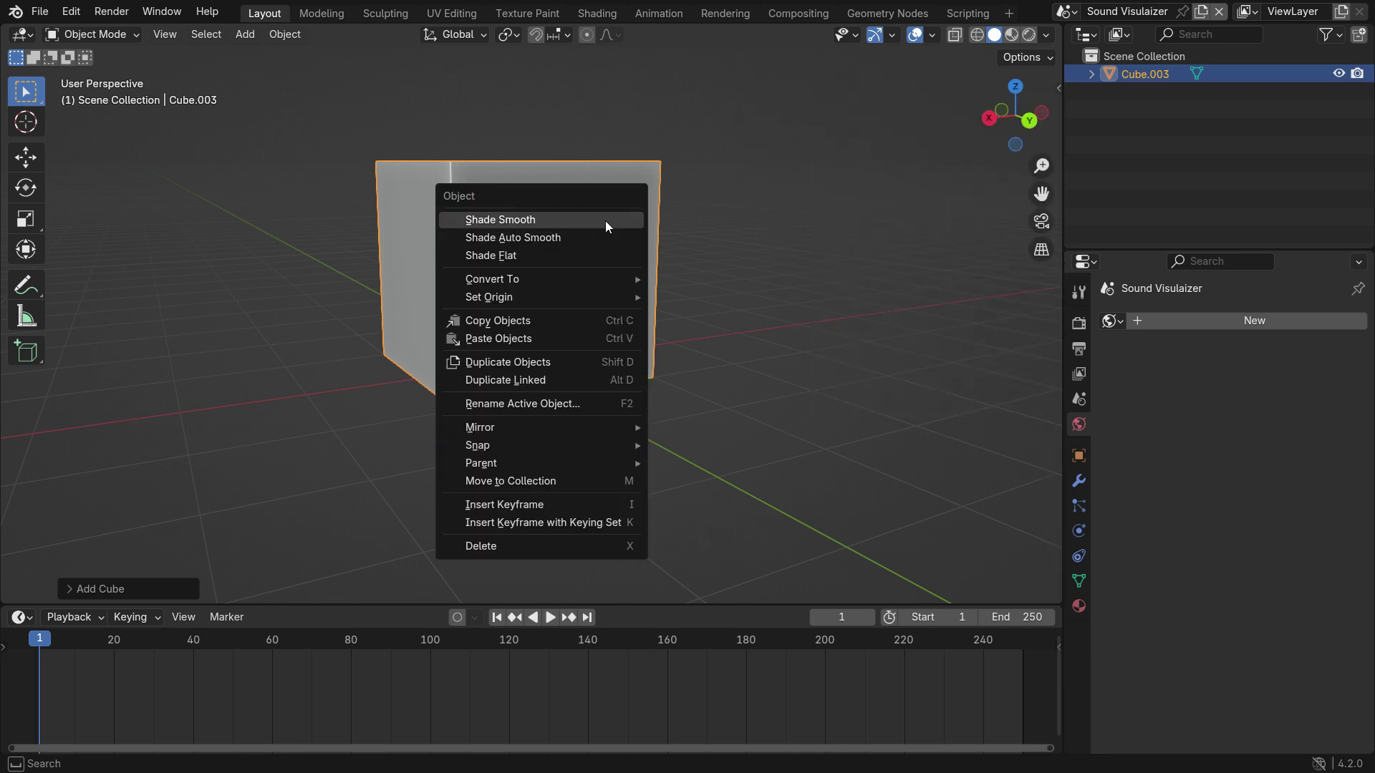
mouse_move(575, 301)
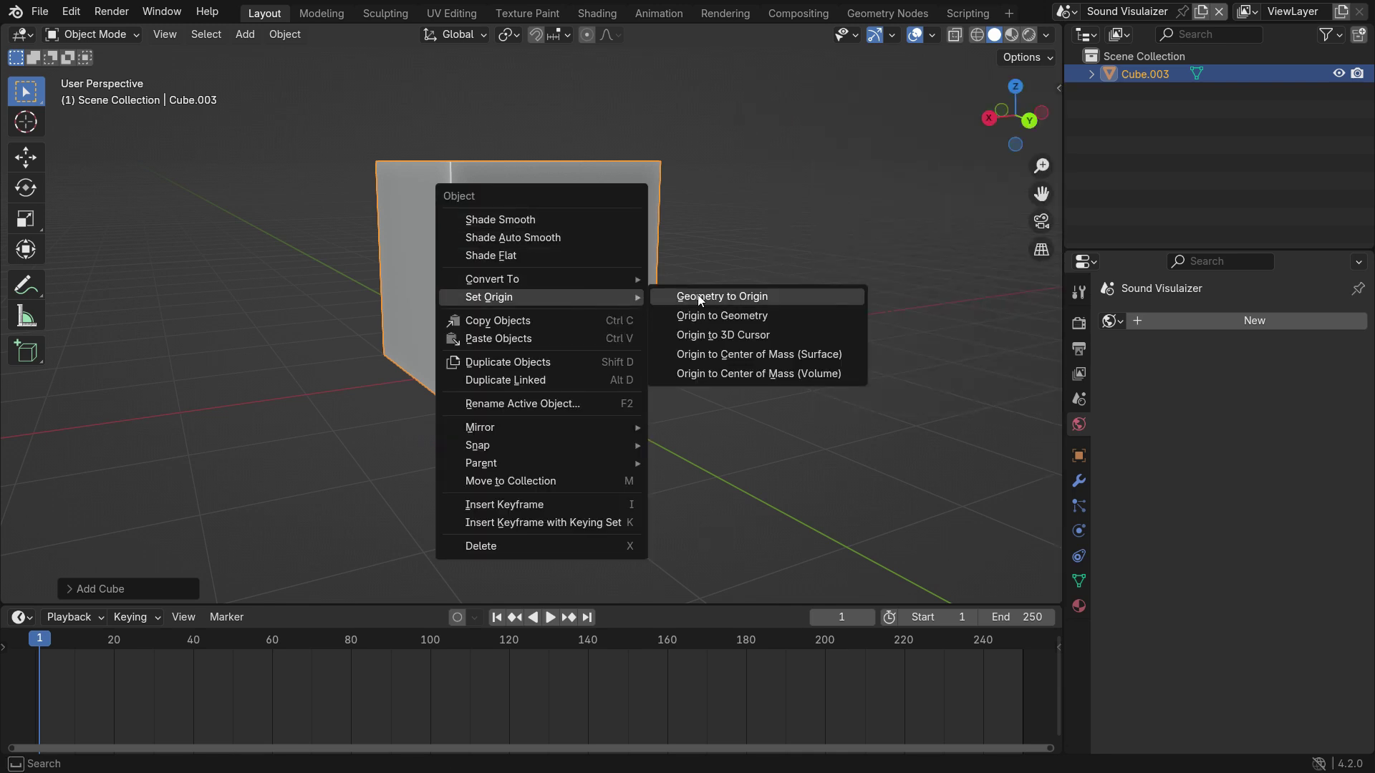
left_click(783, 338)
scroll(539, 428, "down", 3)
scroll(539, 433, "up", 1)
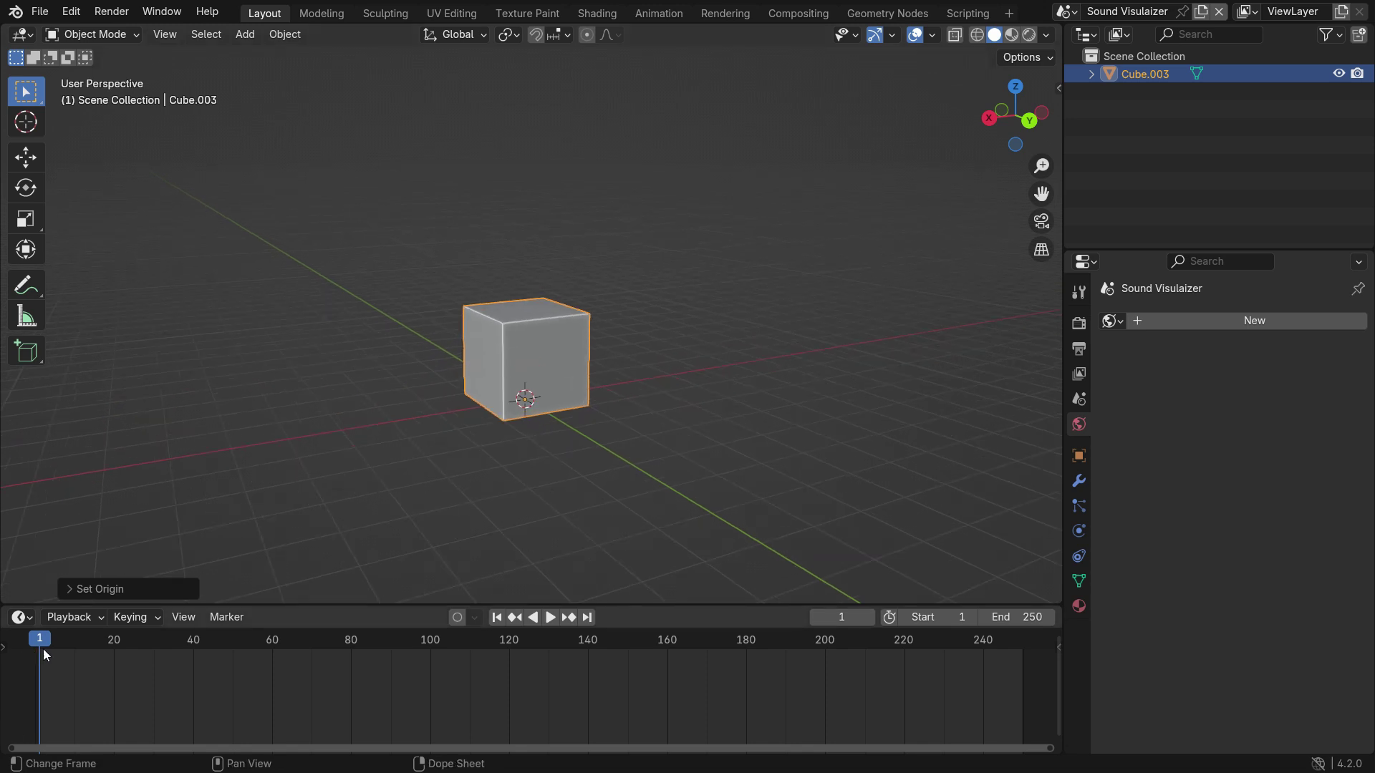
Insert a Scale keyframe for the cube at frame 1 and set the animation's end frame to 2000.
key("i")
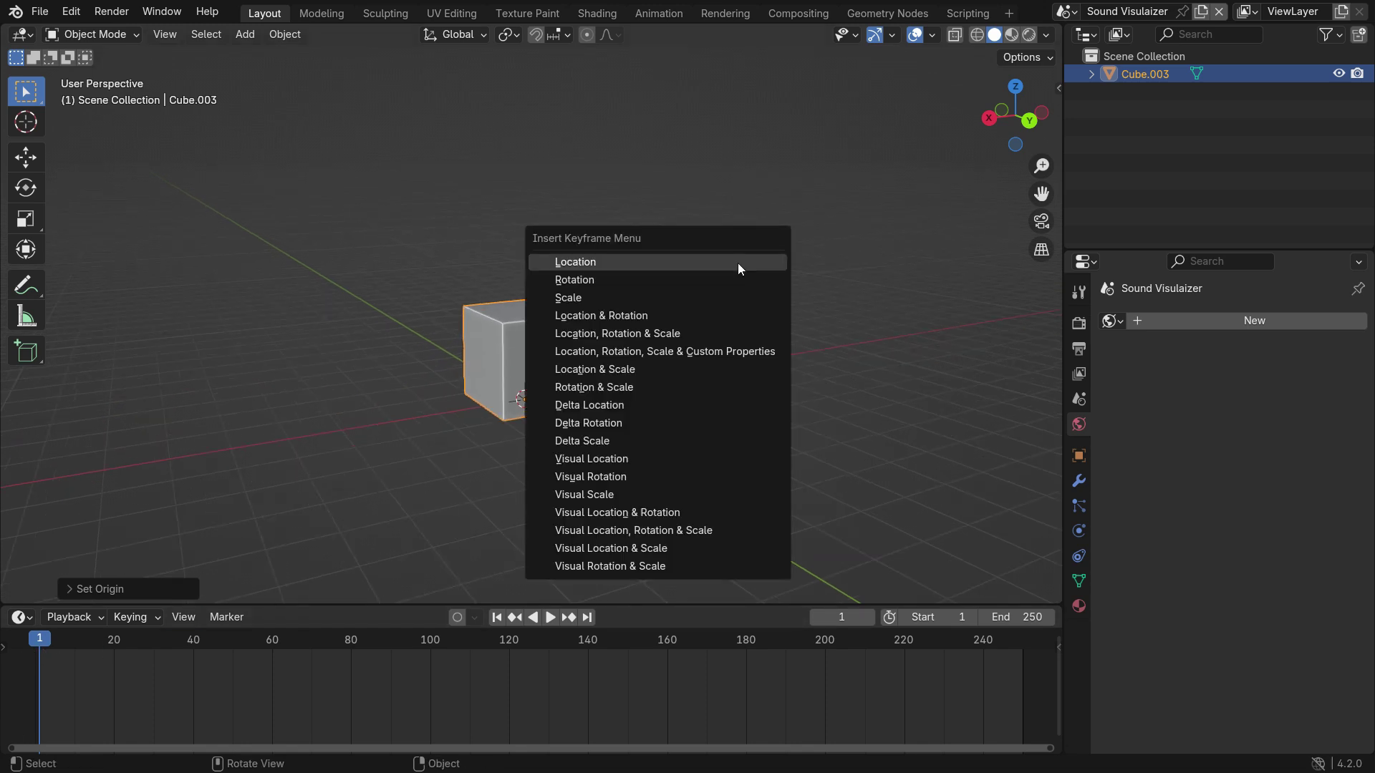
left_click(705, 303)
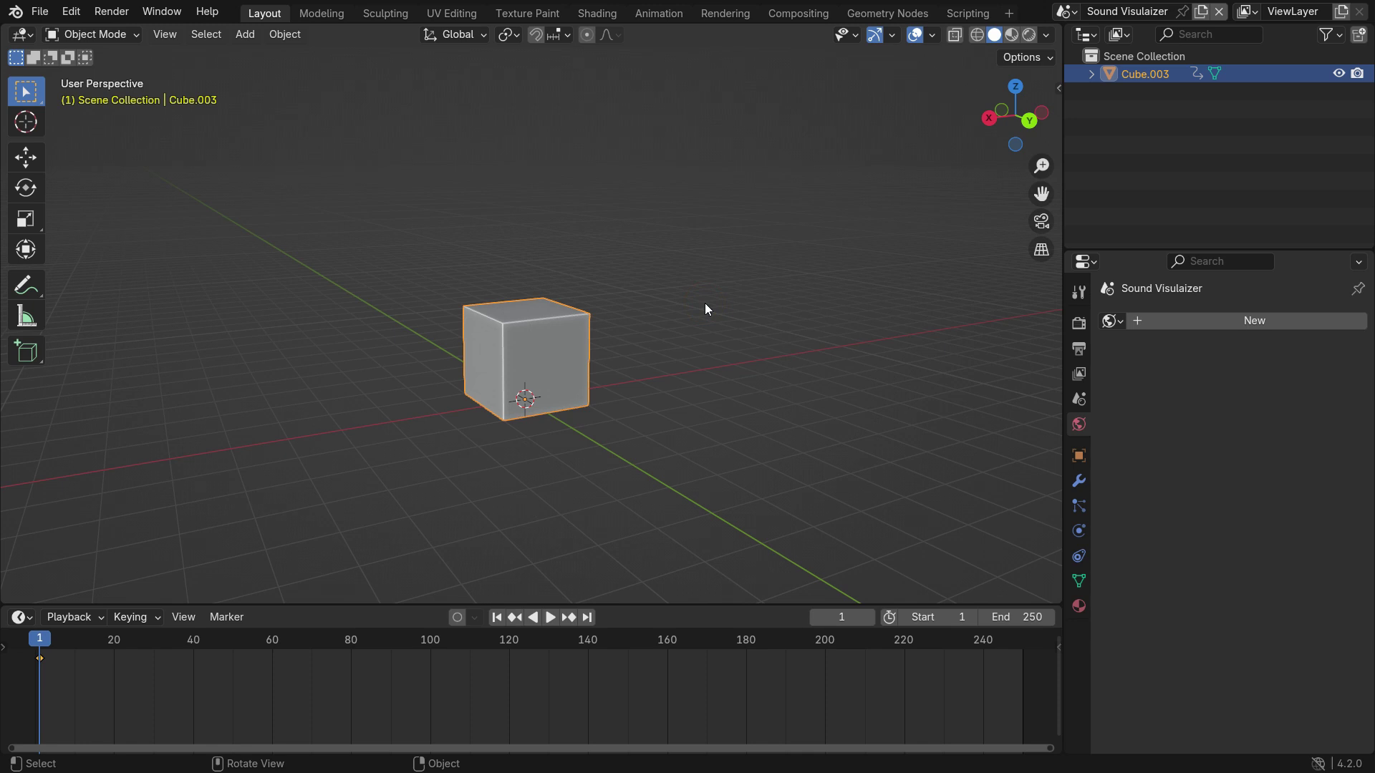
type("2")
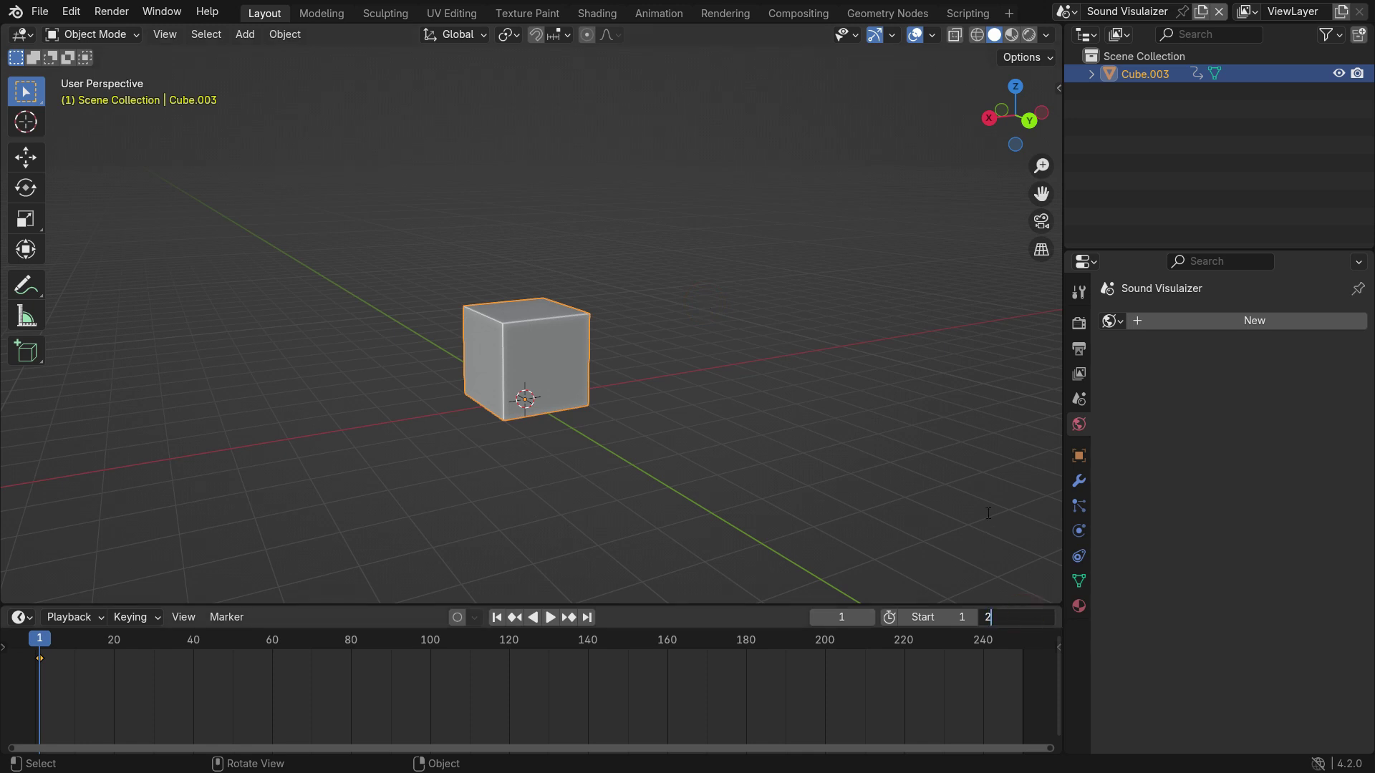
type("000")
key("Return")
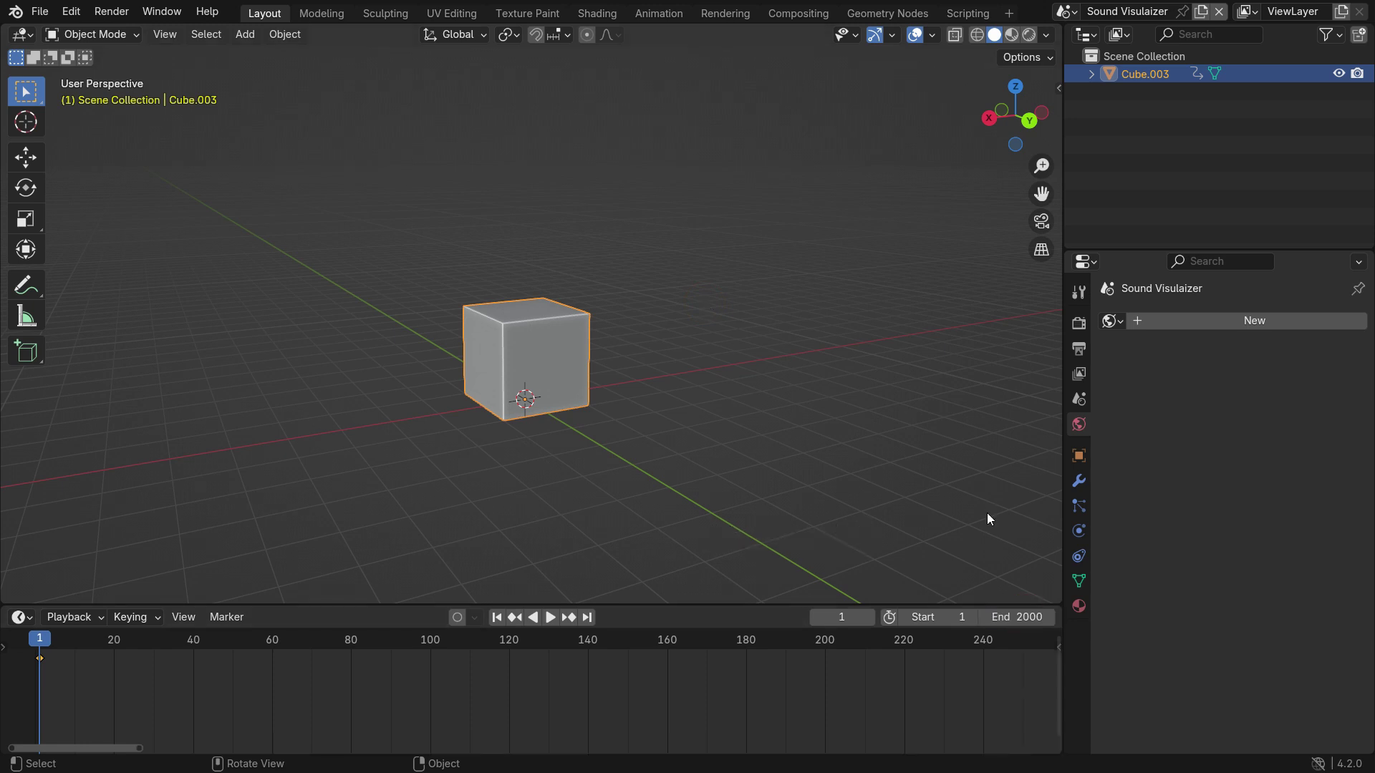
Enlarge the timeline area, switch it to the Graph Editor, and show and select only the cube's Z Scale channel.
left_click_drag(671, 604, 666, 478)
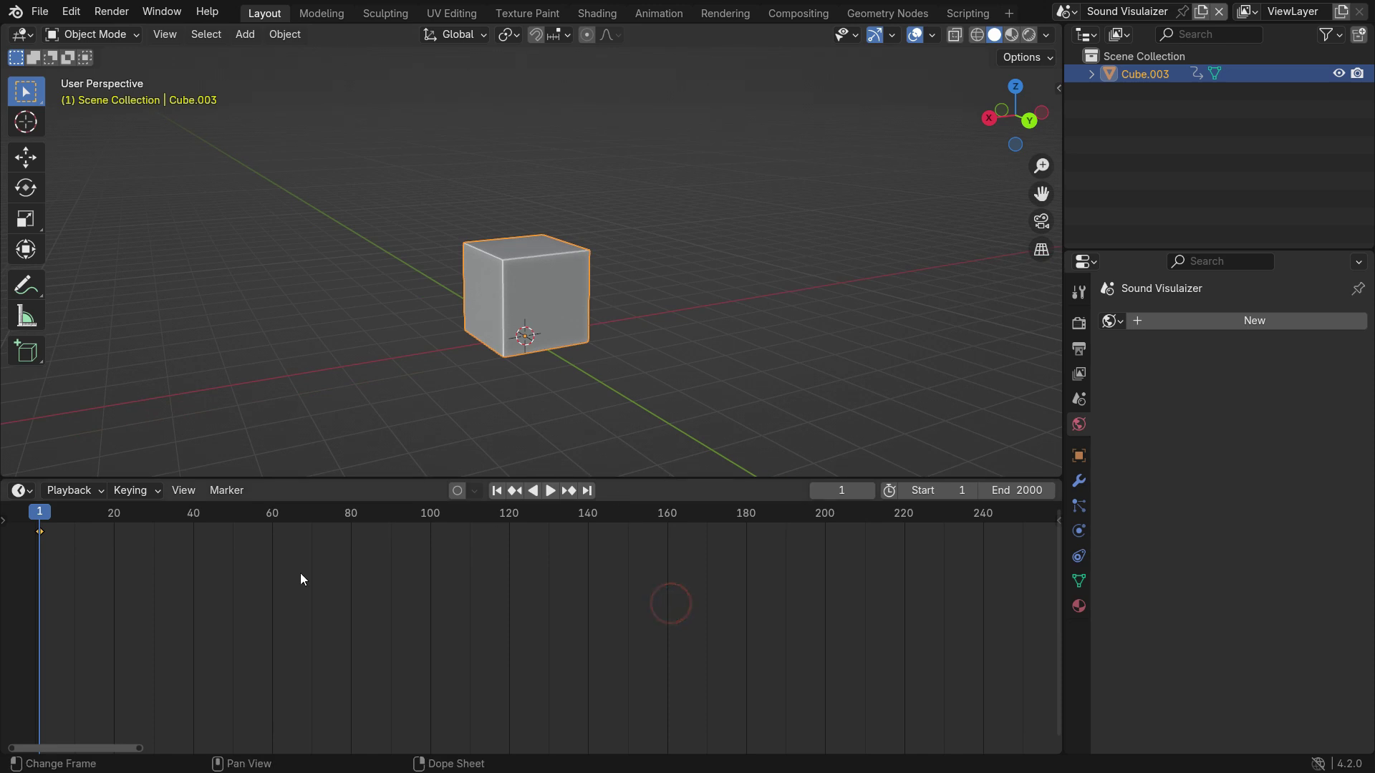
left_click(28, 490)
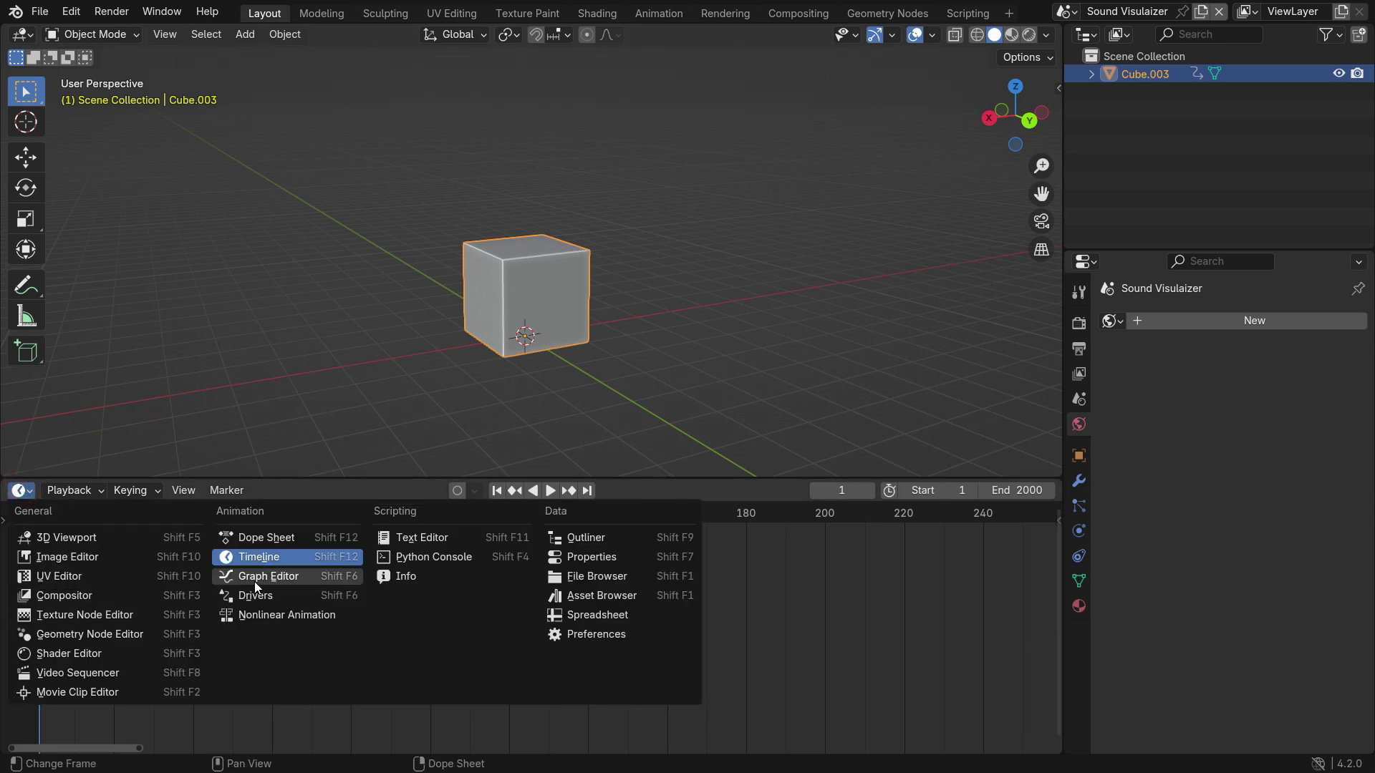
left_click(314, 581)
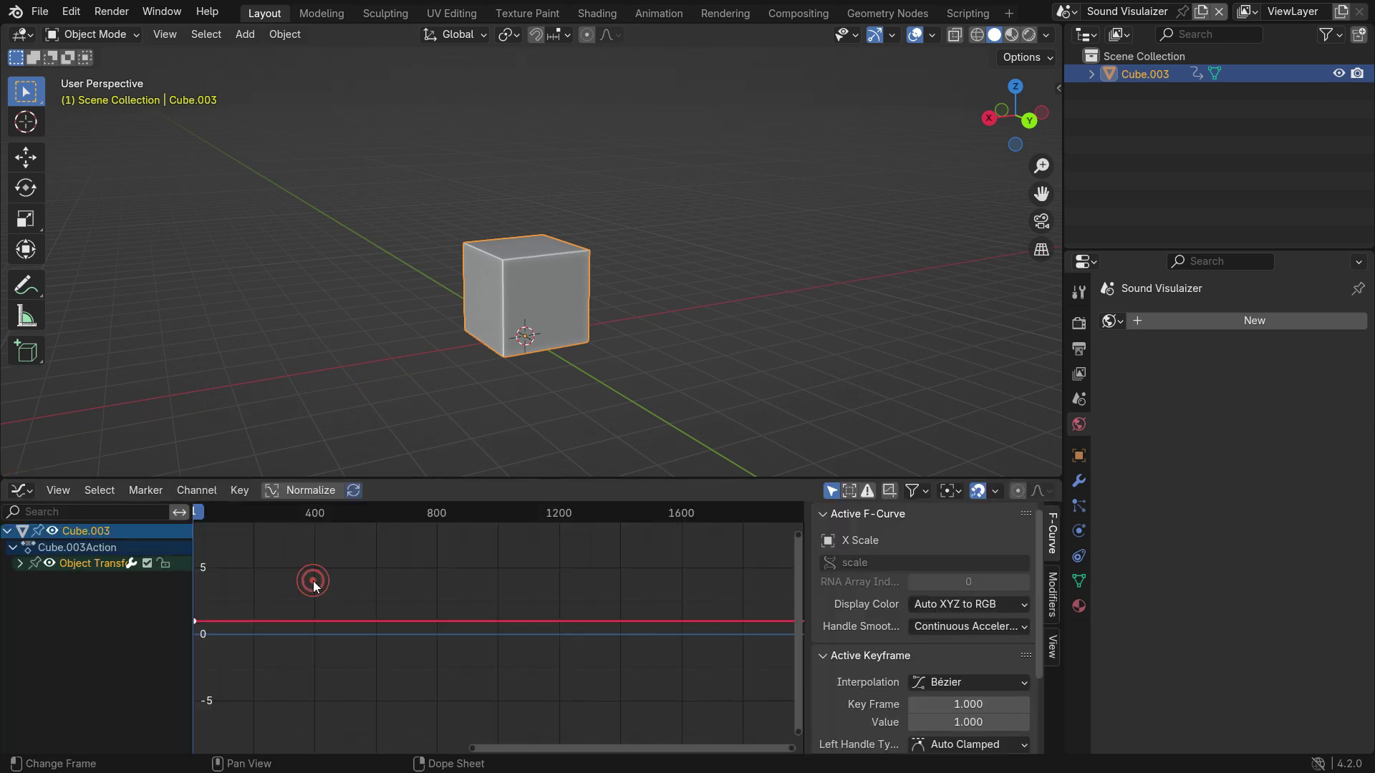
left_click(18, 565)
left_click(32, 596)
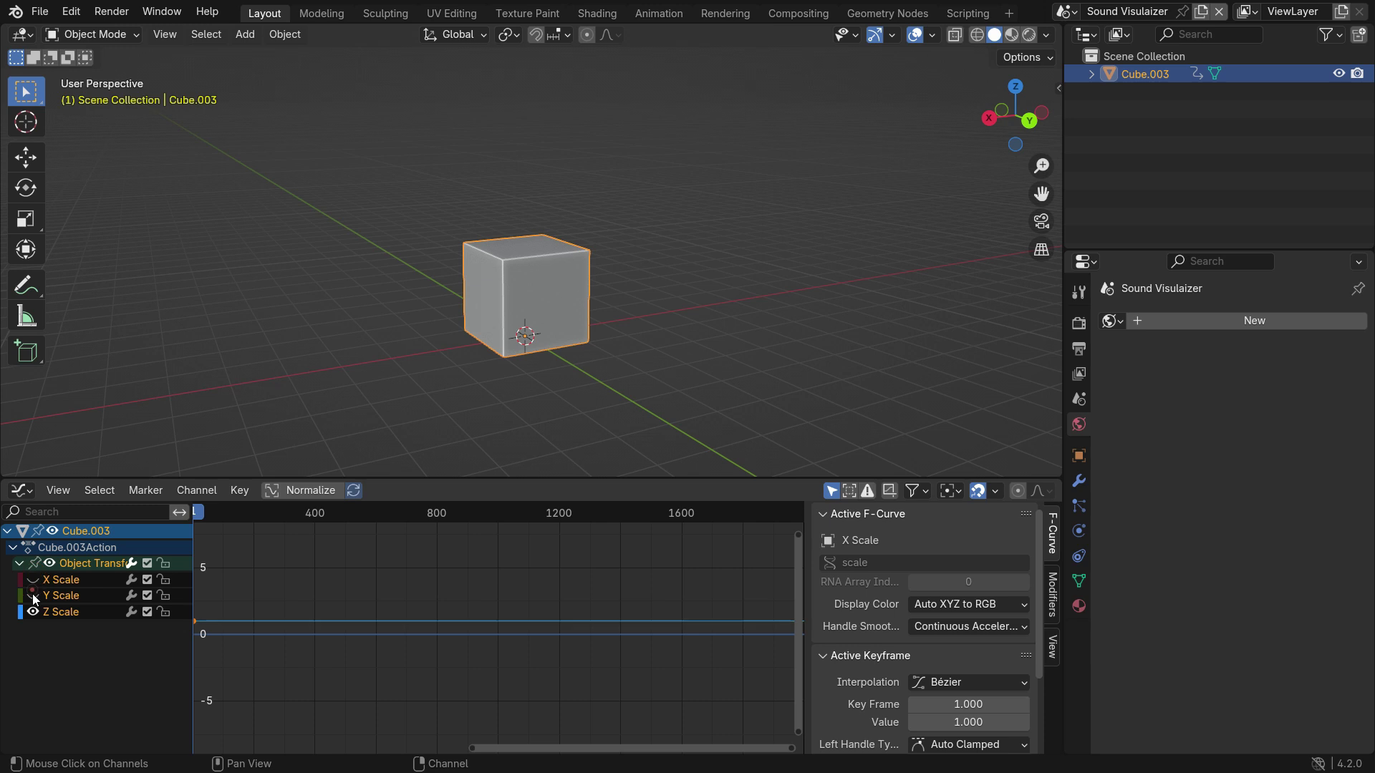
left_click(64, 613)
left_click(67, 615)
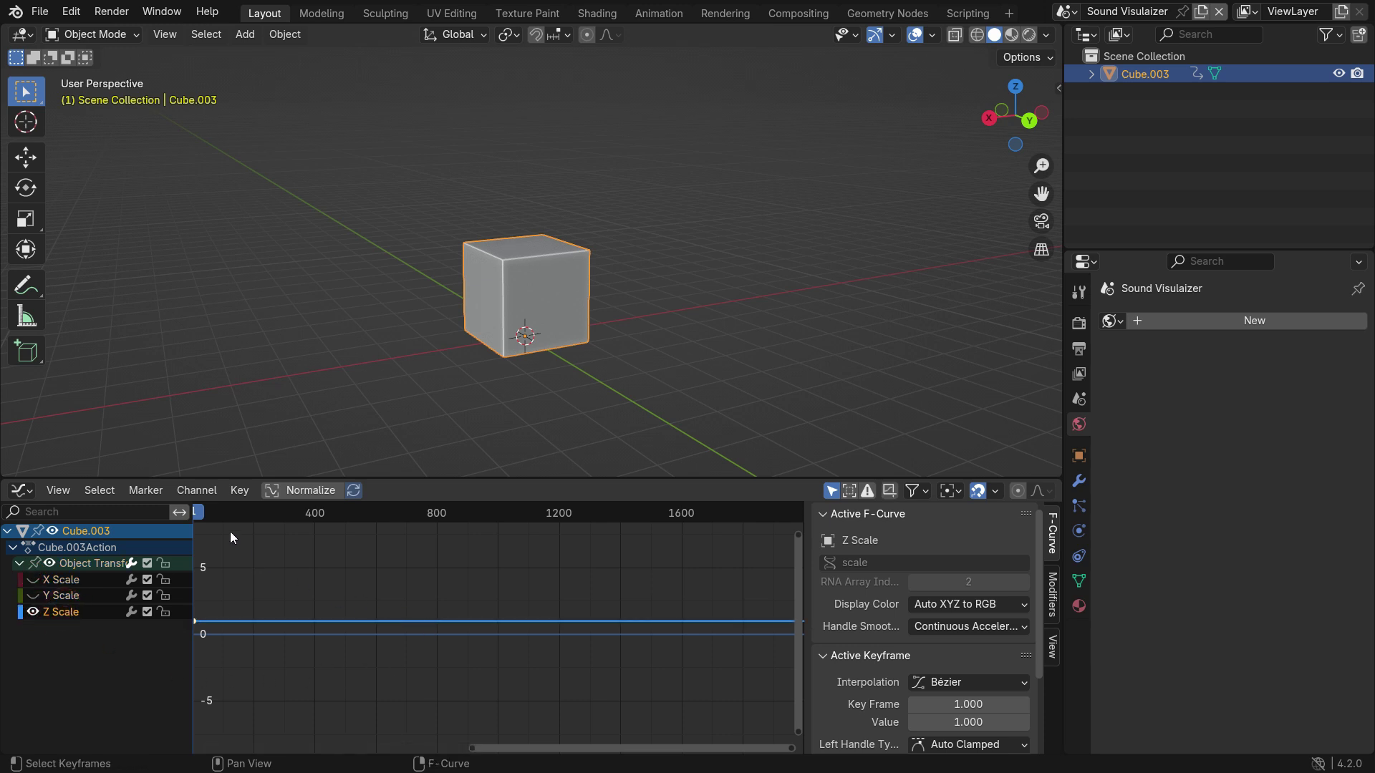
Convert the Rinse Repeat MP3 from the Desktop to samples on the Z Scale channel with an attack time of 0.015.
left_click(207, 491)
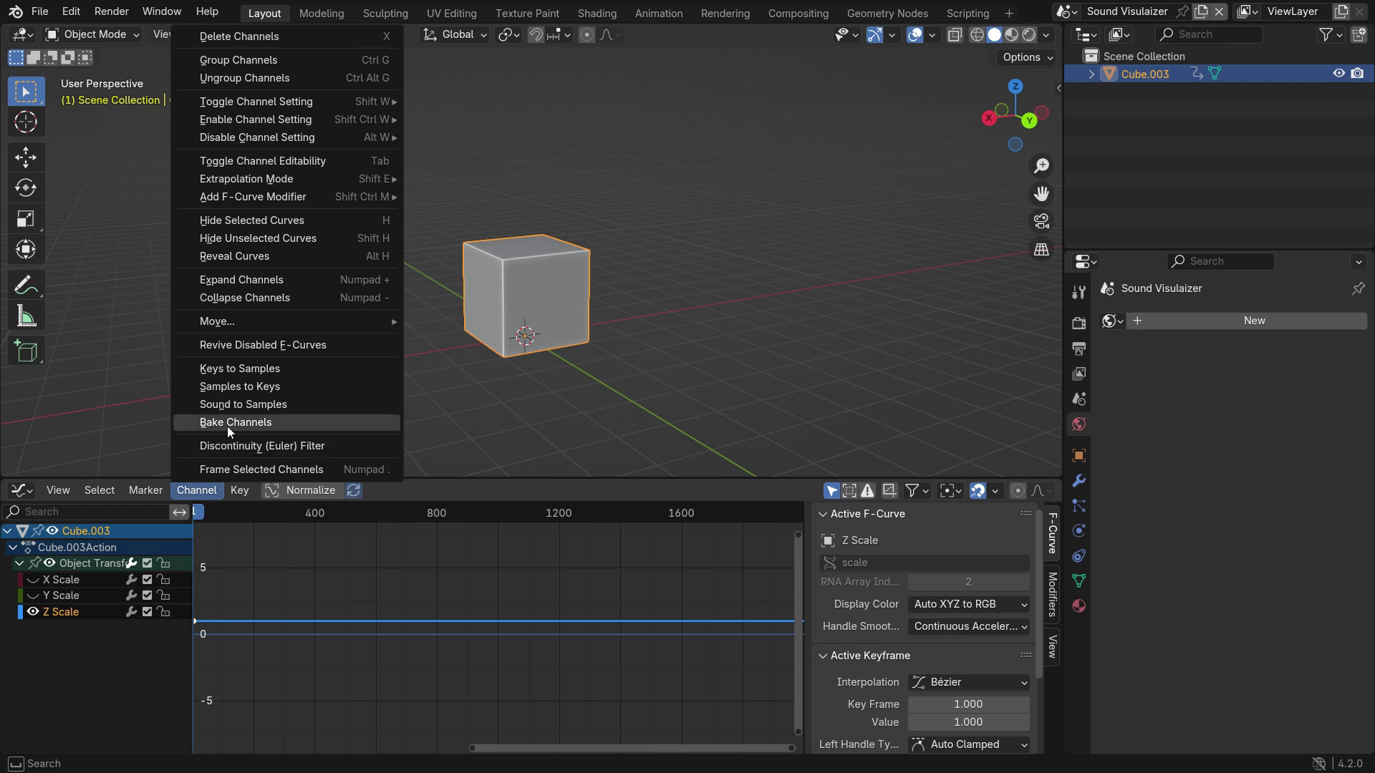
left_click(343, 403)
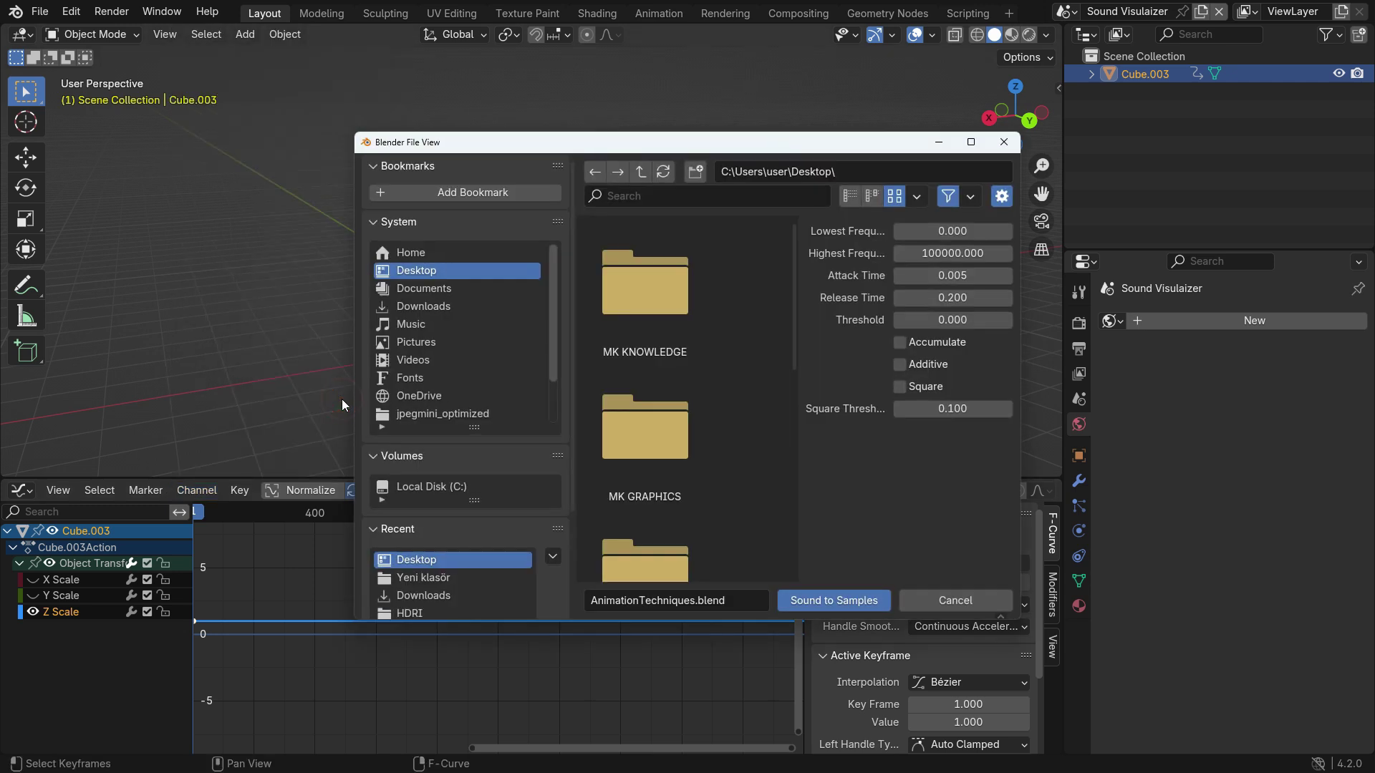
scroll(651, 389, "down", 1)
scroll(693, 489, "down", 6)
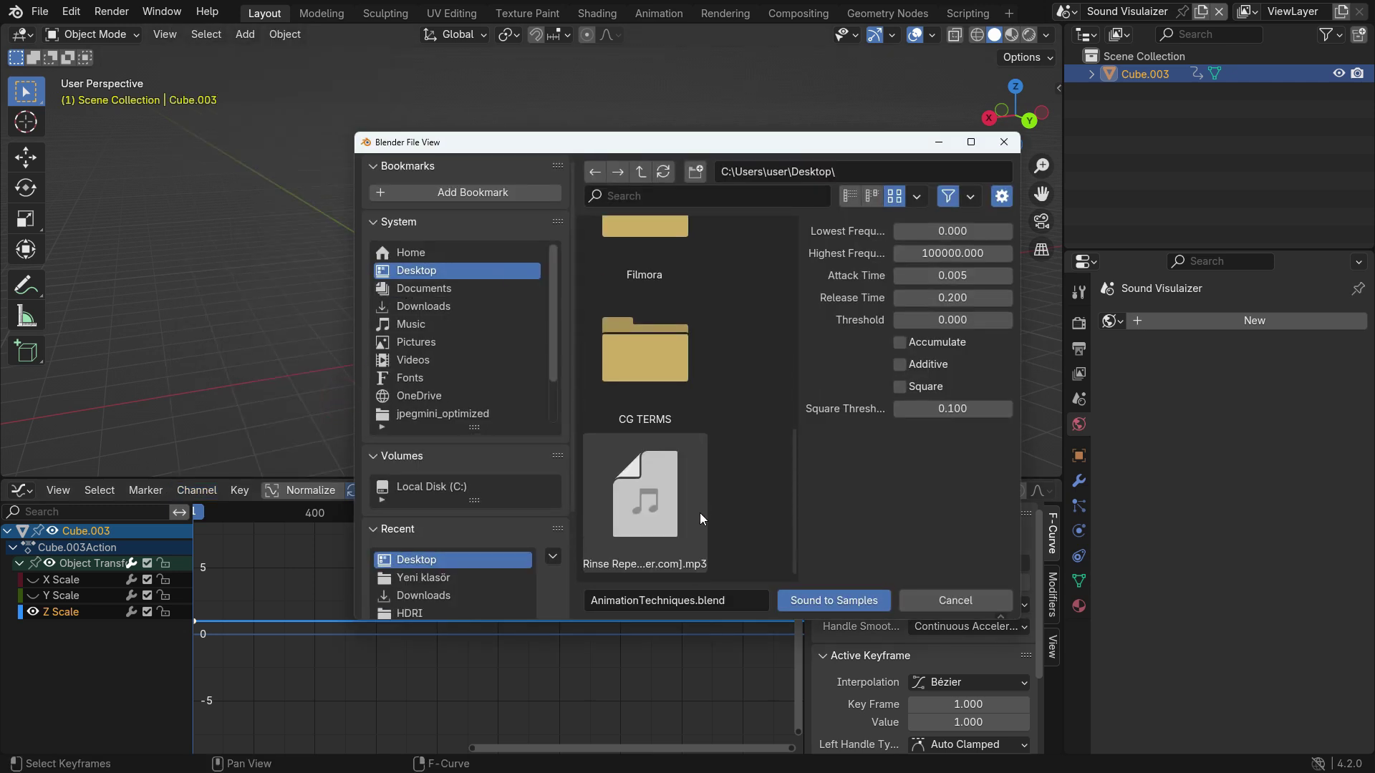
left_click(672, 509)
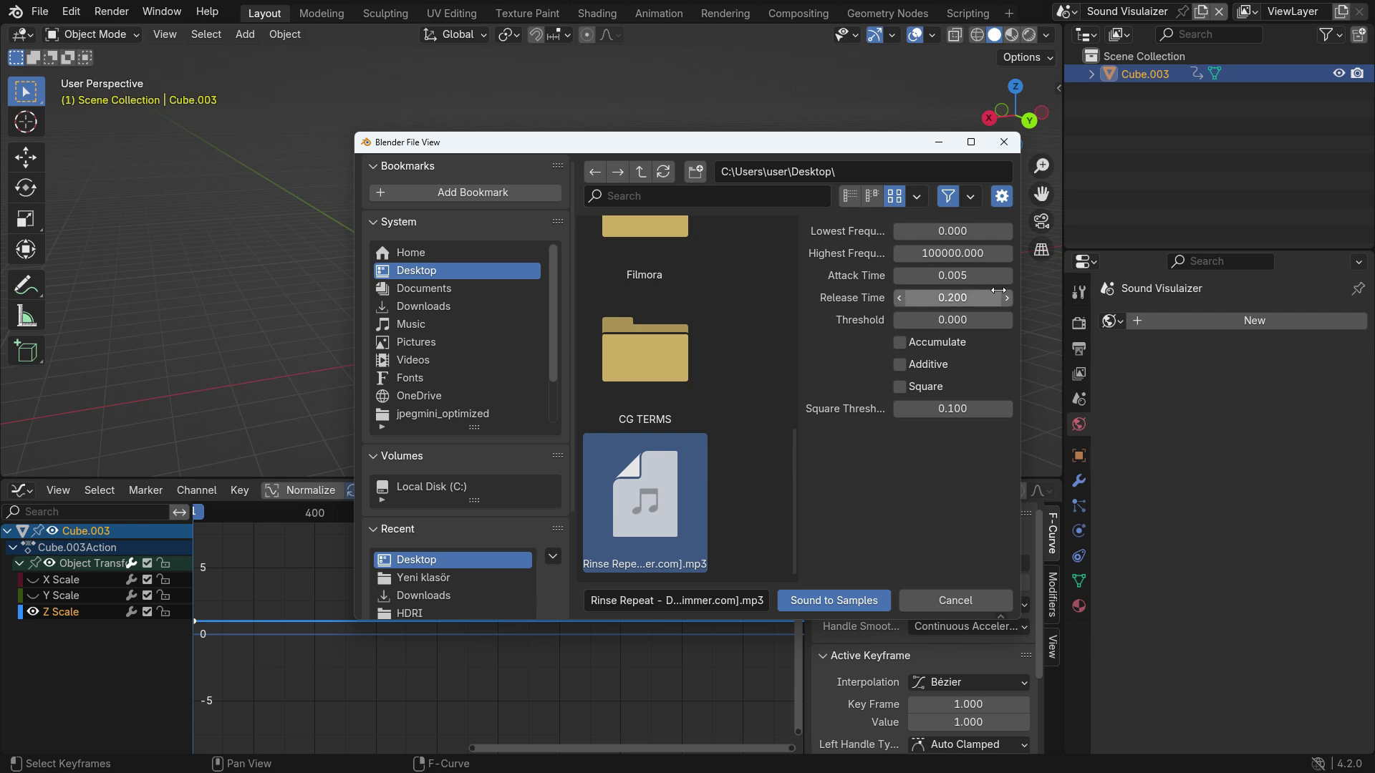
left_click(948, 275)
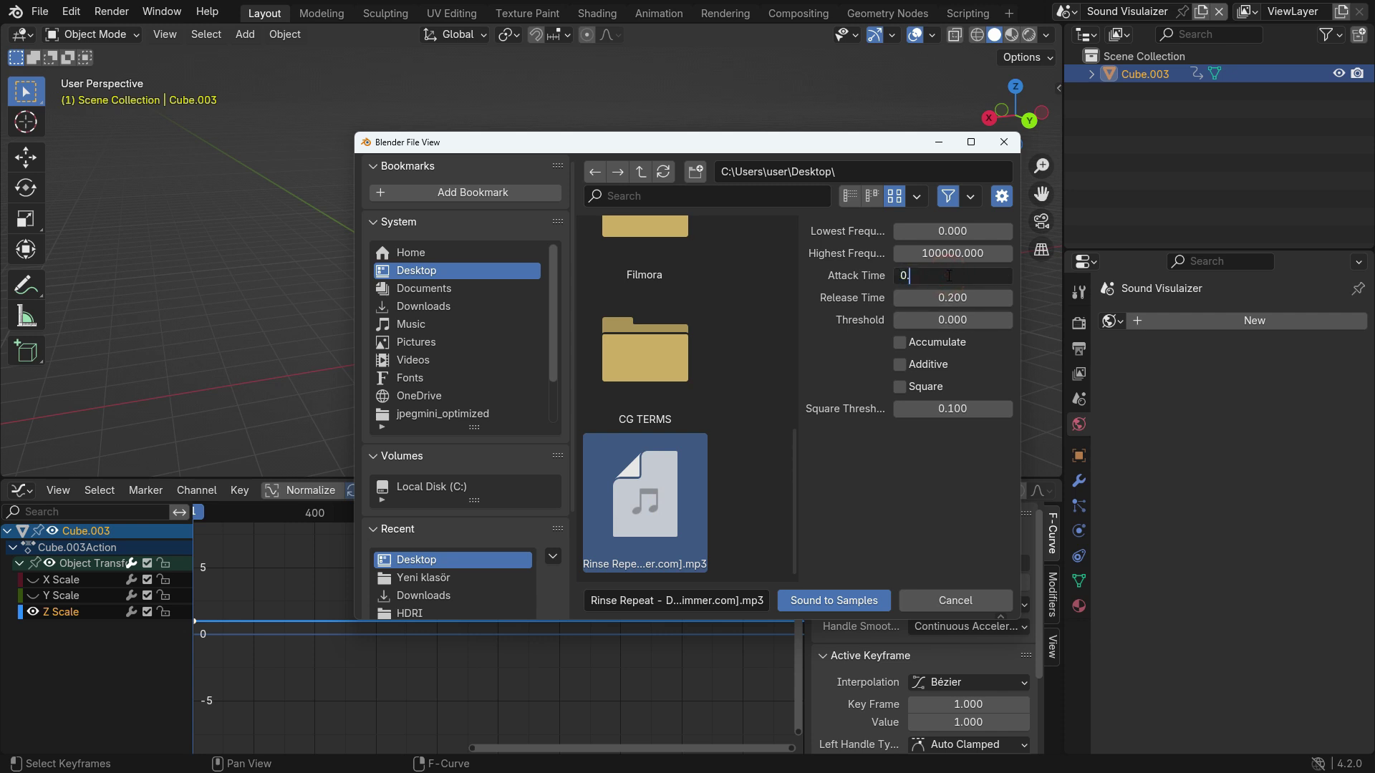
key("Return")
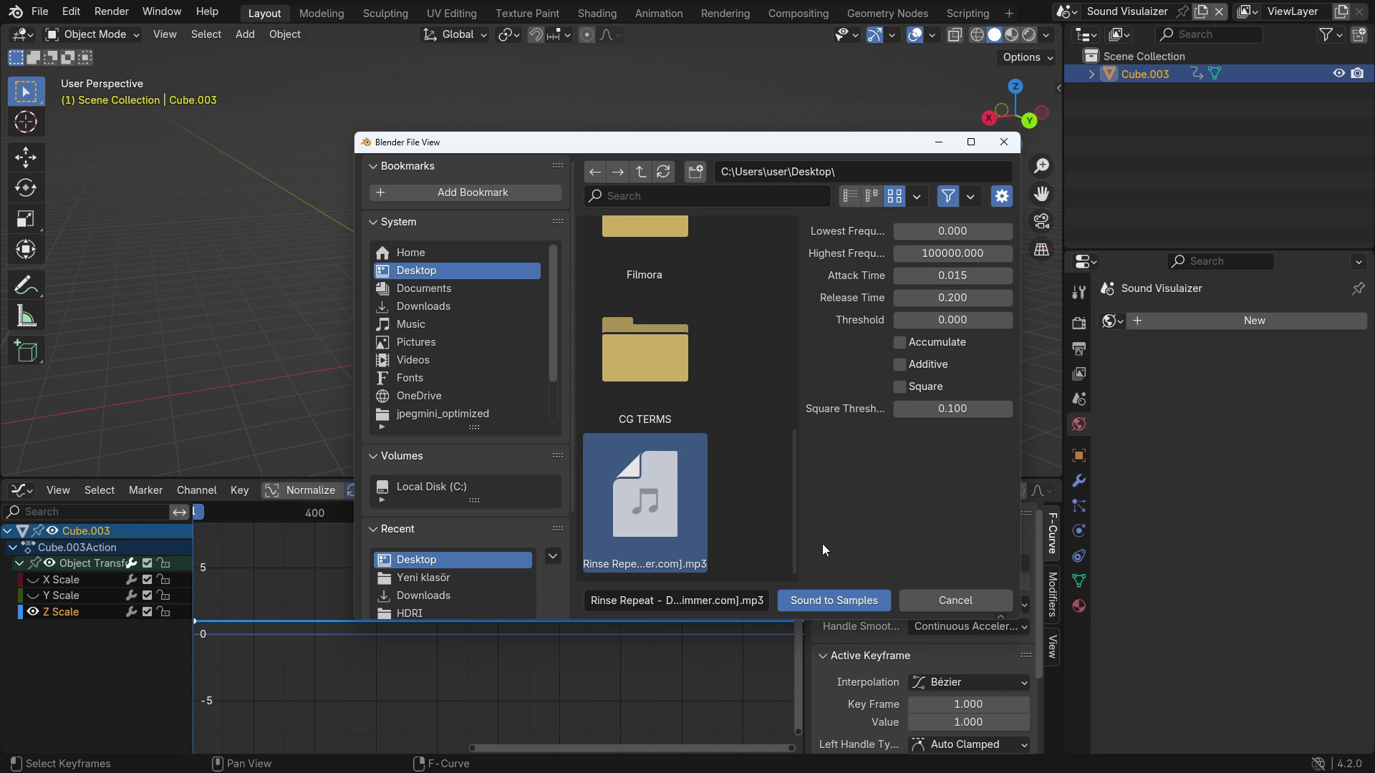
left_click(855, 603)
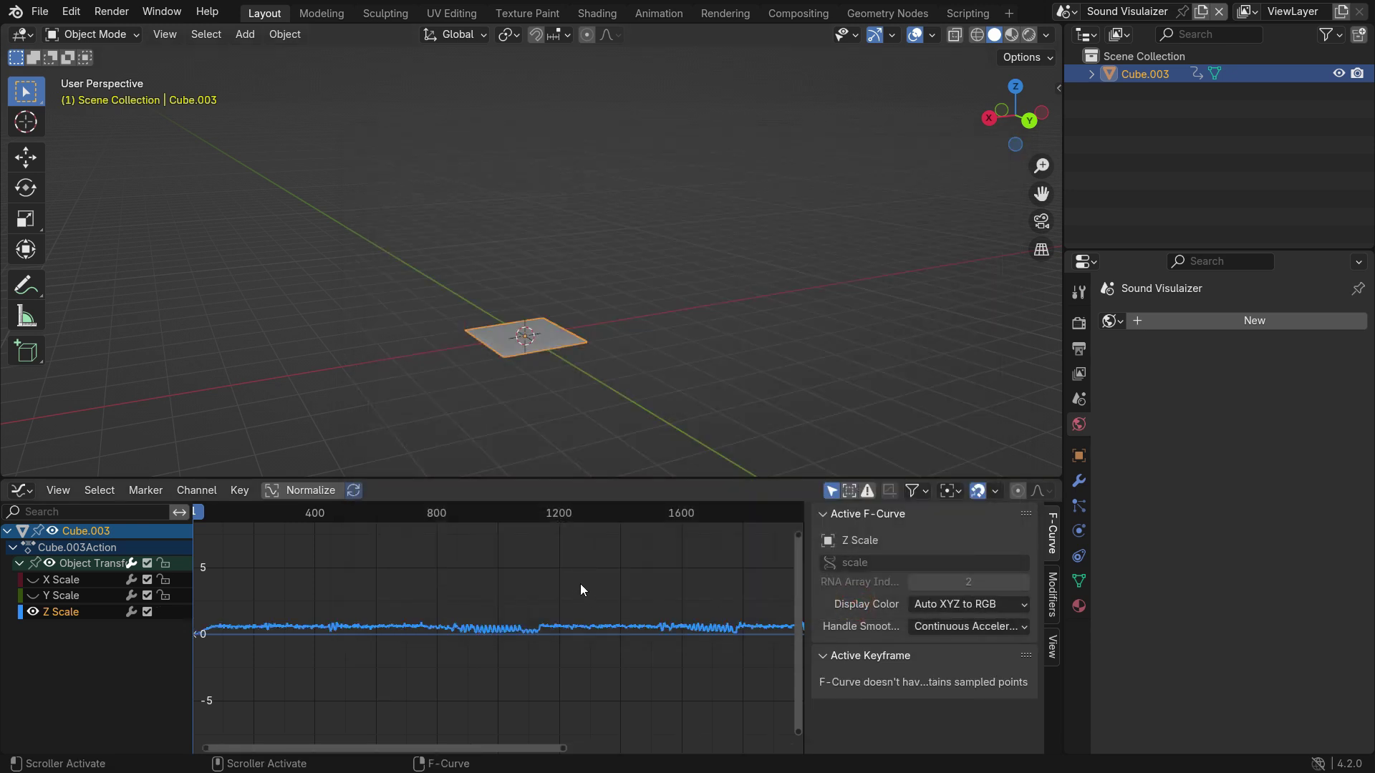
Fit the whole Z Scale curve in the graph and play the cube's sound-driven animation briefly.
key("Home")
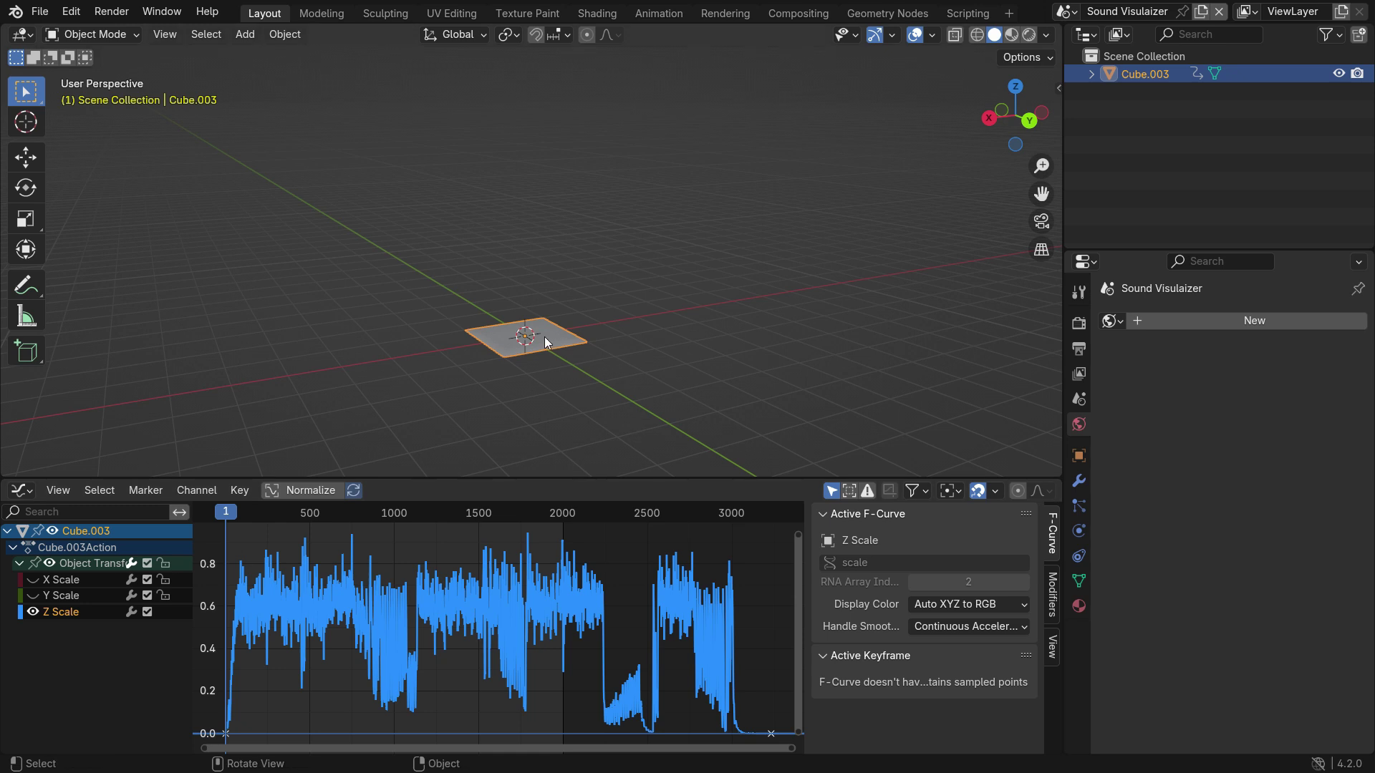
key("space")
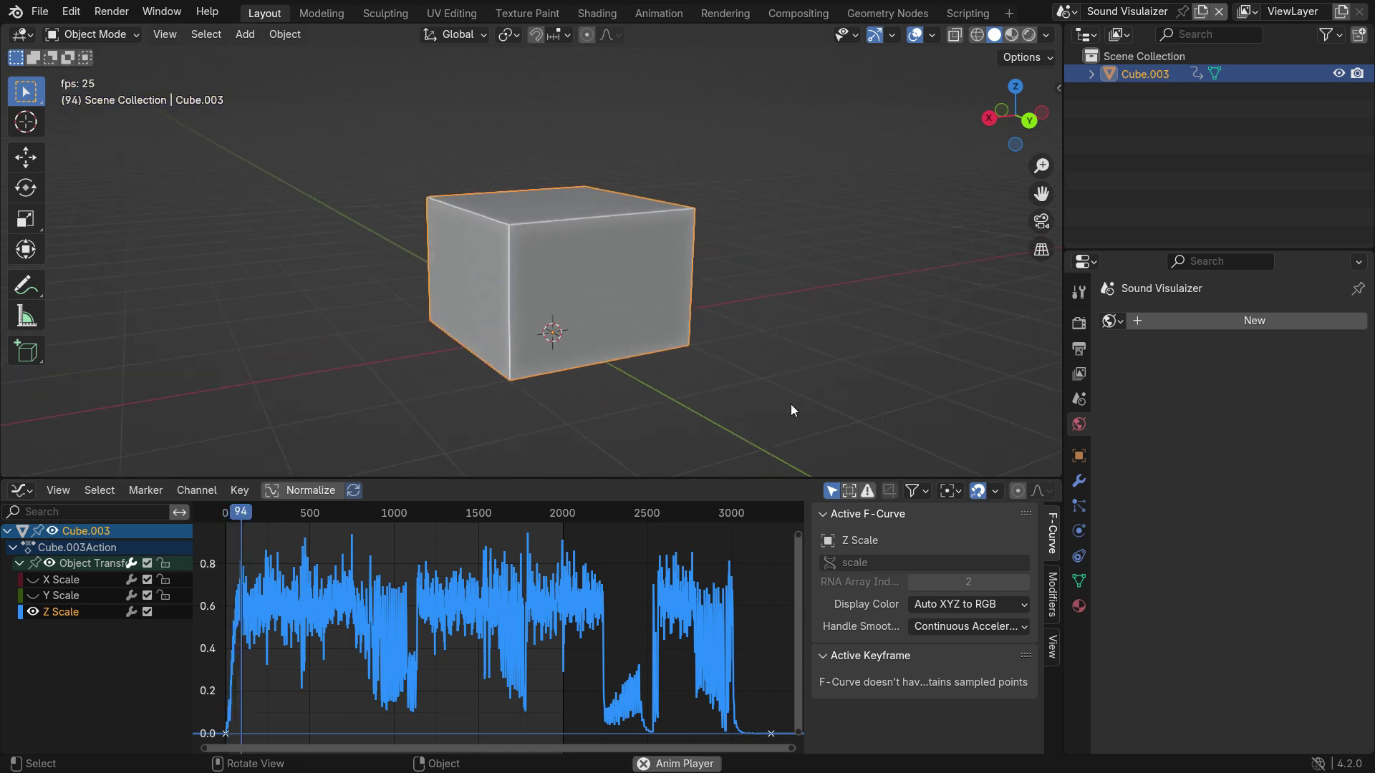
key("space")
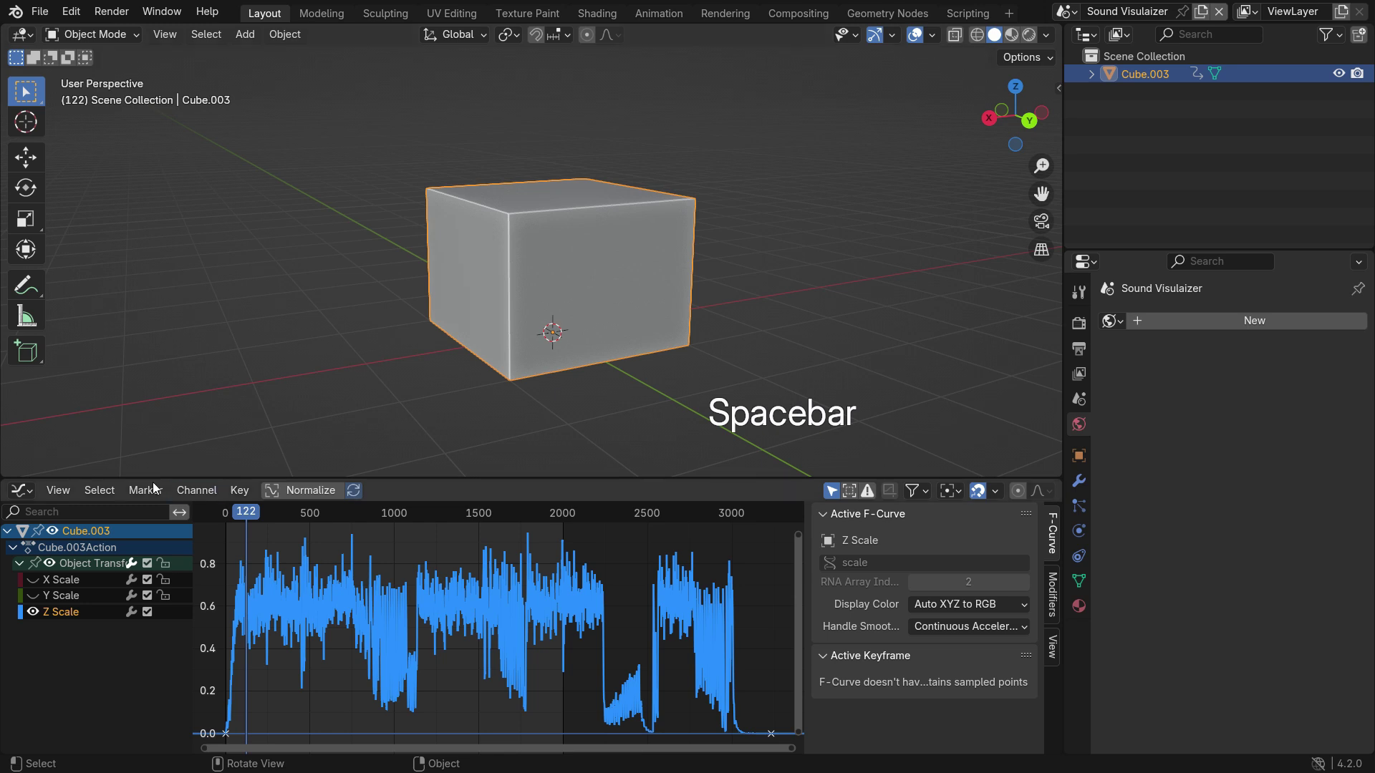
Switch the Graph Editor area to the Video Sequencer and move the playhead back to frame 0.
left_click(29, 495)
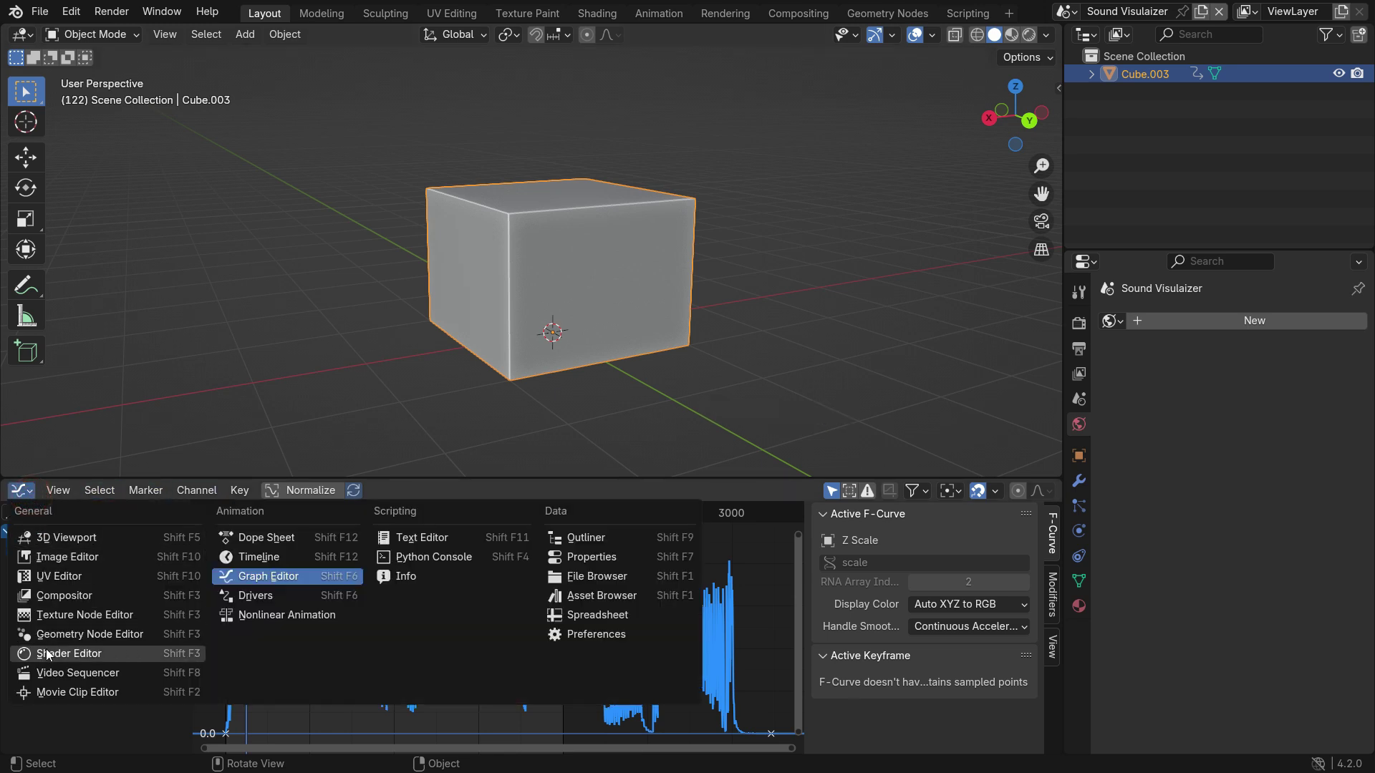
left_click(81, 673)
left_click_drag(206, 521, 147, 520)
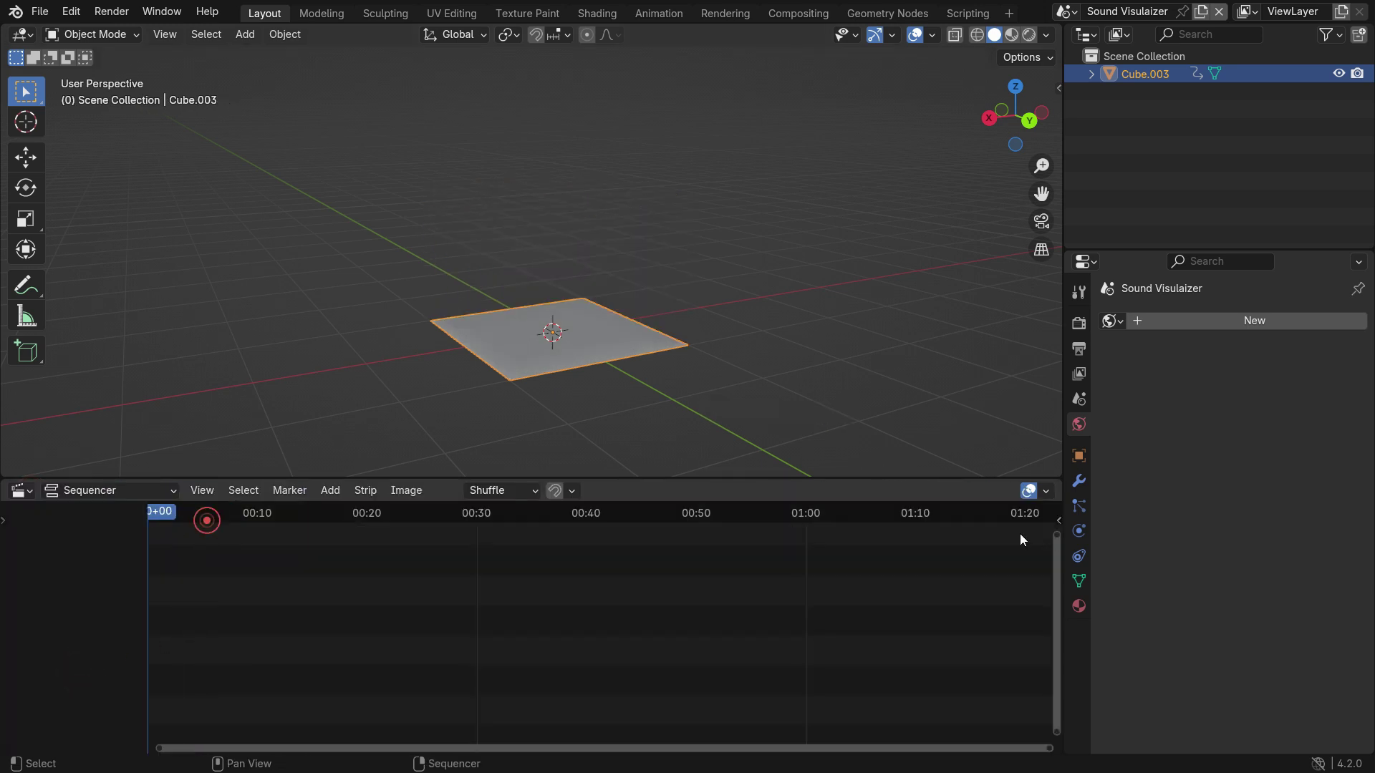
Add the Rinse Repeat MP3 as a sound strip on channel 1 at frame 0 and play the animation with it.
left_click(330, 491)
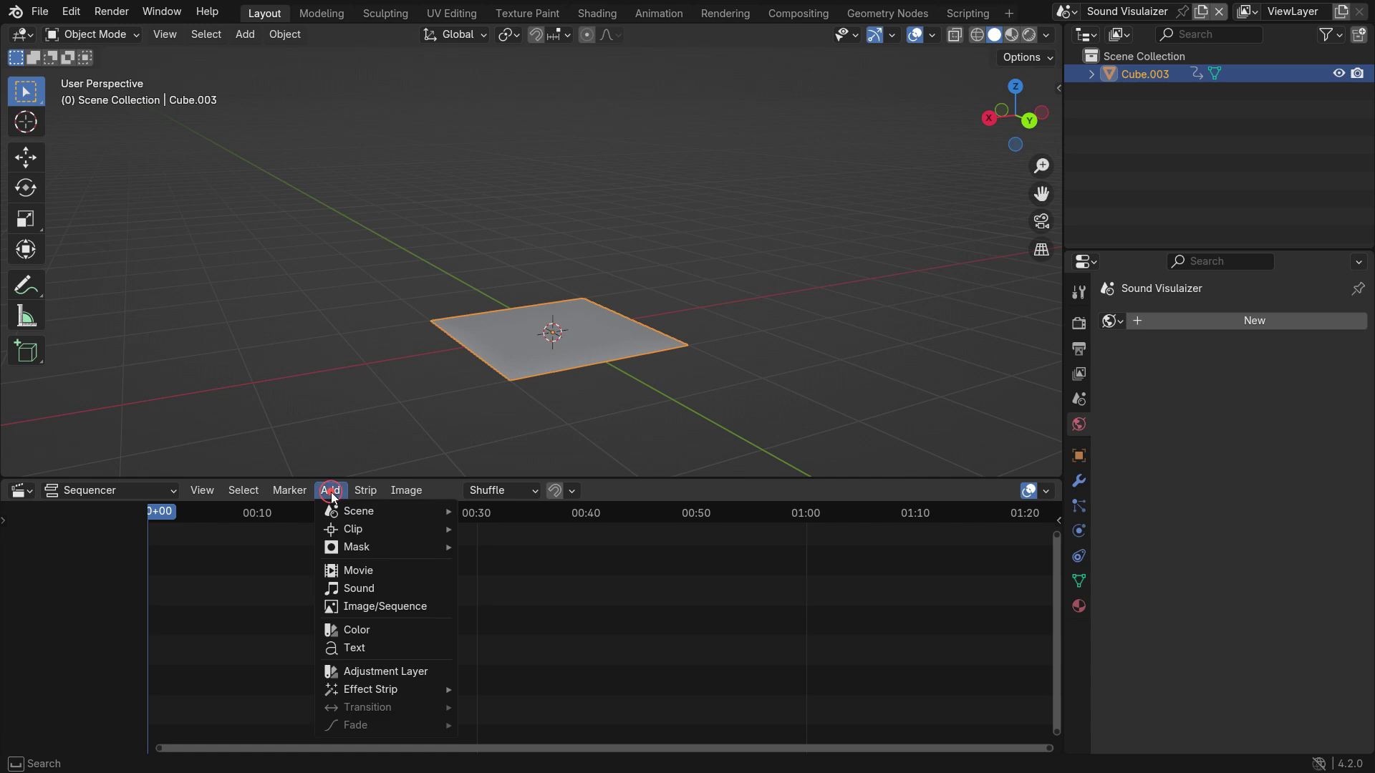
left_click(343, 588)
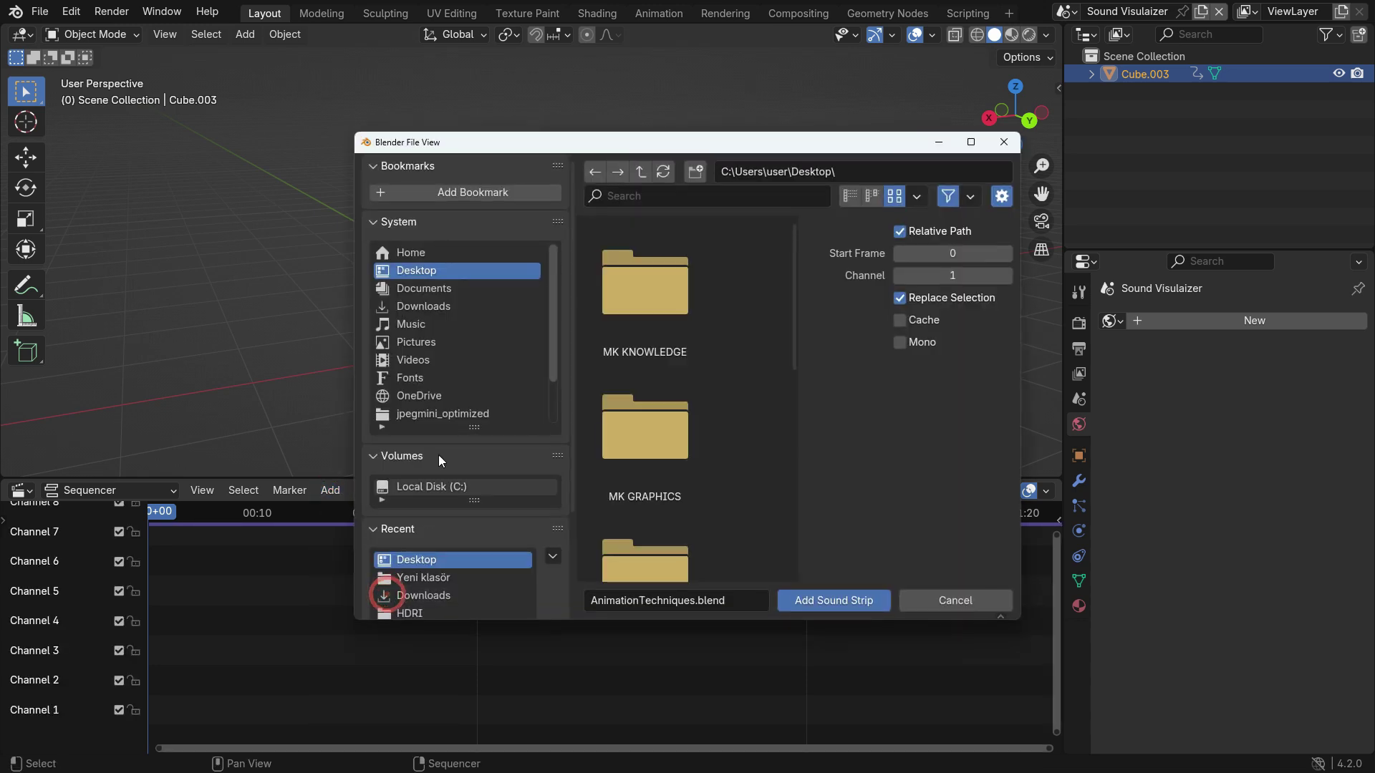
scroll(744, 491, "down", 8)
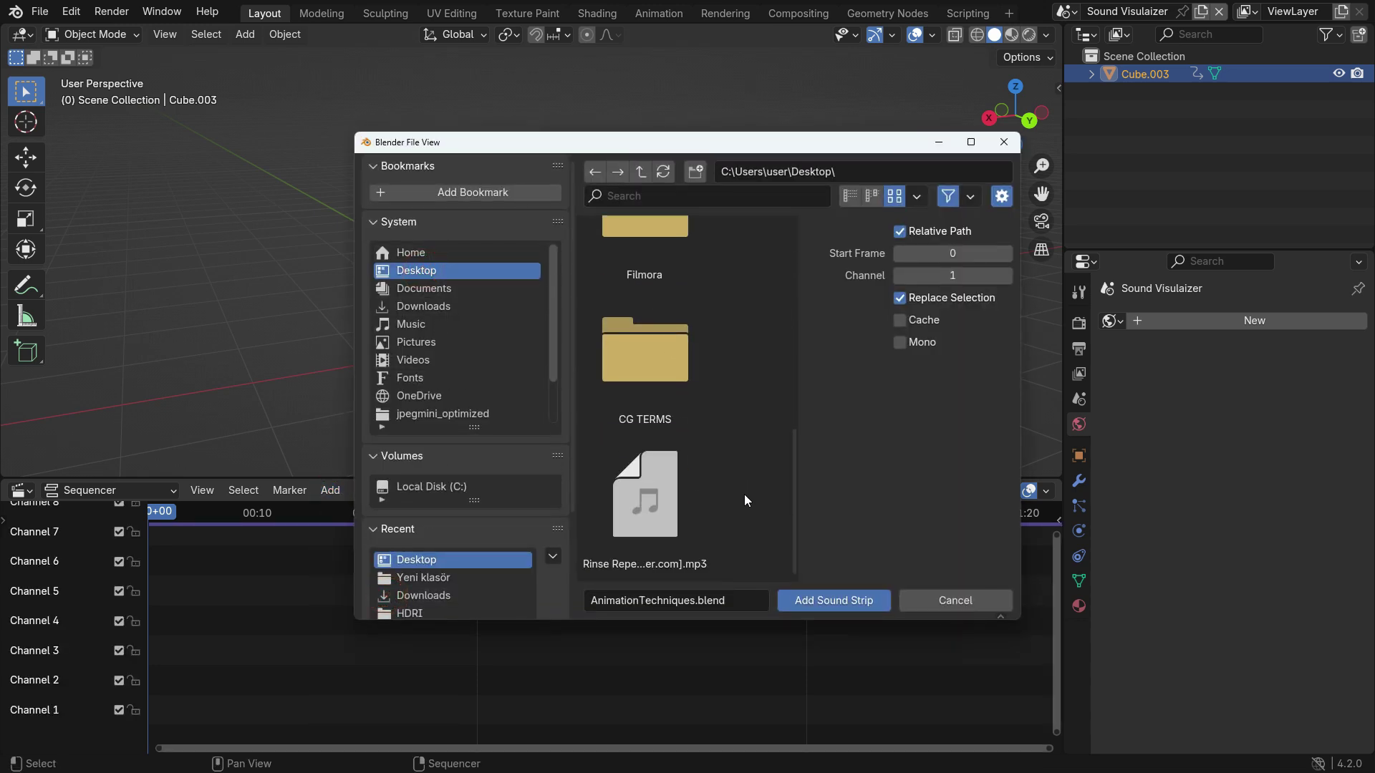
left_click(672, 497)
left_click(857, 605)
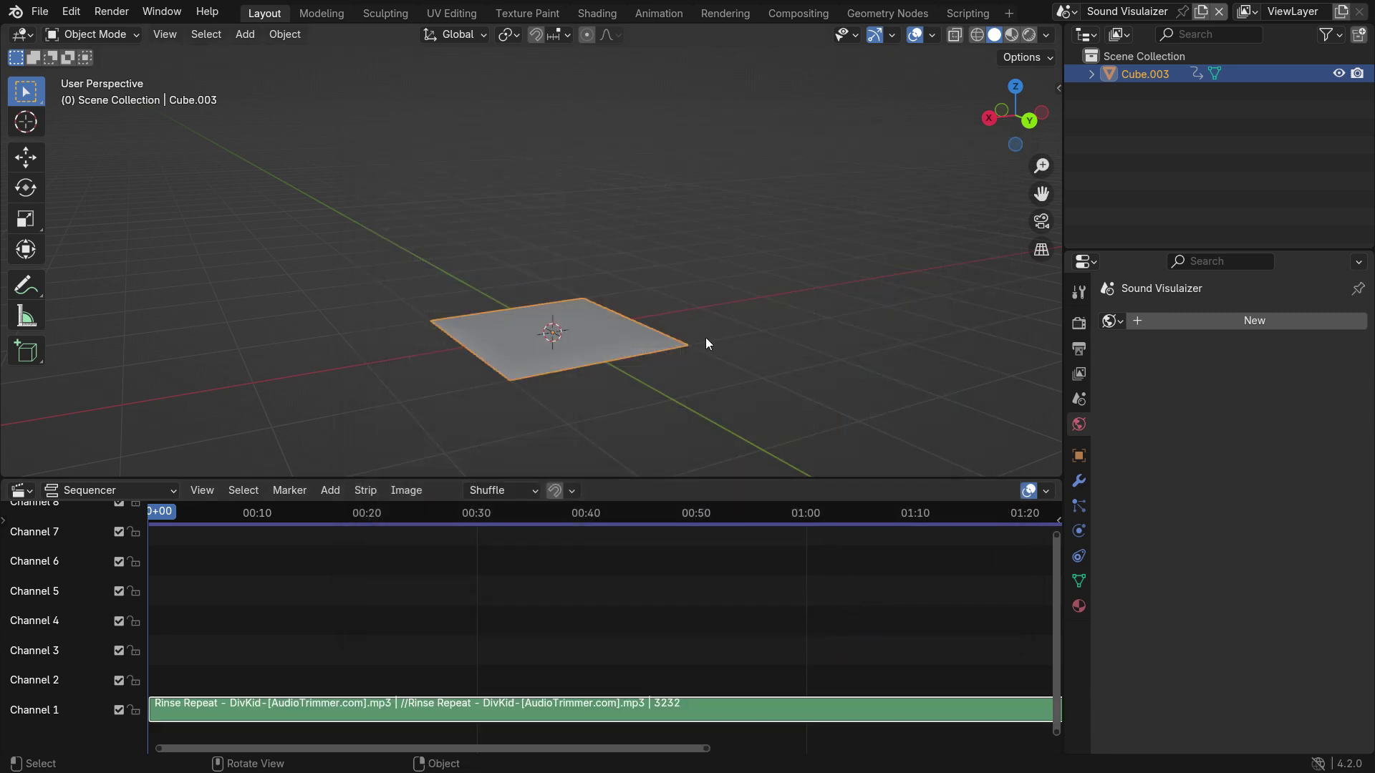
key("space")
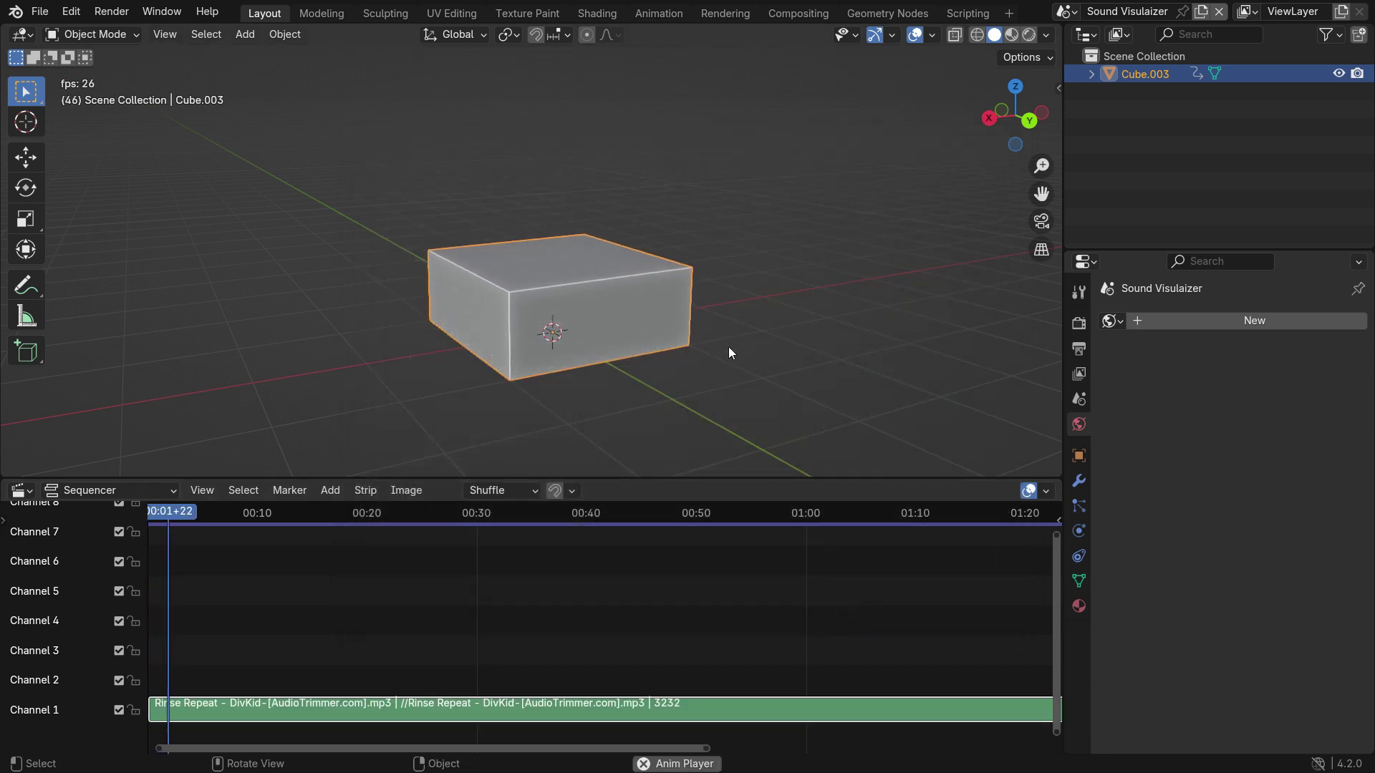